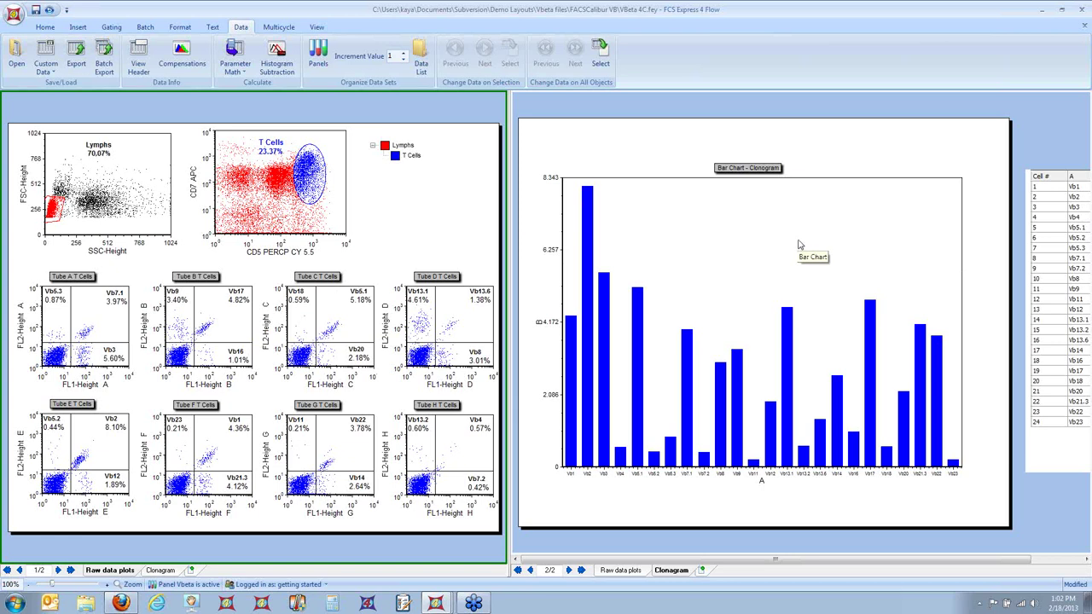
# Shorten the T Cells ellipse gate and move it between the clusters of the CD7 versus CD5 plot, ending on the middle cluster.
pyautogui.click(802, 232)
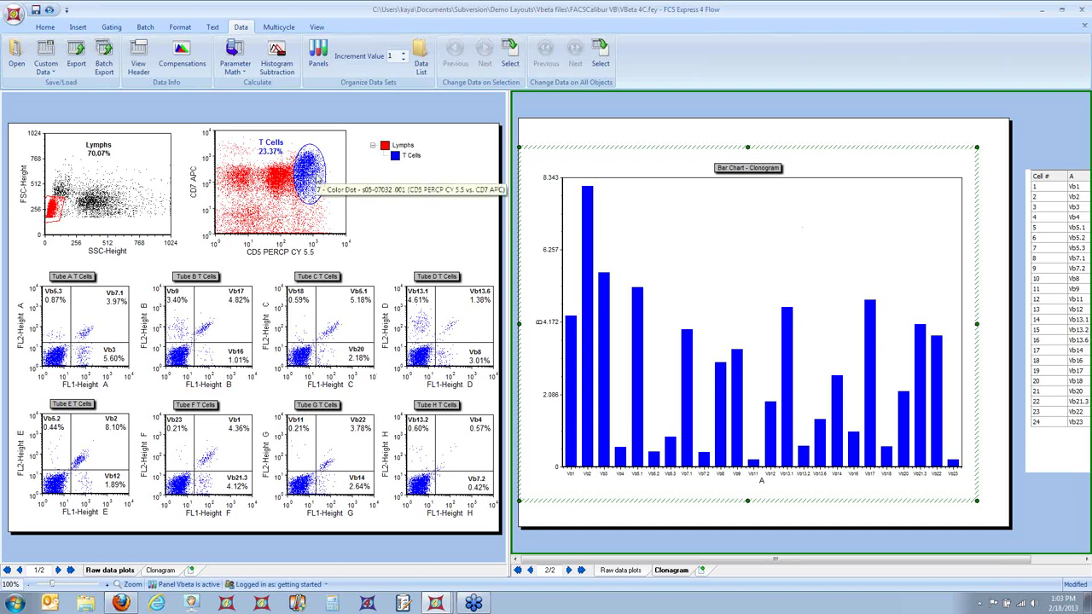
pyautogui.click(314, 184)
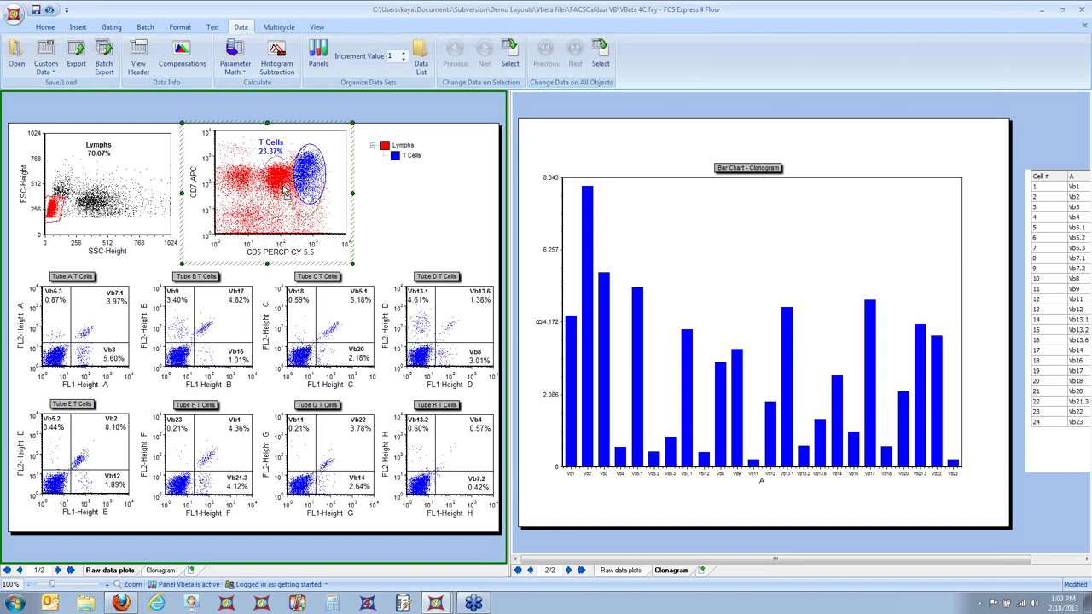
pyautogui.moveTo(283, 190); pyautogui.dragTo(284, 189)
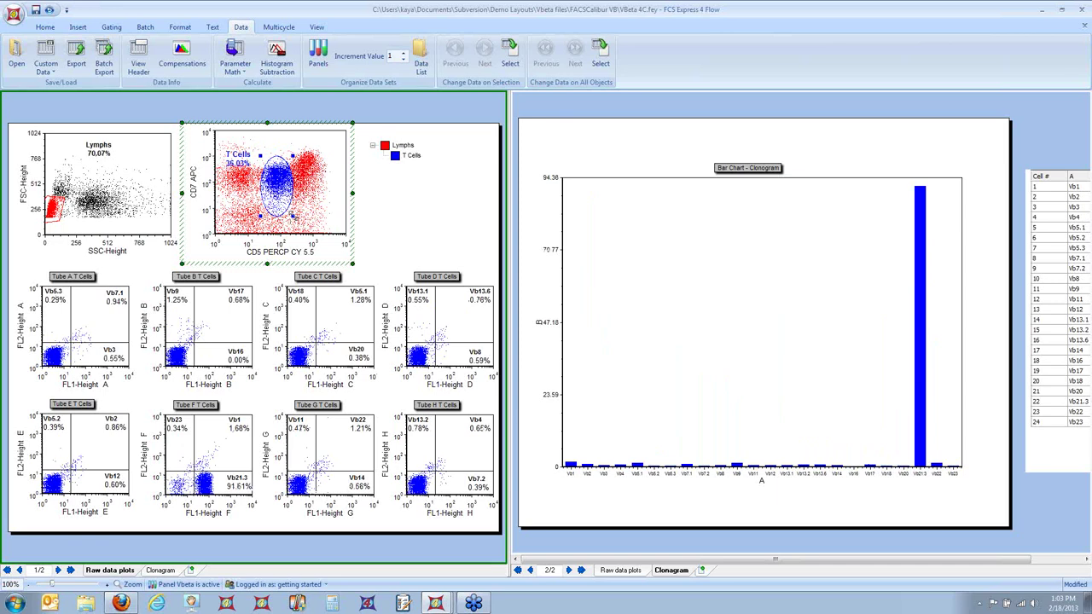
pyautogui.moveTo(294, 215); pyautogui.dragTo(293, 205)
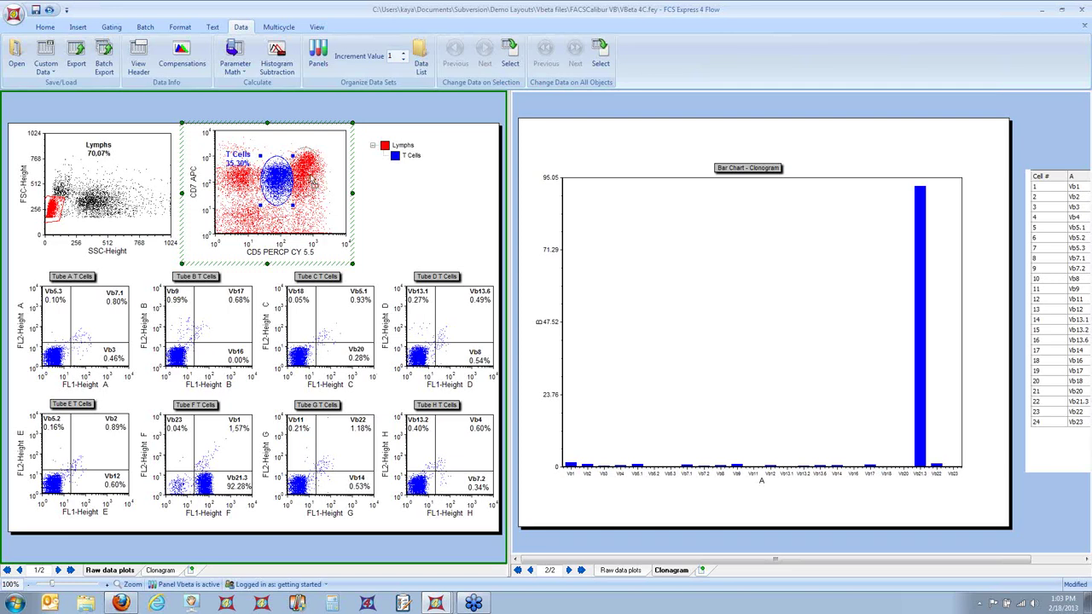
pyautogui.moveTo(285, 191); pyautogui.dragTo(321, 181)
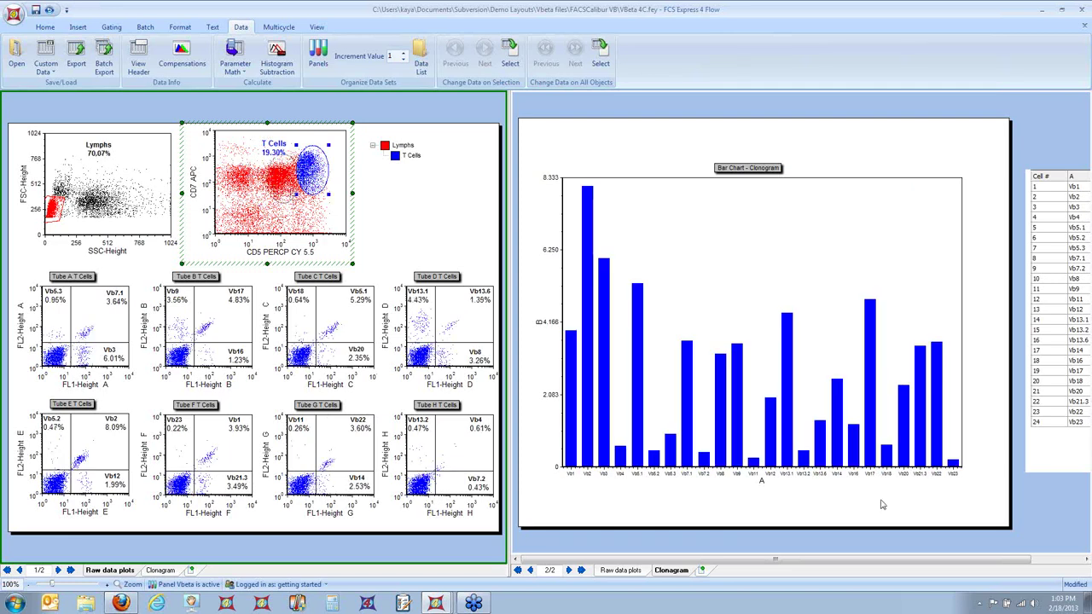
pyautogui.hotkey('ctrl', 'z')
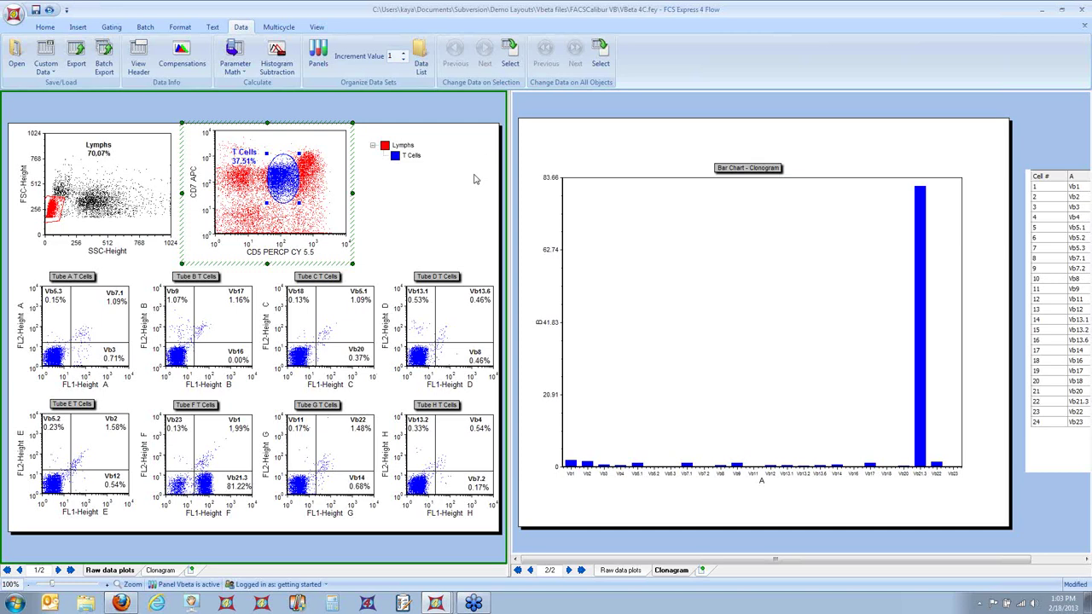
# Switch to the CD64 titration layout and shift the Monos gate slightly right and down in the density plot.
pyautogui.click(436, 603)
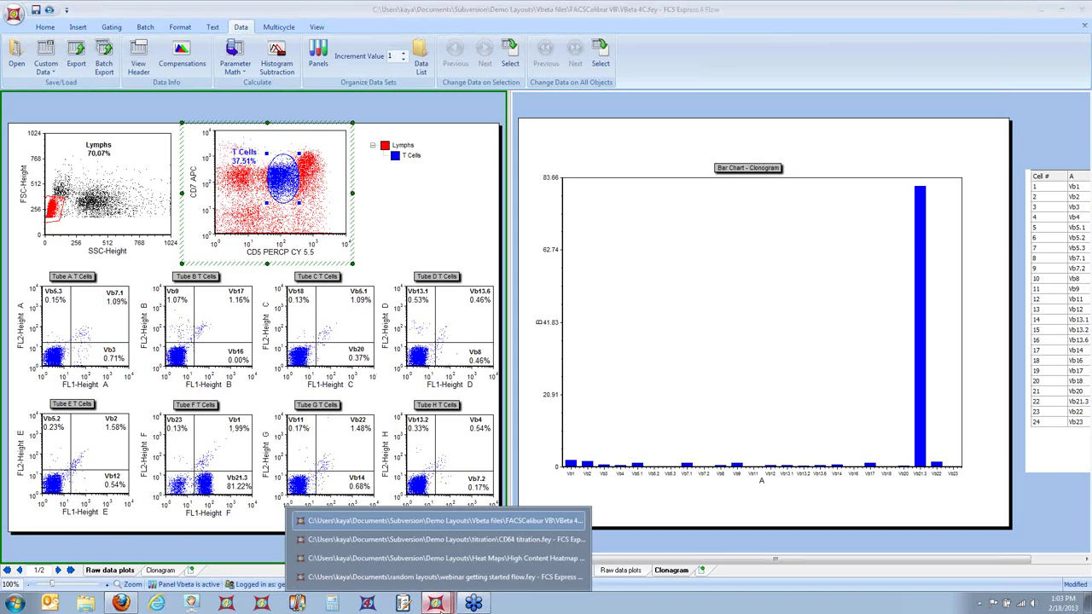
pyautogui.click(465, 540)
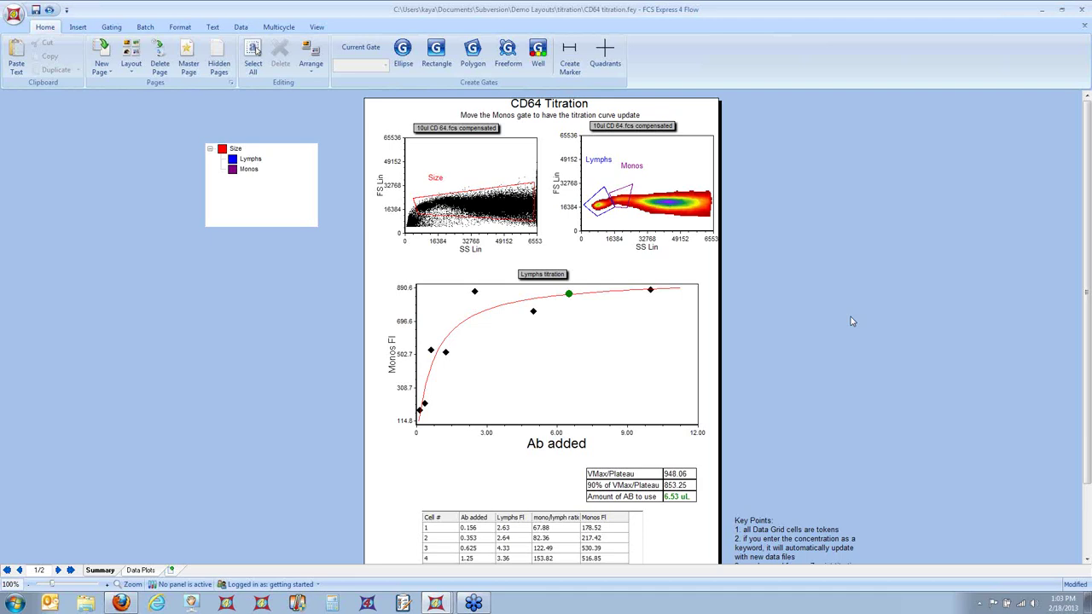
pyautogui.click(537, 109)
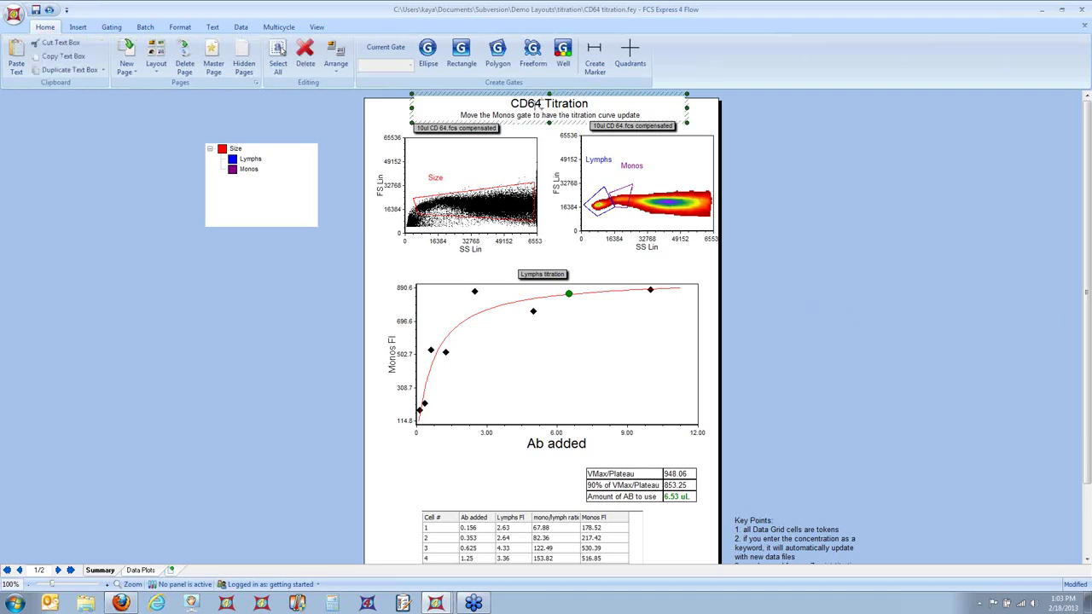
pyautogui.doubleClick(537, 103)
pyautogui.click(623, 199)
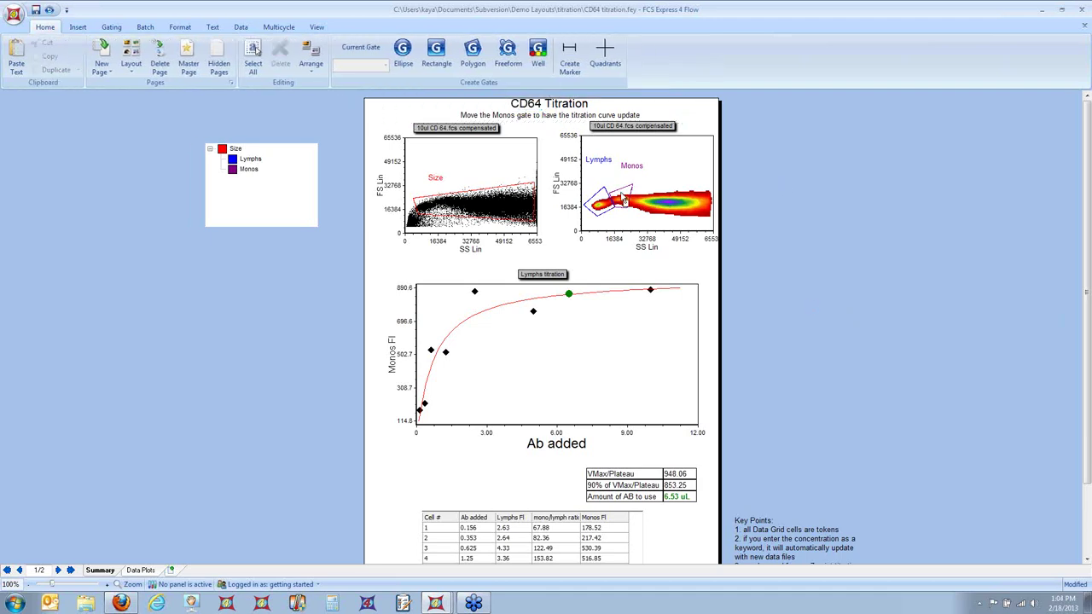
pyautogui.click(623, 200)
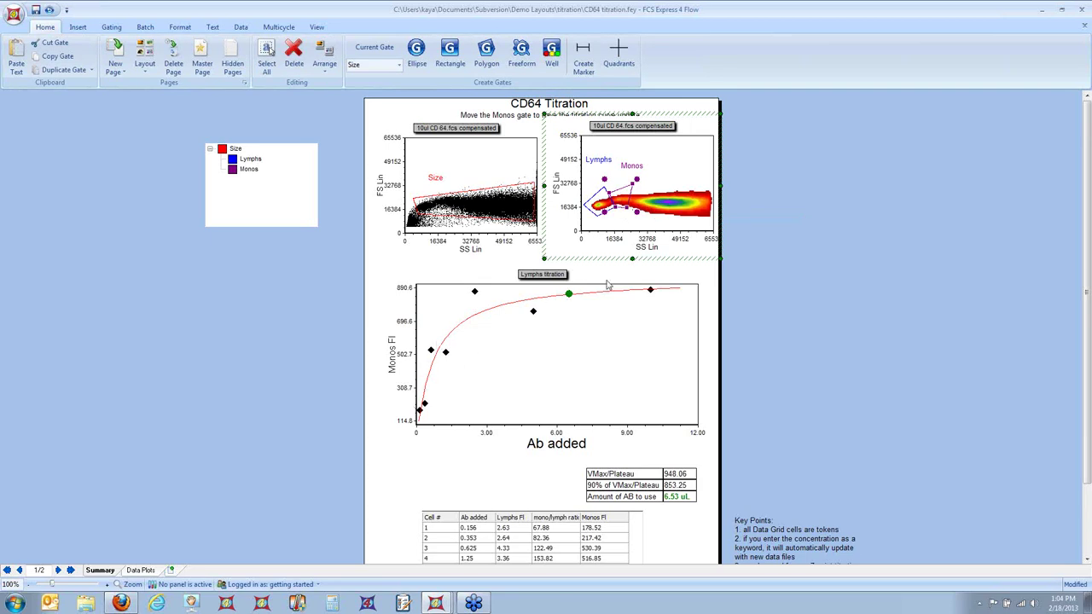
pyautogui.moveTo(630, 196)
pyautogui.mouseDown()
pyautogui.moveTo(642, 210)
pyautogui.moveTo(626, 201)
pyautogui.mouseUp()
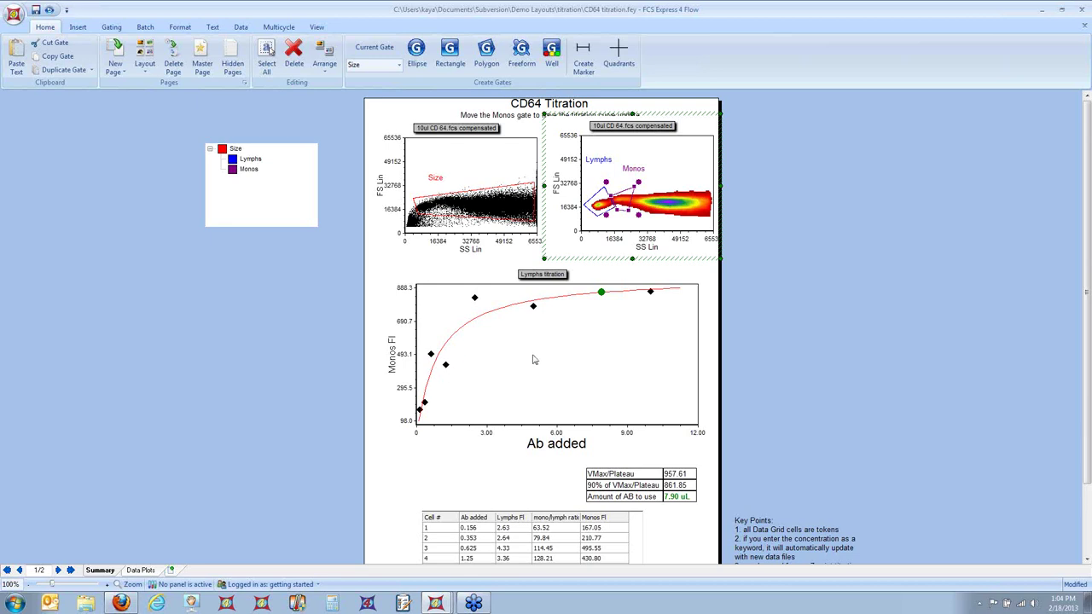
# Readjust the Monos gate's position slightly in the density plot to refit the titration curve.
pyautogui.click(601, 295)
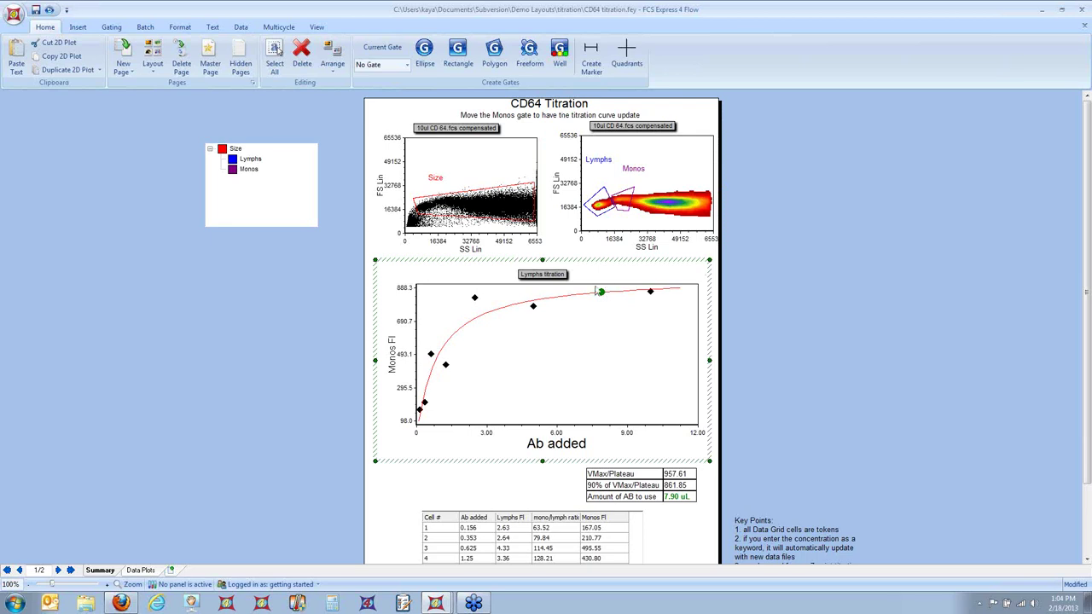
pyautogui.click(679, 502)
pyautogui.click(626, 208)
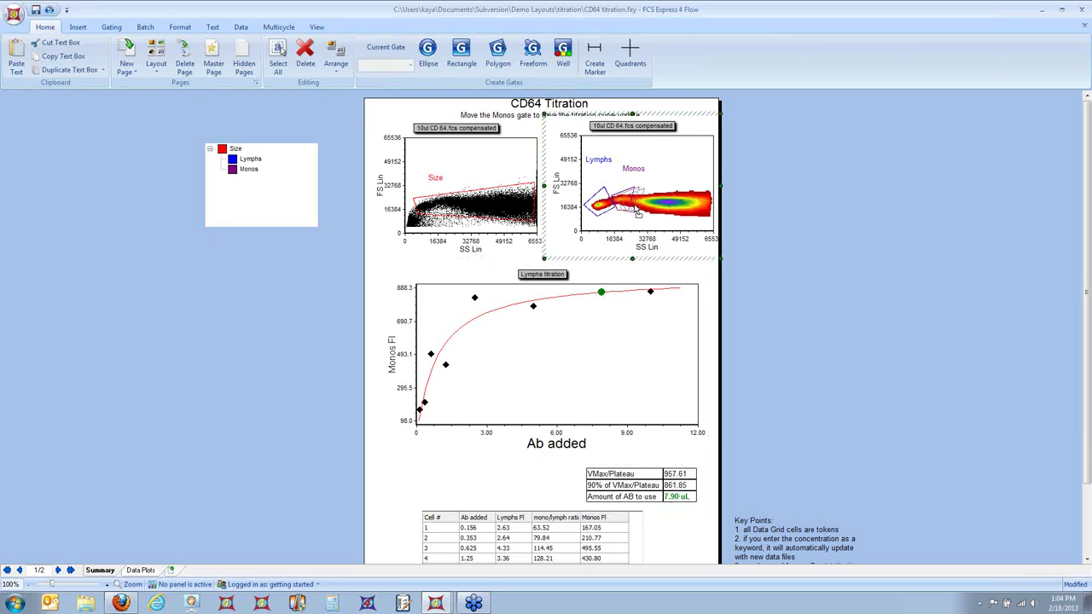
pyautogui.moveTo(625, 208); pyautogui.dragTo(627, 213)
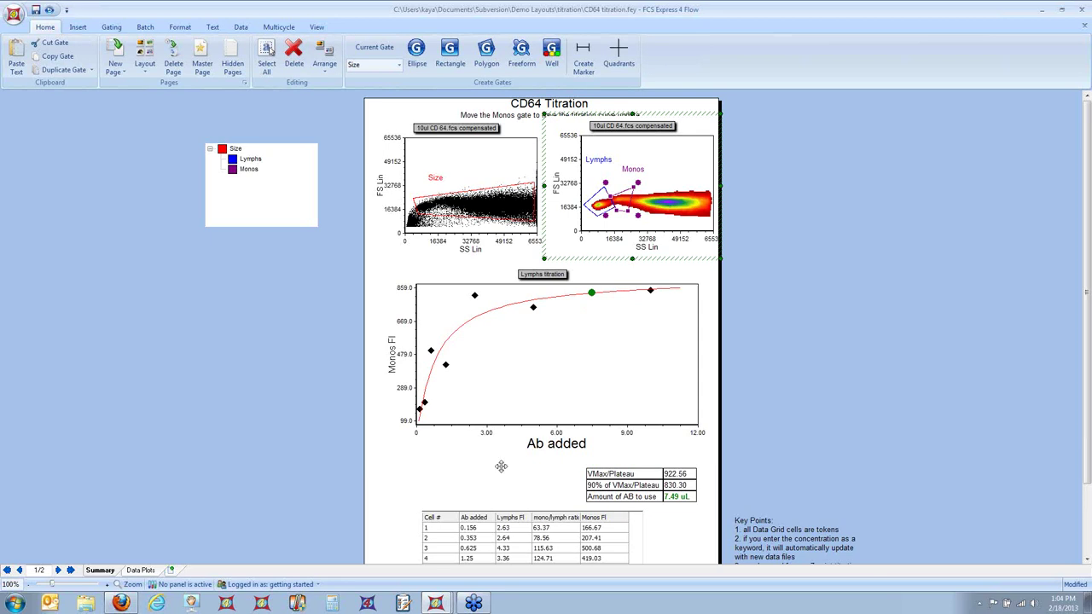
# Switch to the High Content Heatmap layout and add wells G08 to G11 and D10 to the raw plate heat map's Experimental gate.
pyautogui.click(435, 604)
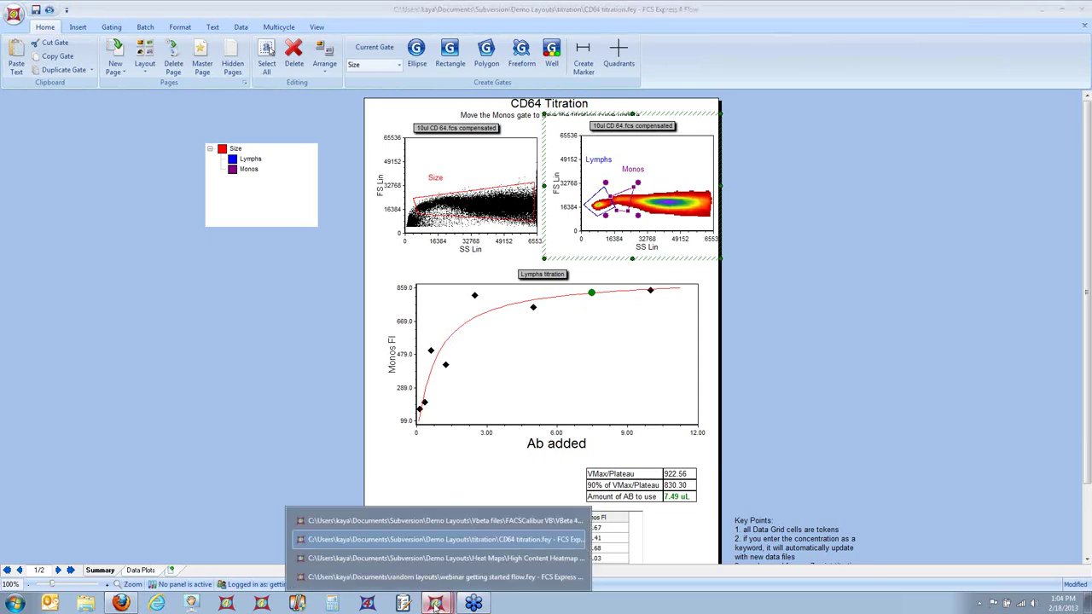
pyautogui.click(452, 560)
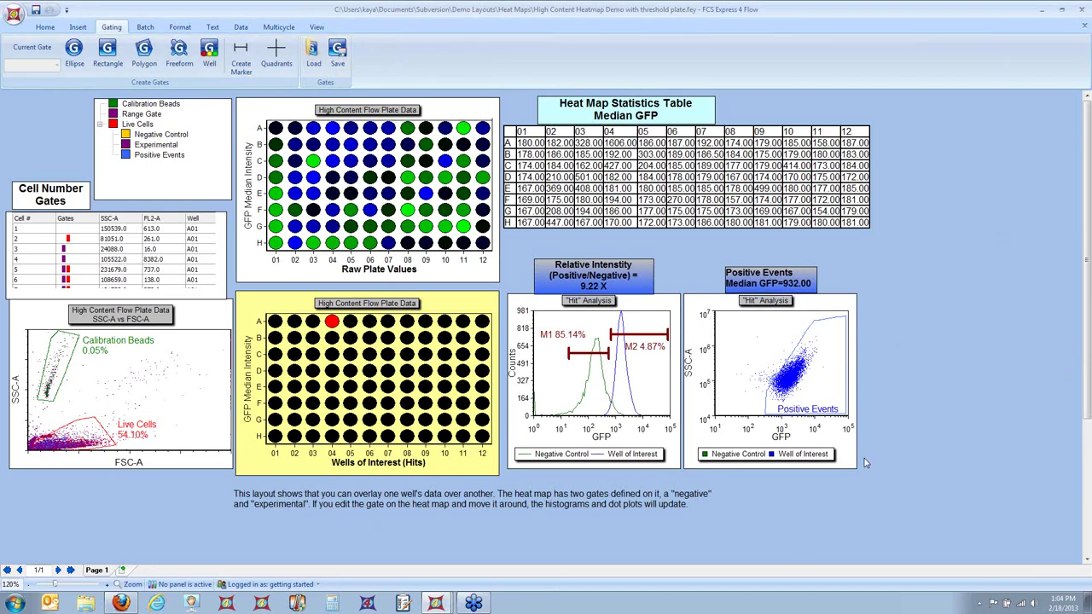
pyautogui.moveTo(444, 605)
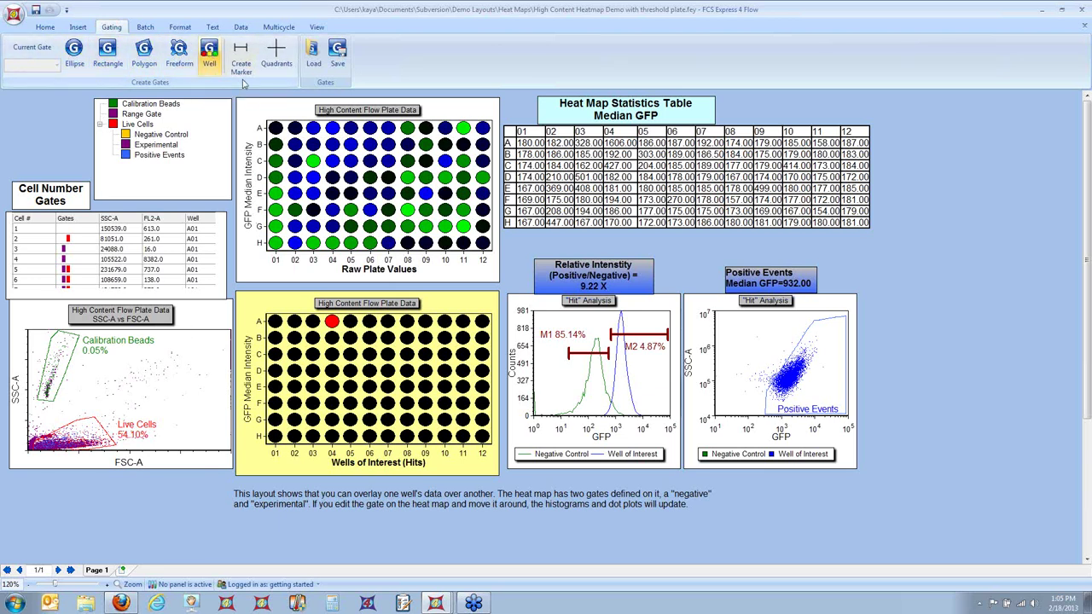
pyautogui.rightClick(287, 106)
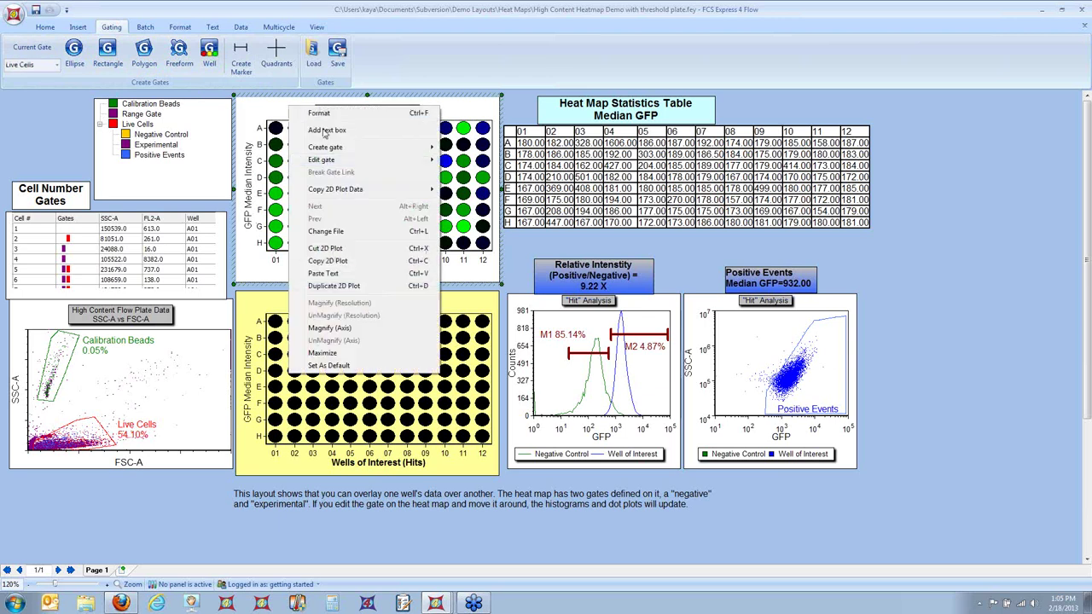
pyautogui.press('Escape')
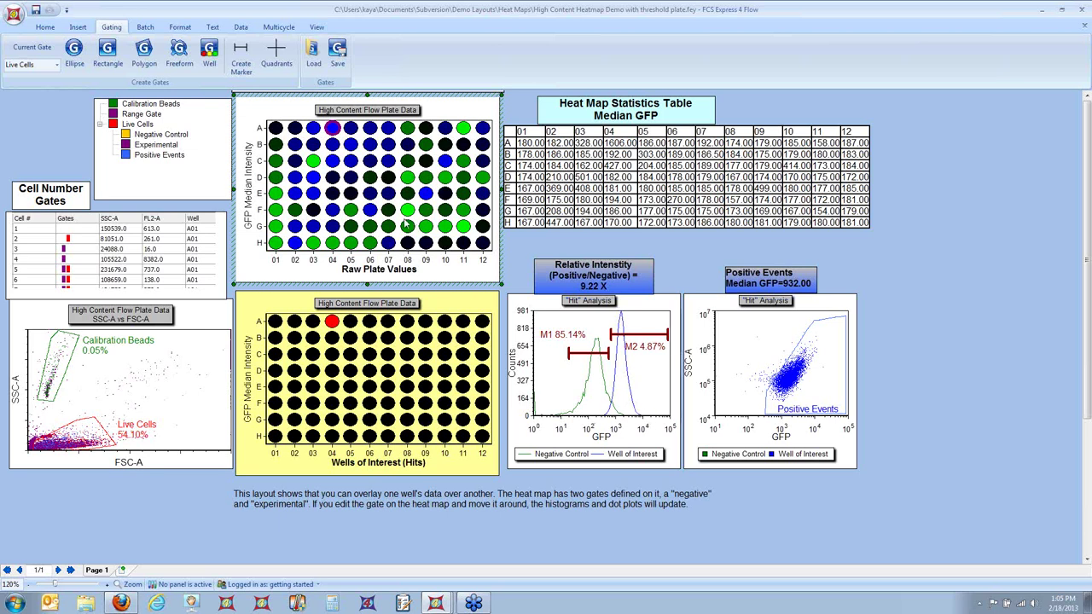
pyautogui.moveTo(402, 219); pyautogui.dragTo(480, 242)
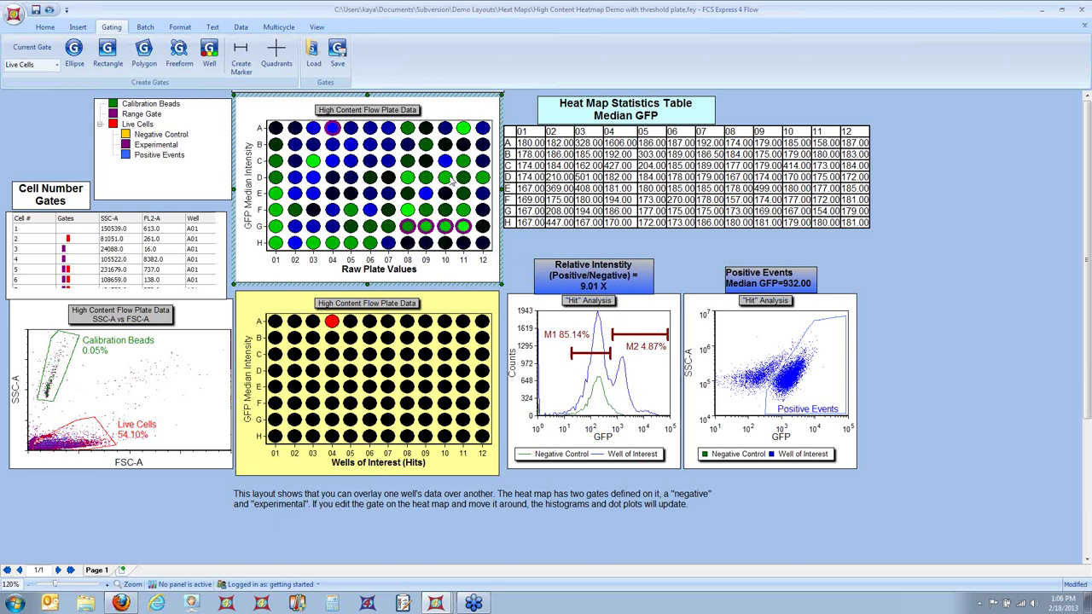
pyautogui.keyDown('ctrl'); pyautogui.click(447, 177); pyautogui.keyUp('ctrl')
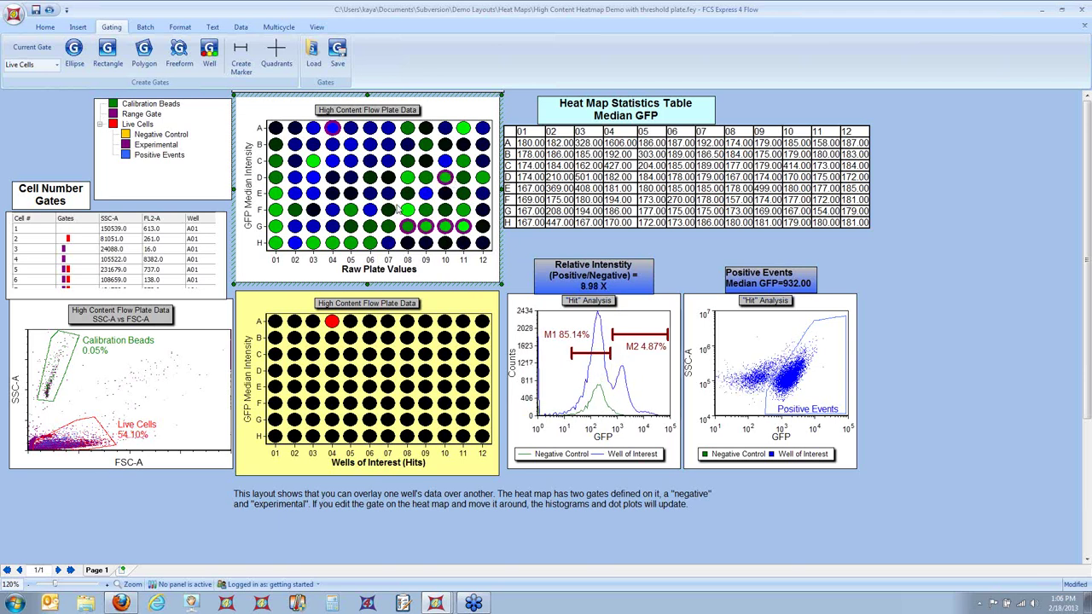
pyautogui.click(968, 242)
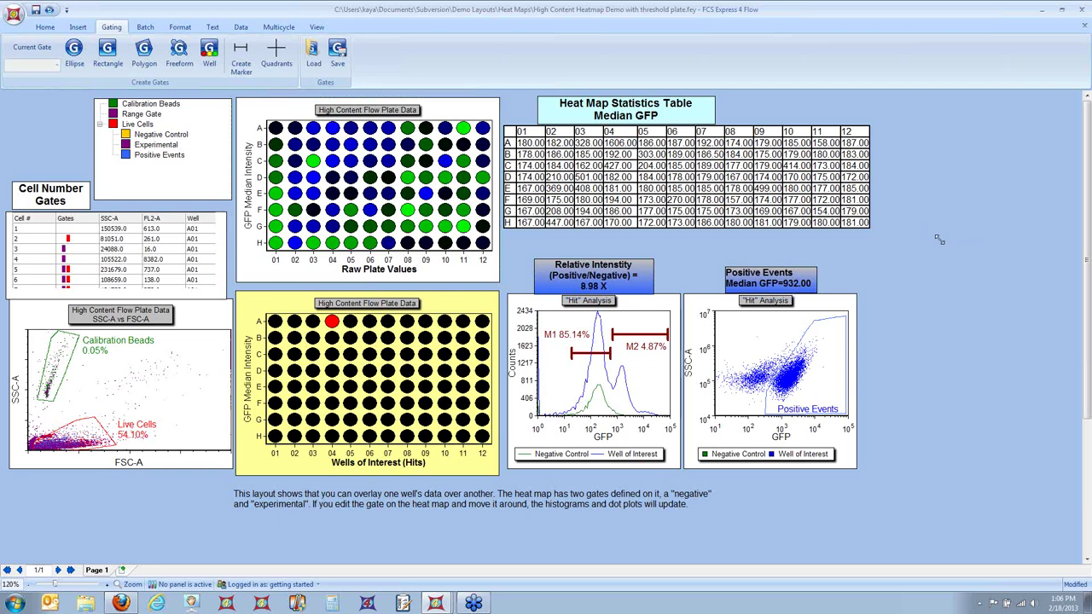
# Minimize the heat map layout and switch to the "webinar getting started flow" layout.
pyautogui.click(1040, 13)
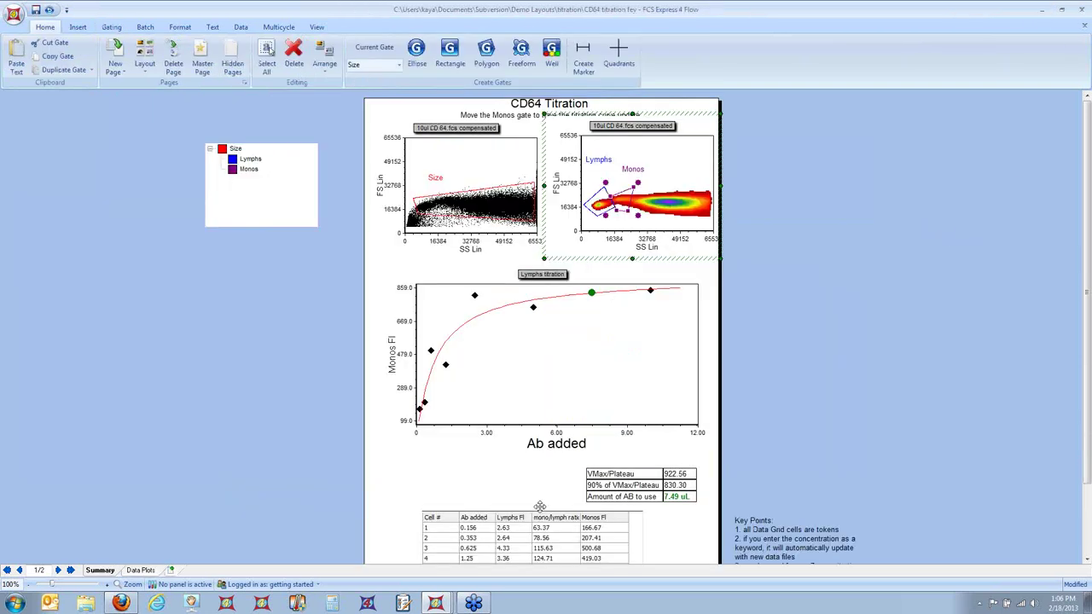
pyautogui.click(435, 604)
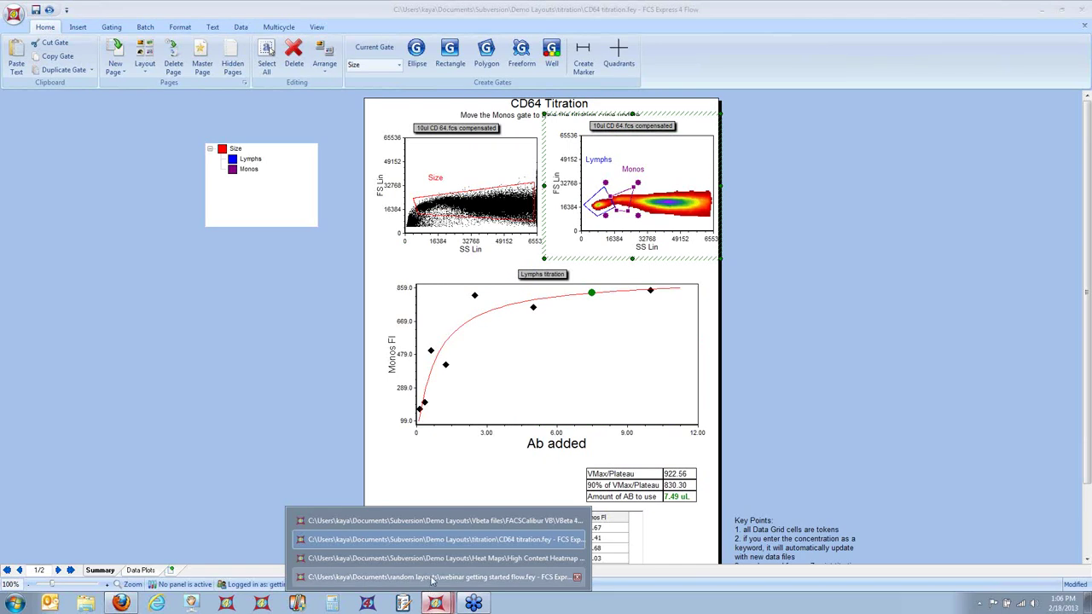
pyautogui.click(499, 578)
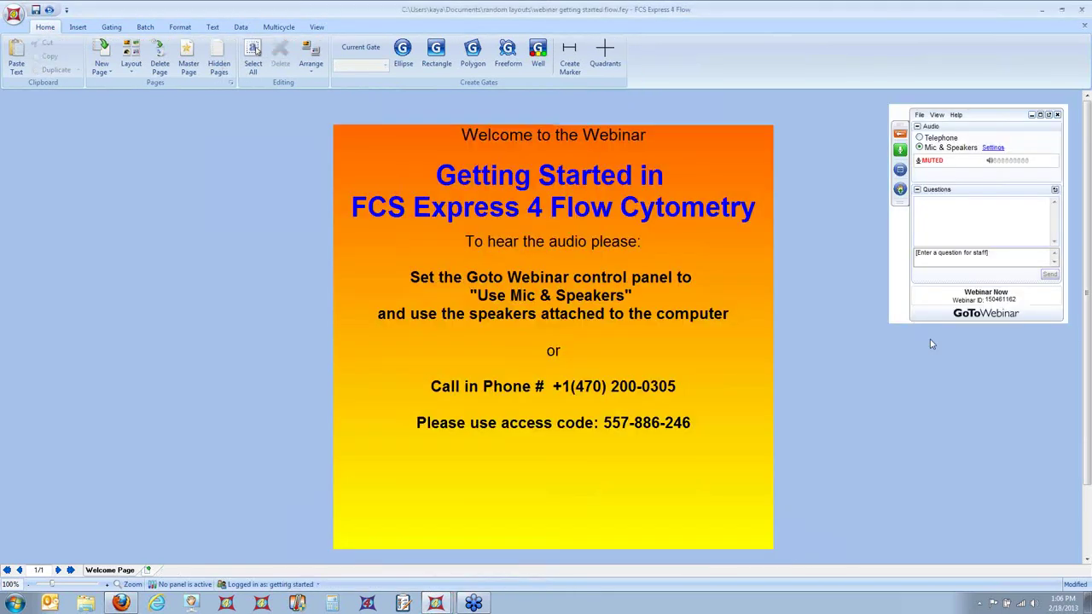
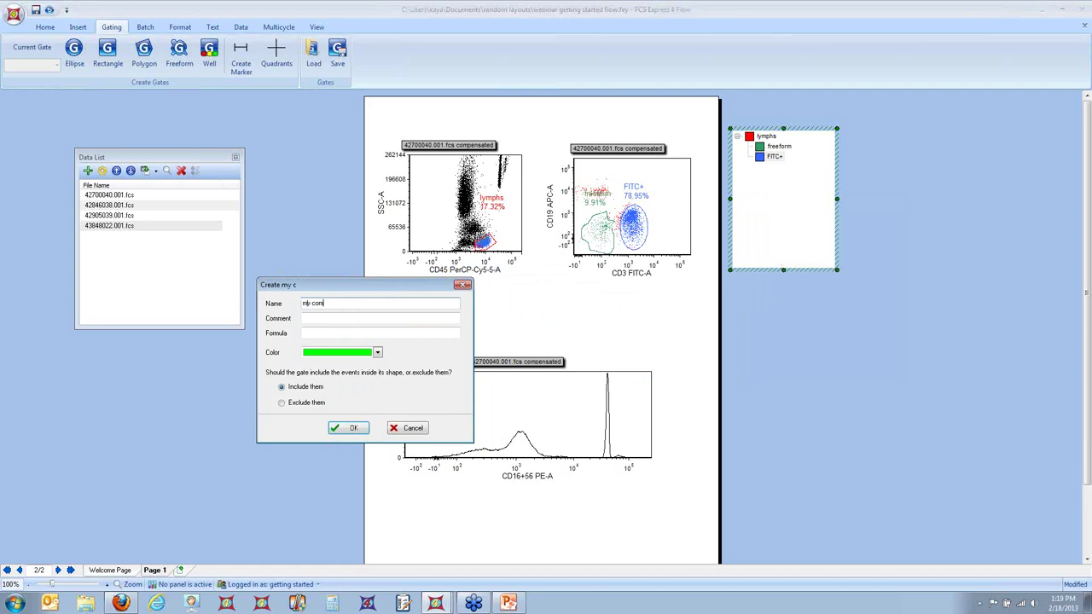
# Name the new gate "my combo gate" and set its color to magenta.
pyautogui.write('gate')
pyautogui.click(376, 353)
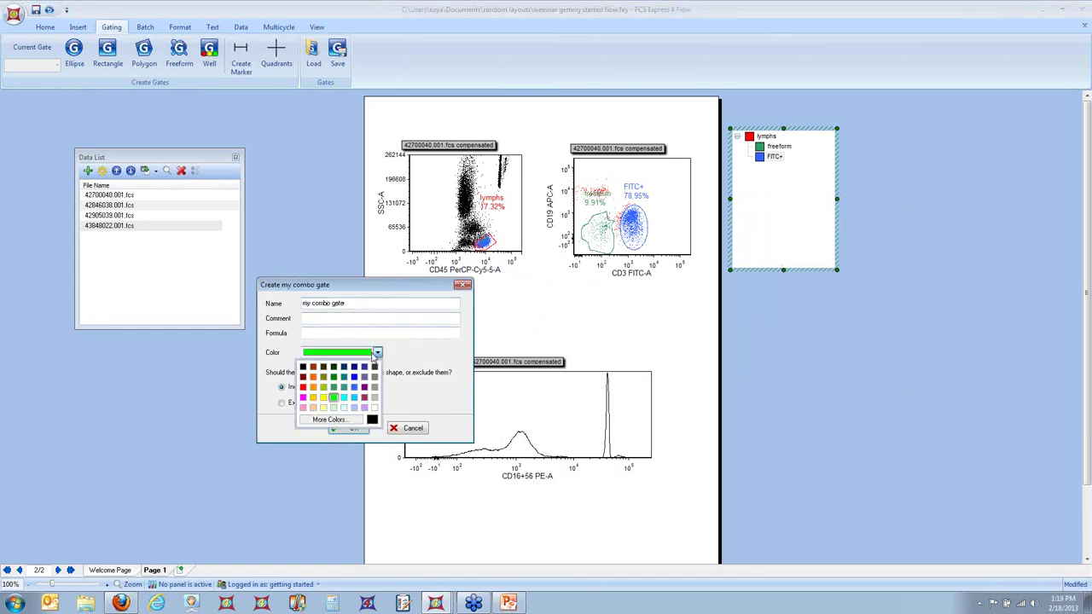
pyautogui.click(303, 398)
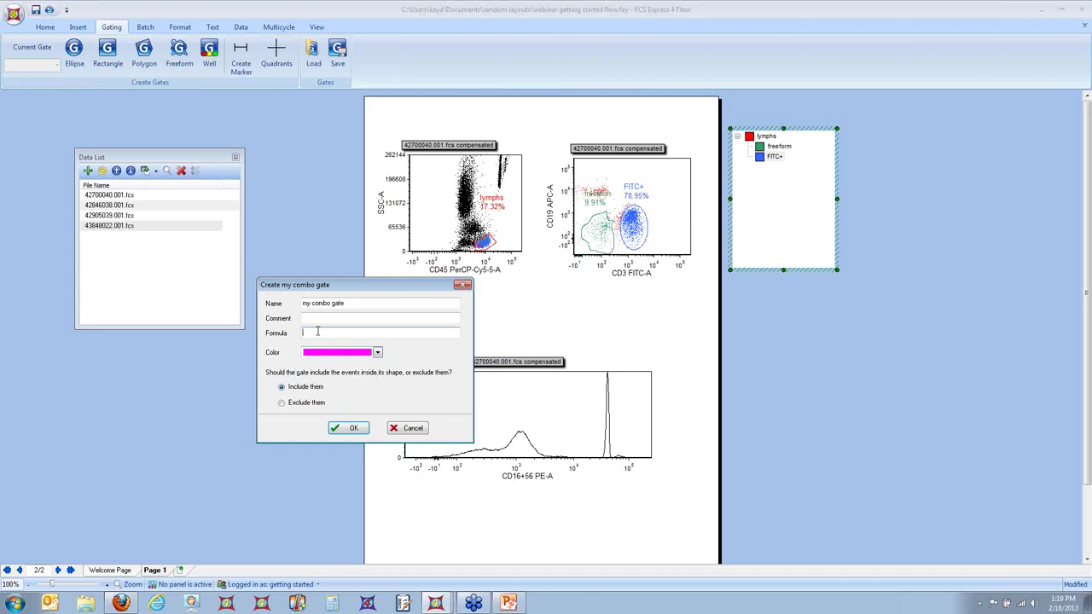
# Set the combo gate's formula to "not FITC+ or freeform" and create the gate.
pyautogui.moveTo(347, 291); pyautogui.dragTo(242, 369)
pyautogui.click(215, 408)
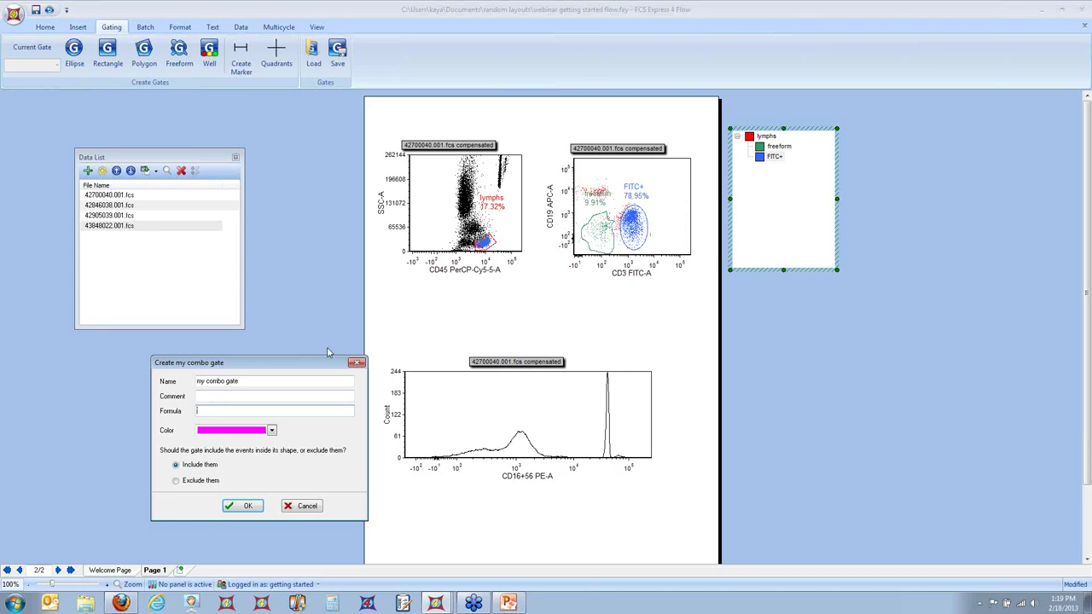
pyautogui.click(231, 412)
pyautogui.write('not FITC+')
pyautogui.press('Right')
pyautogui.write('or freeform')
pyautogui.press('Return')
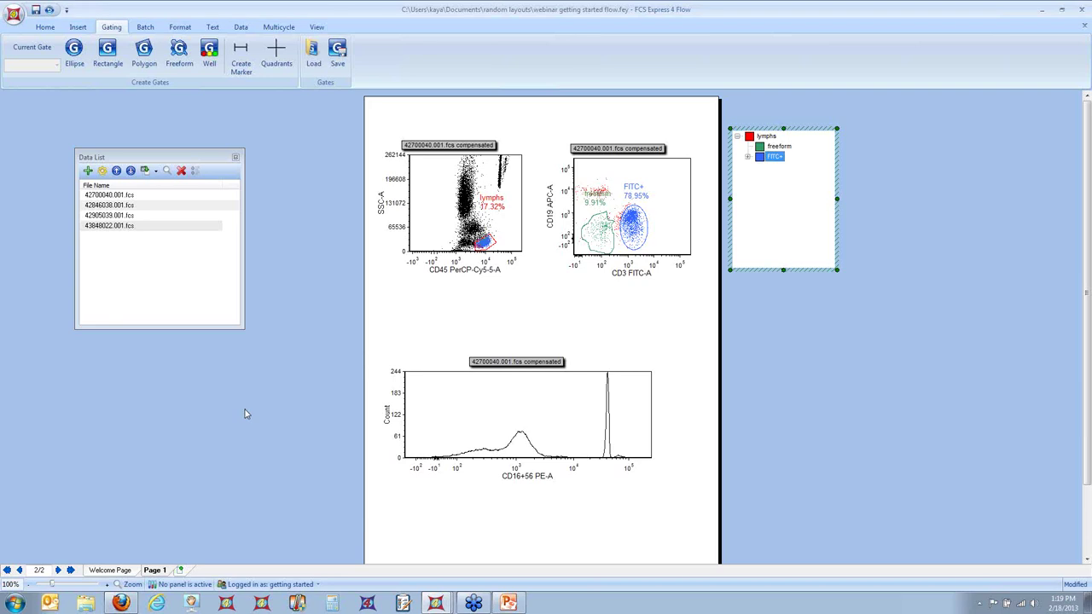
# Move "my combo gate" out from under FITC+ so it sits directly under lymphs in the gate hierarchy.
pyautogui.click(747, 156)
pyautogui.click(770, 169)
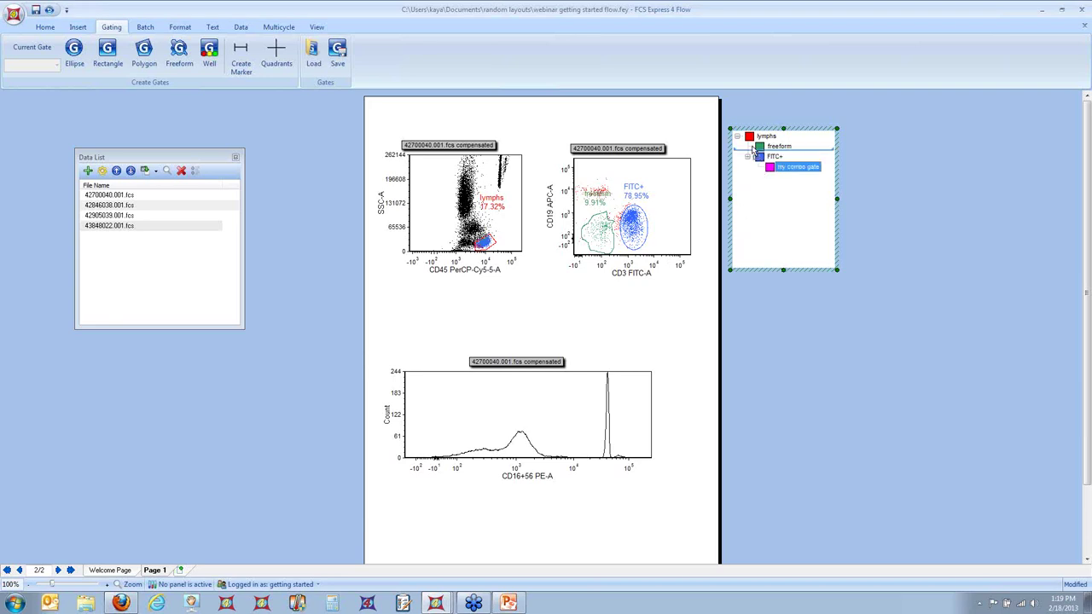
pyautogui.click(751, 139)
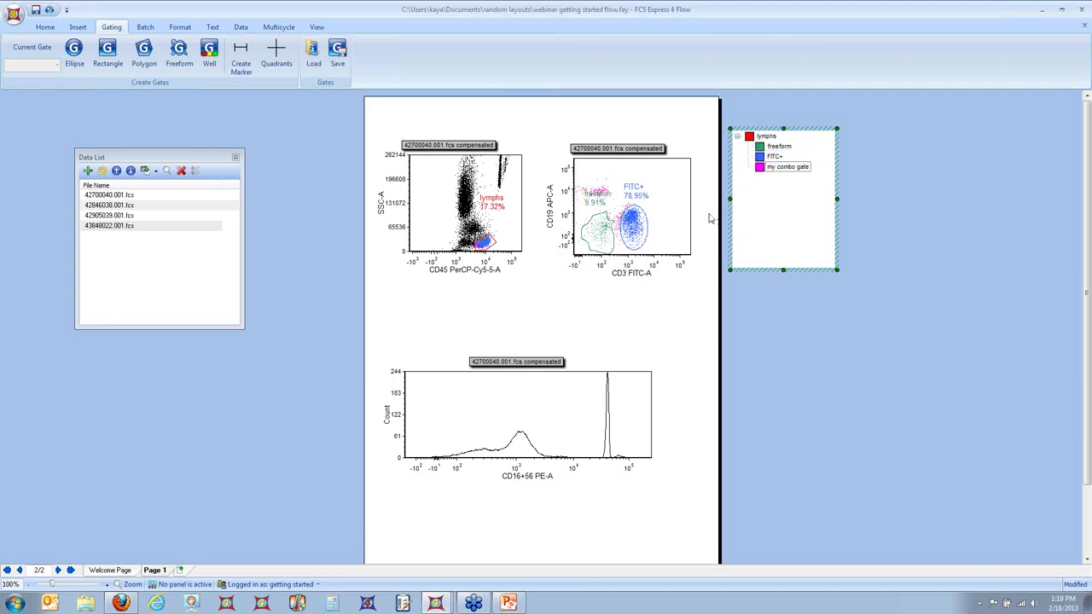
# Maximize the CD19 APC-A versus CD3 FITC-A plot.
pyautogui.click(683, 222)
pyautogui.rightClick(682, 222)
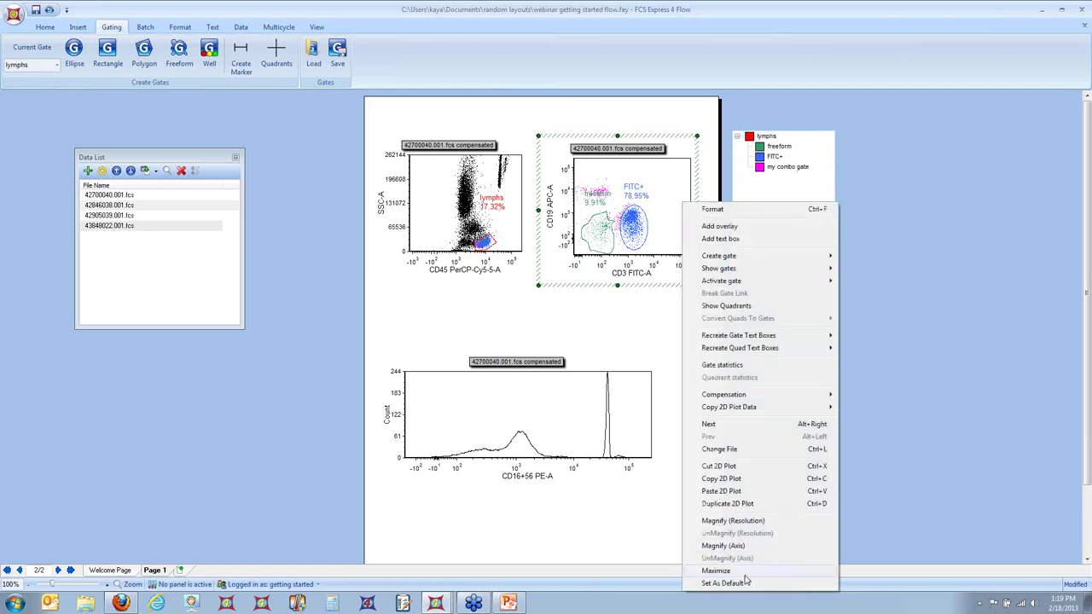
pyautogui.click(764, 559)
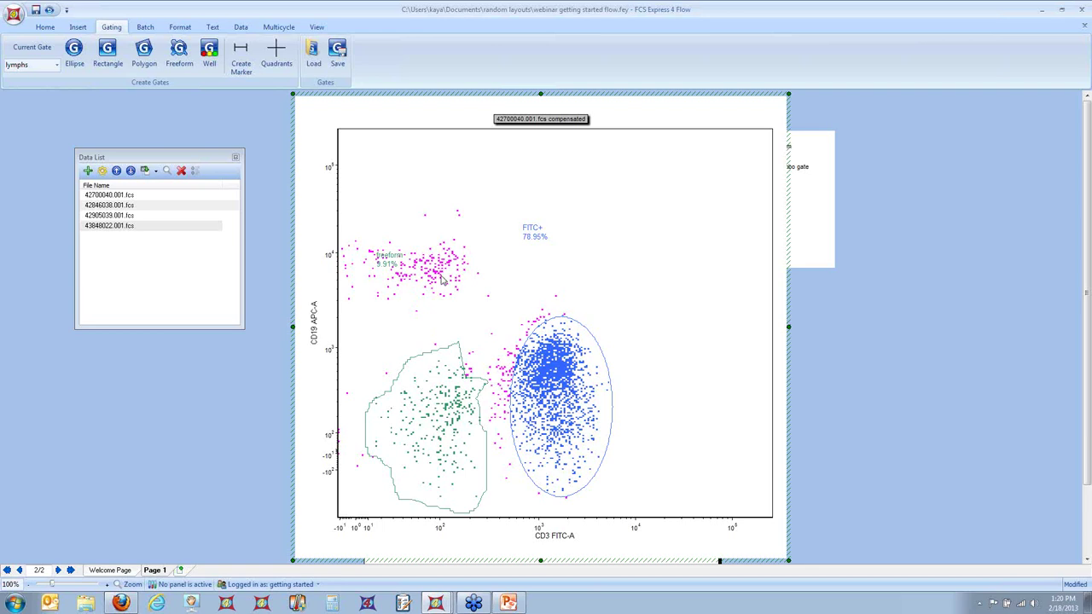
# Restore the maximized CD19 APC-A versus CD3 FITC-A plot to its normal size on the page and deselect it.
pyautogui.rightClick(424, 121)
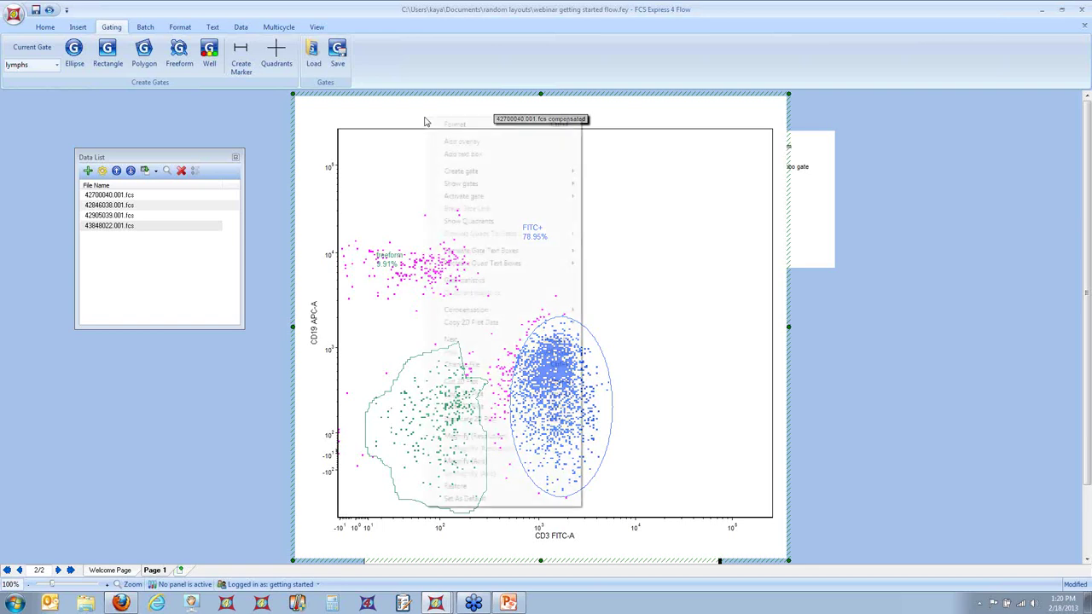
pyautogui.click(519, 490)
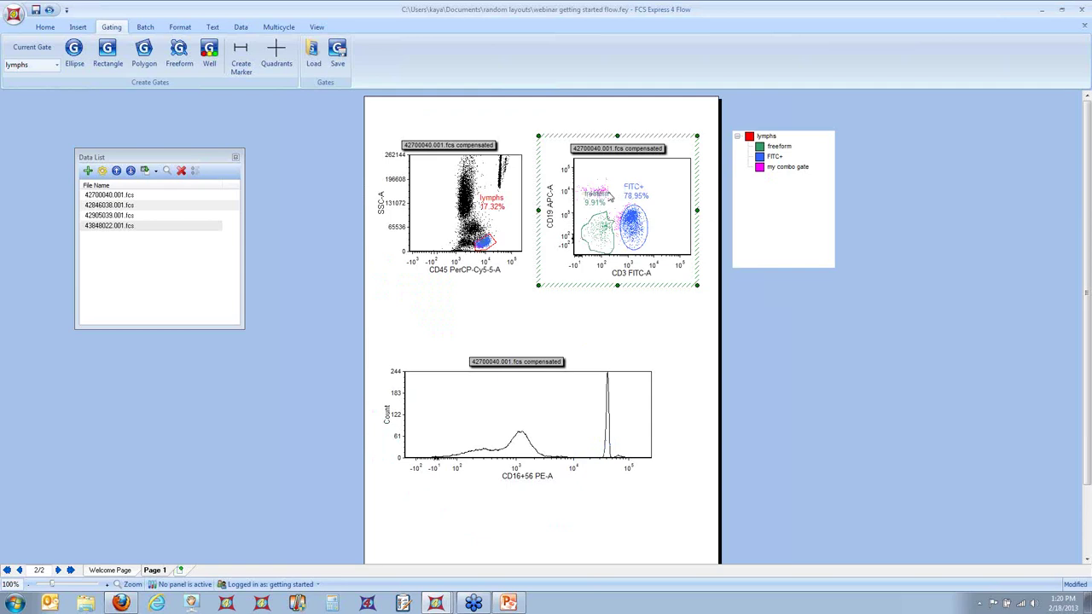
pyautogui.click(887, 193)
# Apply "my combo gate" to the CD19 APC-A versus CD3 FITC-A plot and undo the gate change.
pyautogui.click(780, 169)
pyautogui.click(765, 169)
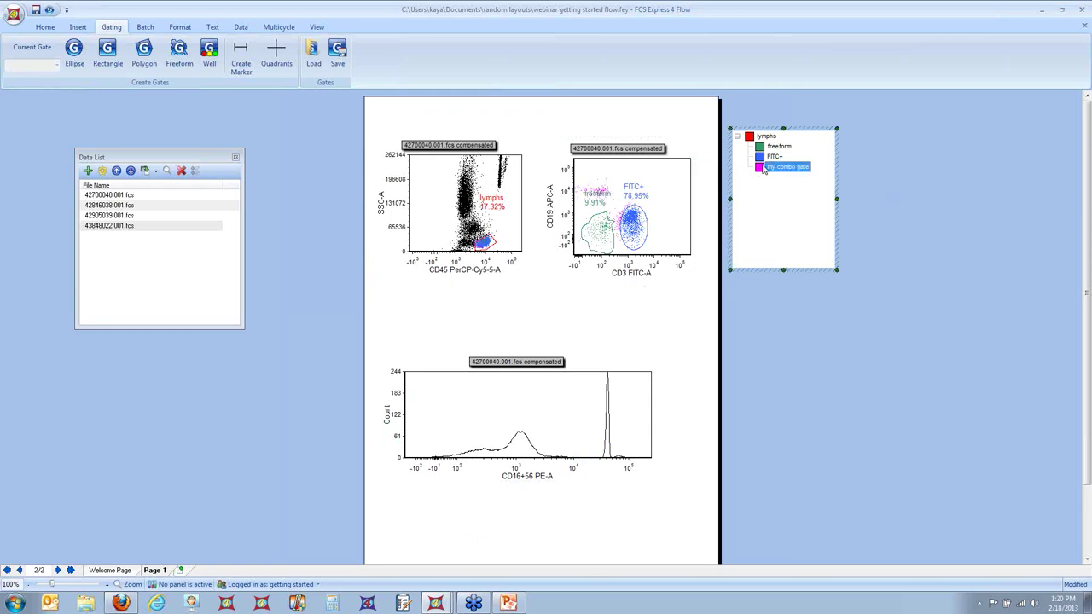
pyautogui.moveTo(763, 168); pyautogui.dragTo(652, 183)
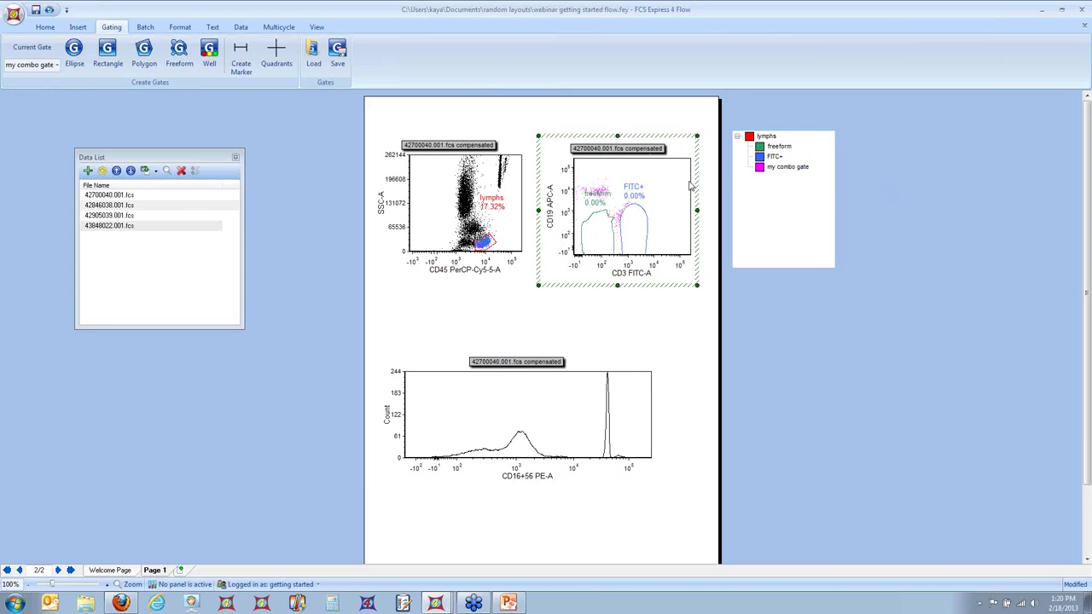
pyautogui.click(50, 10)
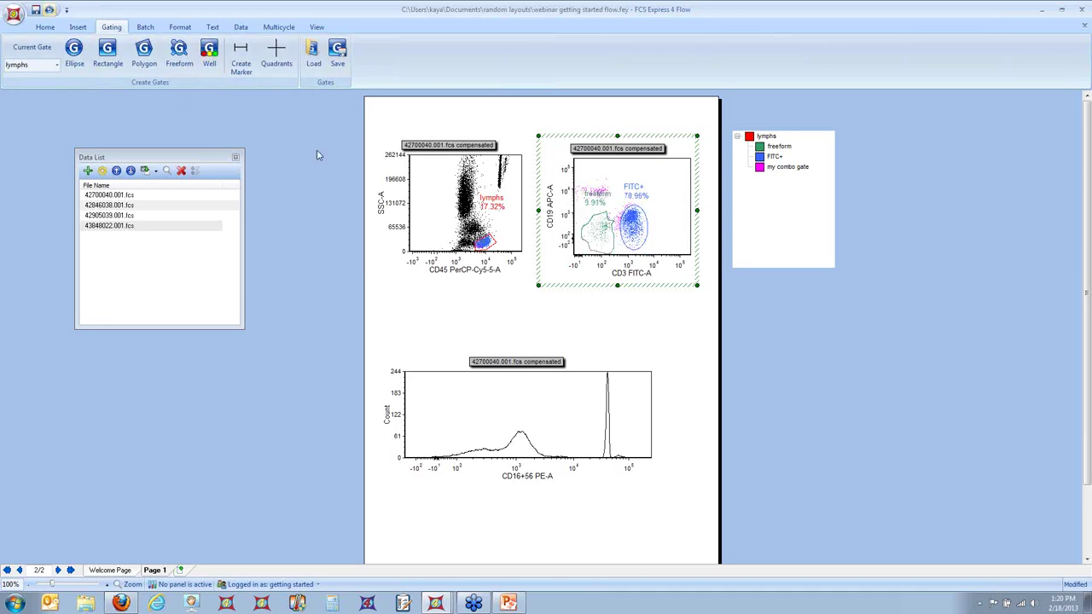
# Gate the CD16+56 PE-A histogram on FITC+ from the dot plot, and then switch its gate to "my combo gate".
pyautogui.click(841, 342)
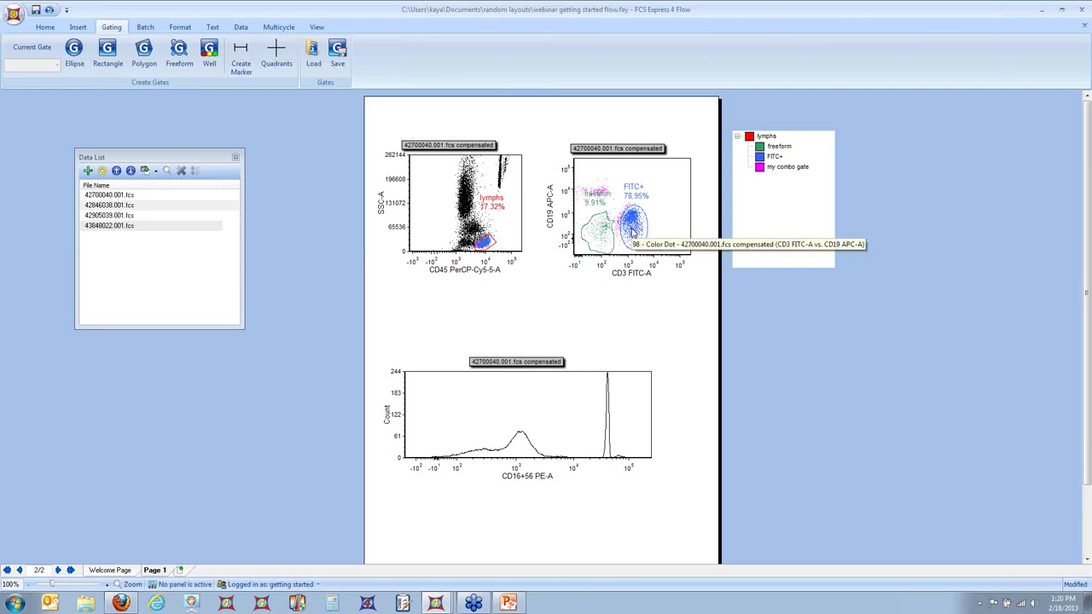
pyautogui.click(633, 235)
pyautogui.moveTo(632, 235); pyautogui.dragTo(553, 426)
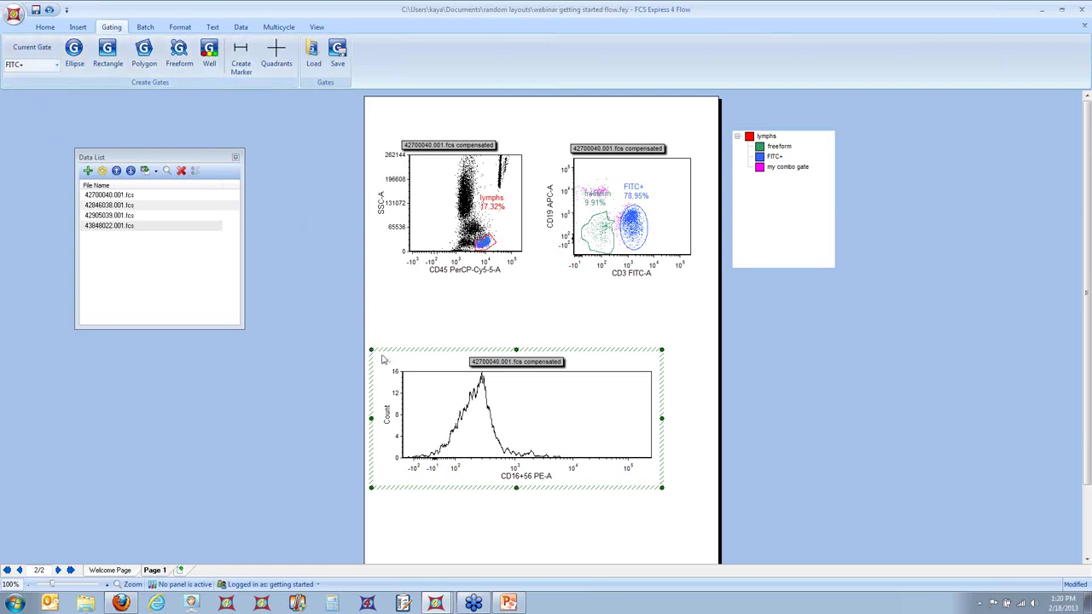
pyautogui.click(57, 66)
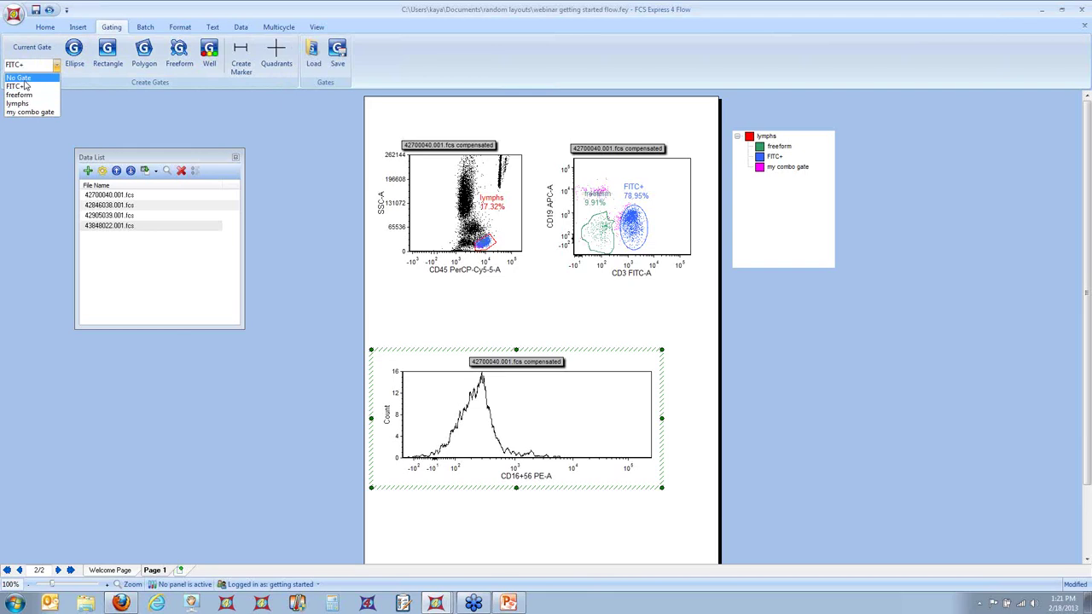
pyautogui.click(30, 112)
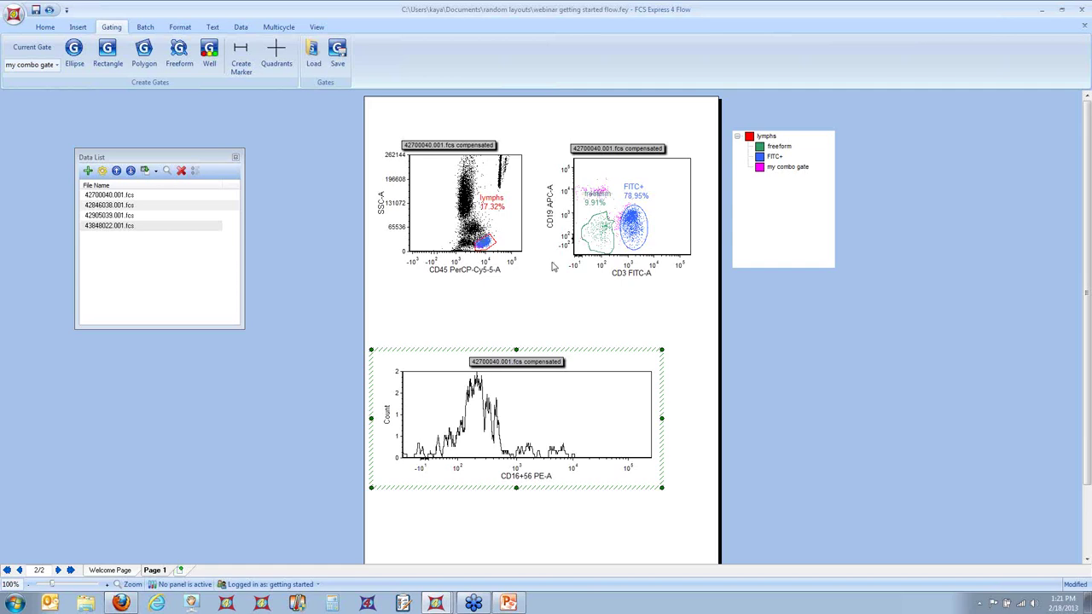
# Gate the CD19 versus CD3 plot and the CD16+56 PE-A histogram together, first on freeform and finally on lymphs.
pyautogui.keyDown('shift'); pyautogui.click(688, 240); pyautogui.keyUp('shift')
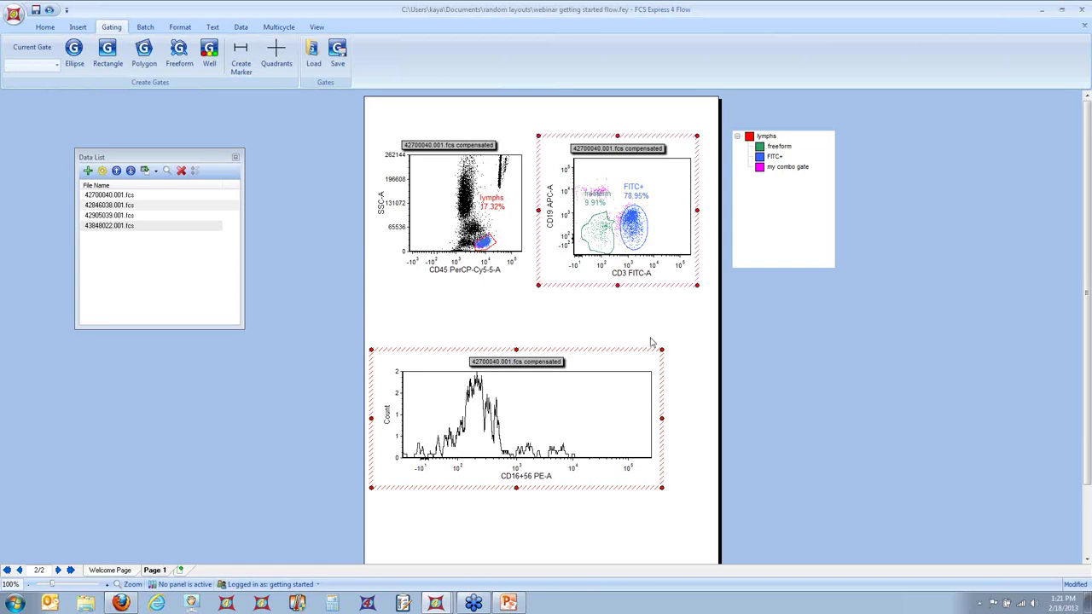
pyautogui.click(56, 66)
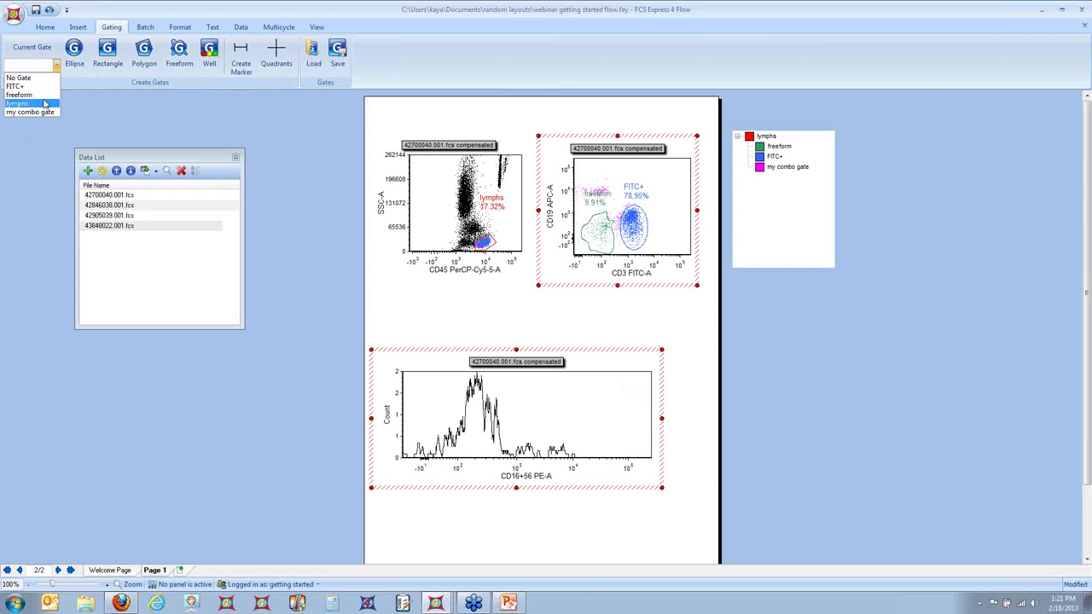
pyautogui.click(38, 95)
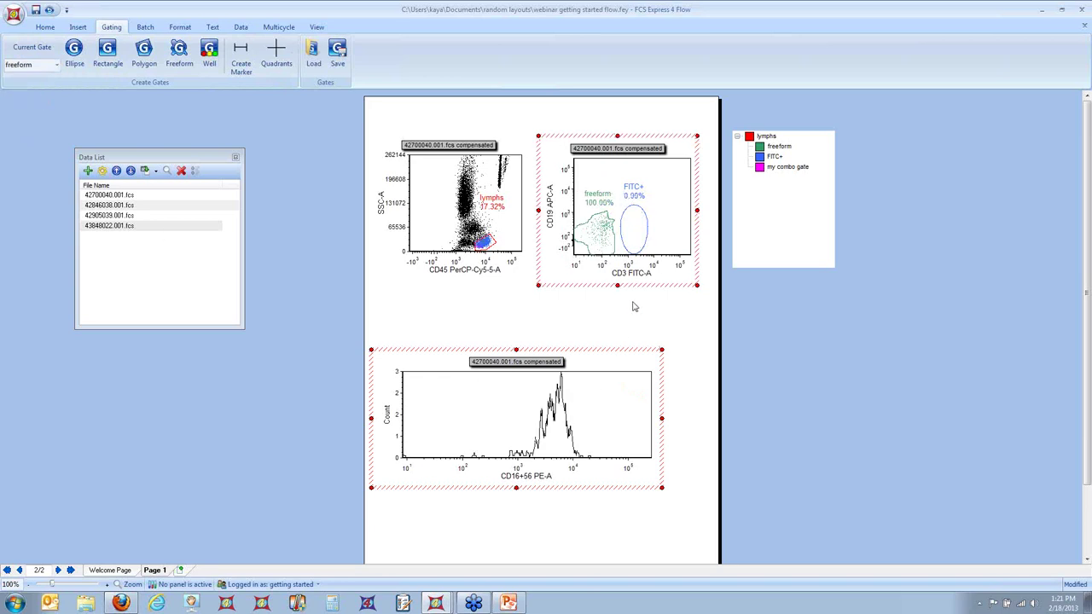
pyautogui.click(56, 66)
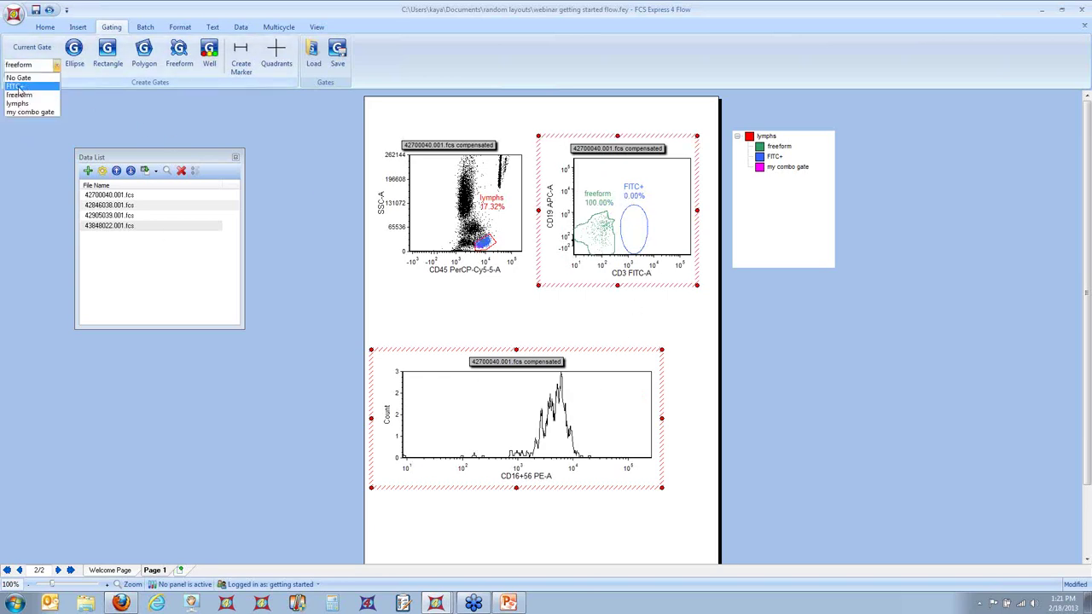
pyautogui.click(18, 87)
pyautogui.click(644, 334)
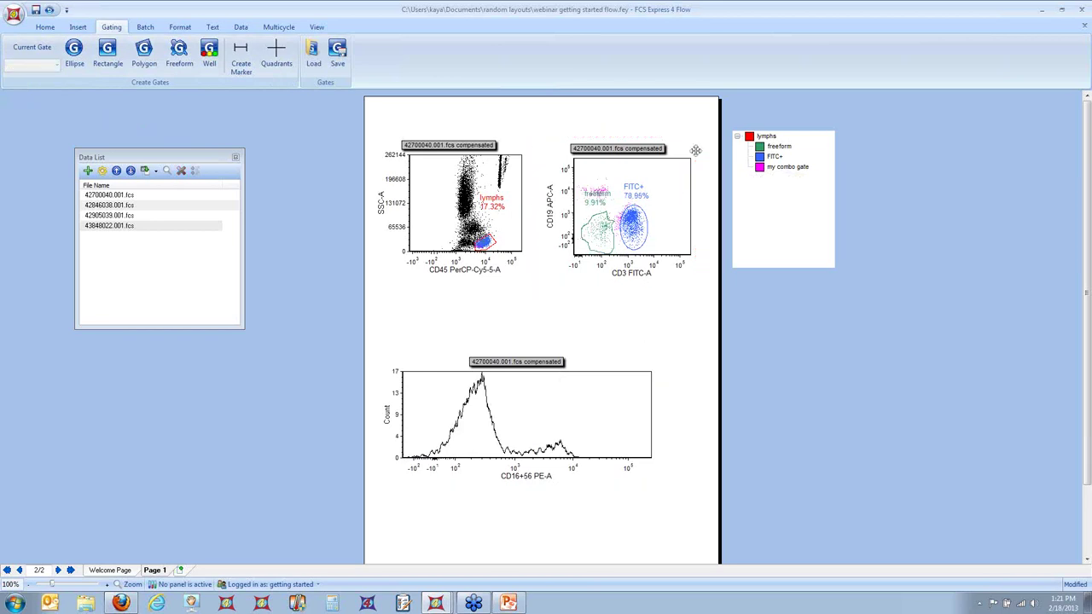
# Add the Current Gate keyword as a second line in the header title of the CD19 APC-A versus CD3 FITC-A plot.
pyautogui.rightClick(679, 150)
pyautogui.click(708, 155)
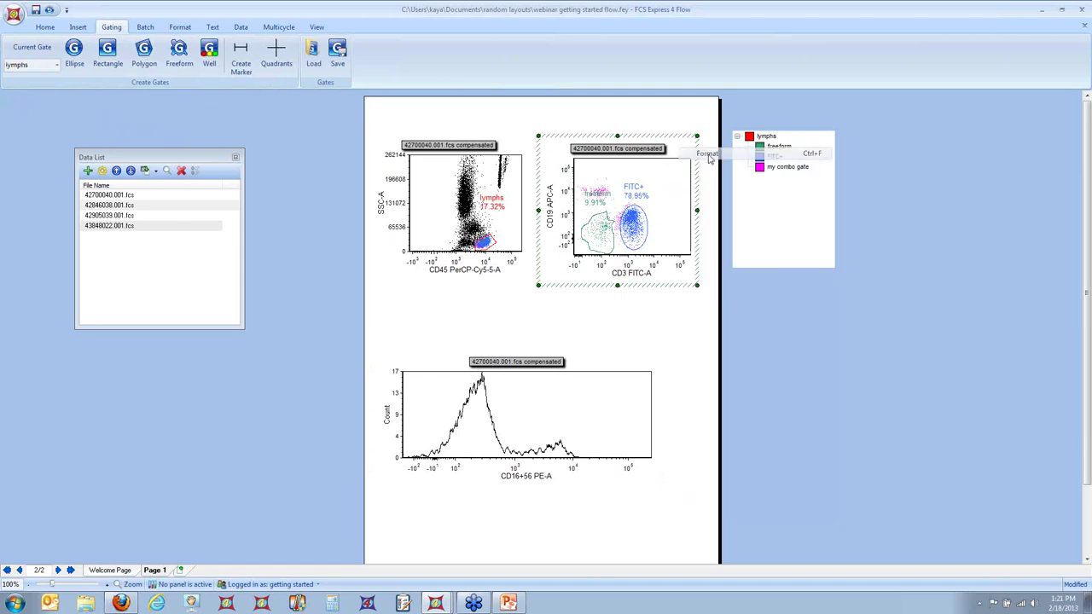
pyautogui.moveTo(664, 142); pyautogui.dragTo(402, 174)
pyautogui.click(63, 246)
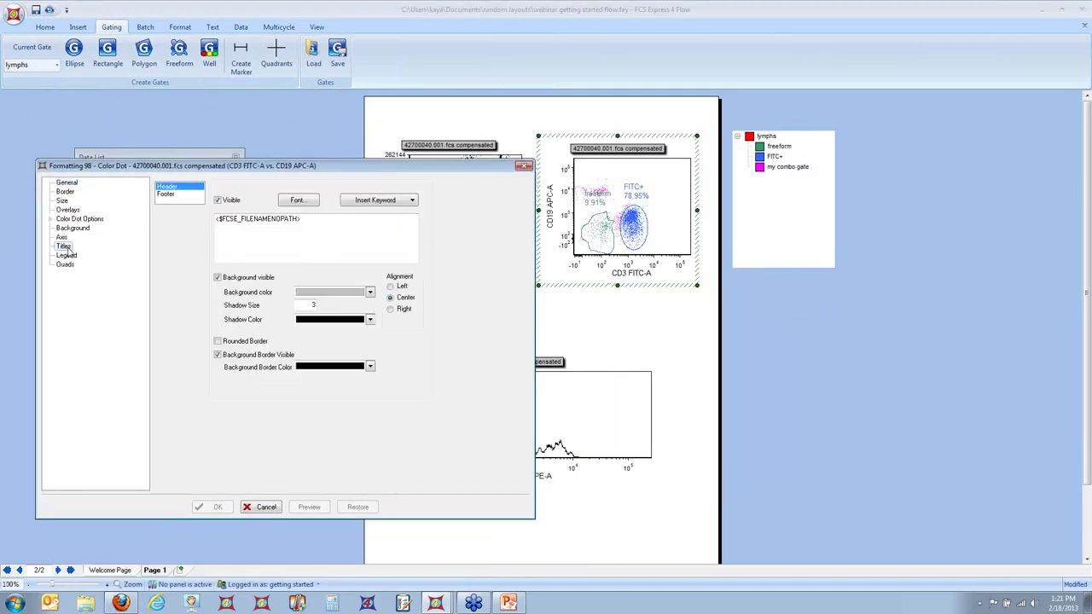
pyautogui.click(328, 219)
pyautogui.press('Return')
pyautogui.click(372, 200)
pyautogui.click(376, 253)
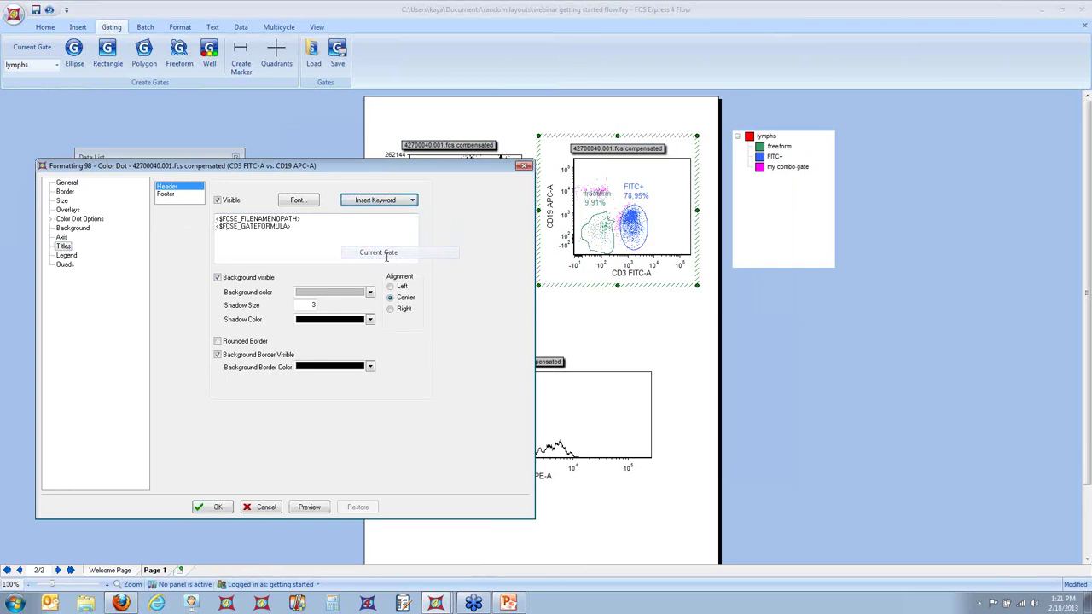
pyautogui.click(315, 507)
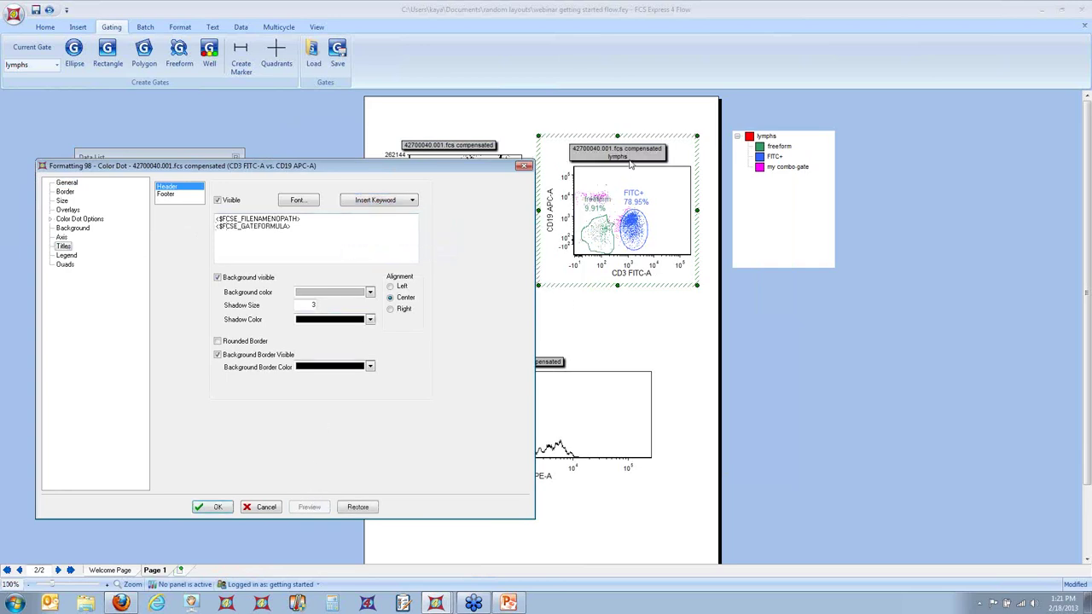
pyautogui.click(216, 509)
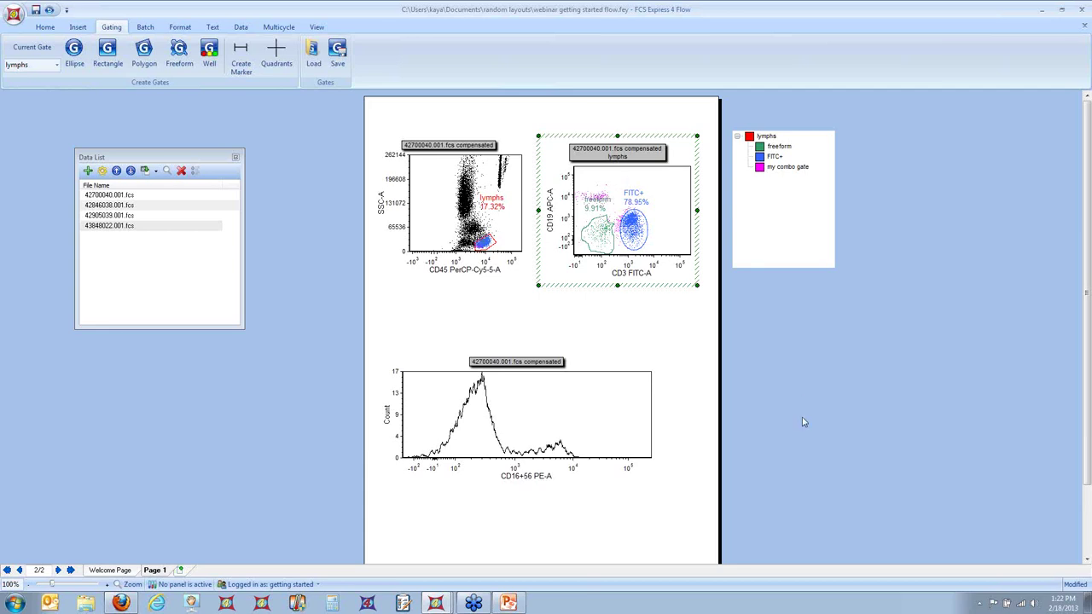
# Enlarge the CD19 APC-A versus CD3 FITC-A plot to the page's edge and show quadrants on it.
pyautogui.click(609, 327)
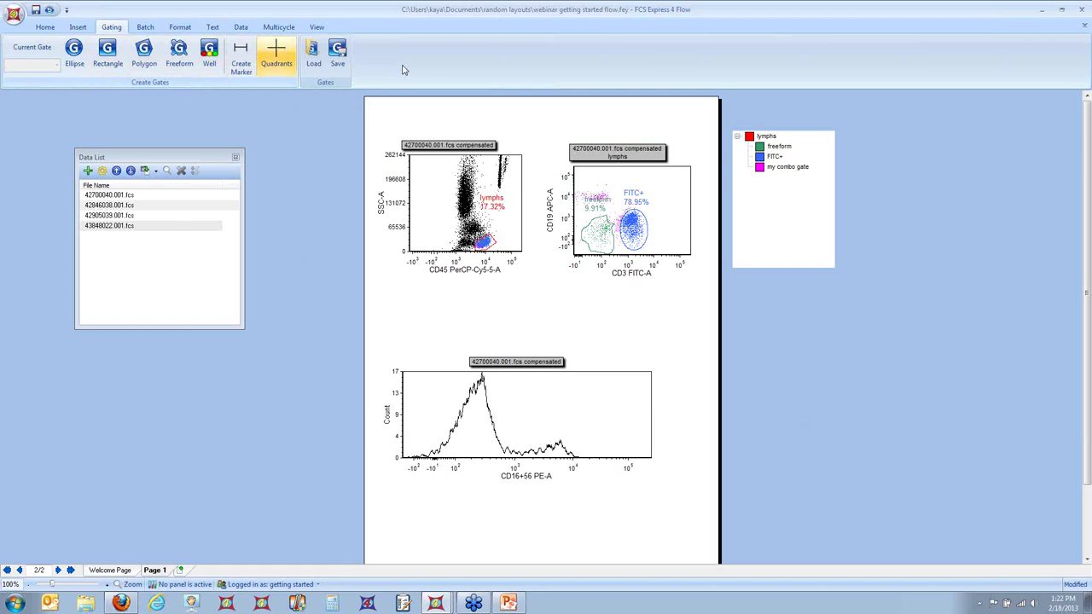
pyautogui.click(685, 224)
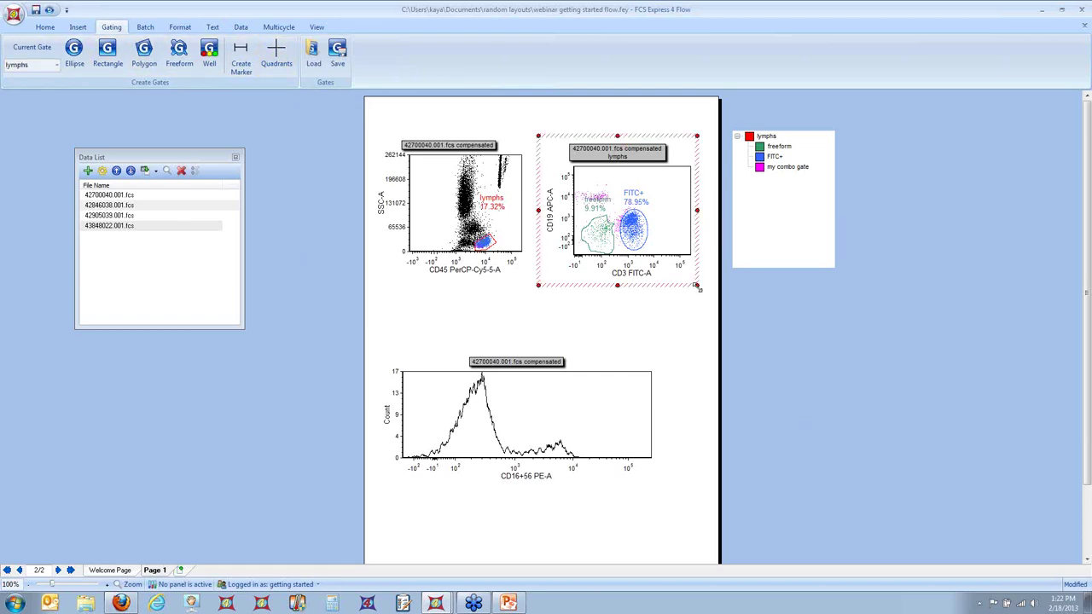
pyautogui.moveTo(697, 288); pyautogui.dragTo(718, 330)
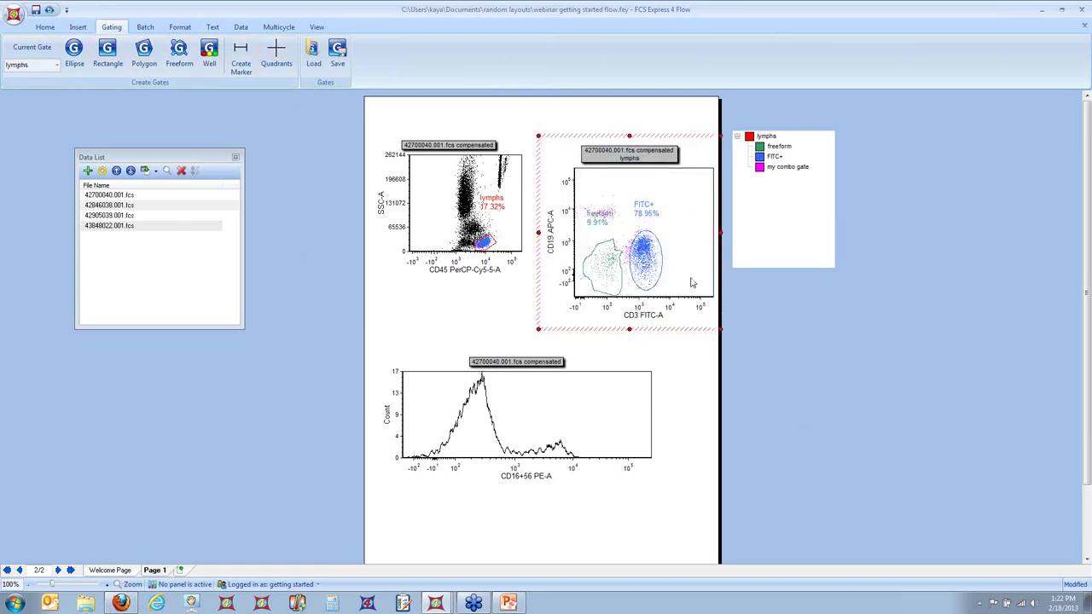
pyautogui.rightClick(671, 204)
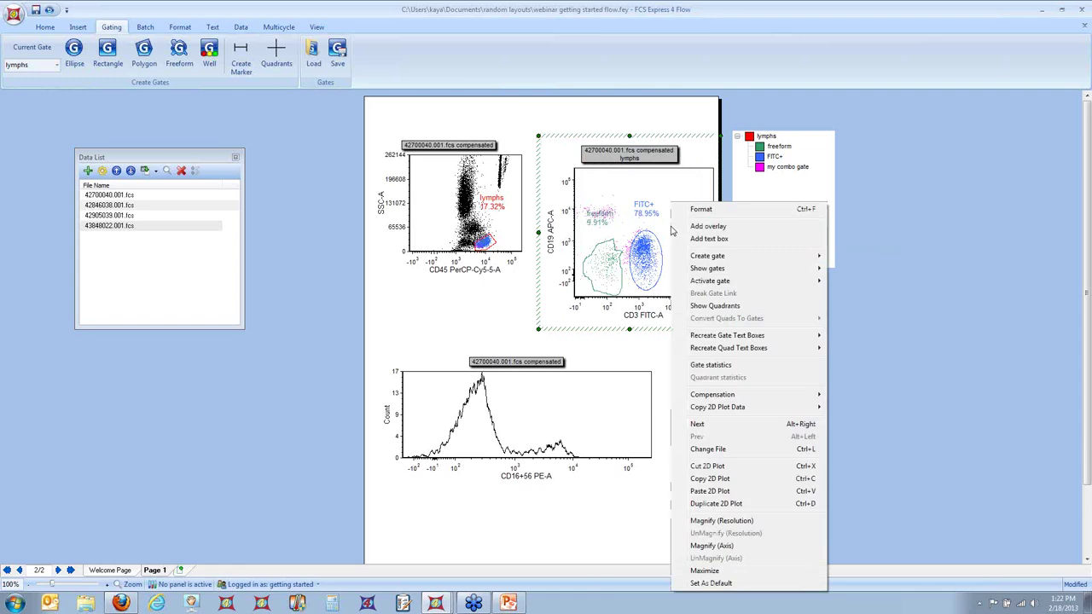
pyautogui.click(785, 305)
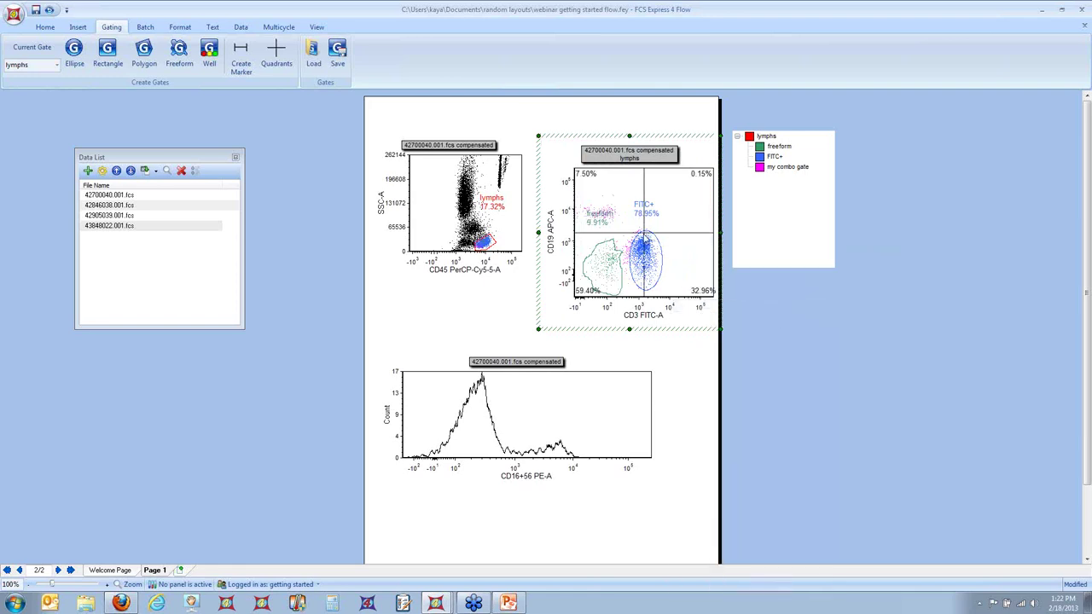
# Set the quadrant type of the CD19 versus CD3 plot to Floating in its formatting options.
pyautogui.click(647, 243)
pyautogui.rightClick(612, 235)
pyautogui.click(631, 210)
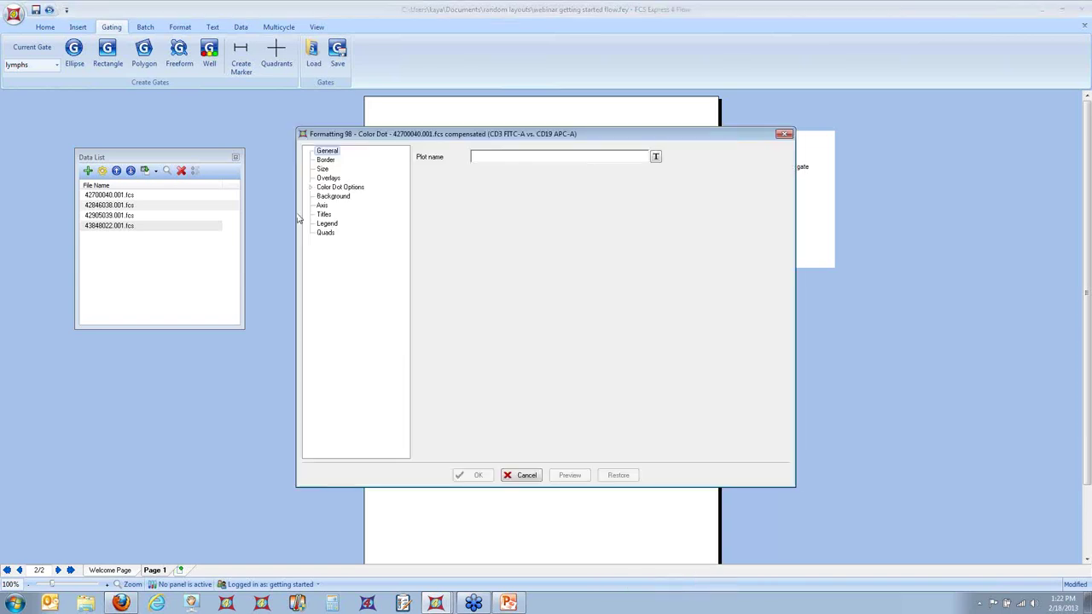
pyautogui.click(324, 233)
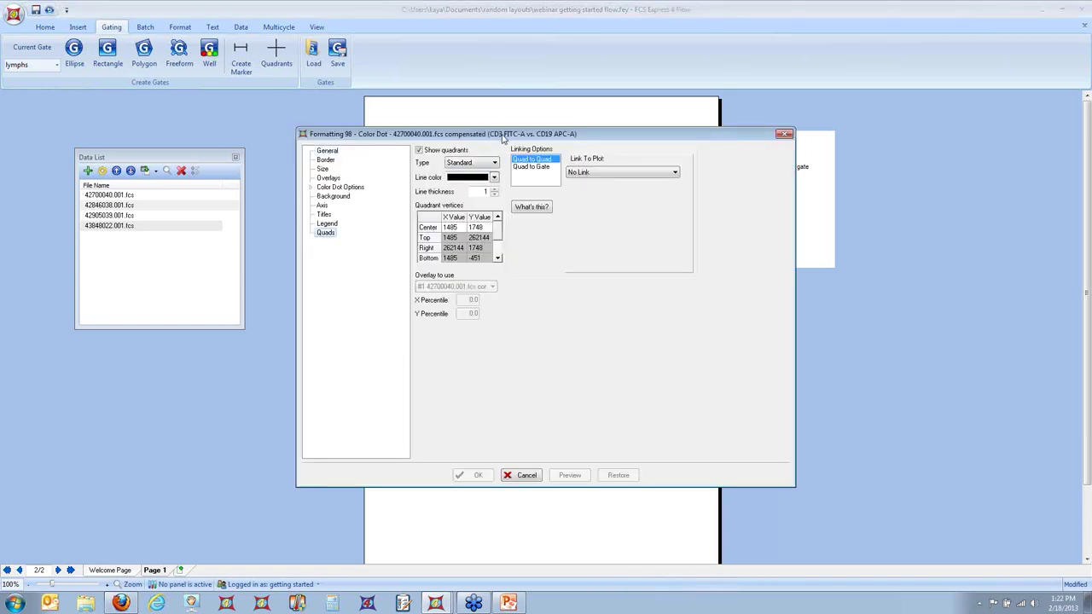
pyautogui.moveTo(502, 138); pyautogui.dragTo(285, 188)
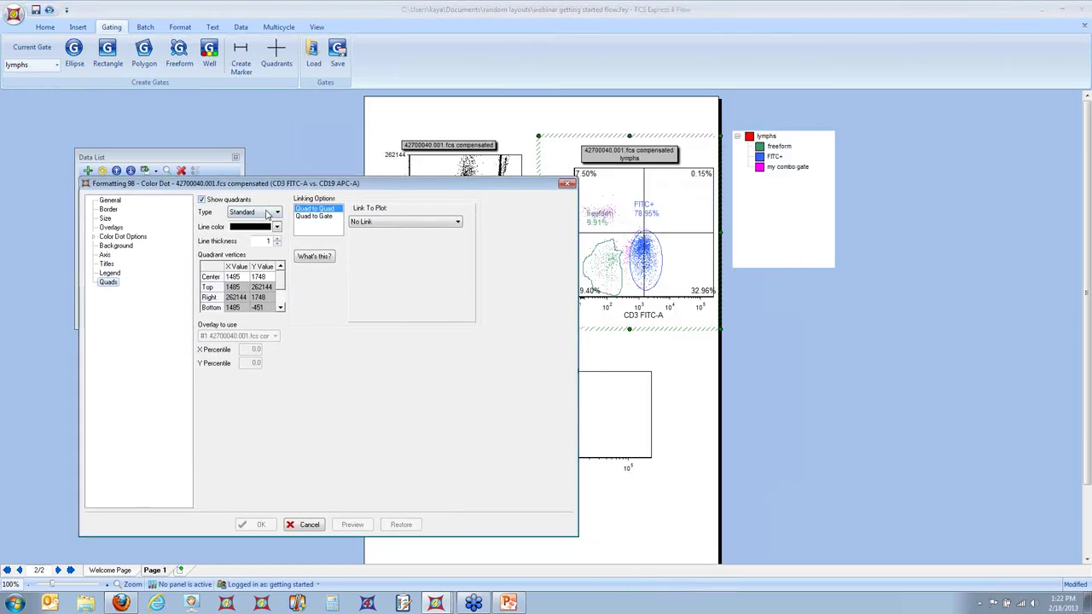
pyautogui.click(267, 214)
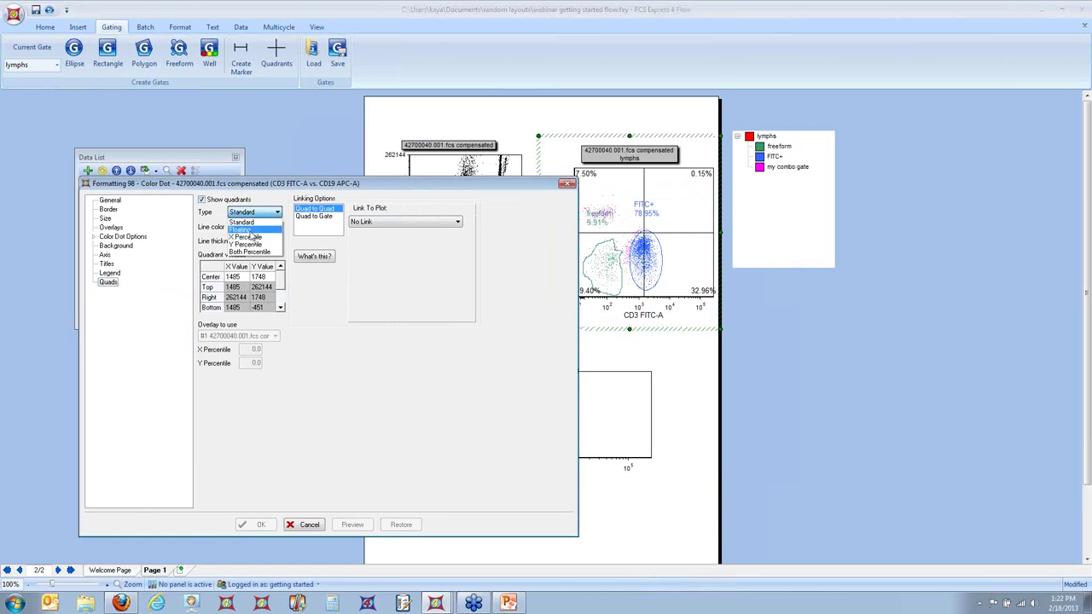
pyautogui.click(249, 230)
pyautogui.click(258, 524)
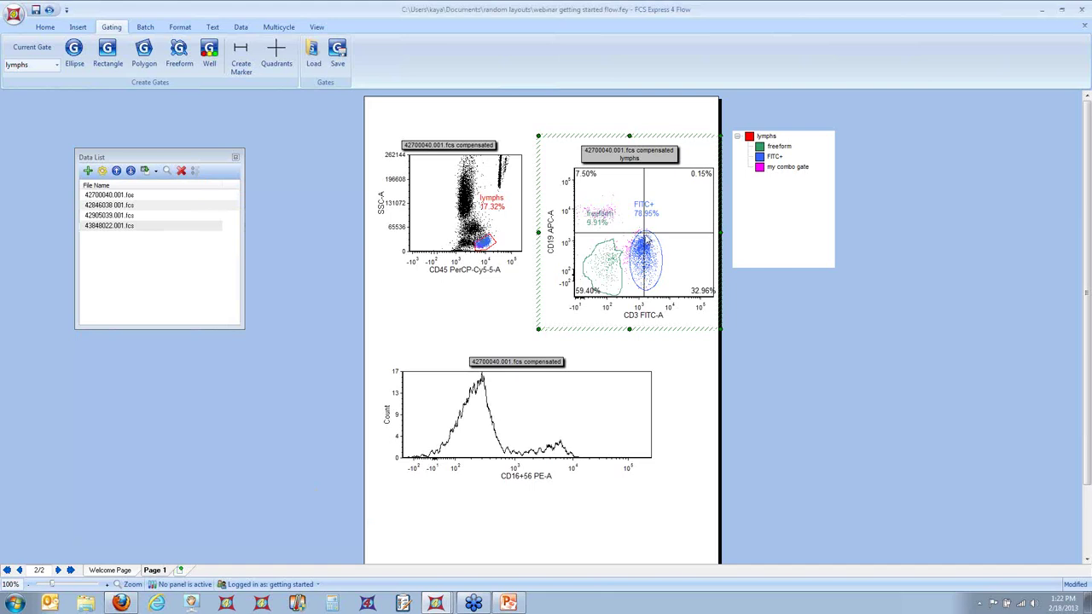
# Reshape the floating quadrants: place the center and lower endpoint between the freeform and FITC+ gates, shift the upper endpoint slightly right, and raise the right one.
pyautogui.click(654, 252)
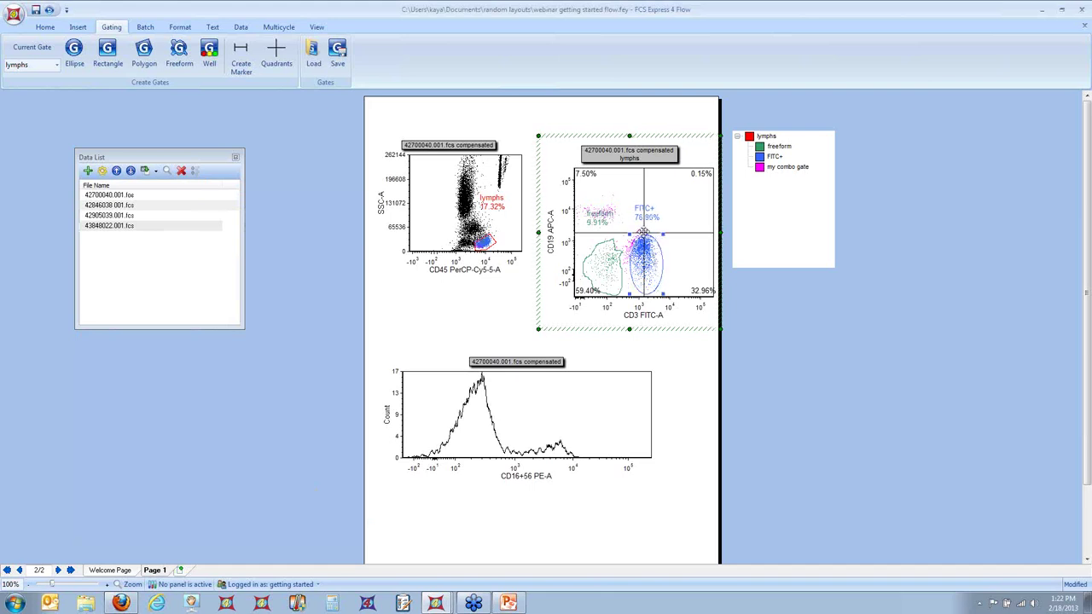
pyautogui.click(643, 232)
pyautogui.moveTo(643, 232); pyautogui.dragTo(637, 225)
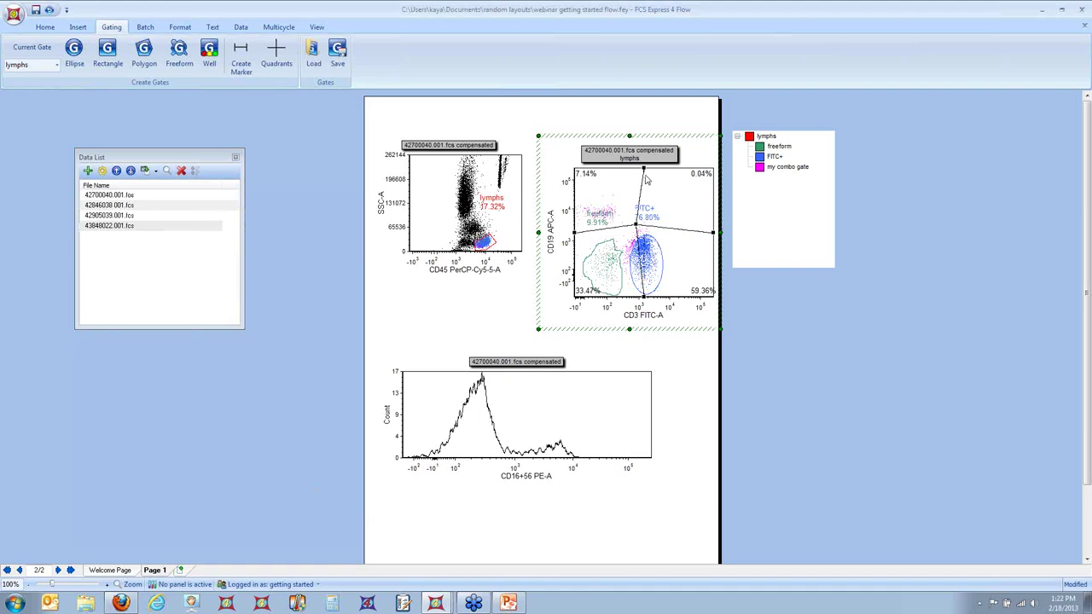
pyautogui.moveTo(644, 169); pyautogui.dragTo(658, 168)
pyautogui.moveTo(712, 231); pyautogui.dragTo(713, 220)
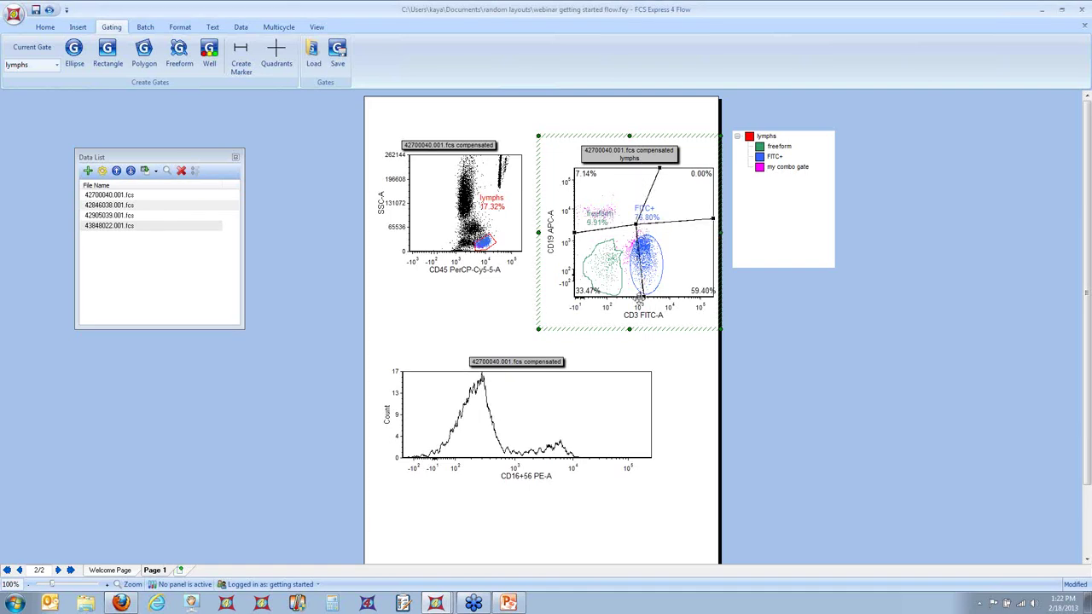
pyautogui.moveTo(640, 298); pyautogui.dragTo(627, 297)
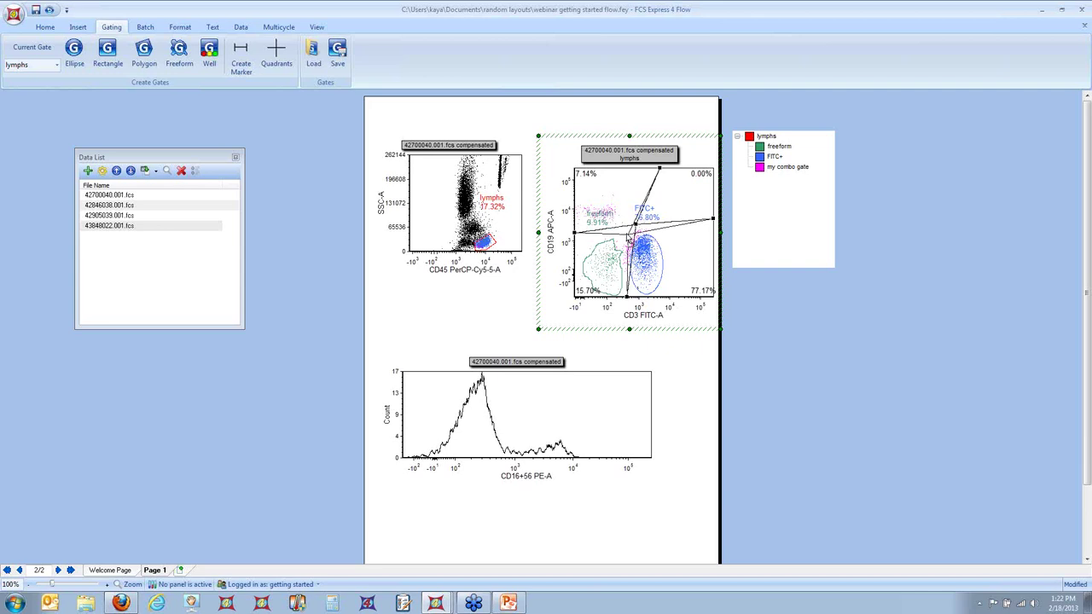
pyautogui.moveTo(633, 227); pyautogui.dragTo(626, 236)
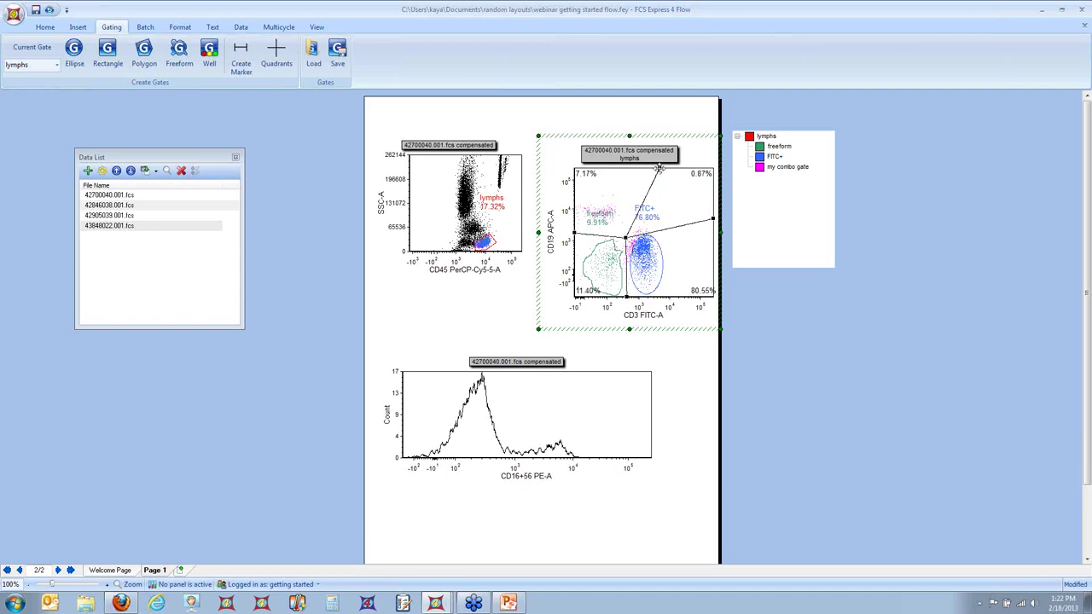
pyautogui.moveTo(659, 168); pyautogui.dragTo(647, 168)
# Convert the upper-left quadrant of the CD19 versus CD3 plot to a linked gate named UL gate, colored gold, including the events inside.
pyautogui.rightClick(675, 205)
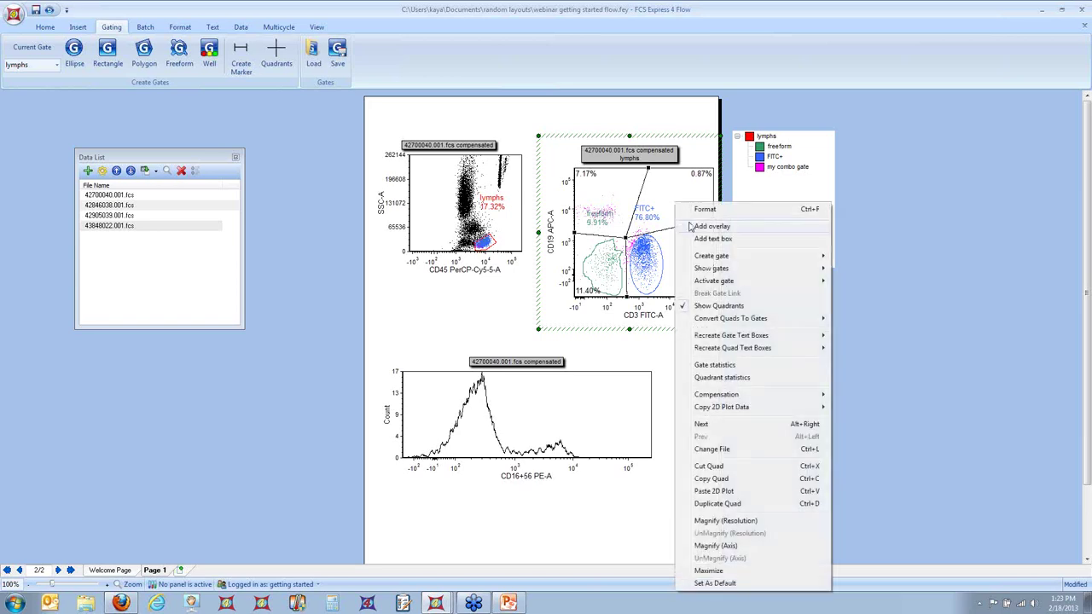
pyautogui.moveTo(725, 321)
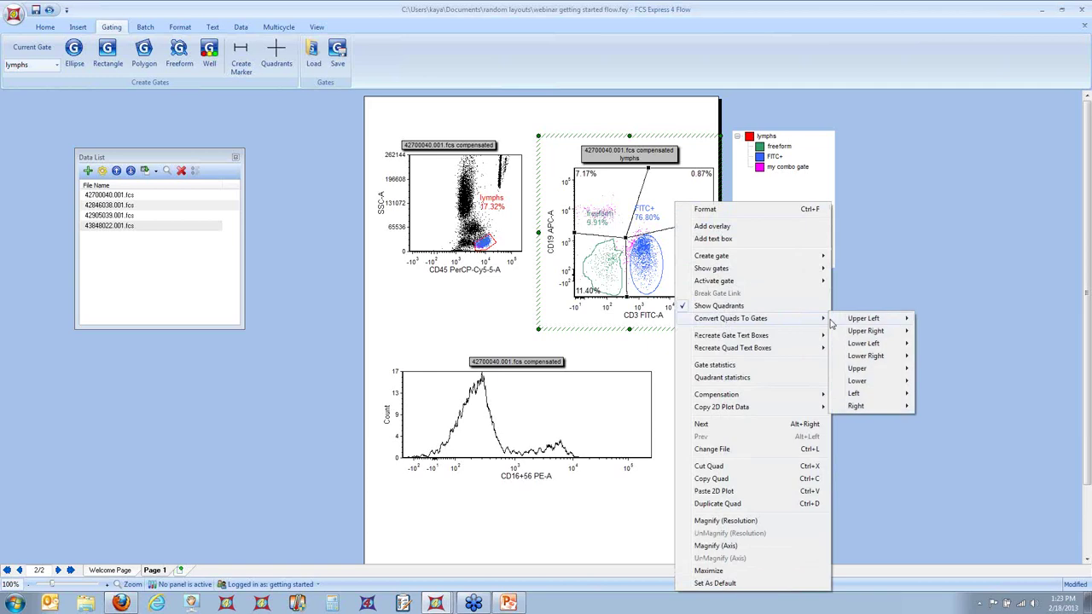
pyautogui.moveTo(891, 322)
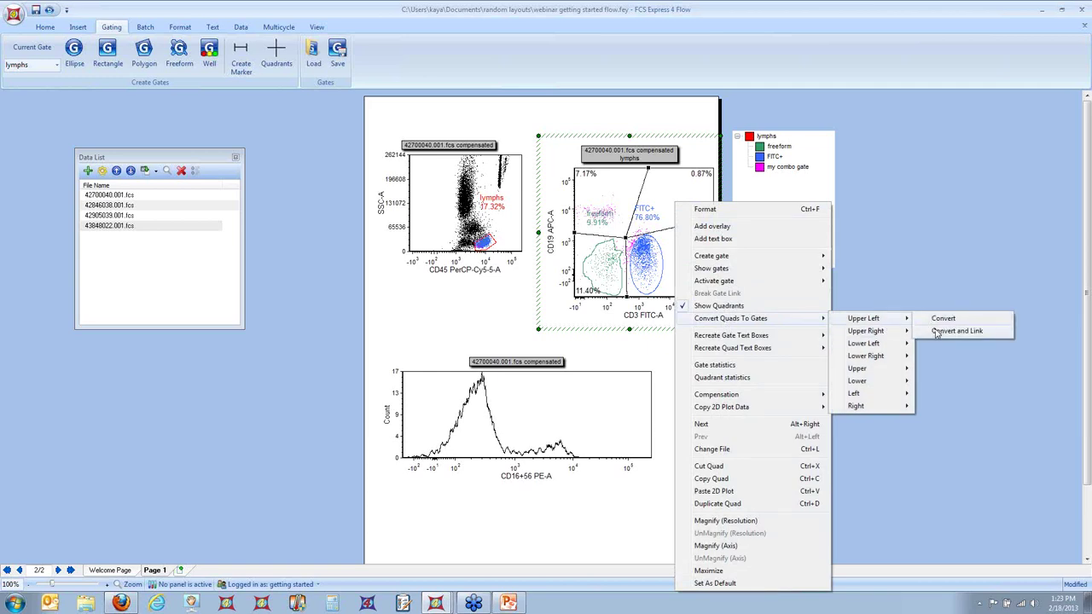
pyautogui.click(937, 331)
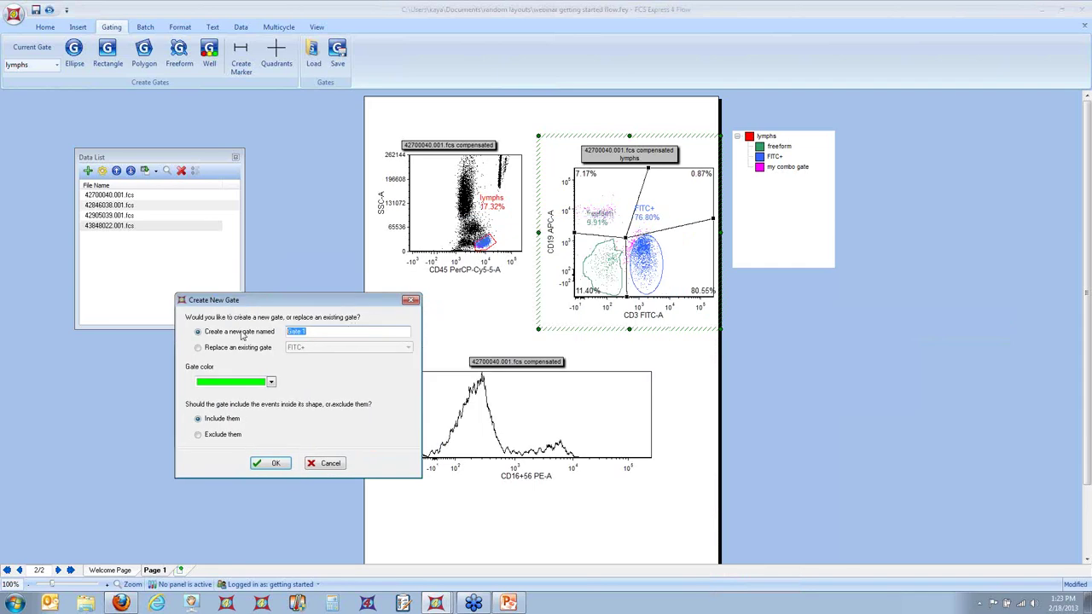
pyautogui.write('UL gate')
pyautogui.click(271, 382)
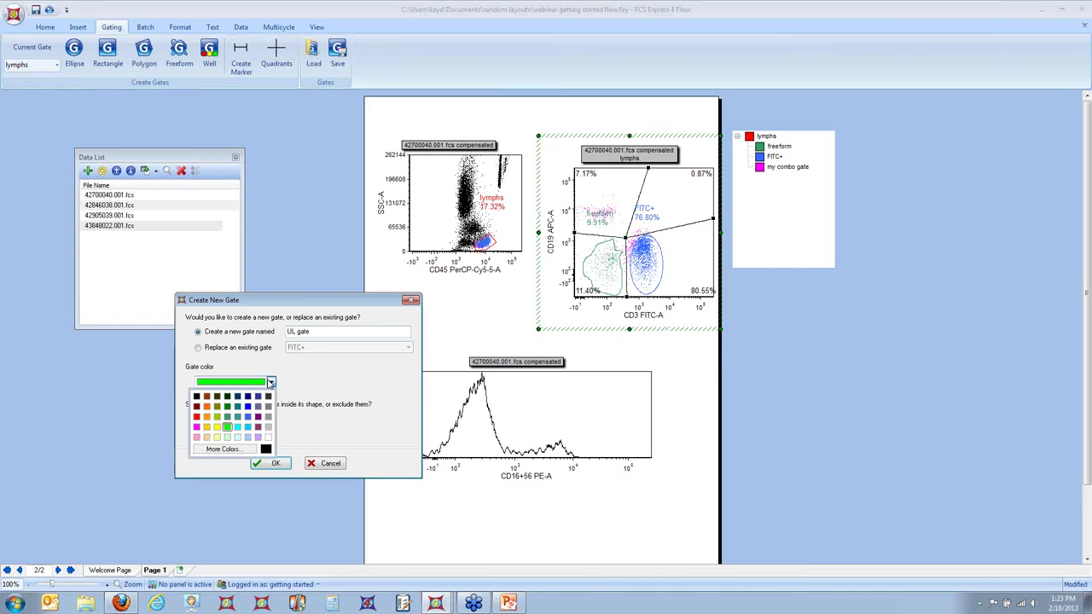
pyautogui.click(207, 428)
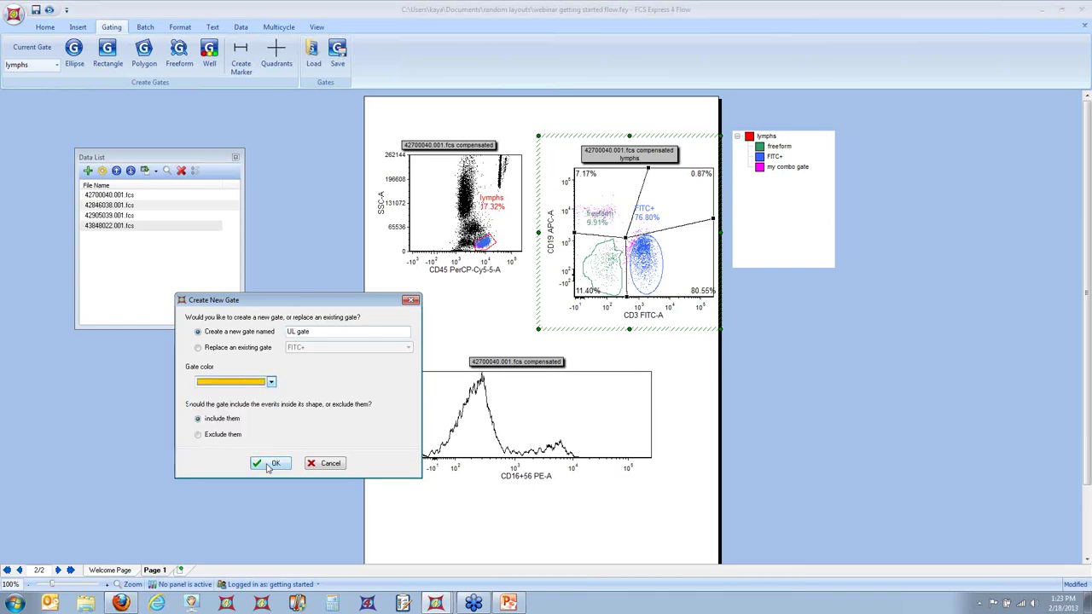
pyautogui.click(270, 464)
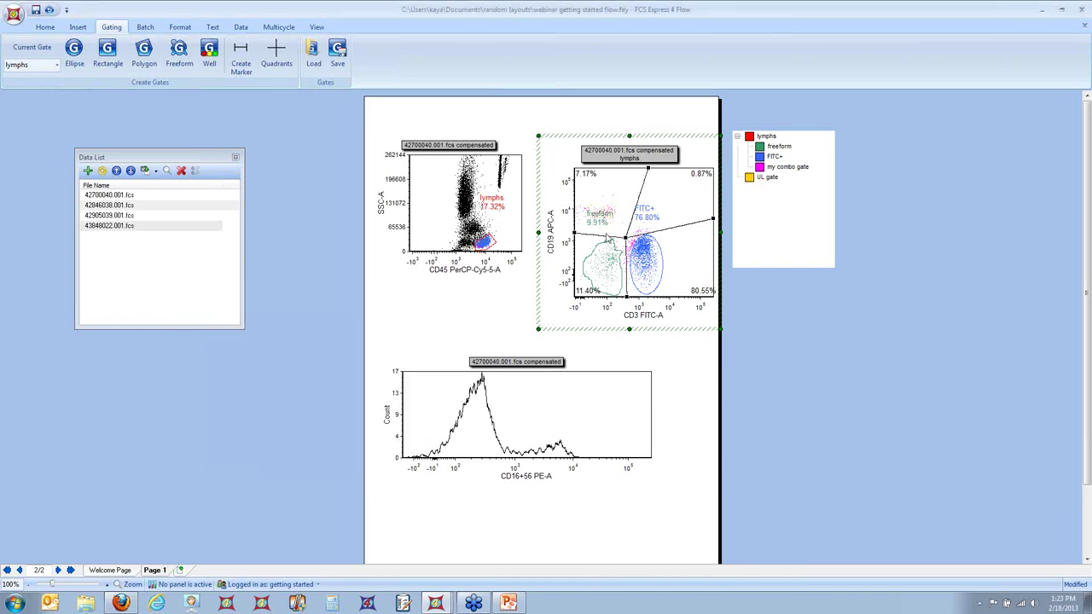
# Nest UL gate under lymphs in the gate hierarchy, and move the freeform gate's label down beside its gate outline.
pyautogui.click(752, 178)
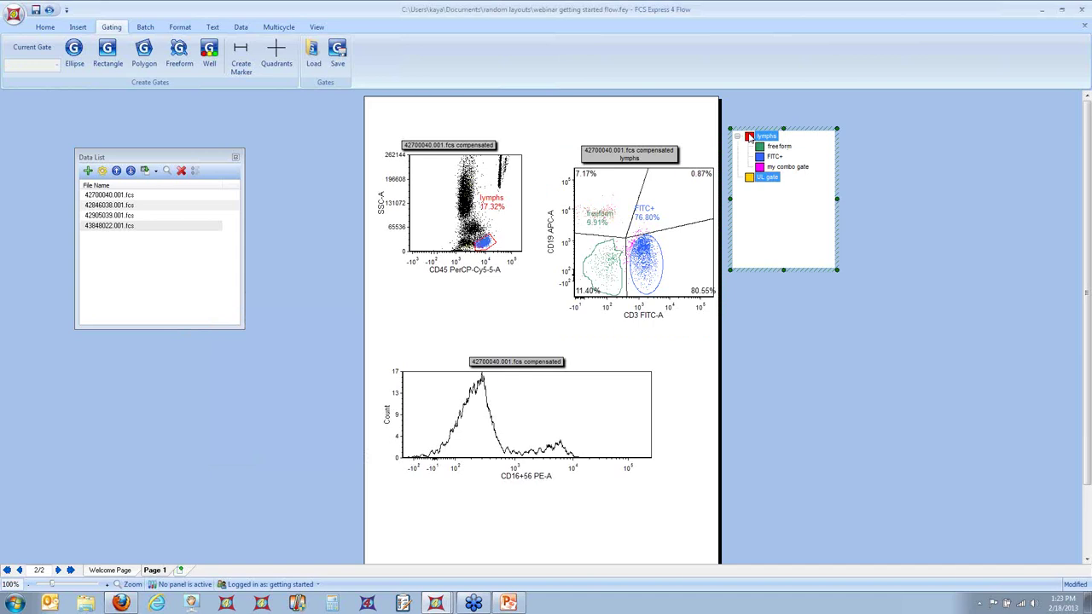
pyautogui.click(646, 177)
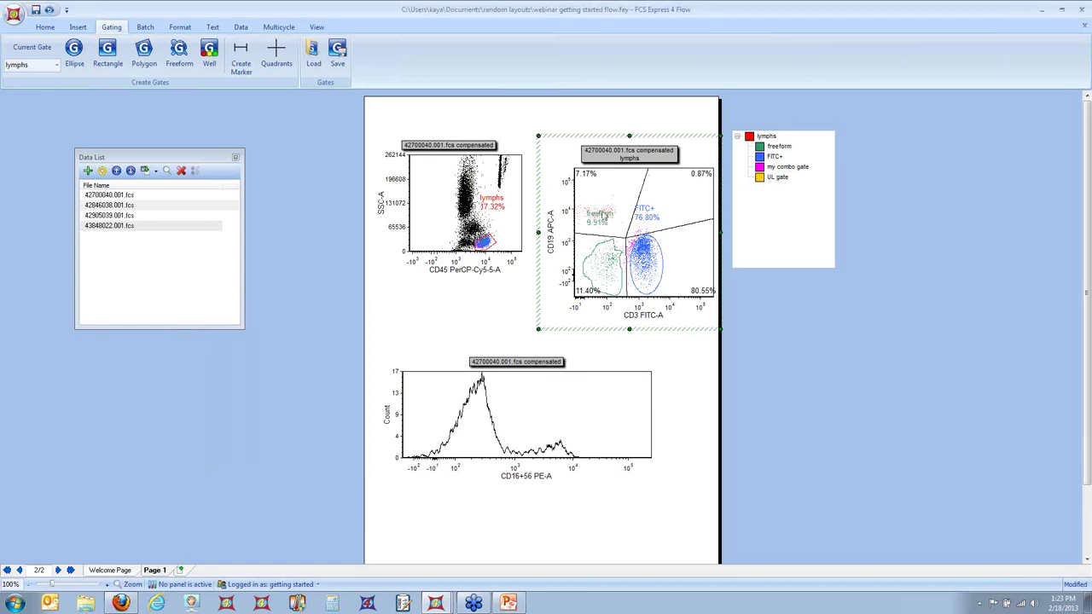
pyautogui.click(608, 215)
pyautogui.moveTo(614, 207); pyautogui.dragTo(622, 241)
pyautogui.click(625, 239)
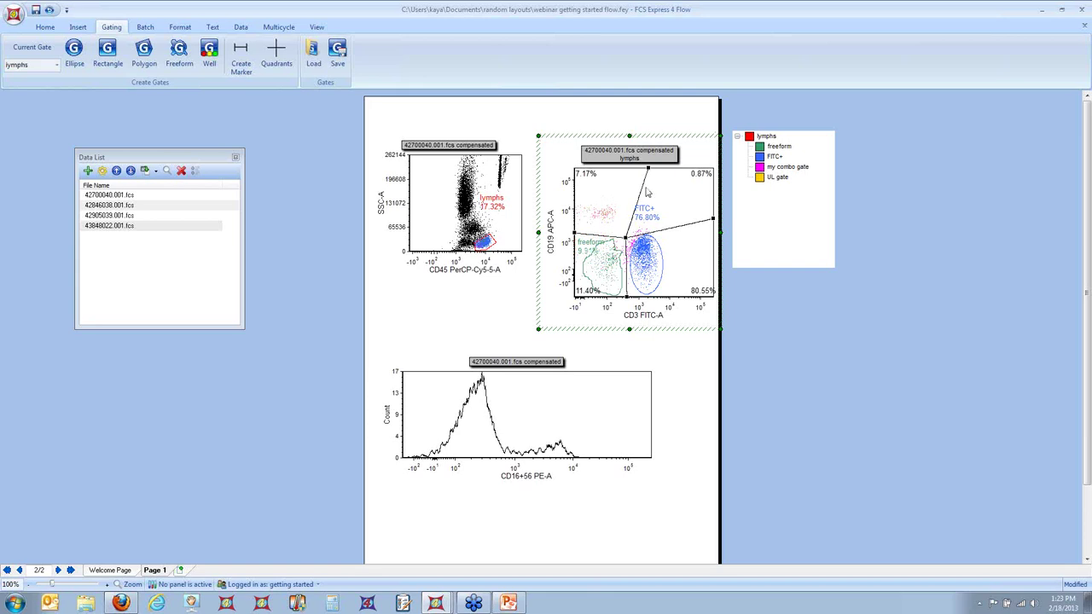
# Shift the upper quadrant endpoint left to a nearly vertical divider, and try UL gate on the CD19 versus CD3 plot before reapplying lymphs.
pyautogui.moveTo(648, 168)
pyautogui.mouseDown()
pyautogui.moveTo(602, 172)
pyautogui.moveTo(556, 206)
pyautogui.moveTo(572, 170)
pyautogui.moveTo(612, 170)
pyautogui.mouseUp()
pyautogui.moveTo(760, 177); pyautogui.dragTo(627, 168)
pyautogui.click(625, 234)
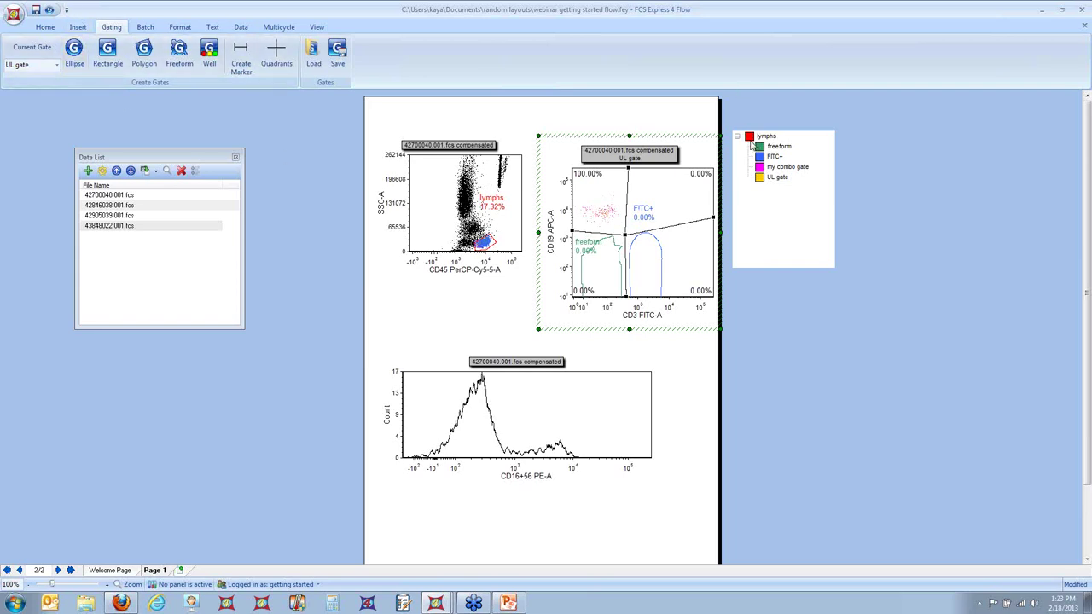
pyautogui.moveTo(752, 143); pyautogui.dragTo(665, 249)
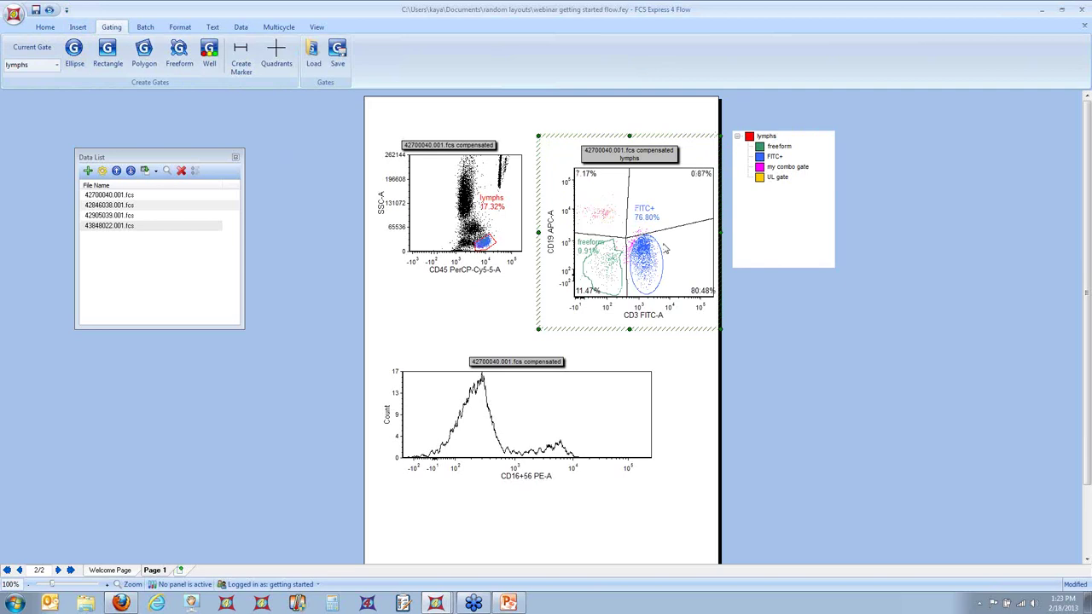
# Create a marker over the smaller right-hand peak of the CD16+56 PE-A histogram, spanning about 1324 to 31166.
pyautogui.click(242, 60)
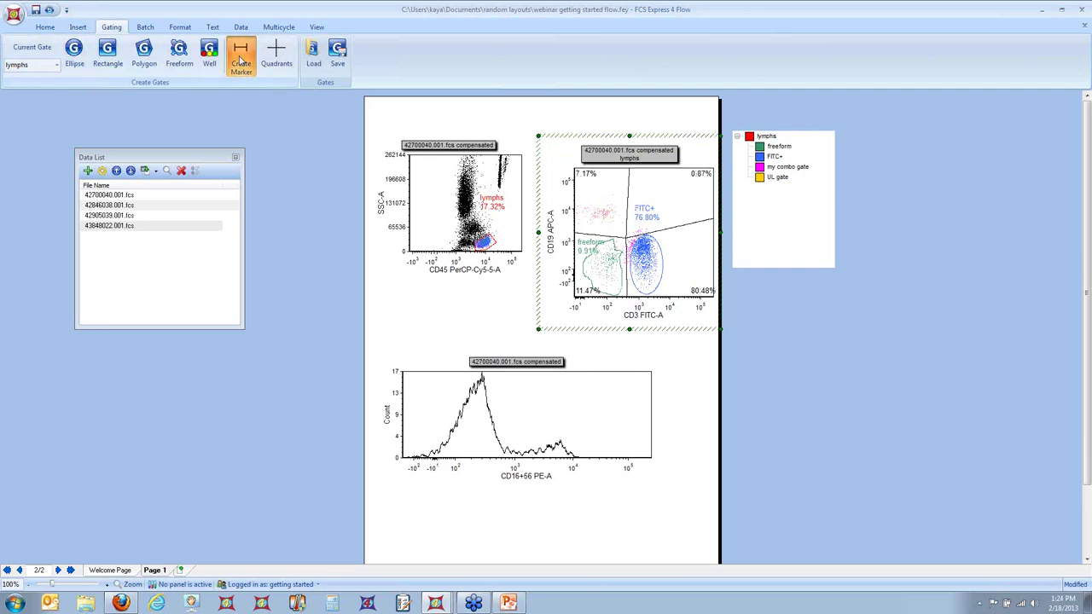
pyautogui.click(523, 418)
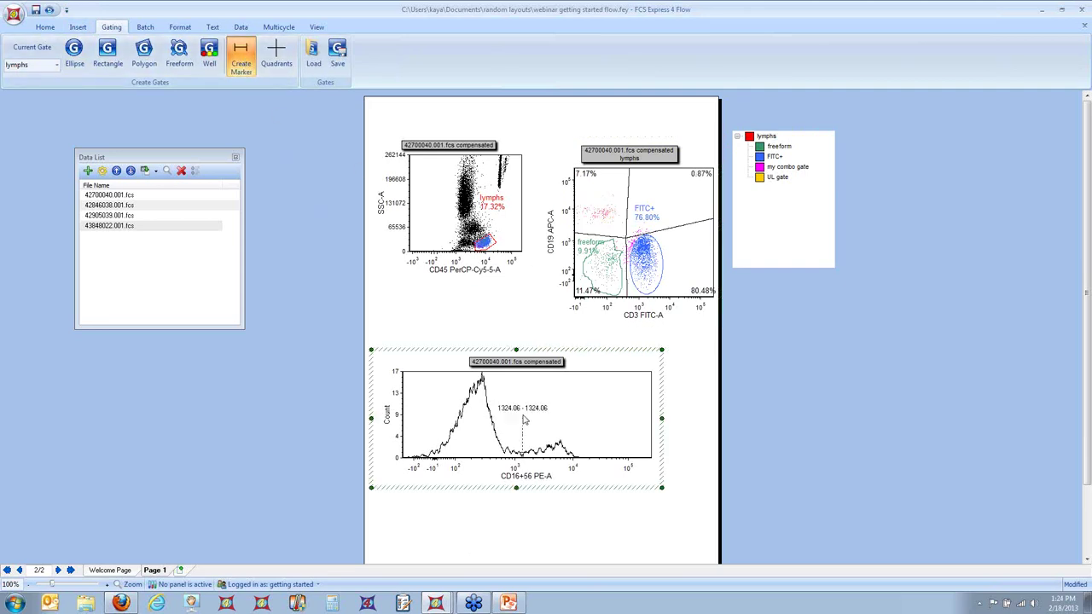
pyautogui.moveTo(523, 418); pyautogui.dragTo(600, 421)
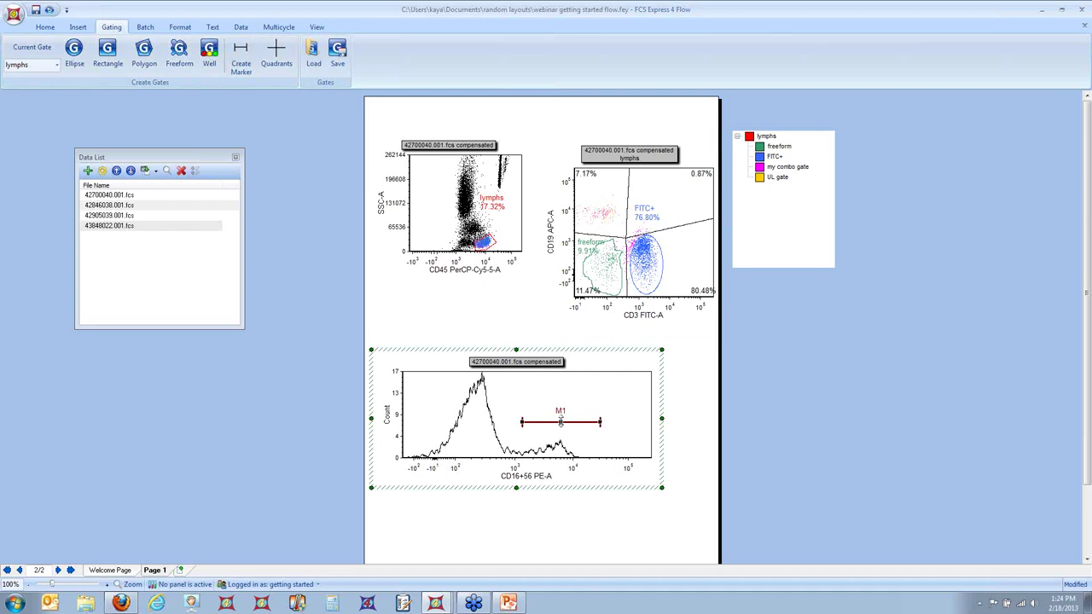
# View the available options for converting the histogram marker to a gate, without applying one.
pyautogui.rightClick(561, 422)
pyautogui.moveTo(689, 182)
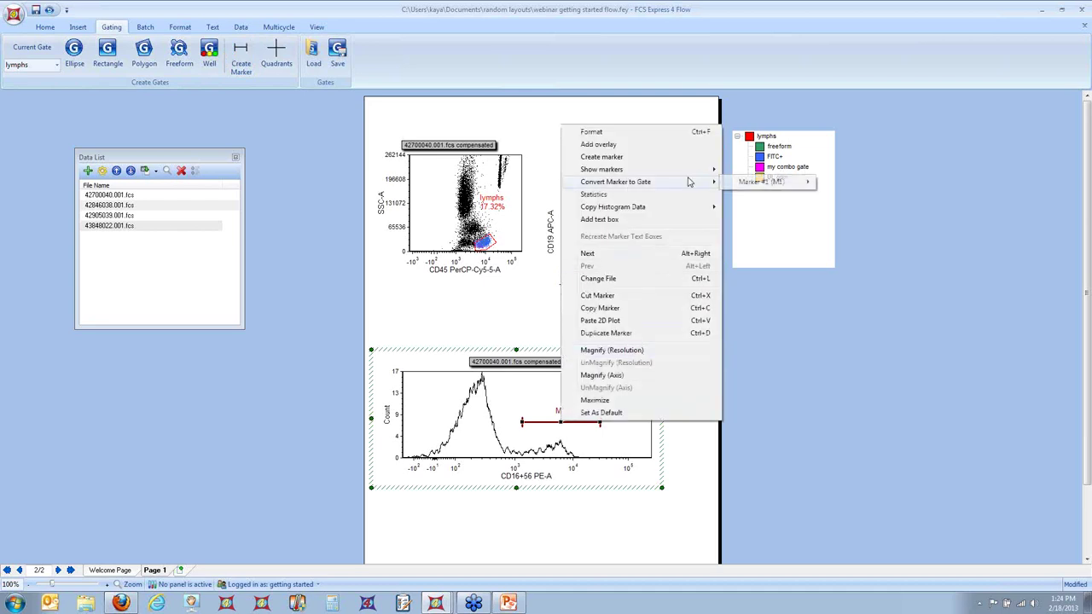
pyautogui.moveTo(774, 183)
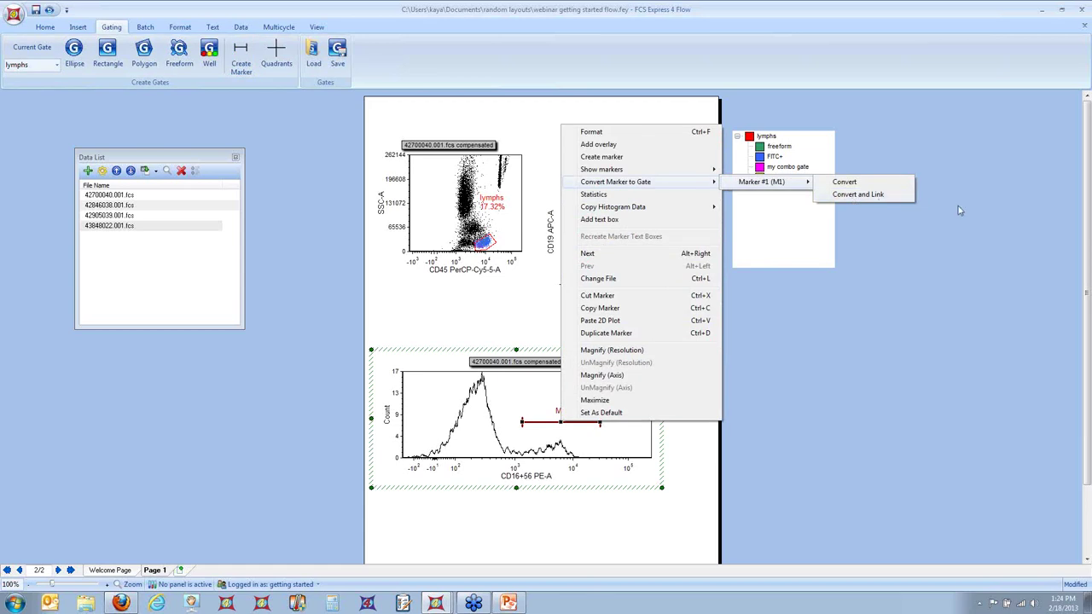
pyautogui.click(938, 267)
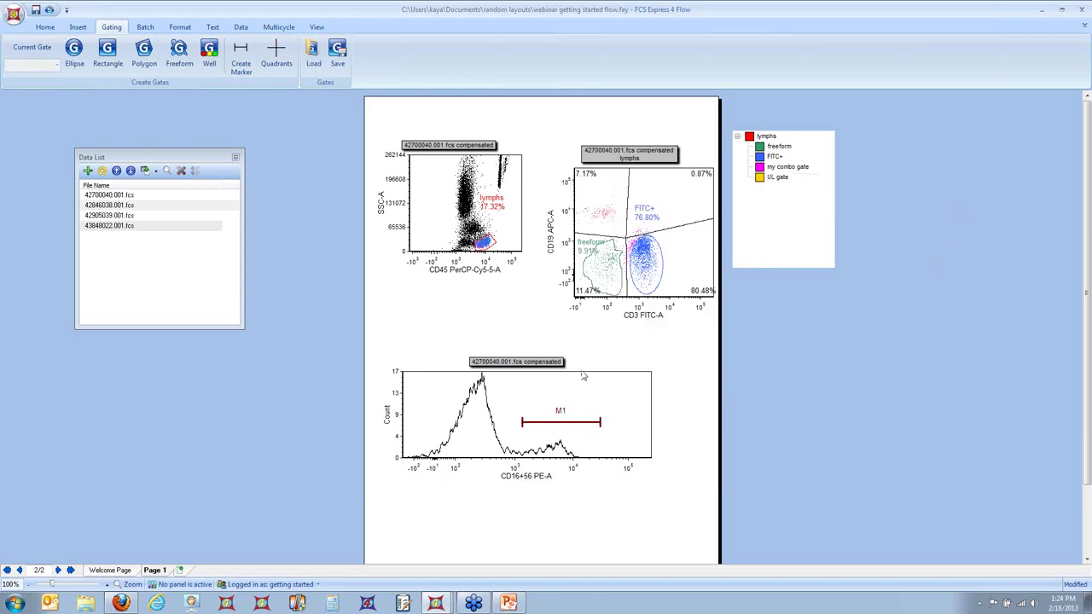
# Move the histogram slightly up and right on the page, and place the Data List to the right of the page below the gate hierarchy.
pyautogui.click(617, 394)
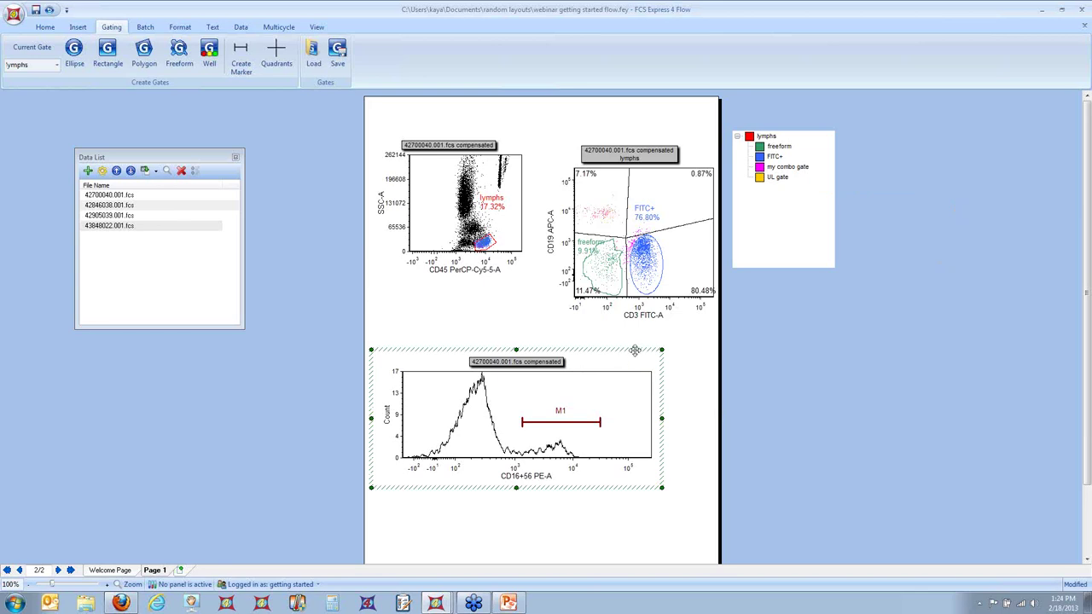
pyautogui.moveTo(635, 351); pyautogui.dragTo(652, 339)
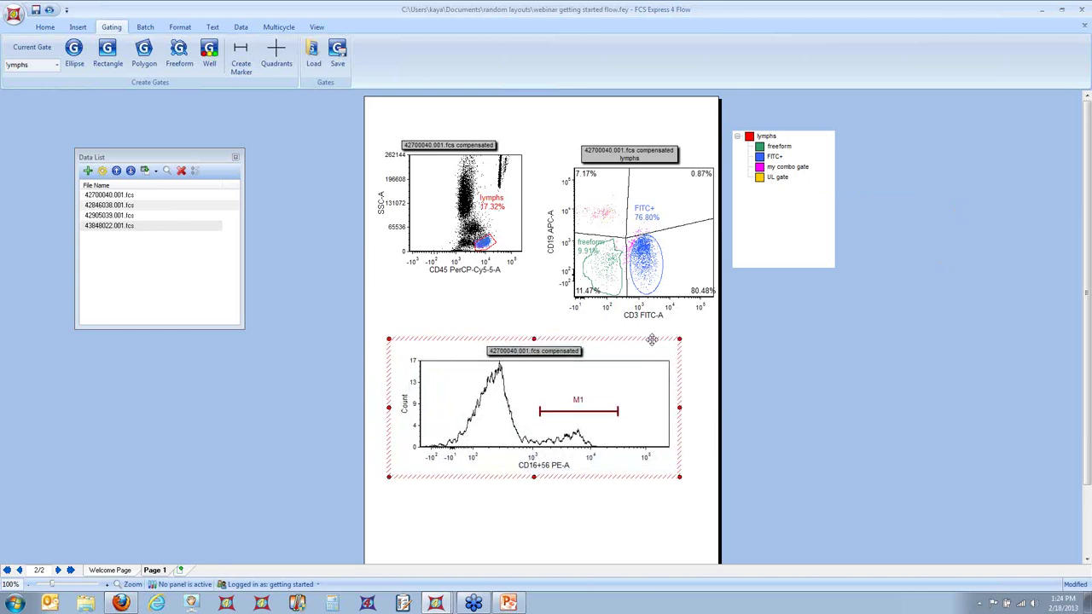
pyautogui.moveTo(186, 162); pyautogui.dragTo(875, 290)
pyautogui.click(812, 508)
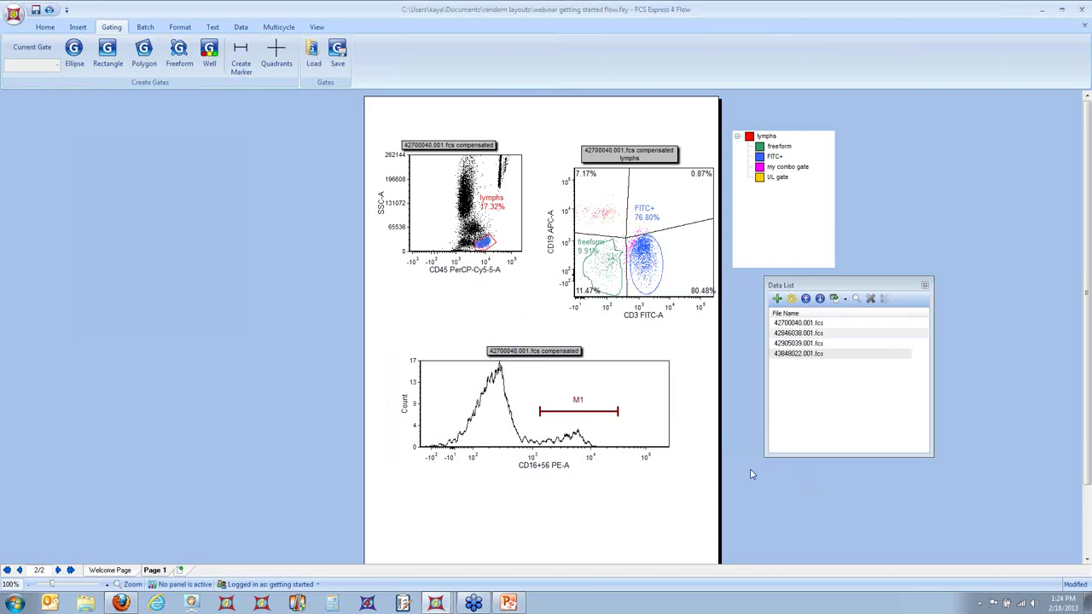
# Show the statistics table for the CD16+56 PE-A histogram and place it mostly off the page, left of the histogram.
pyautogui.rightClick(600, 384)
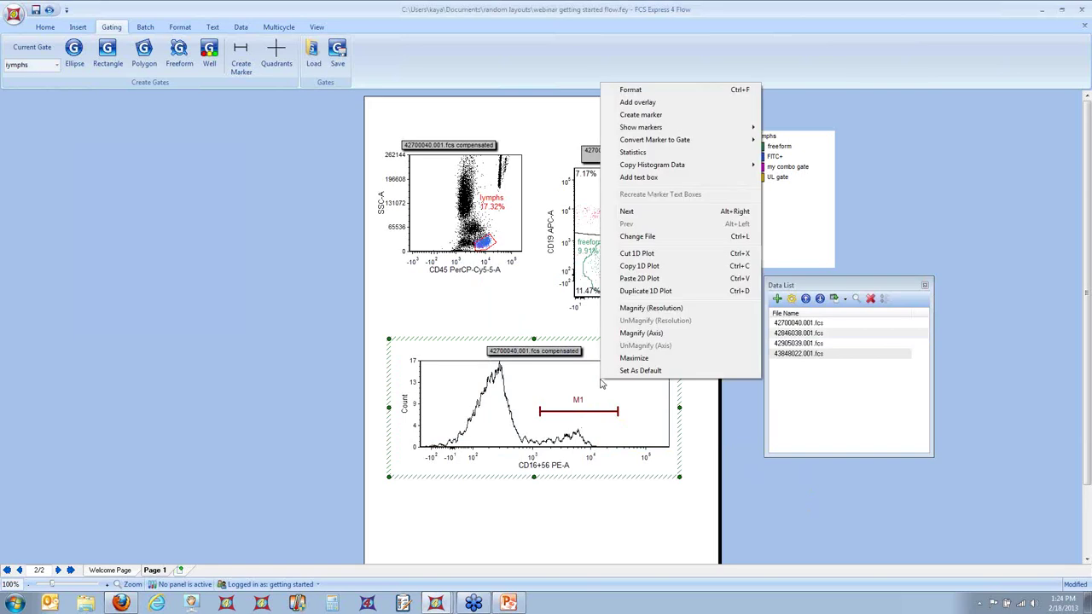
pyautogui.click(646, 158)
pyautogui.moveTo(605, 300); pyautogui.dragTo(181, 329)
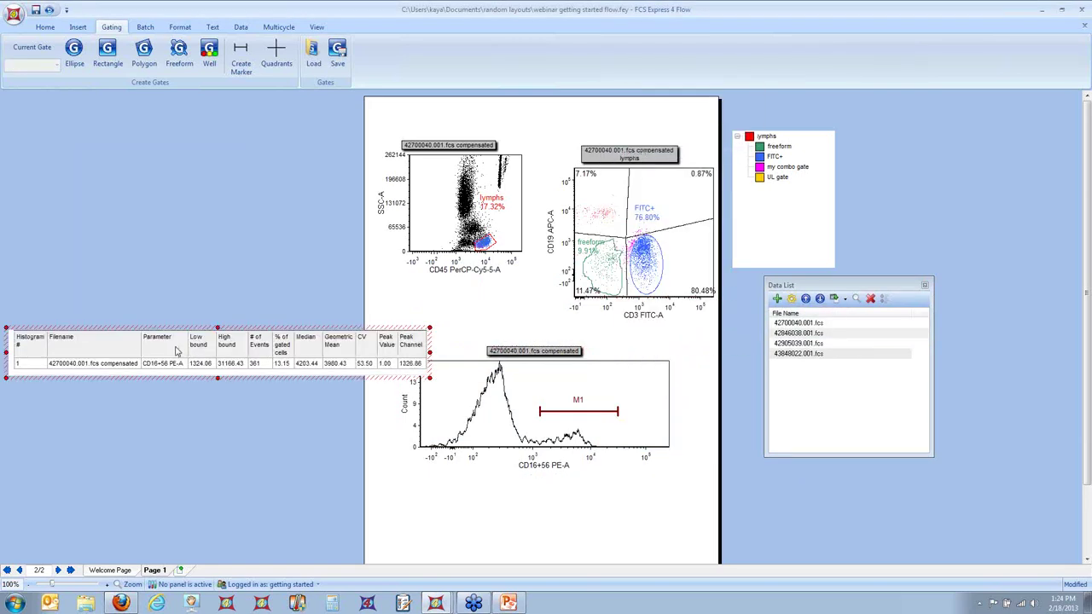
# Remove the Overlay Number and FCS Filename columns from the histogram statistics table, and move the table lower beside the page.
pyautogui.rightClick(114, 346)
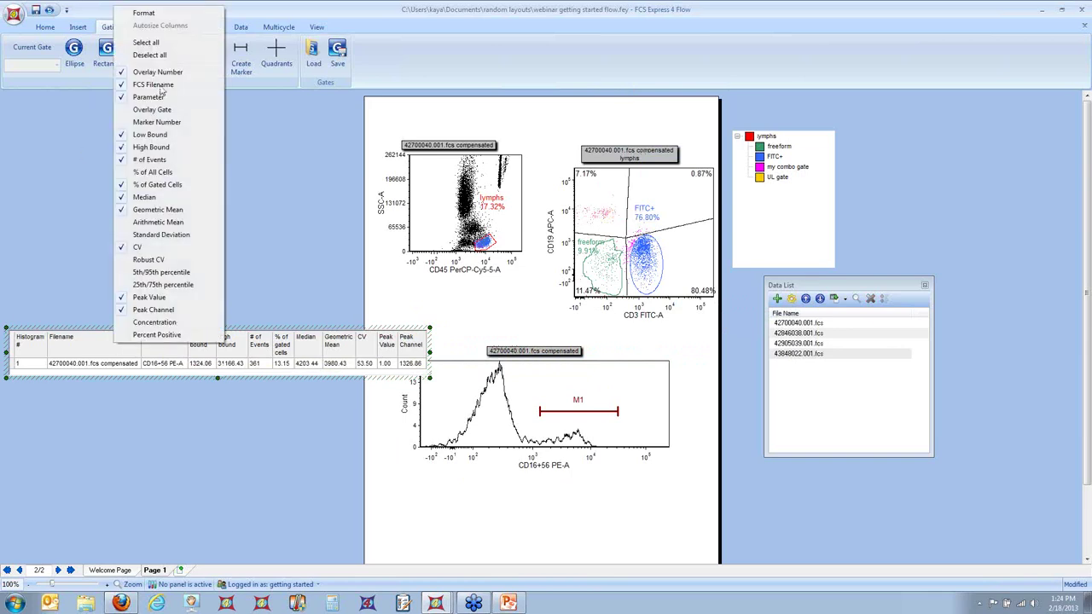
pyautogui.click(162, 74)
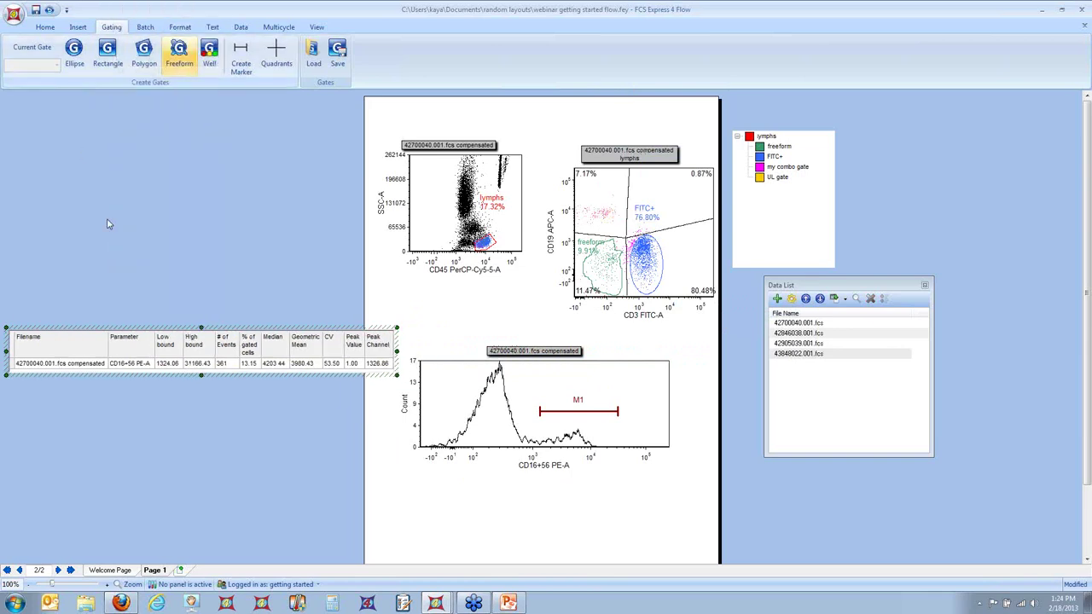
pyautogui.rightClick(47, 347)
pyautogui.click(106, 92)
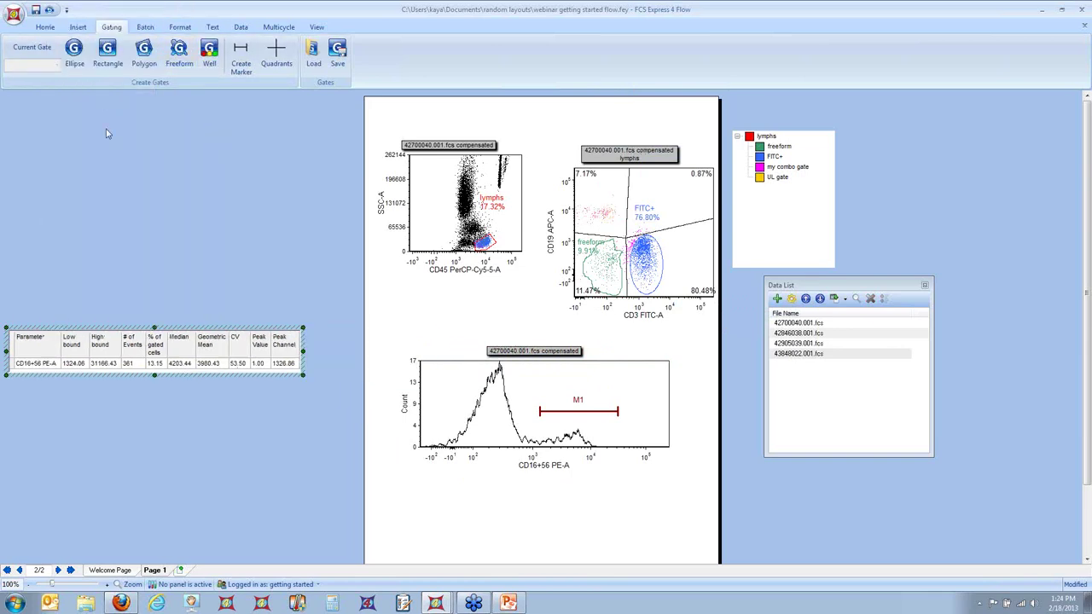
pyautogui.moveTo(117, 348); pyautogui.dragTo(126, 431)
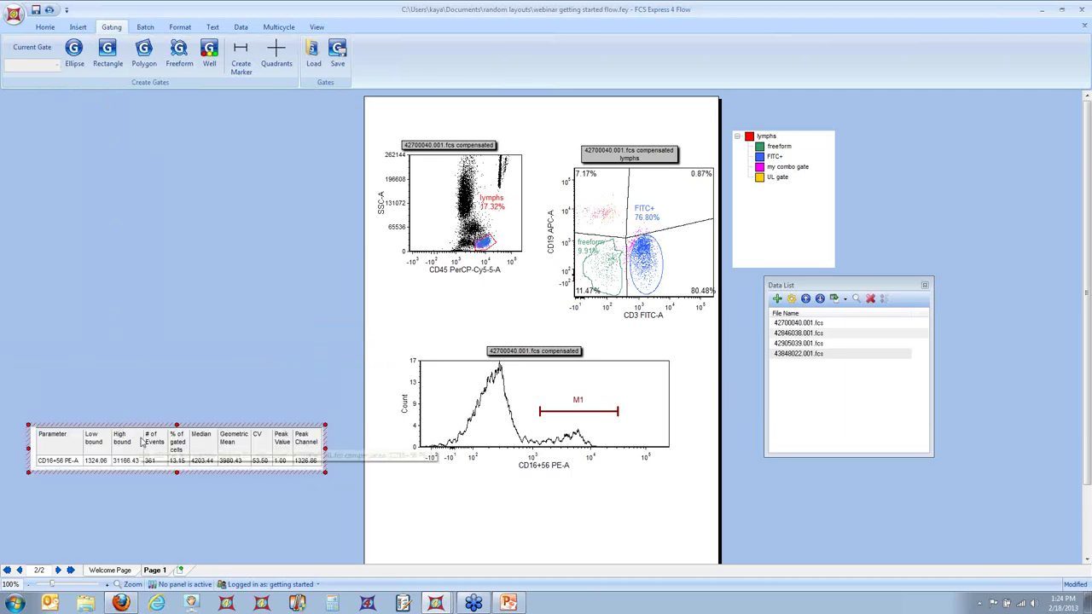
# Add the Marker Number, Percent Positive and Robust CV columns to the histogram statistics table.
pyautogui.rightClick(88, 450)
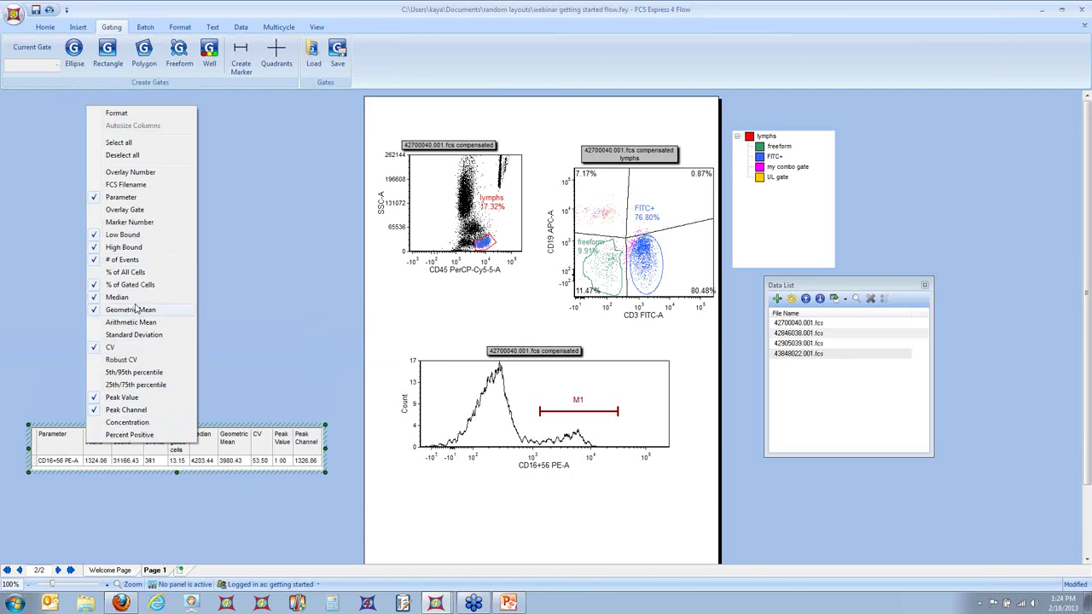
pyautogui.click(134, 221)
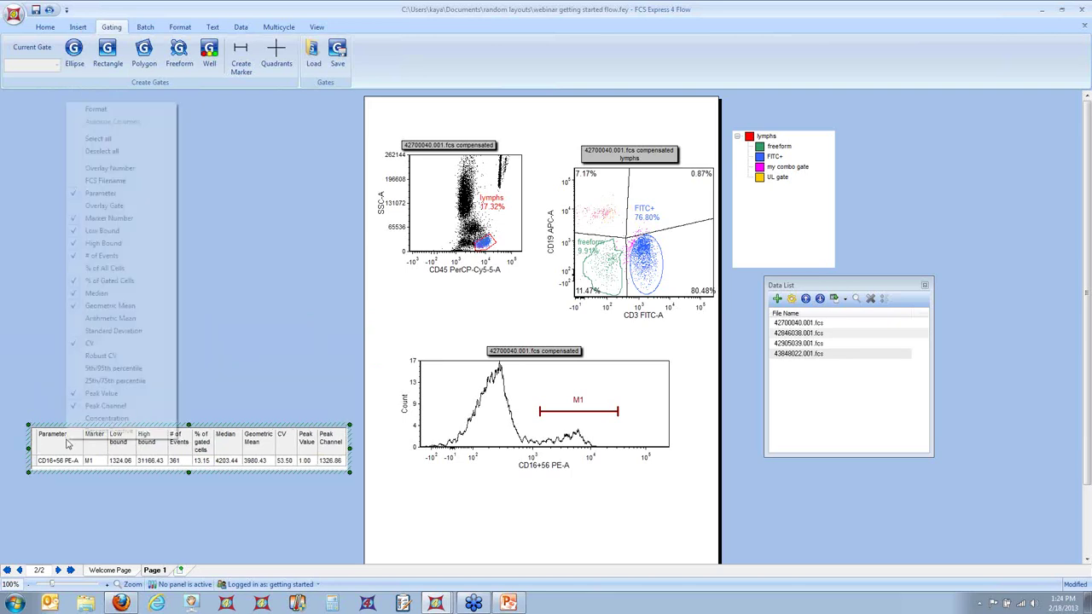
pyautogui.click(103, 433)
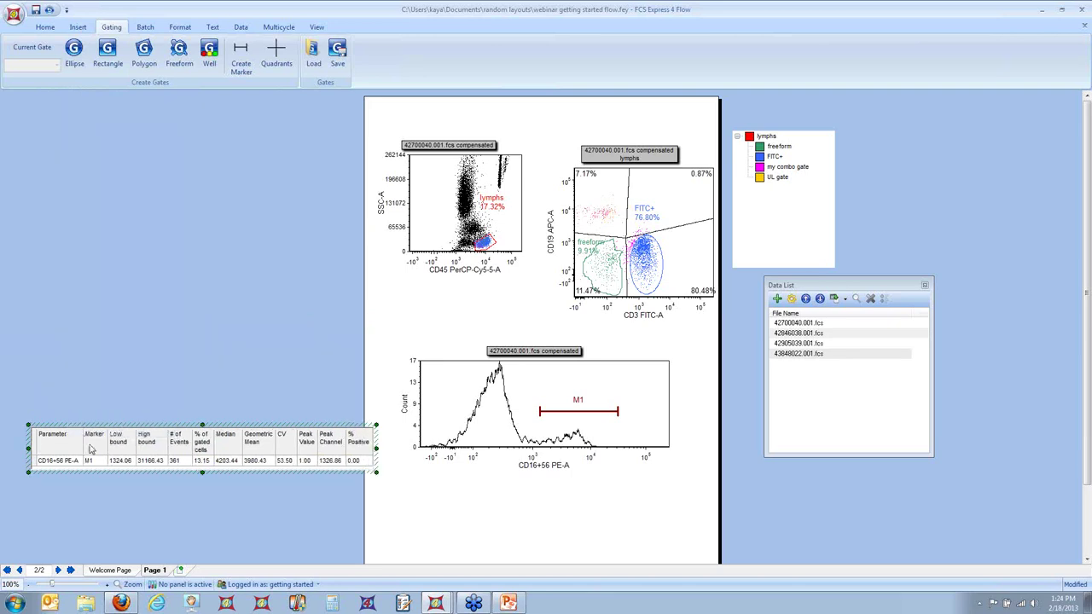
pyautogui.rightClick(77, 446)
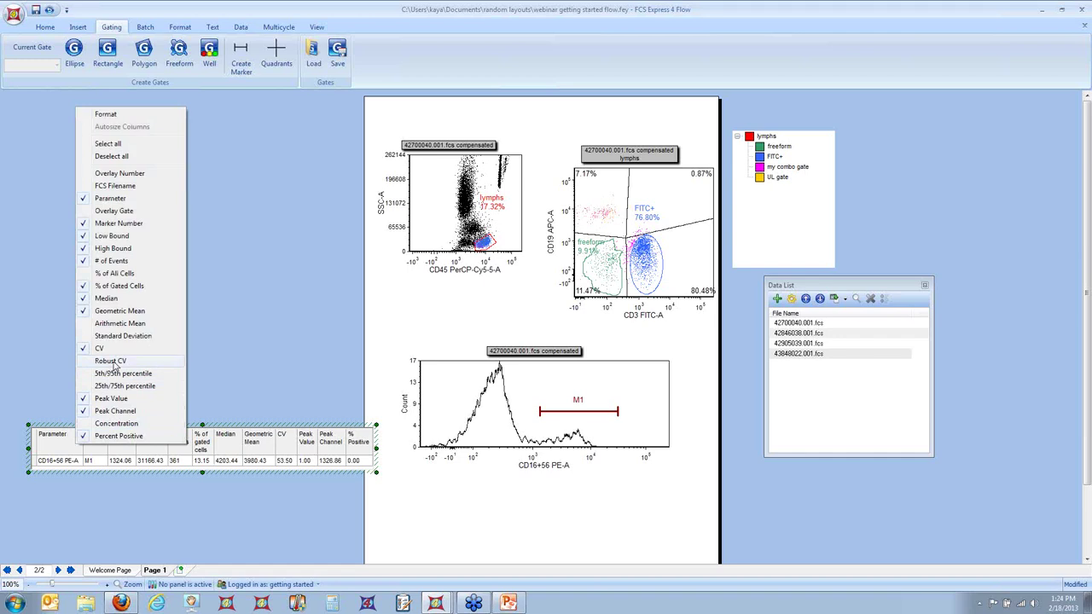
pyautogui.click(111, 361)
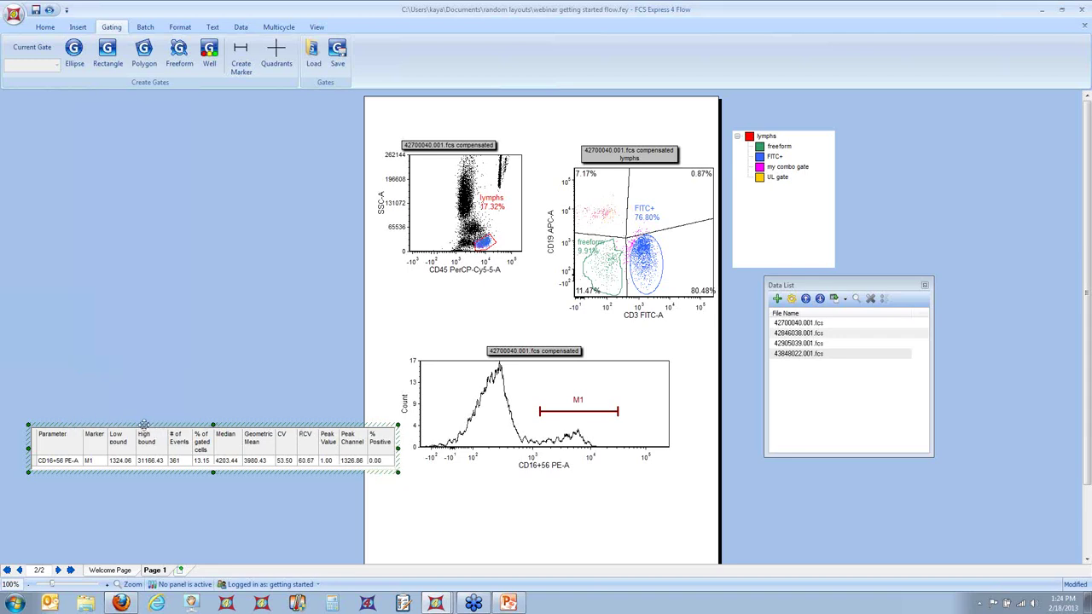
# Shift the statistics table slightly left and move its Median column directly after the Marker column.
pyautogui.moveTo(154, 435); pyautogui.dragTo(138, 437)
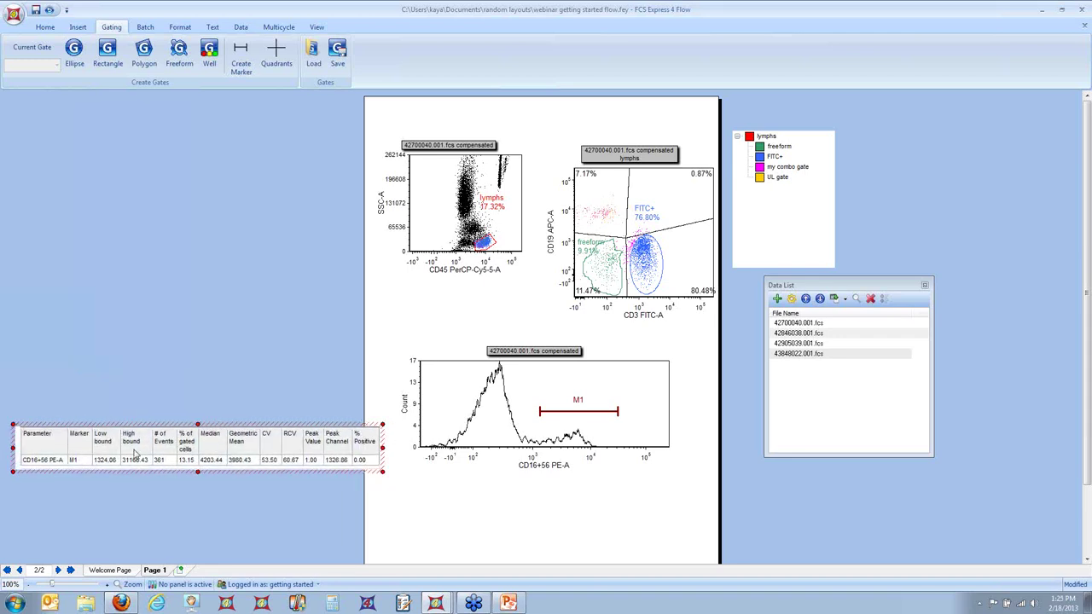
pyautogui.click(217, 443)
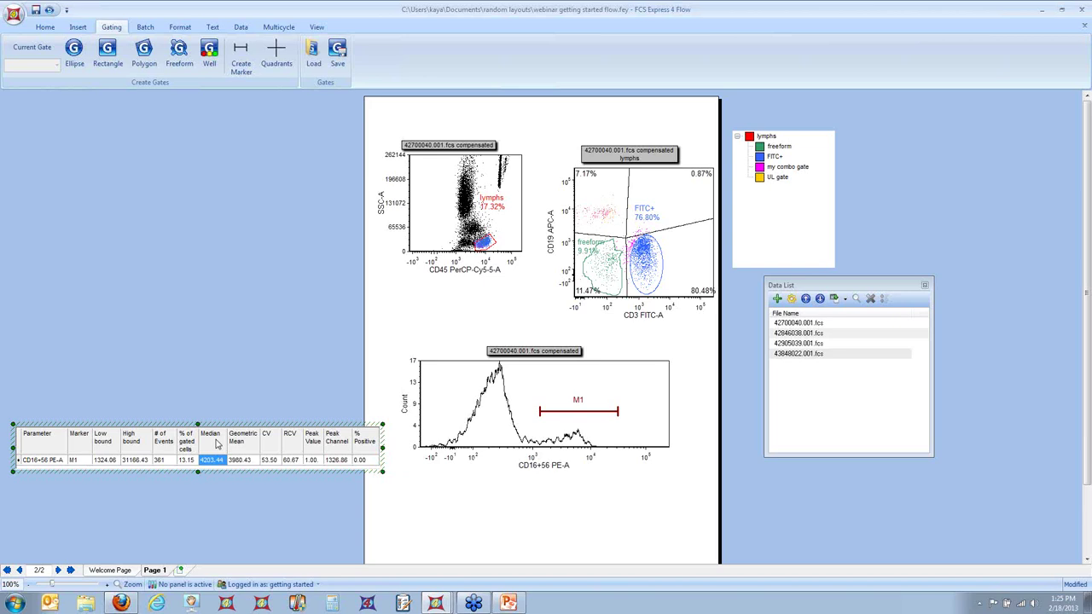
pyautogui.moveTo(215, 442)
pyautogui.mouseDown()
pyautogui.moveTo(170, 458)
pyautogui.moveTo(99, 455)
pyautogui.mouseUp()
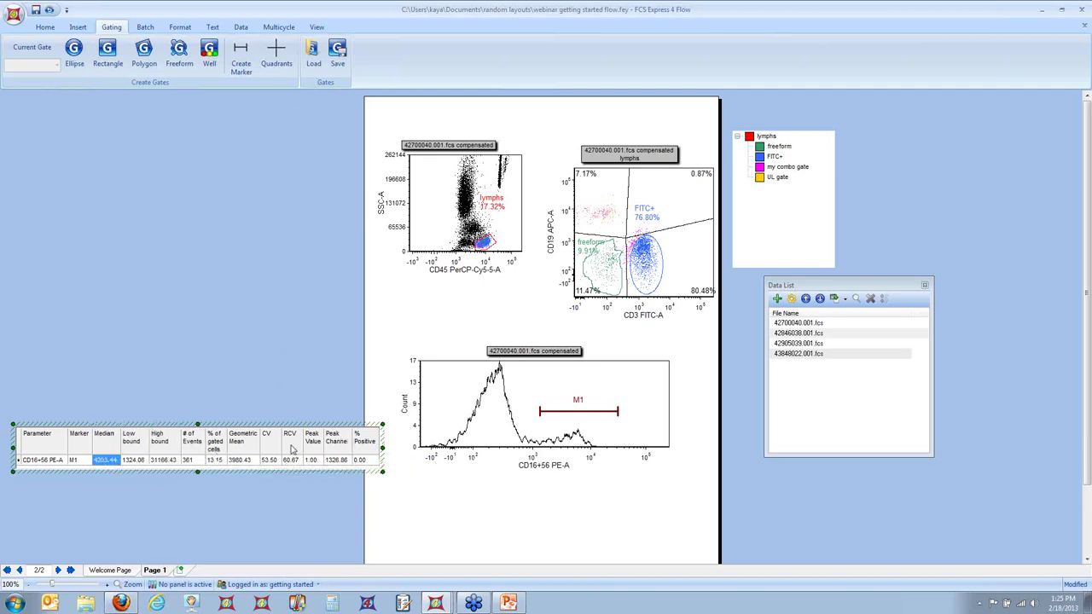
# Remove the Percent Positive column from the histogram statistics table.
pyautogui.rightClick(291, 450)
pyautogui.click(319, 441)
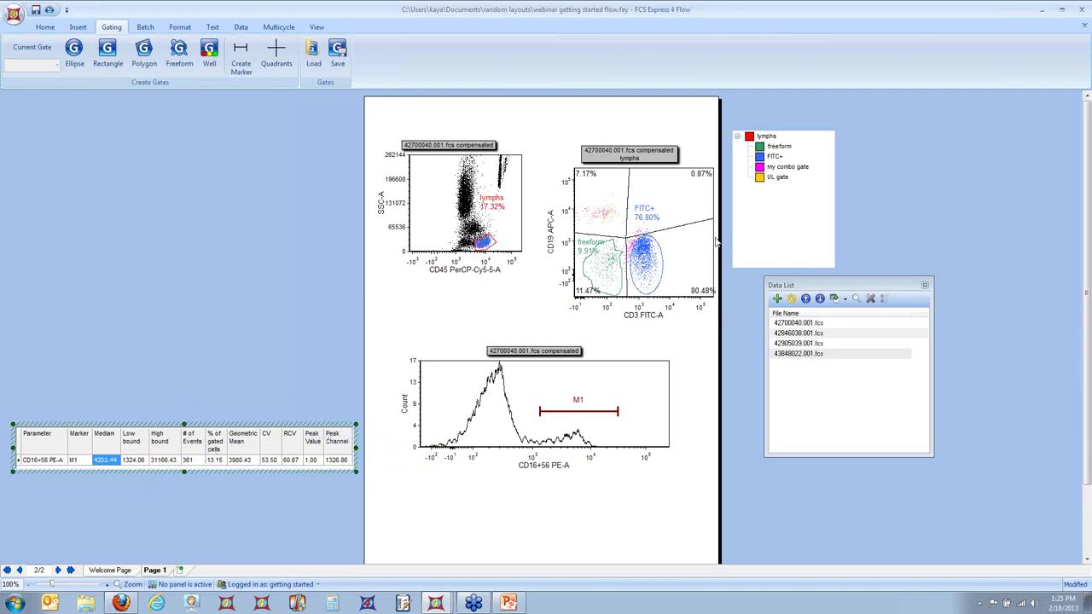
# Show the gate statistics table for the CD3 FITC-A vs. CD19 APC-A plot and place it beside the page, above the histogram statistics table.
pyautogui.rightClick(692, 269)
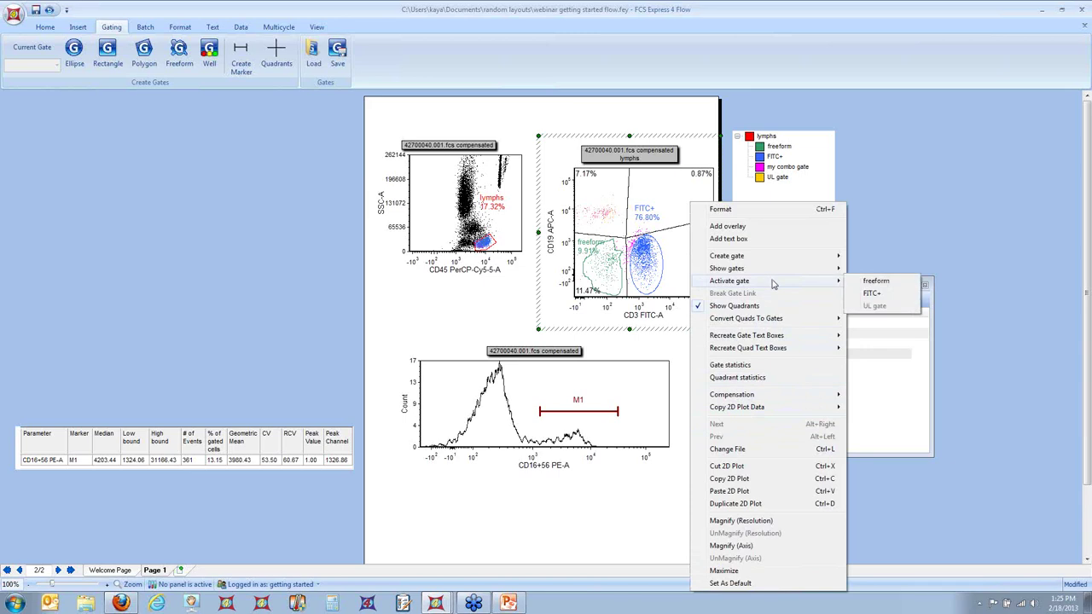
pyautogui.click(750, 365)
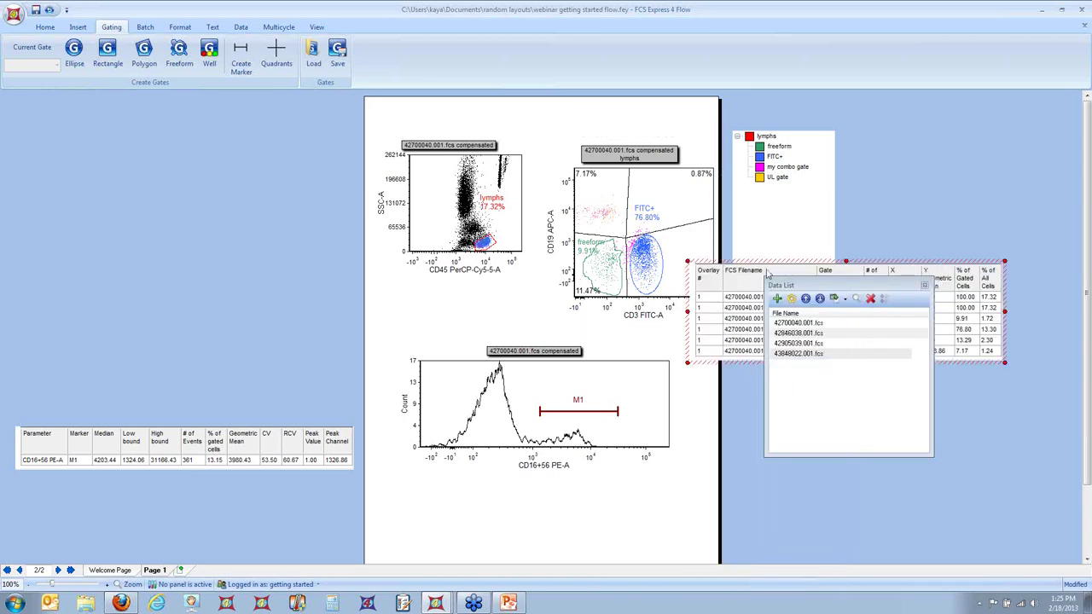
pyautogui.moveTo(949, 260); pyautogui.dragTo(286, 314)
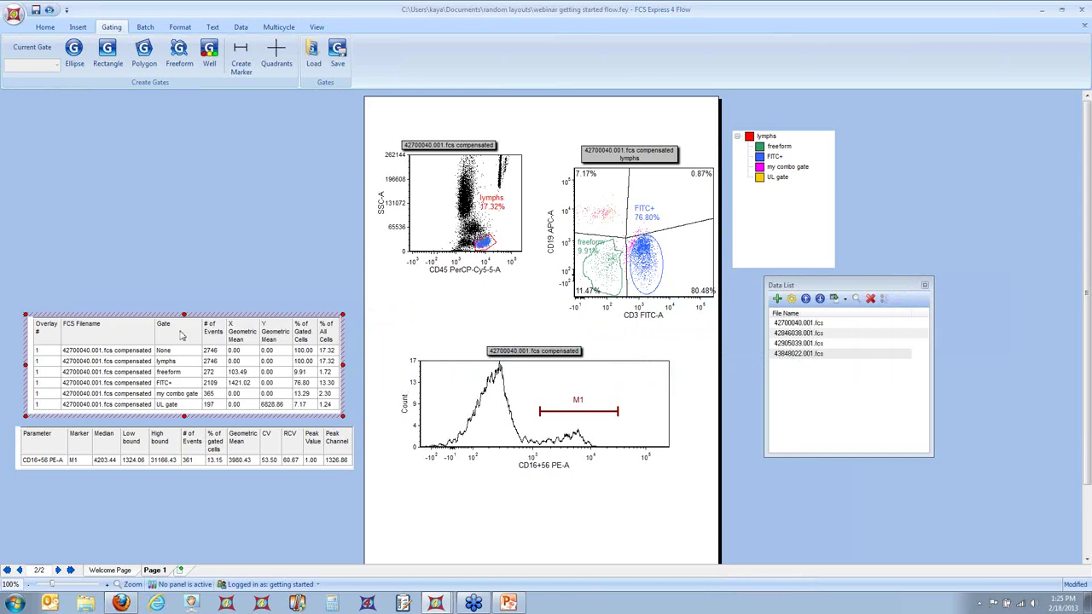
# Set the gate statistics table to display all gates except my combo gate and UL gate.
pyautogui.rightClick(132, 338)
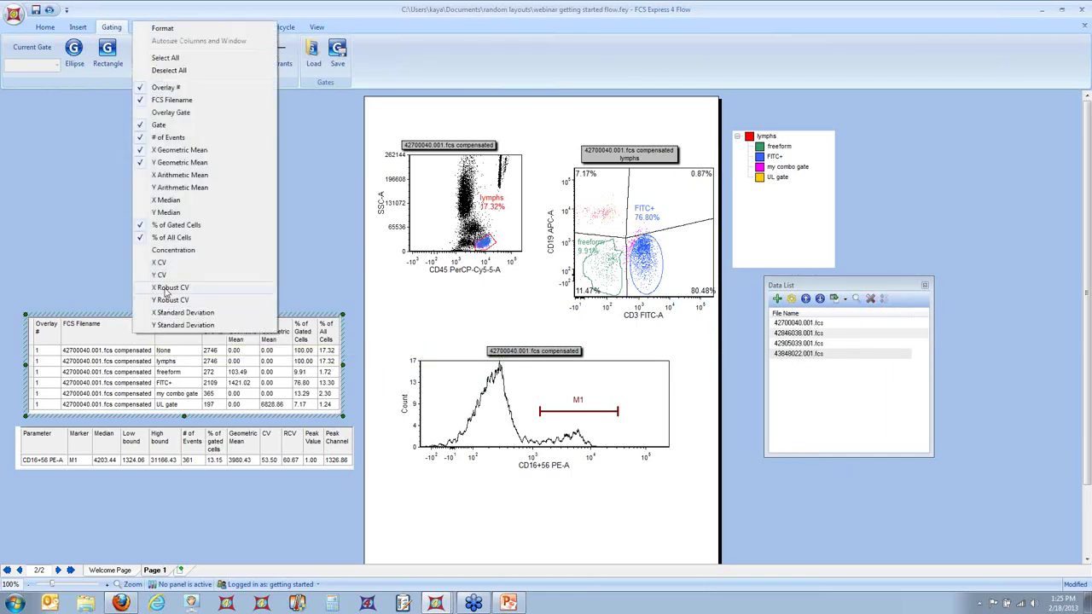
pyautogui.click(198, 29)
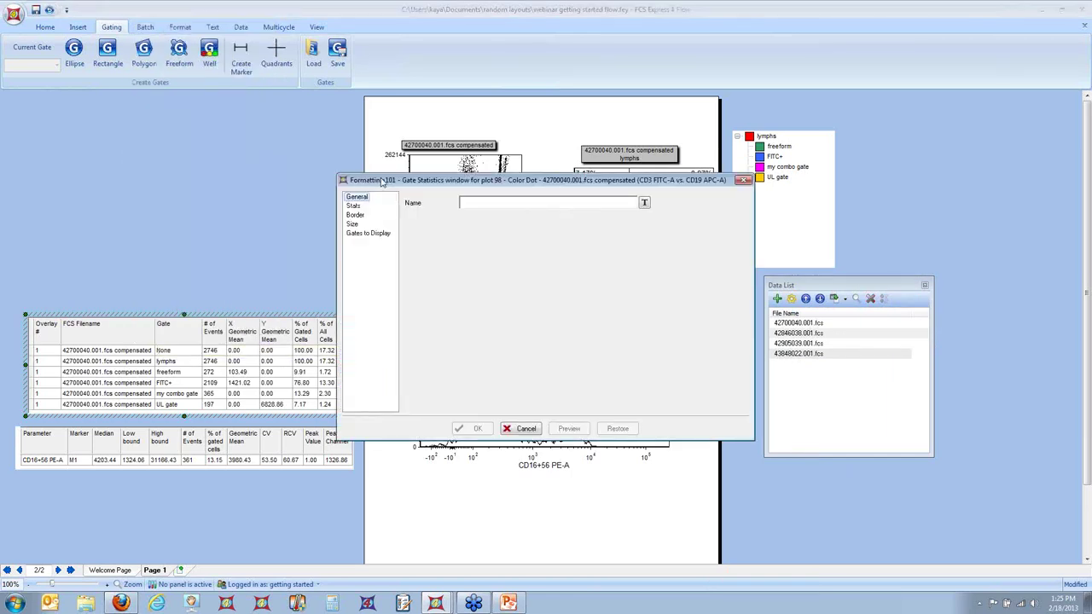
pyautogui.moveTo(382, 182); pyautogui.dragTo(468, 255)
pyautogui.click(458, 308)
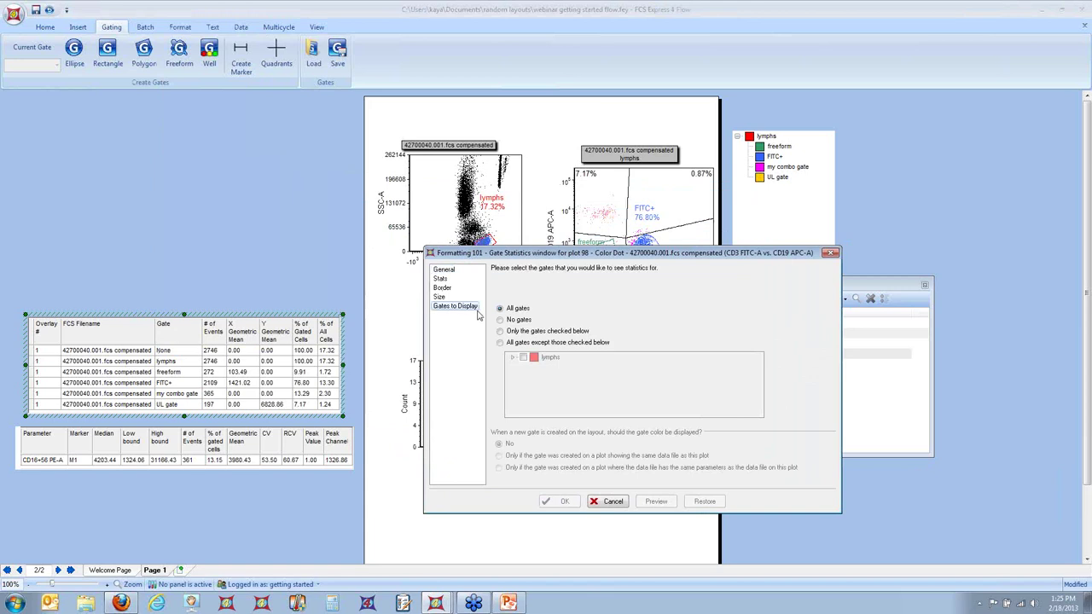
pyautogui.click(500, 343)
pyautogui.click(513, 358)
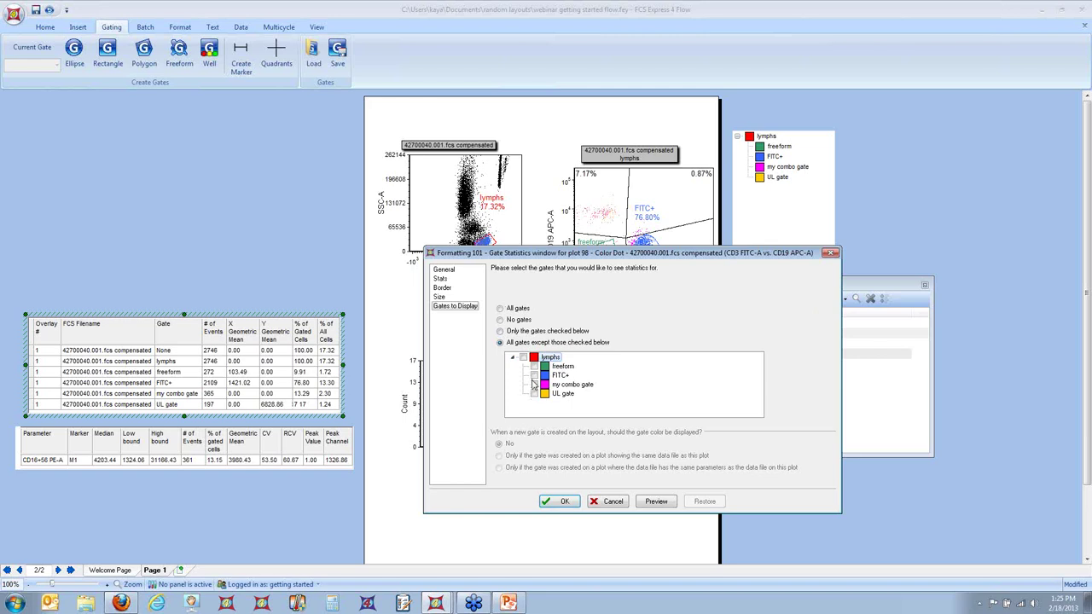
pyautogui.click(534, 395)
pyautogui.click(534, 385)
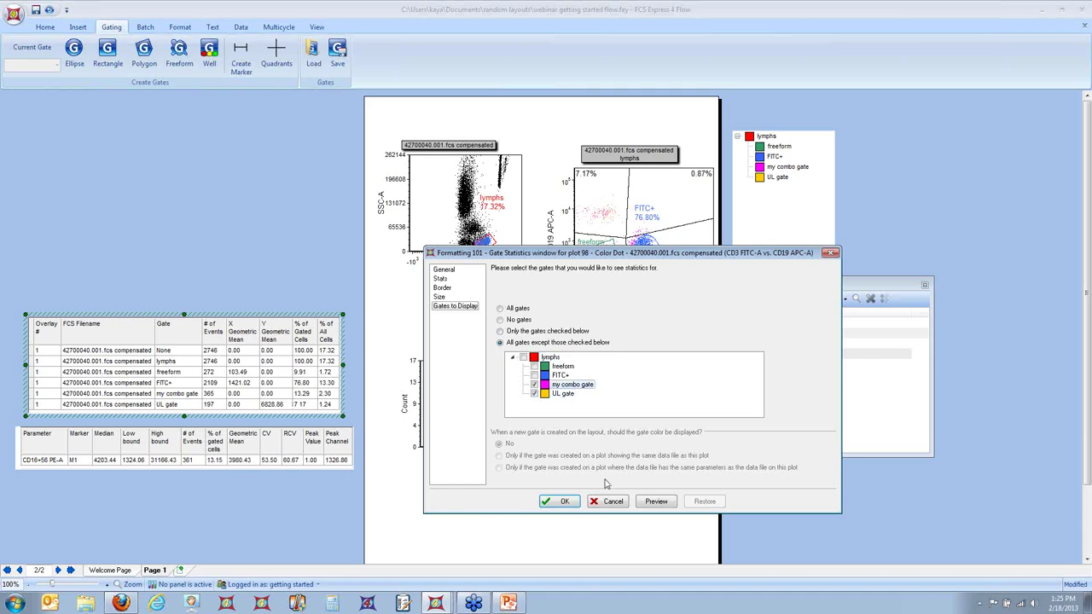
pyautogui.click(654, 501)
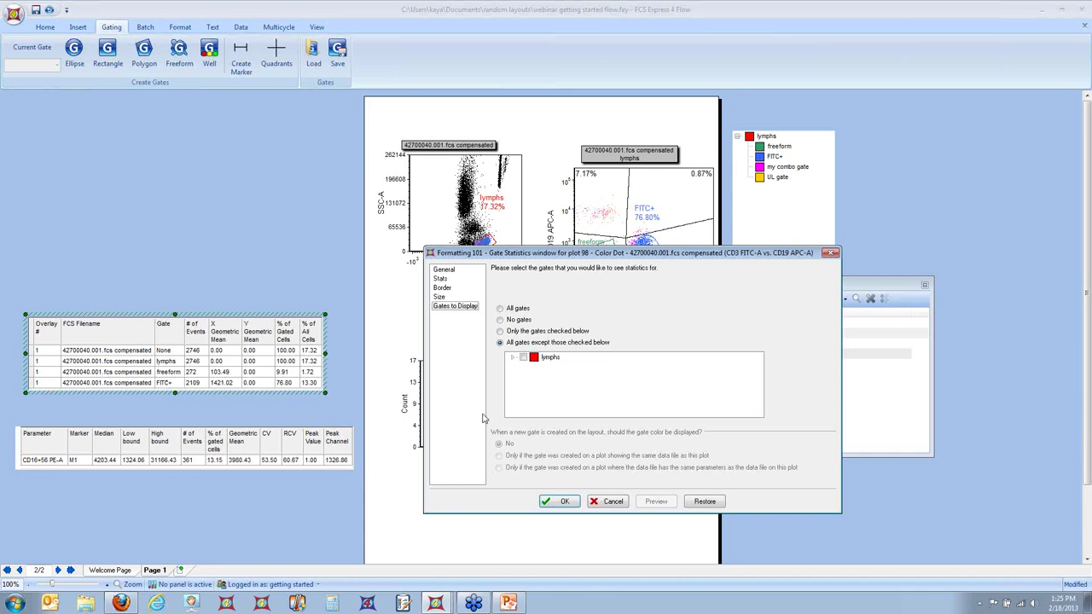
pyautogui.click(565, 502)
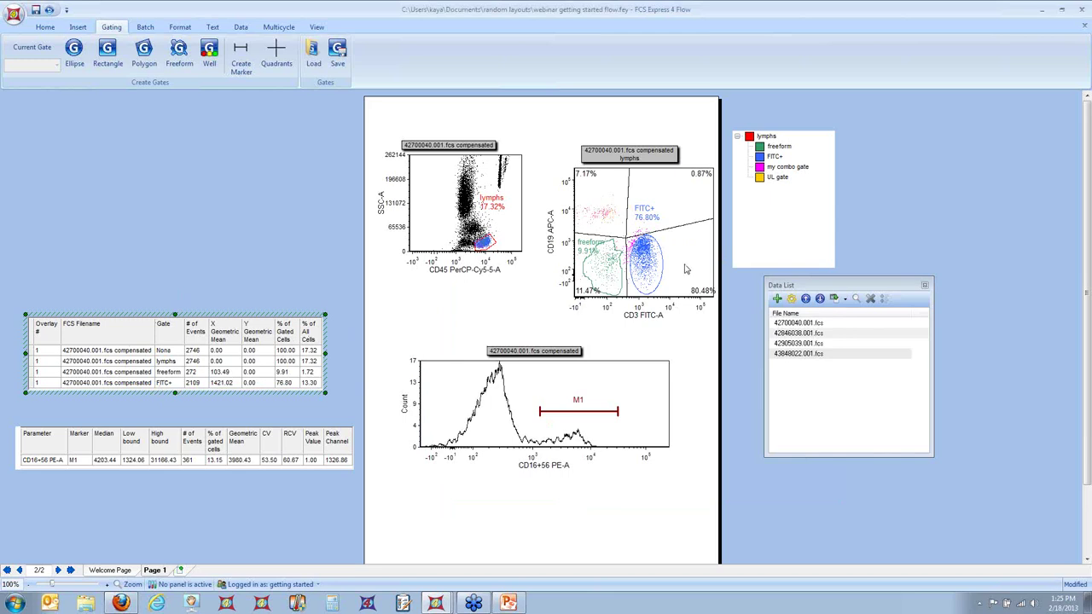
# Show the CD3 vs. CD19 plot's quadrant statistics above the gate statistics table and add the X CV column.
pyautogui.rightClick(684, 203)
pyautogui.moveTo(690, 269)
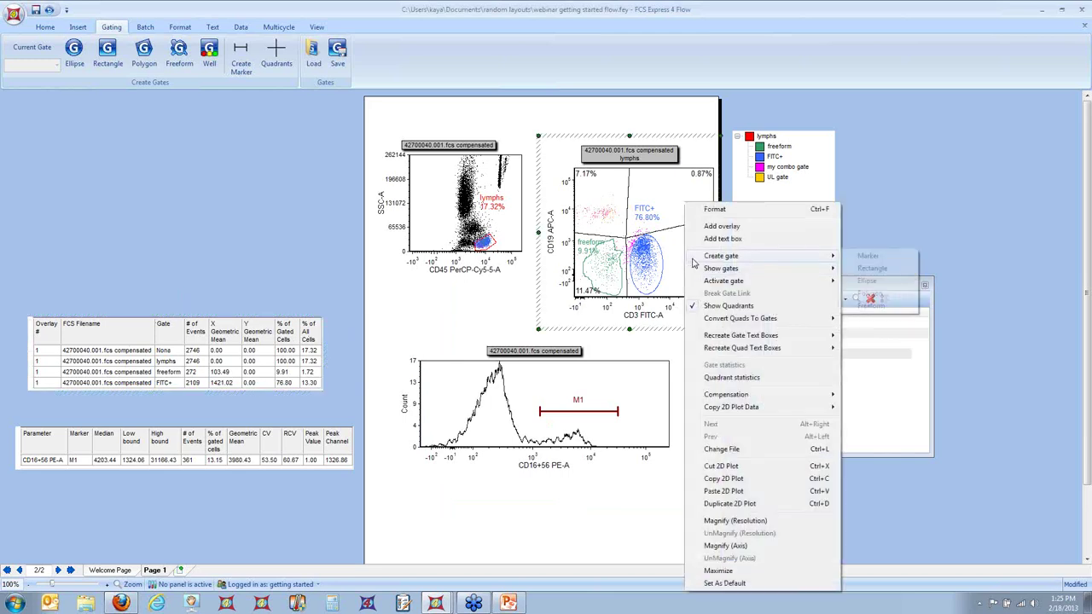
pyautogui.click(731, 377)
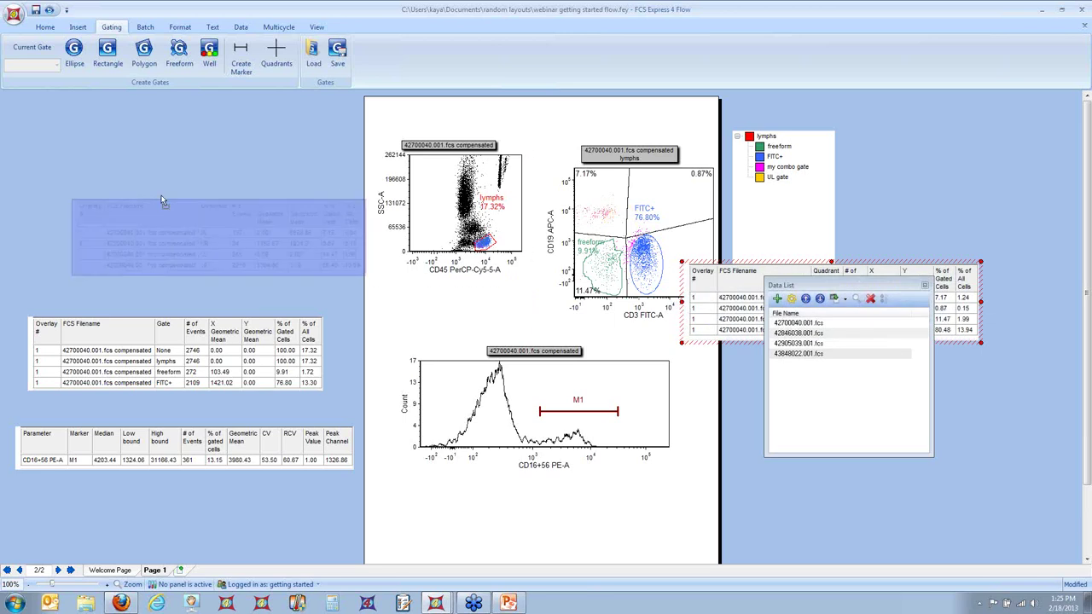
pyautogui.click(123, 229)
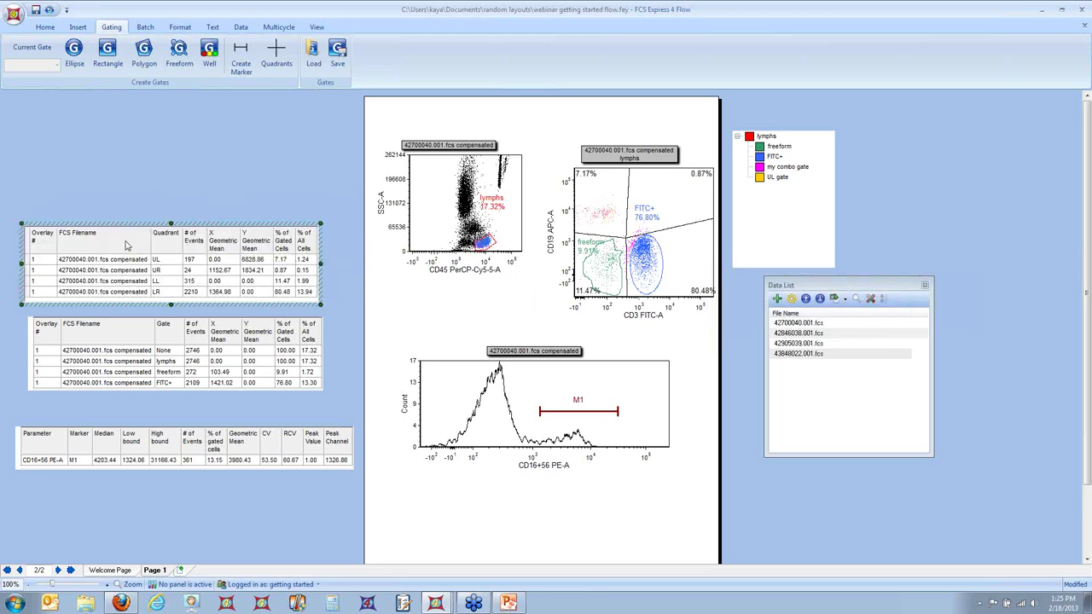
pyautogui.rightClick(126, 244)
pyautogui.click(171, 483)
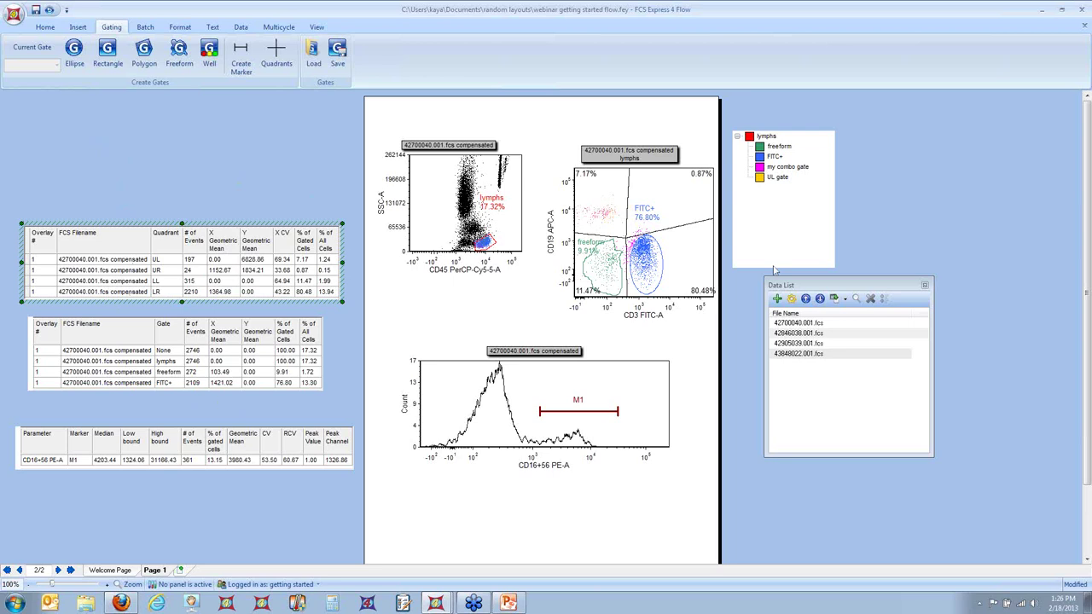
# Move the Data List farther from the page and shift the CD16+56 PE-A histogram slightly up and left.
pyautogui.moveTo(900, 284); pyautogui.dragTo(998, 226)
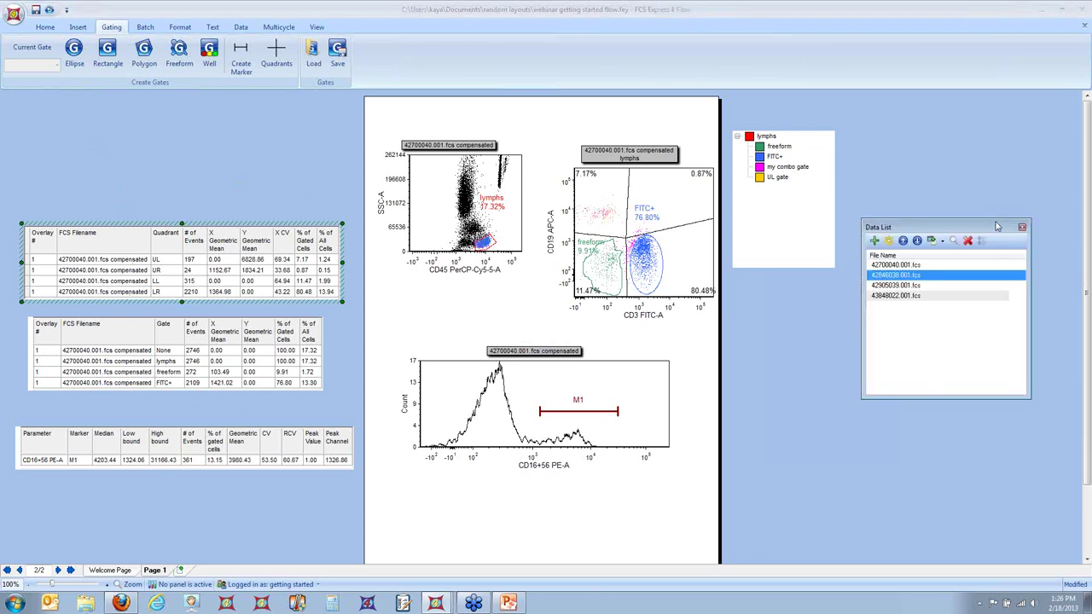
pyautogui.click(638, 379)
pyautogui.moveTo(638, 335); pyautogui.dragTo(628, 331)
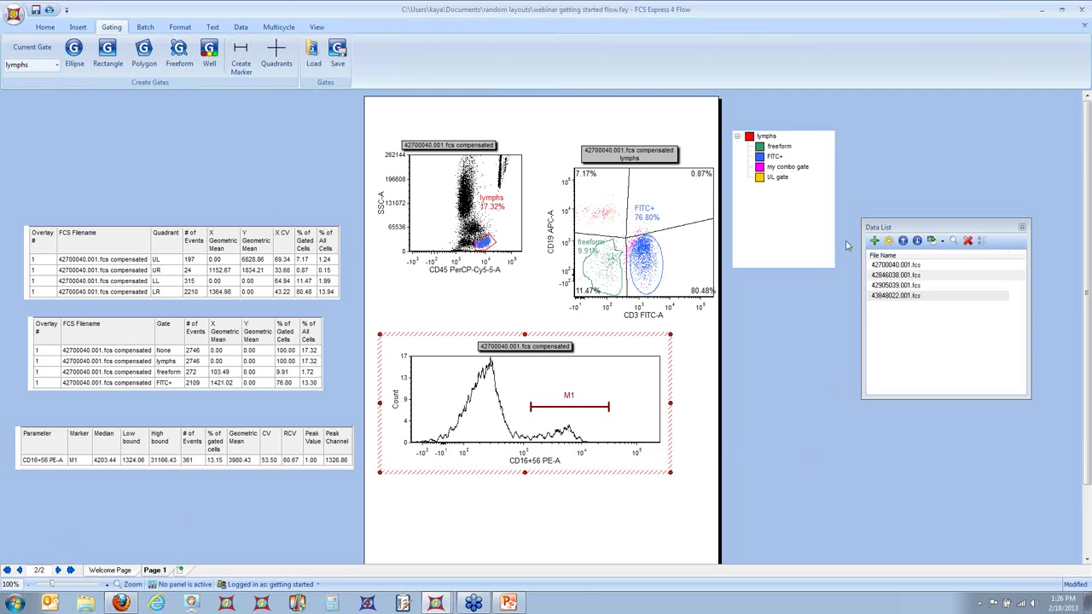
pyautogui.click(674, 432)
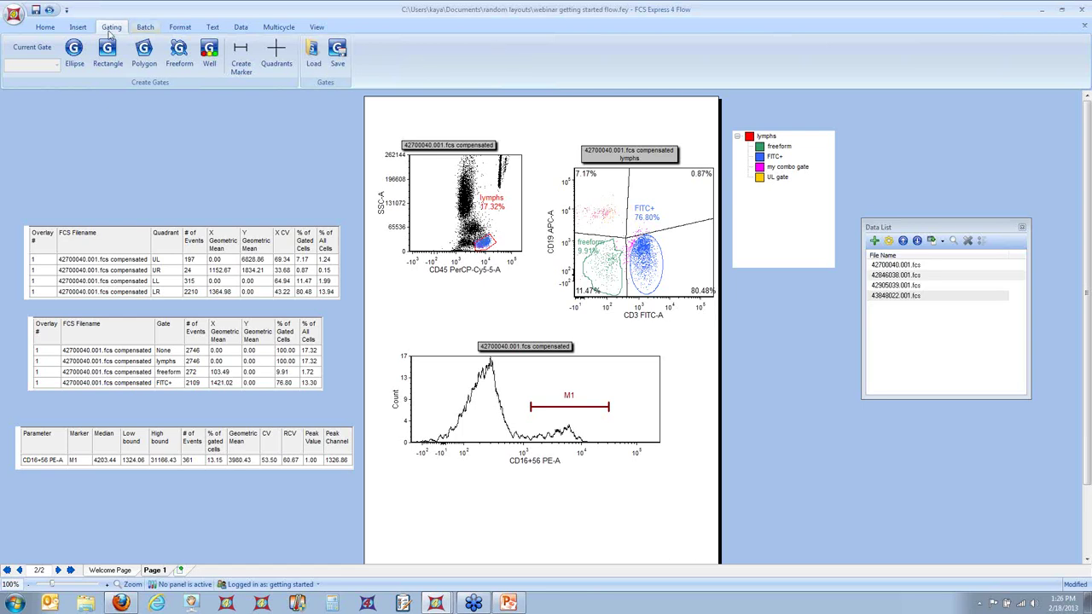
# Insert a wide text box below the histogram containing "This is my text box. My sample has".
pyautogui.click(78, 27)
pyautogui.click(75, 59)
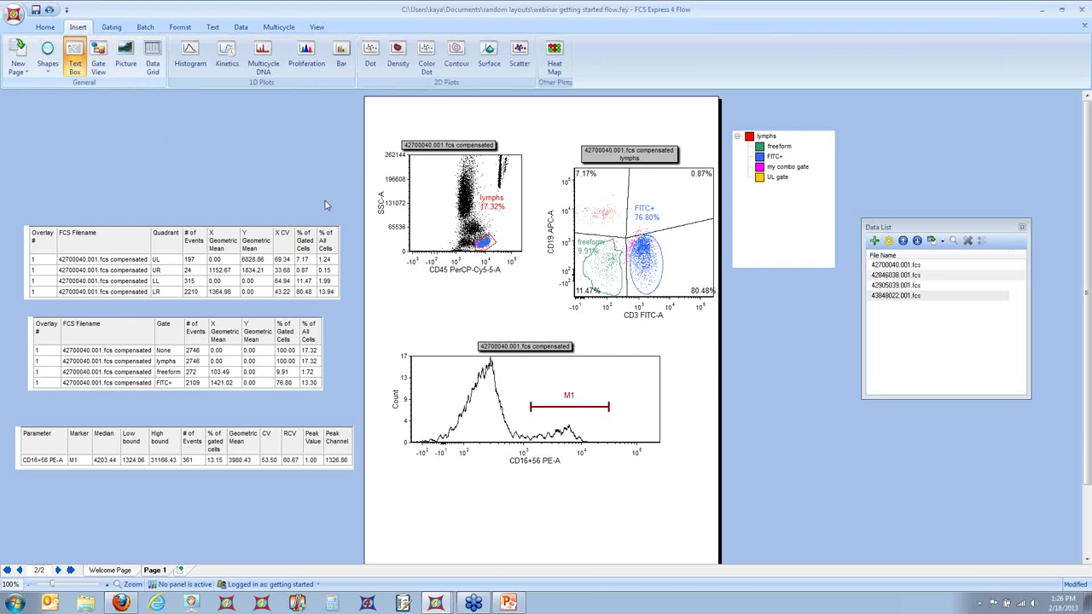
pyautogui.moveTo(380, 482); pyautogui.dragTo(703, 554)
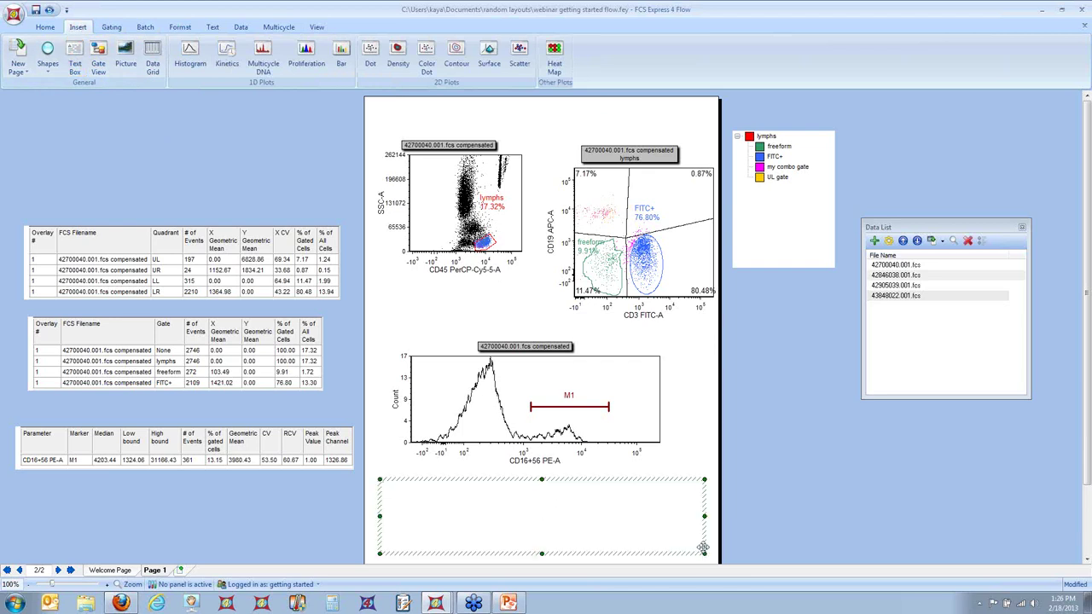
pyautogui.write('This is my text box.  My sa')
pyautogui.write('mple has')
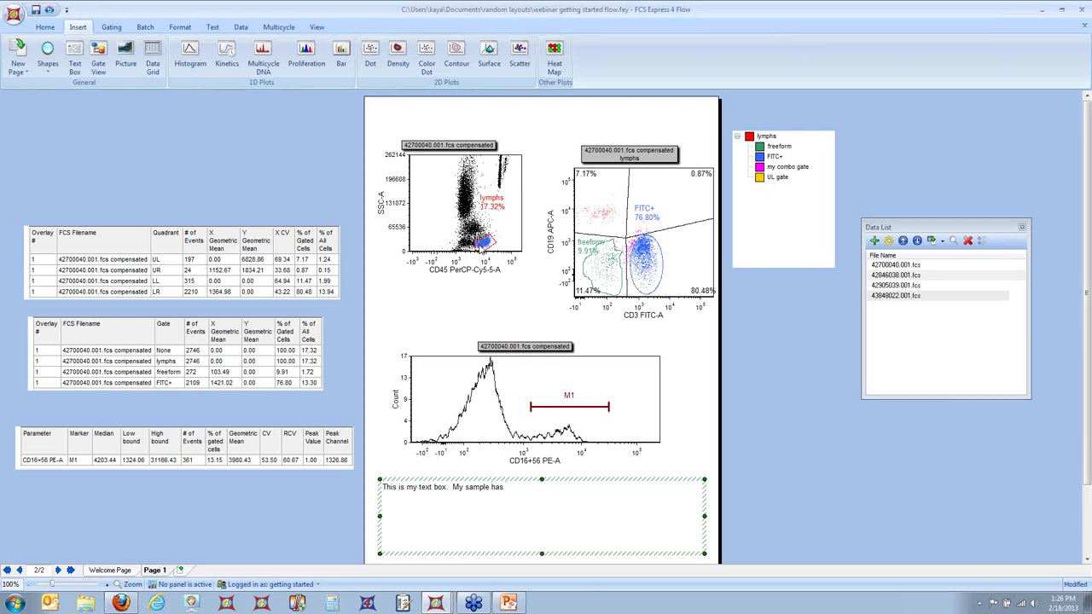
# Insert the lymphs gate's # of Events statistic from the CD45 plot at the end of the text box sentence.
pyautogui.click(483, 246)
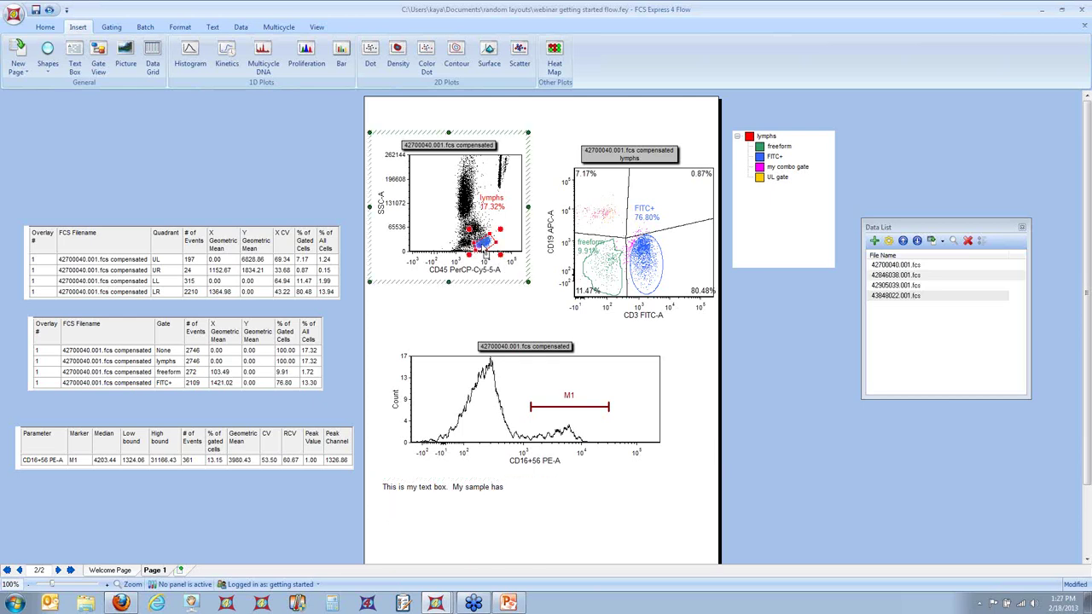
pyautogui.click(495, 270)
pyautogui.click(489, 244)
pyautogui.click(515, 492)
pyautogui.doubleClick(515, 493)
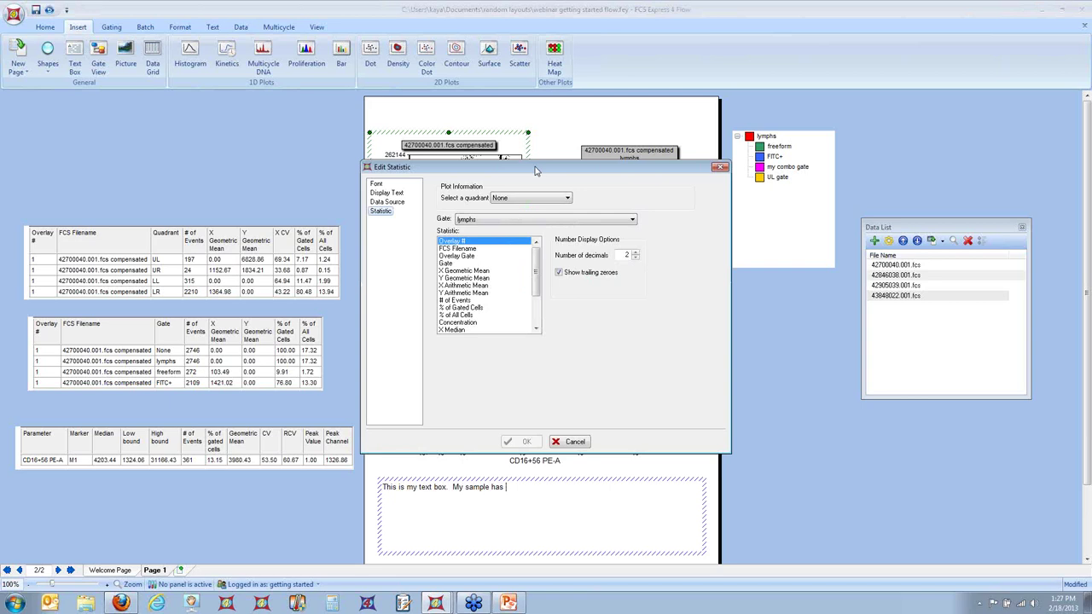
pyautogui.moveTo(459, 105); pyautogui.dragTo(740, 108)
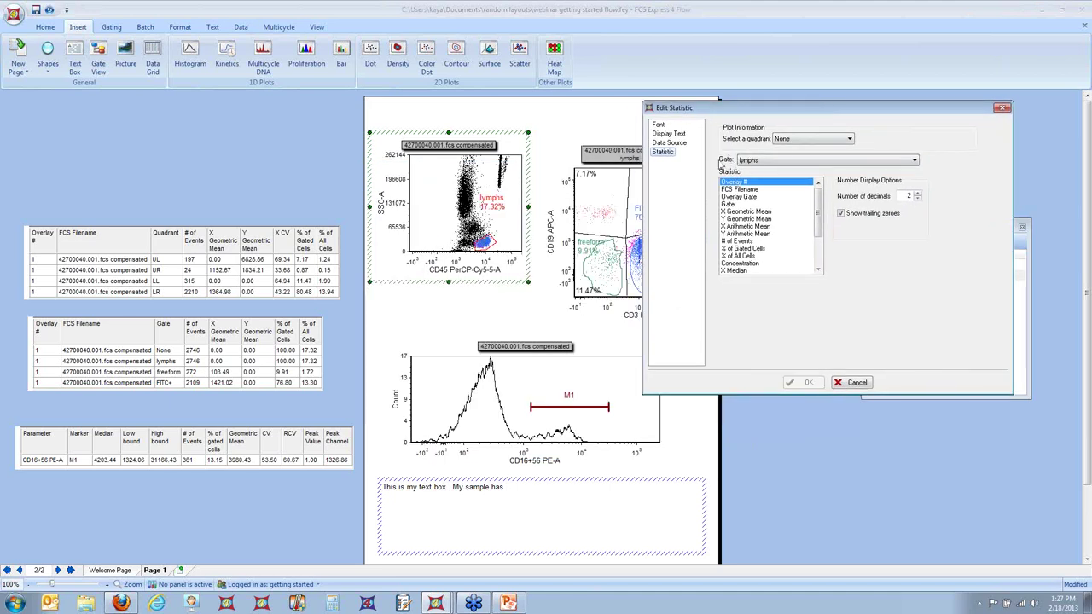
pyautogui.click(748, 241)
pyautogui.click(805, 382)
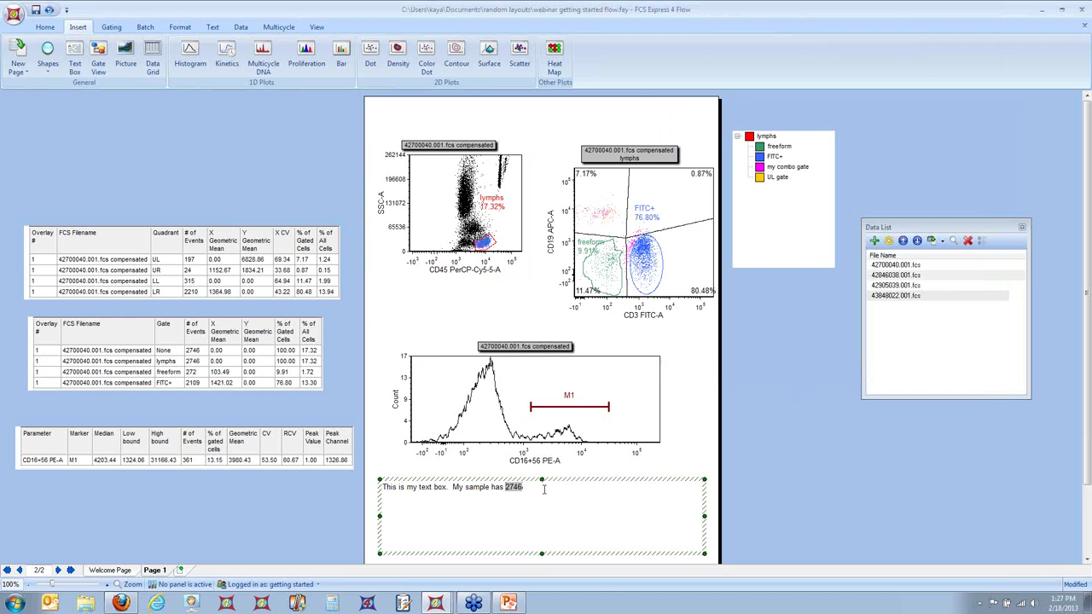
# Finish the text box sentence with "lymph events." after the inserted statistic.
pyautogui.write('lymp')
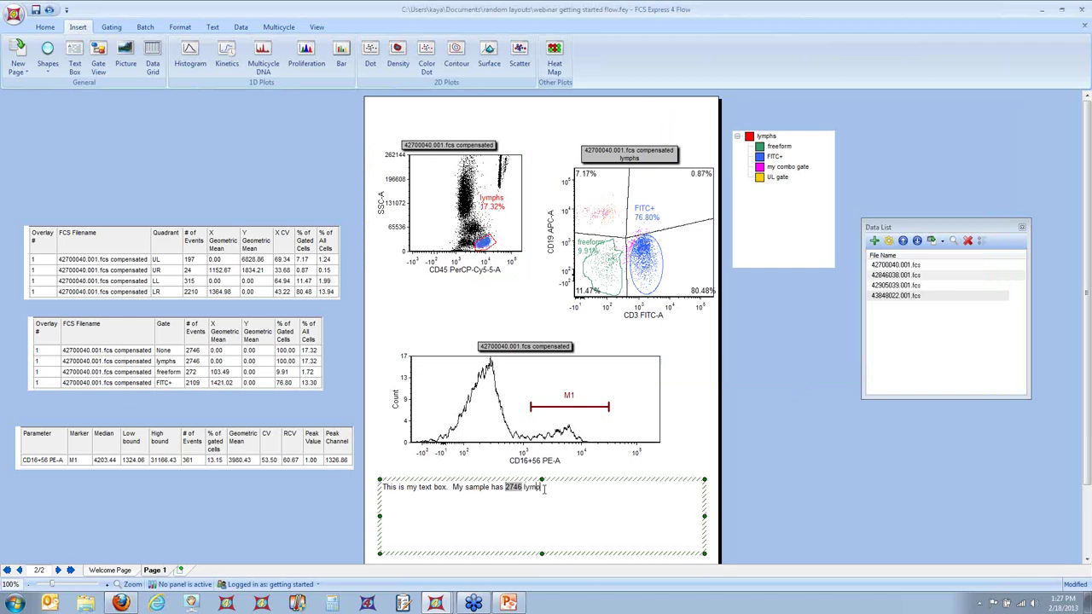
pyautogui.write('hs events.')
pyautogui.click(790, 470)
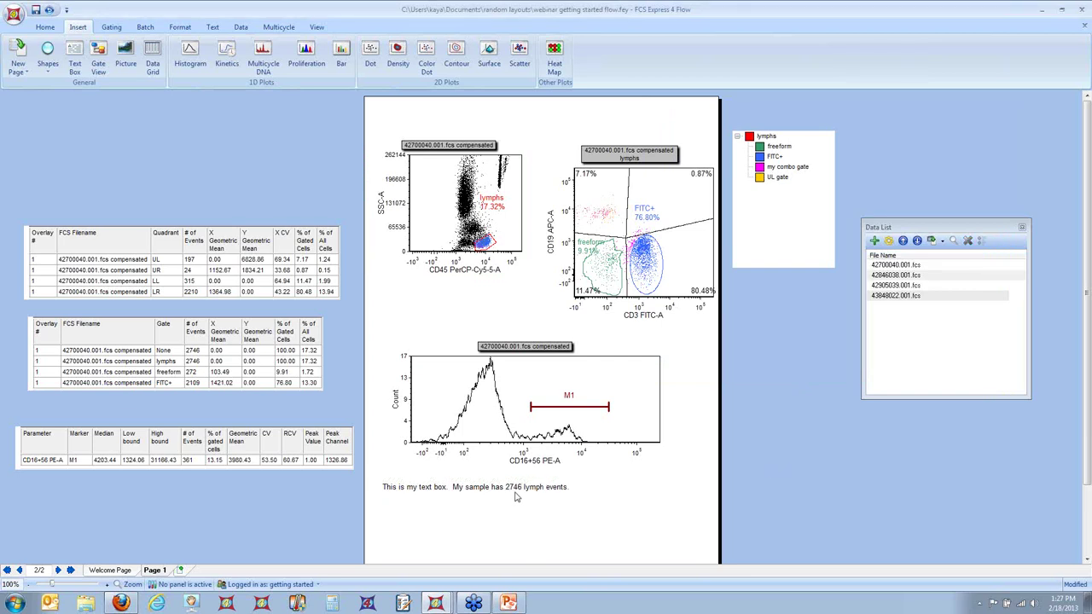
# Move the lymphs gate slightly upward on the CD45 plot and undo the move.
pyautogui.doubleClick(581, 489)
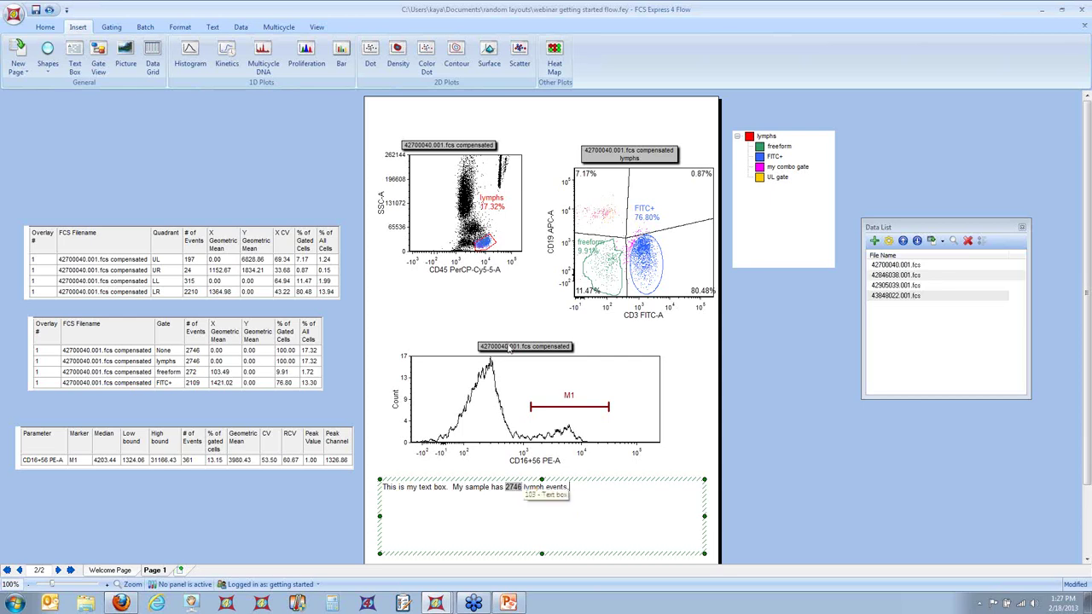
pyautogui.press('Escape')
pyautogui.click(492, 244)
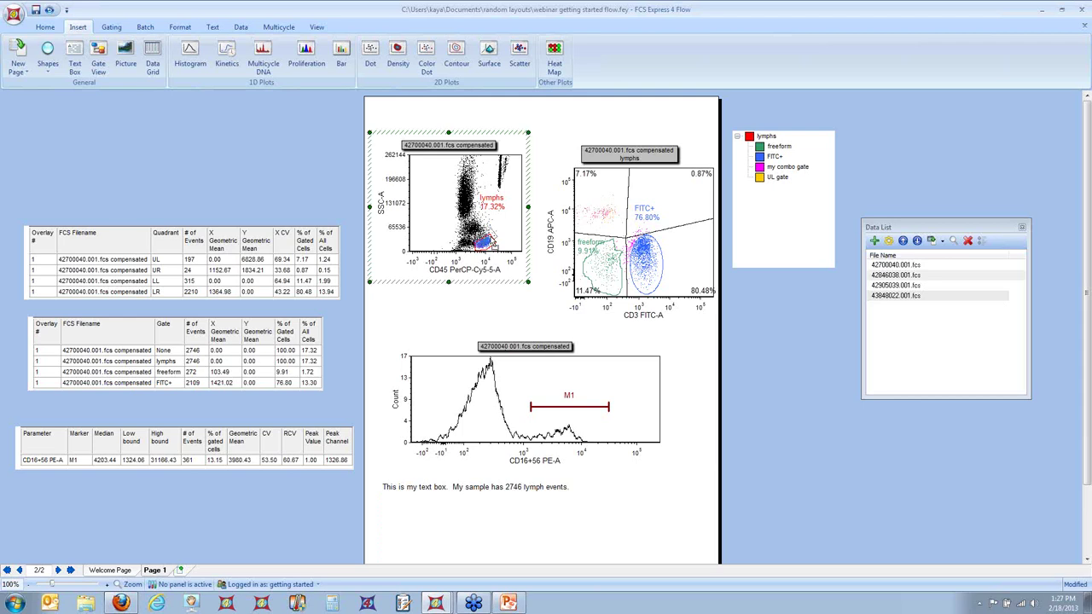
pyautogui.moveTo(492, 244); pyautogui.dragTo(501, 223)
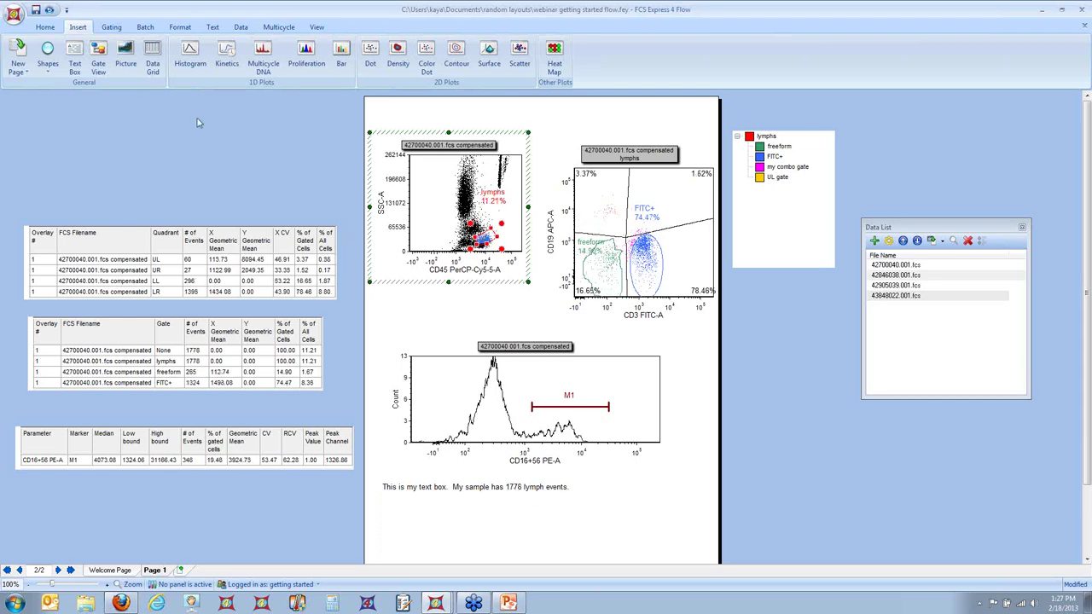
pyautogui.click(48, 11)
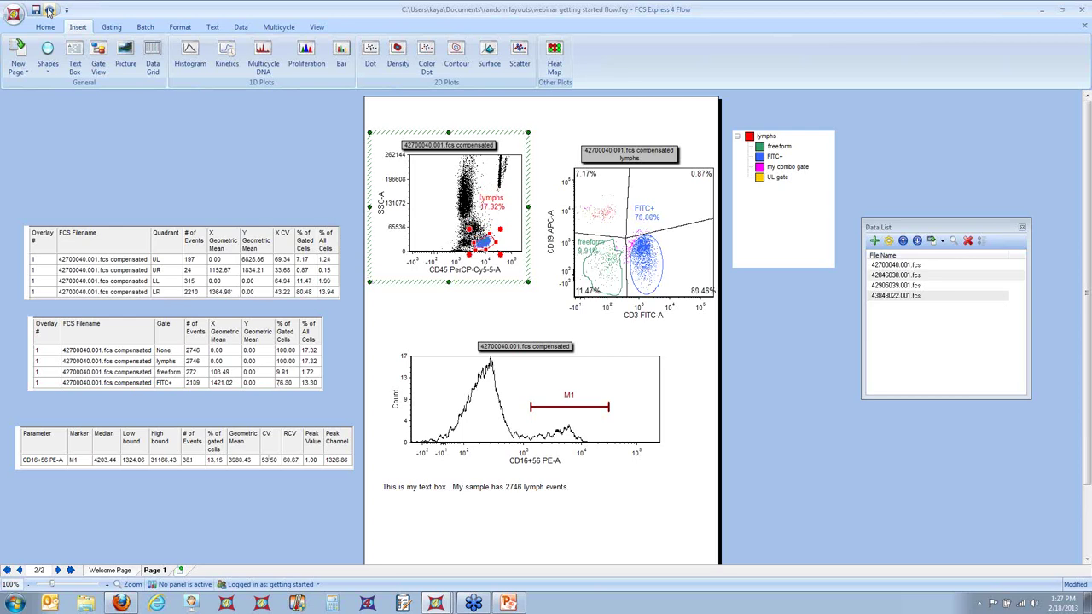
# Resize the FITC+ gate to a slightly narrower ellipse on the CD3 vs. CD19 plot and reopen the text box for editing.
pyautogui.click(655, 260)
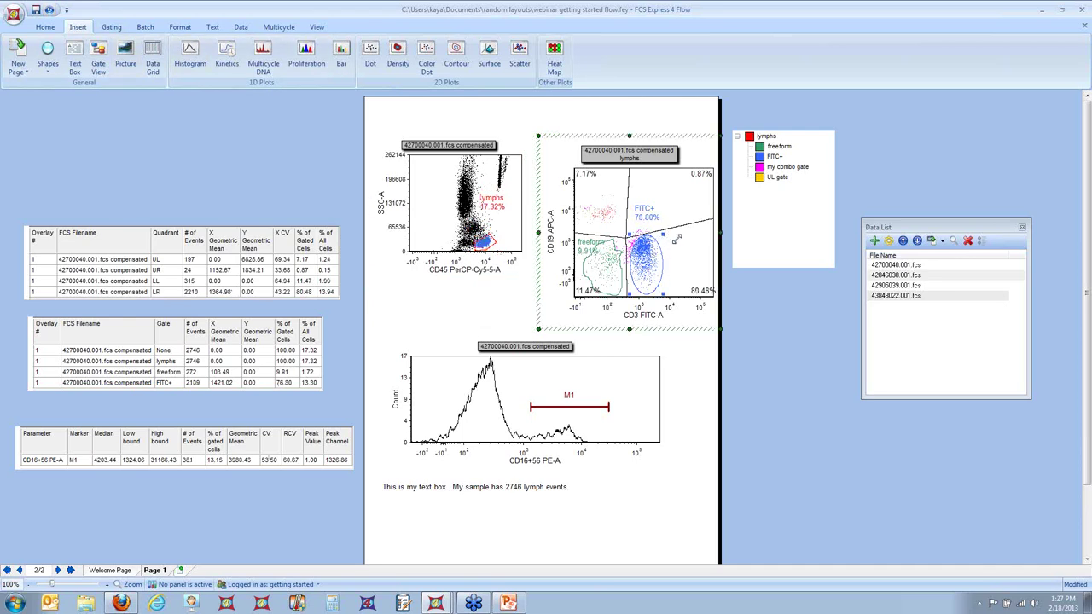
pyautogui.moveTo(675, 240); pyautogui.dragTo(669, 238)
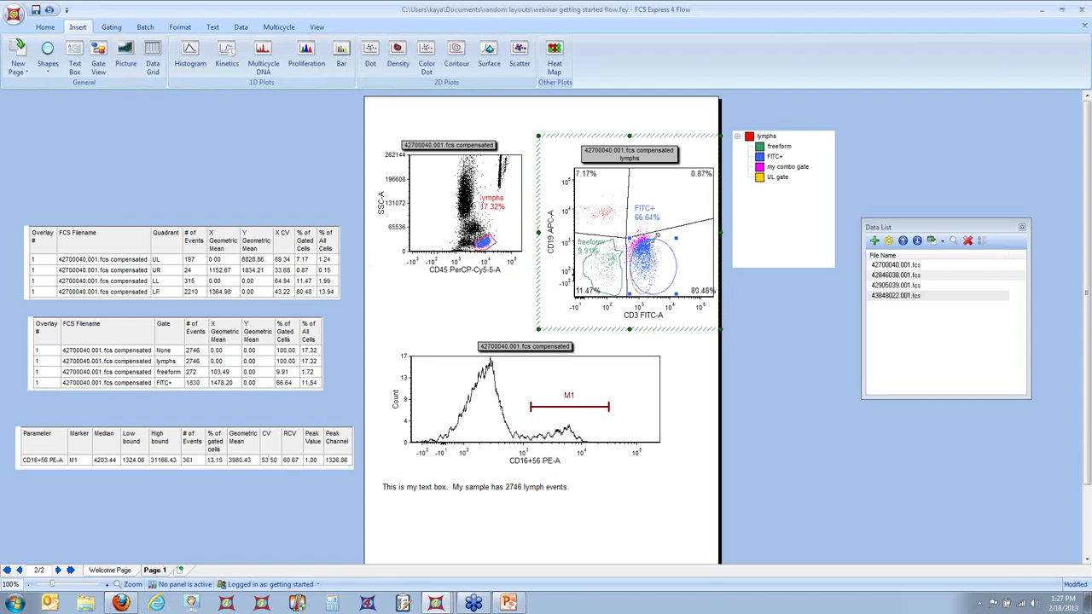
pyautogui.moveTo(656, 234); pyautogui.dragTo(657, 237)
pyautogui.click(644, 209)
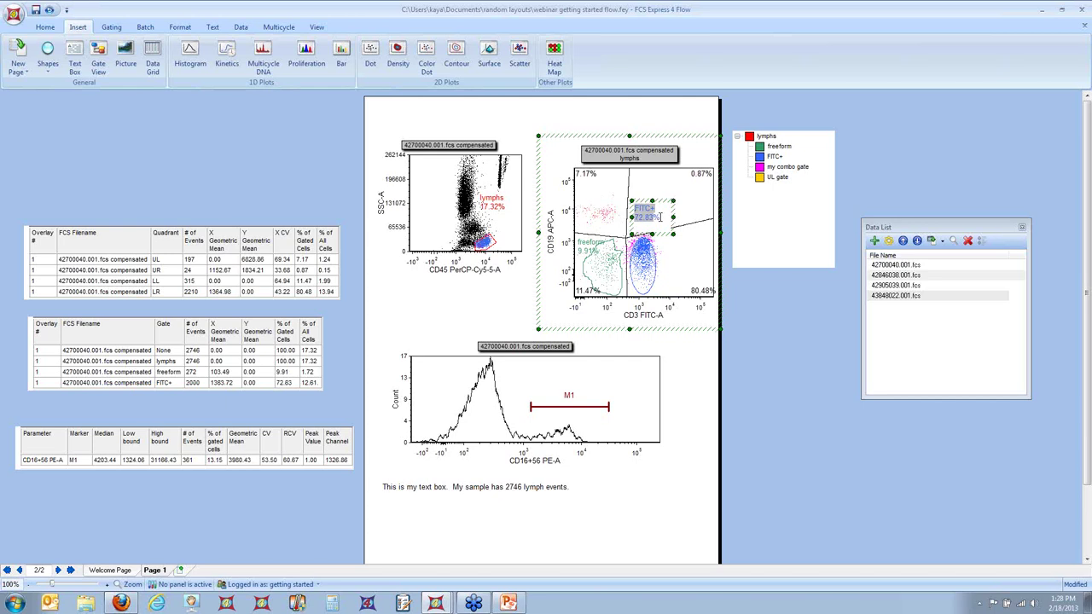
pyautogui.click(589, 492)
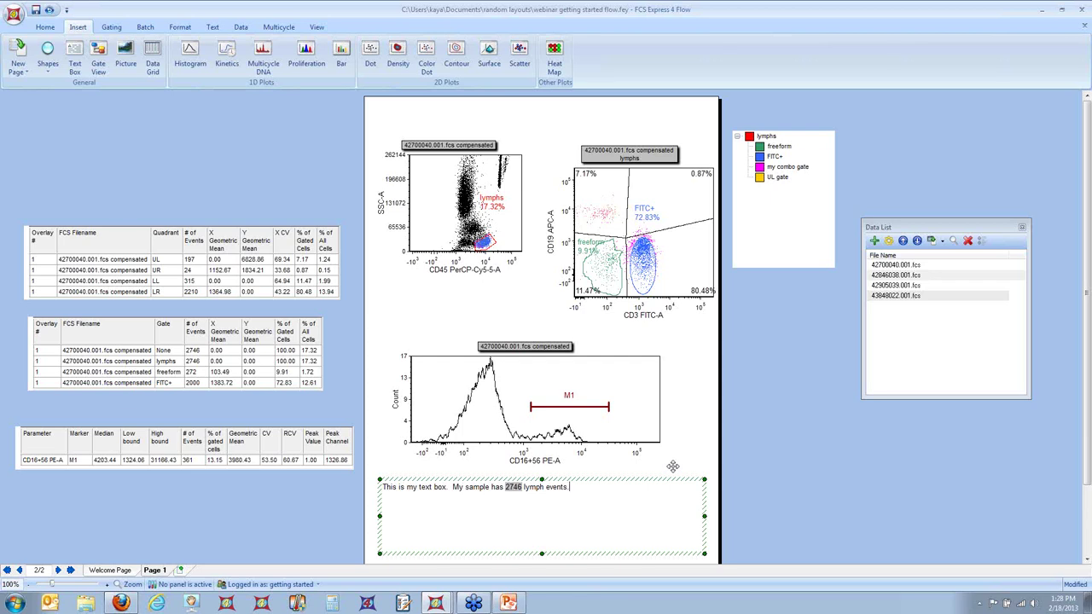
# Insert a table with 4 columns and 3 rows below the sentence in the text box.
pyautogui.press('Return')
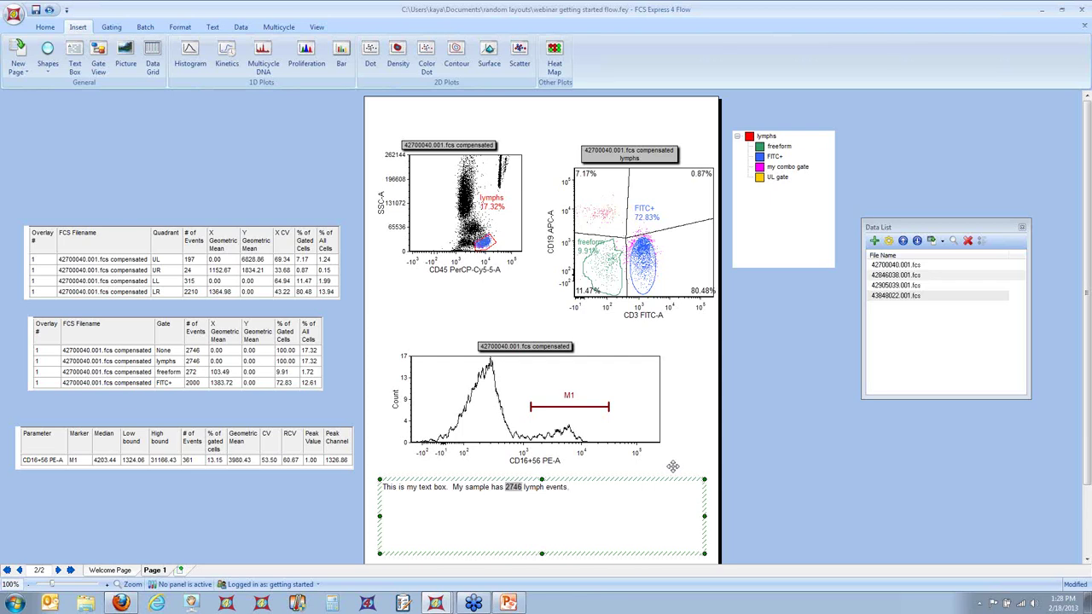
pyautogui.rightClick(424, 505)
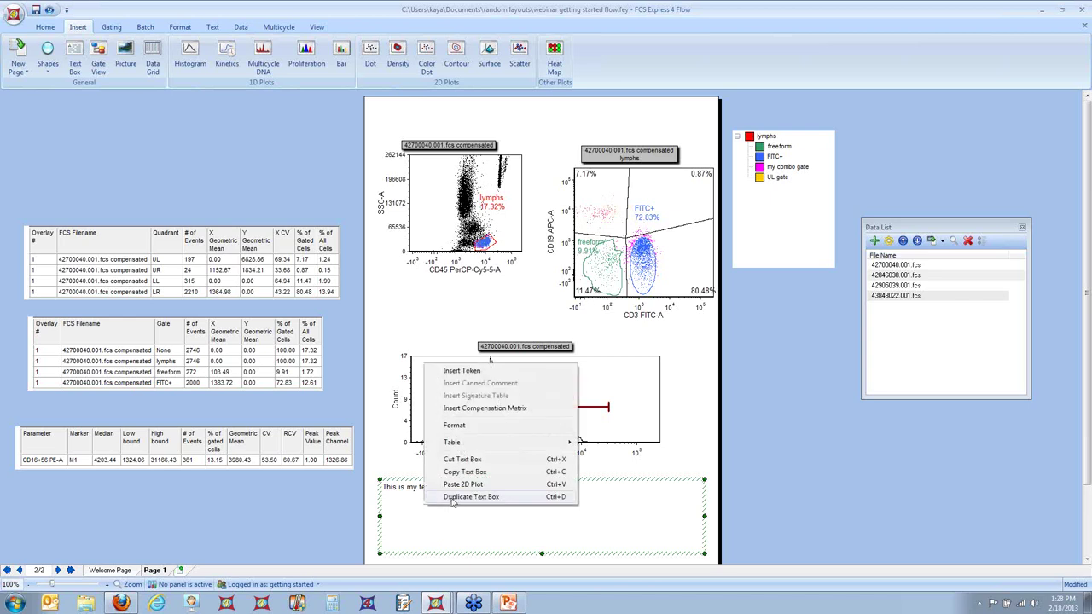
pyautogui.moveTo(480, 443)
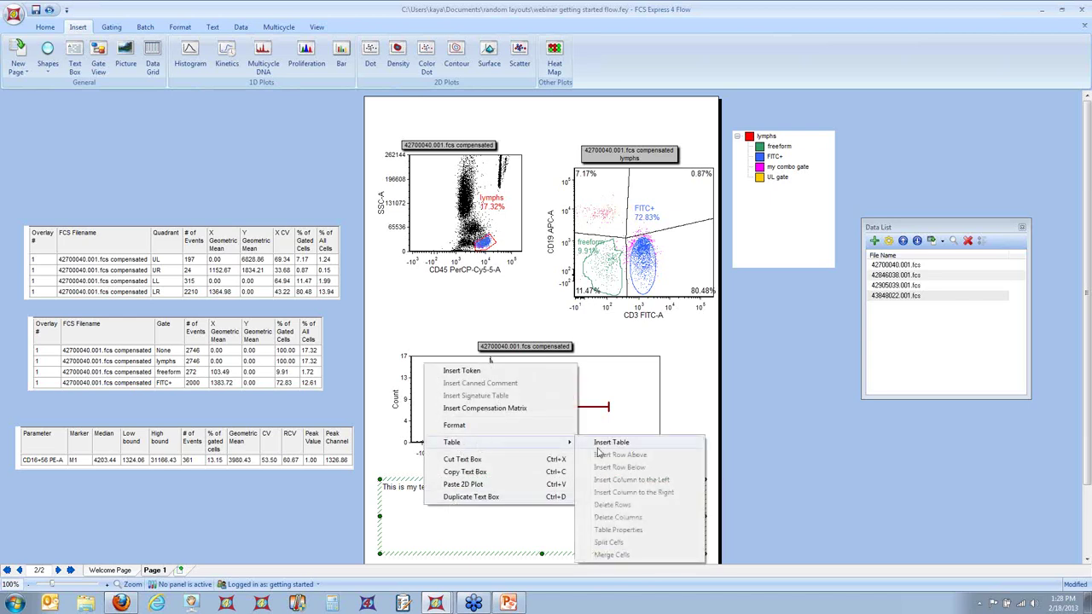
pyautogui.click(426, 515)
pyautogui.rightClick(427, 514)
pyautogui.moveTo(507, 452)
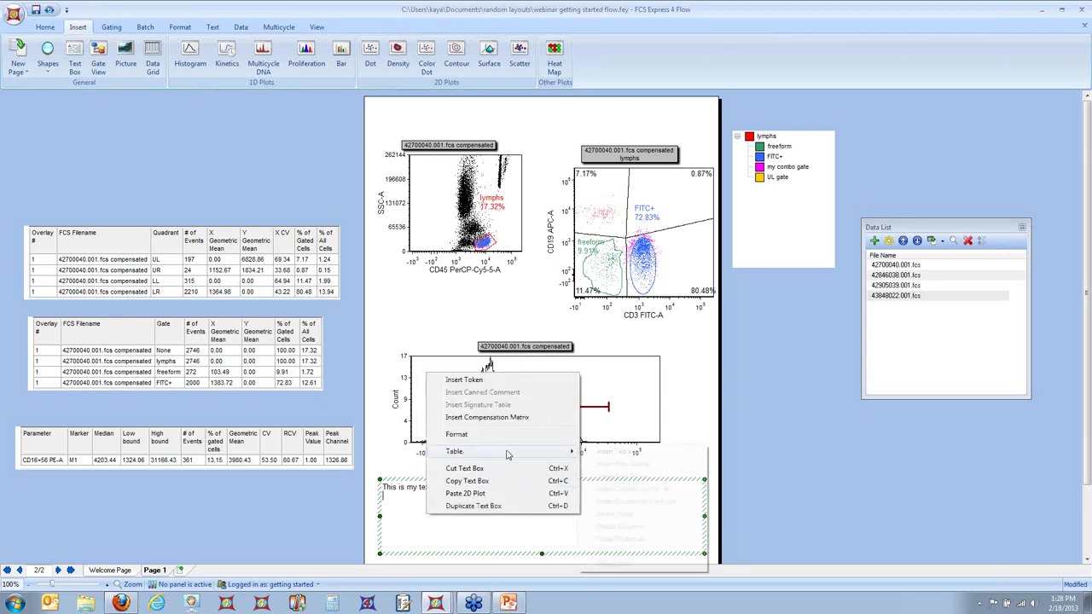
pyautogui.click(626, 452)
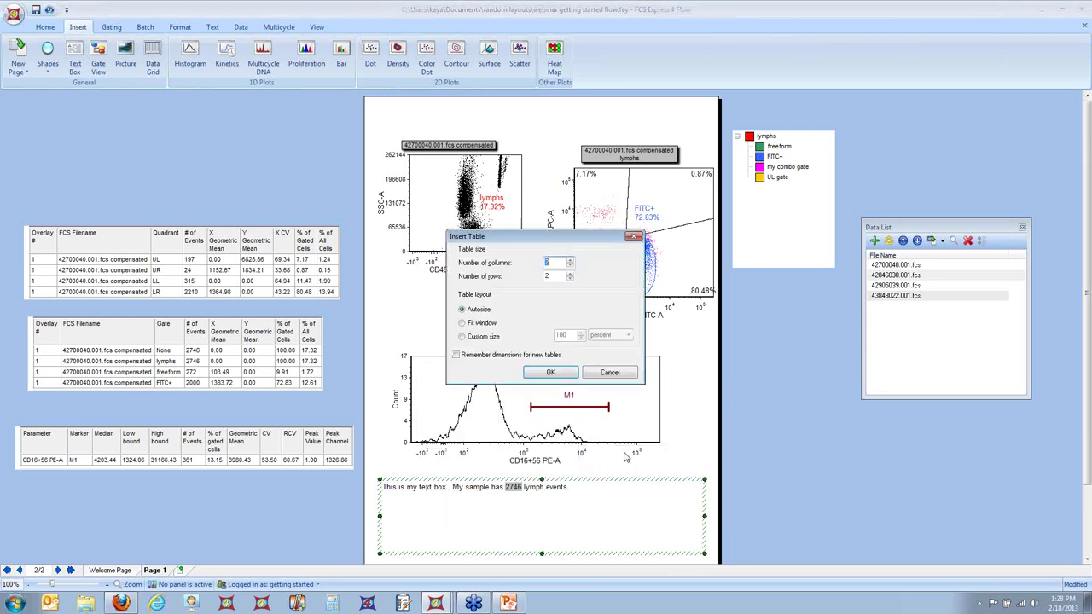
pyautogui.click(570, 265)
pyautogui.click(569, 278)
pyautogui.click(552, 376)
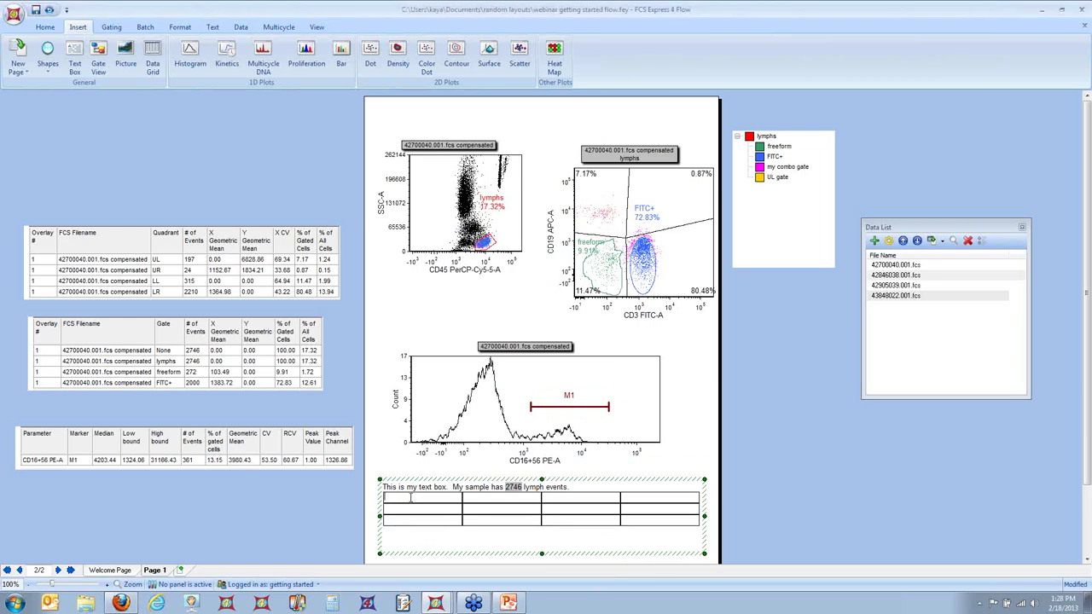
# Enter "selected stats from my layout" in the table's first cell and merge all cells of the top row.
pyautogui.moveTo(412, 499); pyautogui.dragTo(621, 500)
pyautogui.click(451, 500)
pyautogui.write('selected stats from my layout')
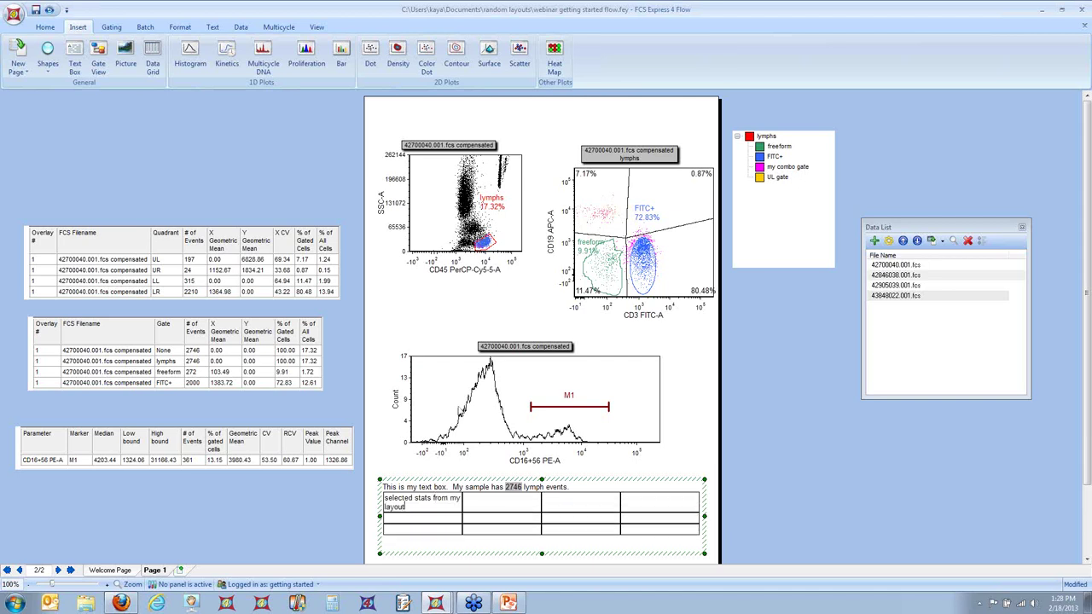
pyautogui.moveTo(385, 497); pyautogui.dragTo(657, 500)
pyautogui.rightClick(685, 503)
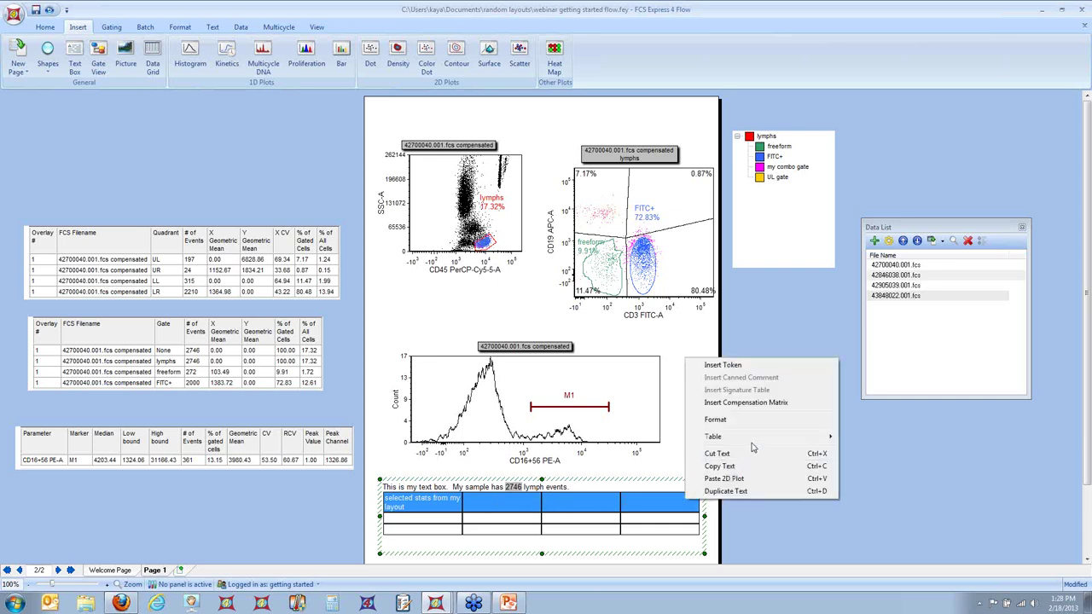
pyautogui.moveTo(713, 435)
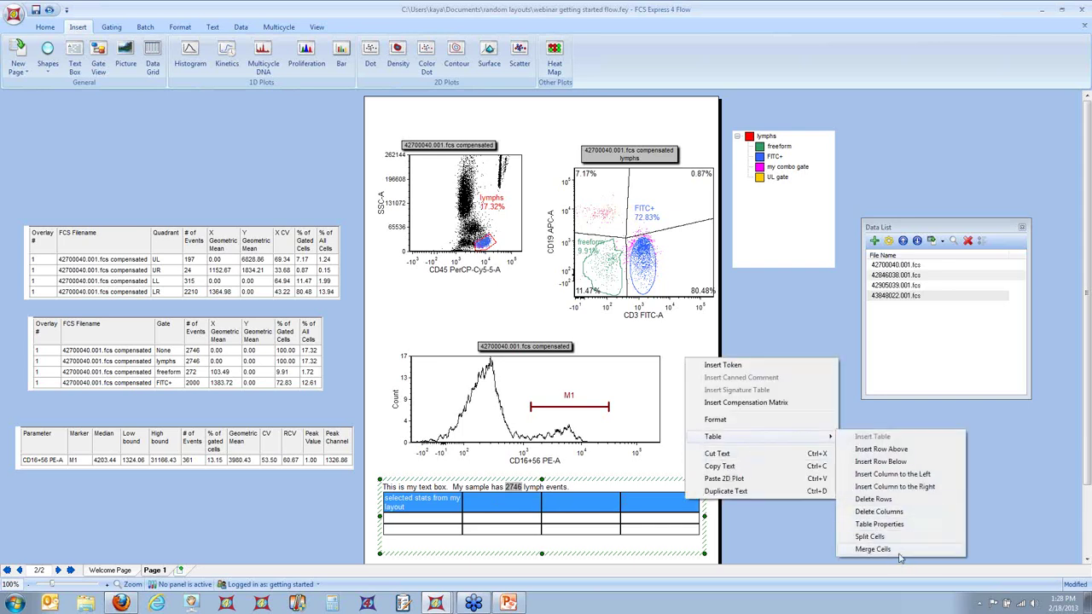
pyautogui.click(899, 550)
# Center the table title, make it bold and set its font size to 16.
pyautogui.doubleClick(495, 503)
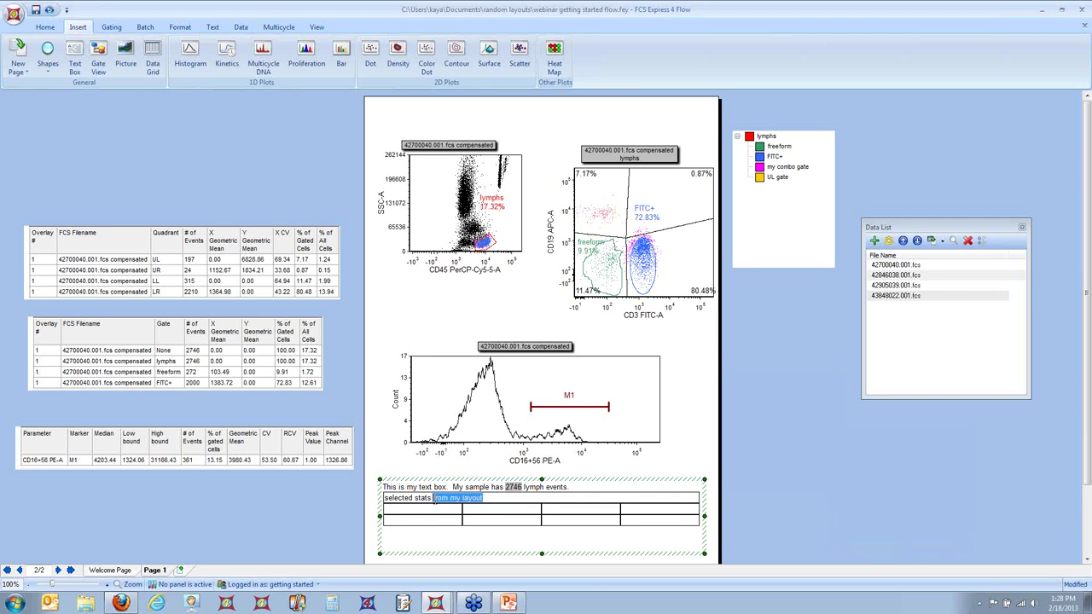
pyautogui.click(212, 27)
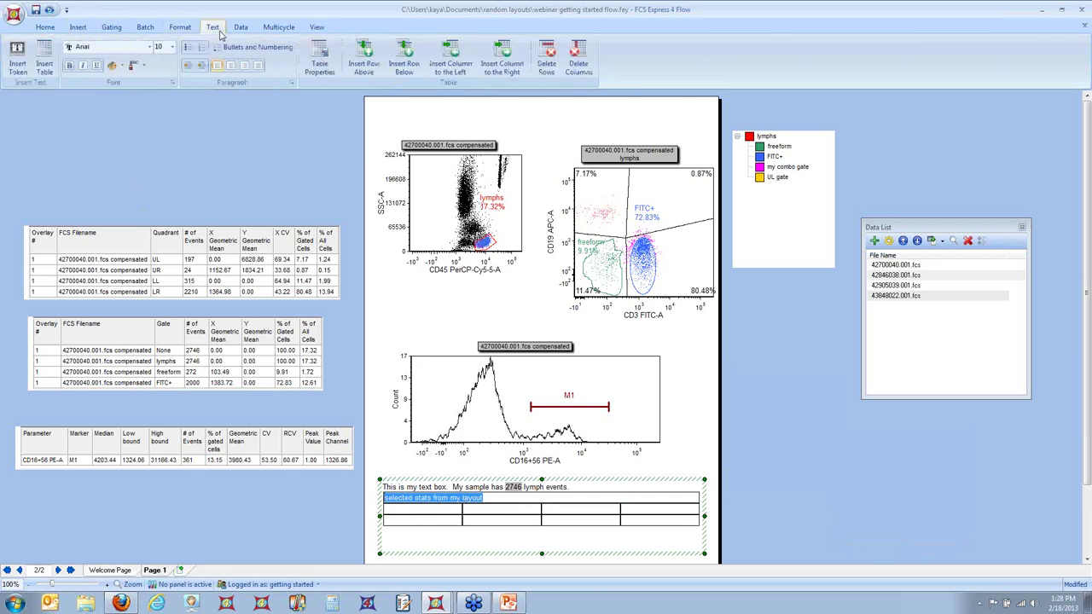
pyautogui.click(230, 68)
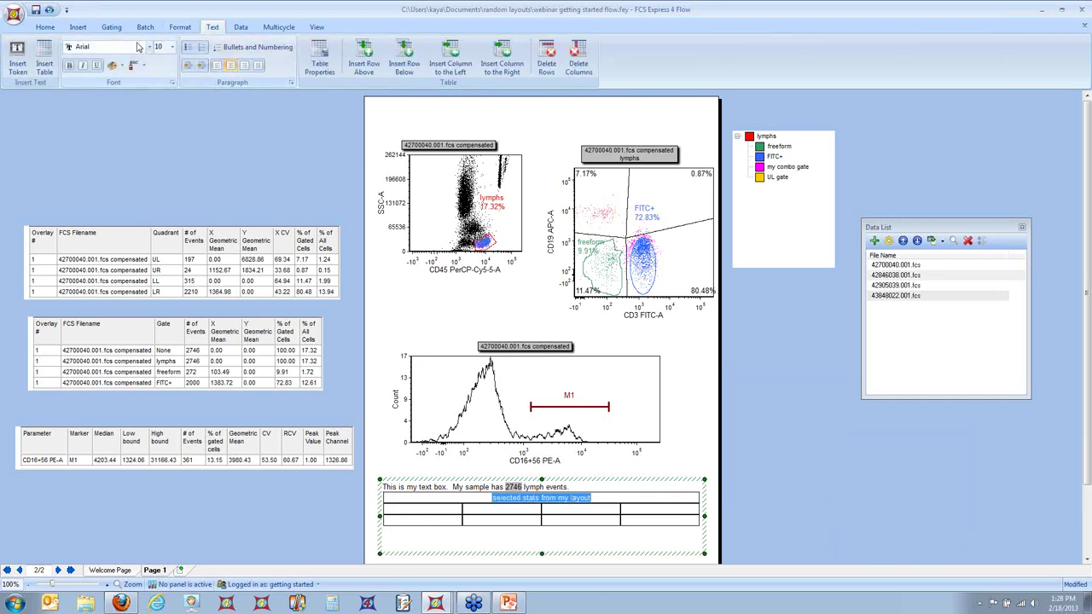
pyautogui.click(73, 68)
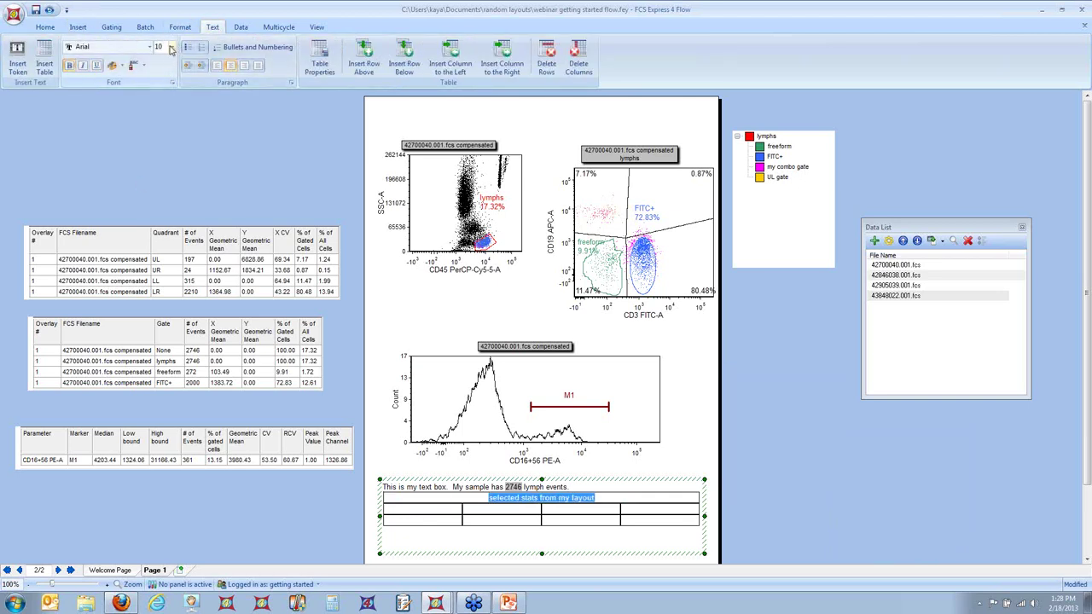
pyautogui.click(171, 47)
pyautogui.click(159, 111)
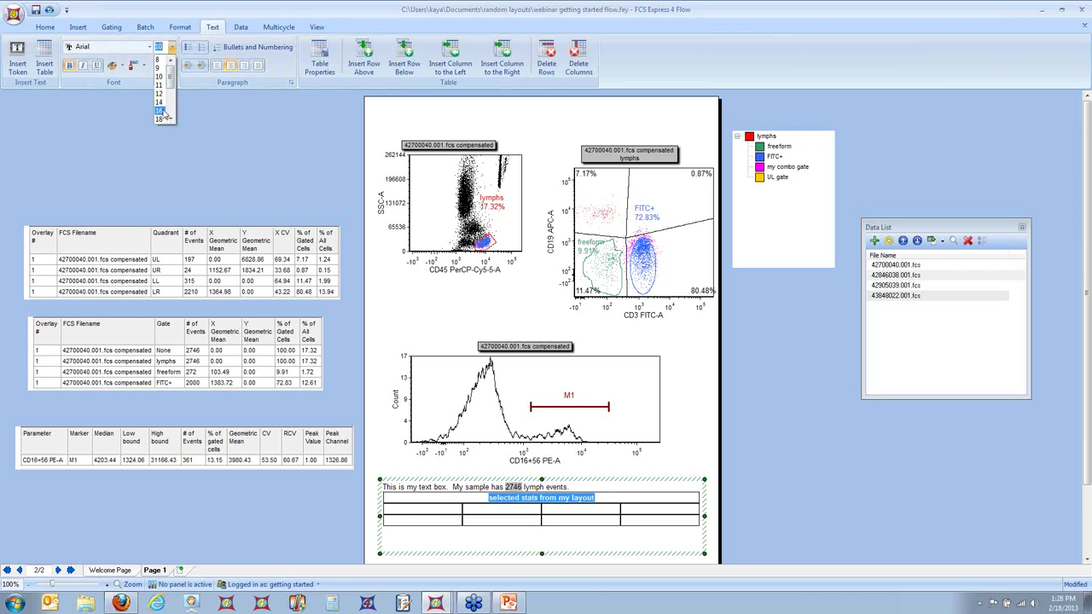
# Give the table title a light blue font color and a light green text background, and finish editing the text box.
pyautogui.click(124, 65)
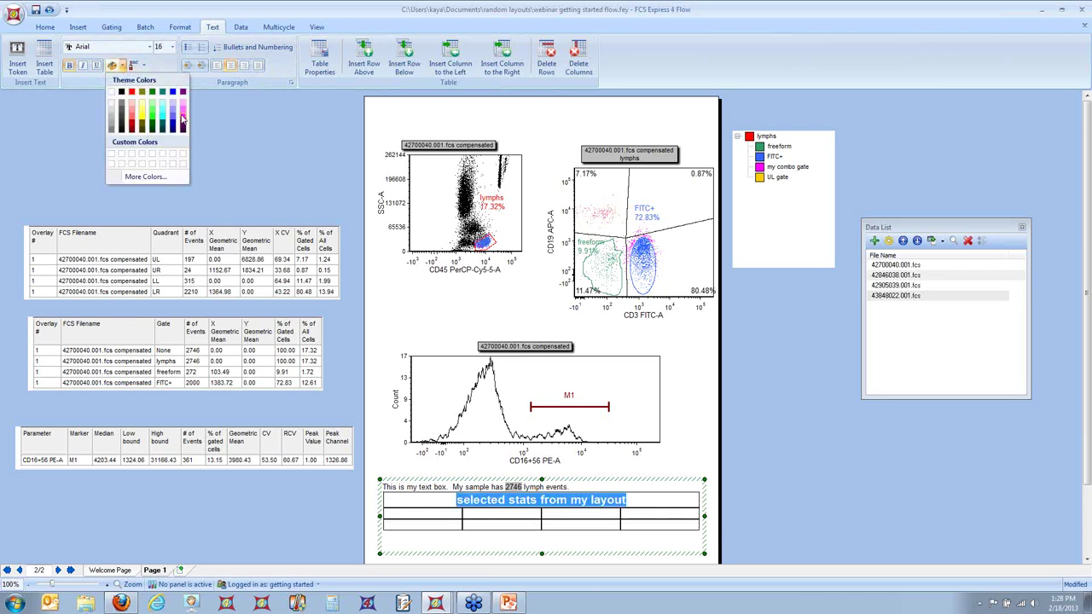
pyautogui.click(172, 120)
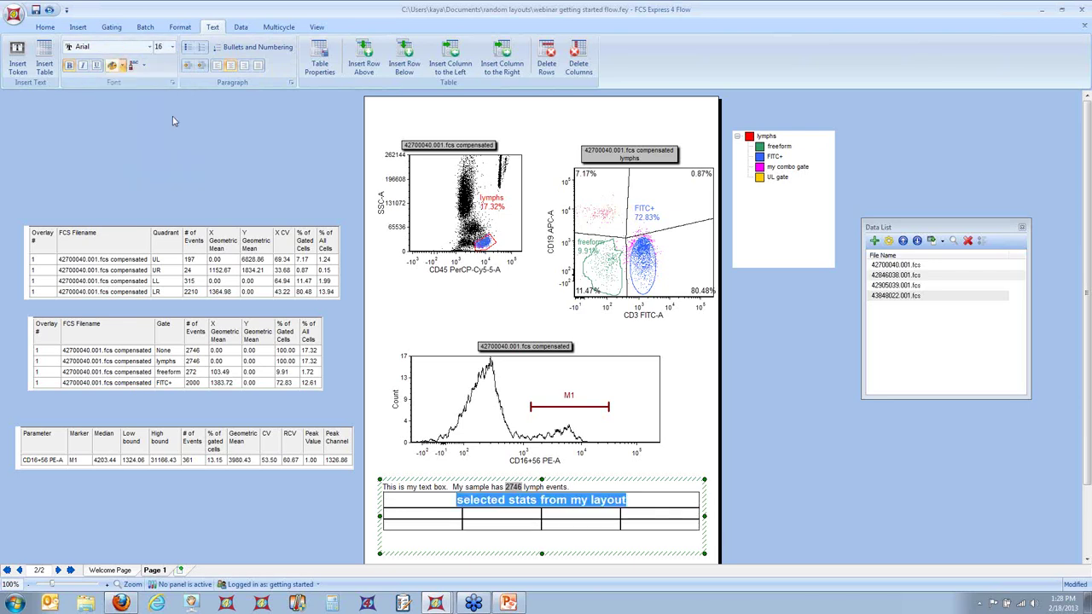
pyautogui.click(144, 67)
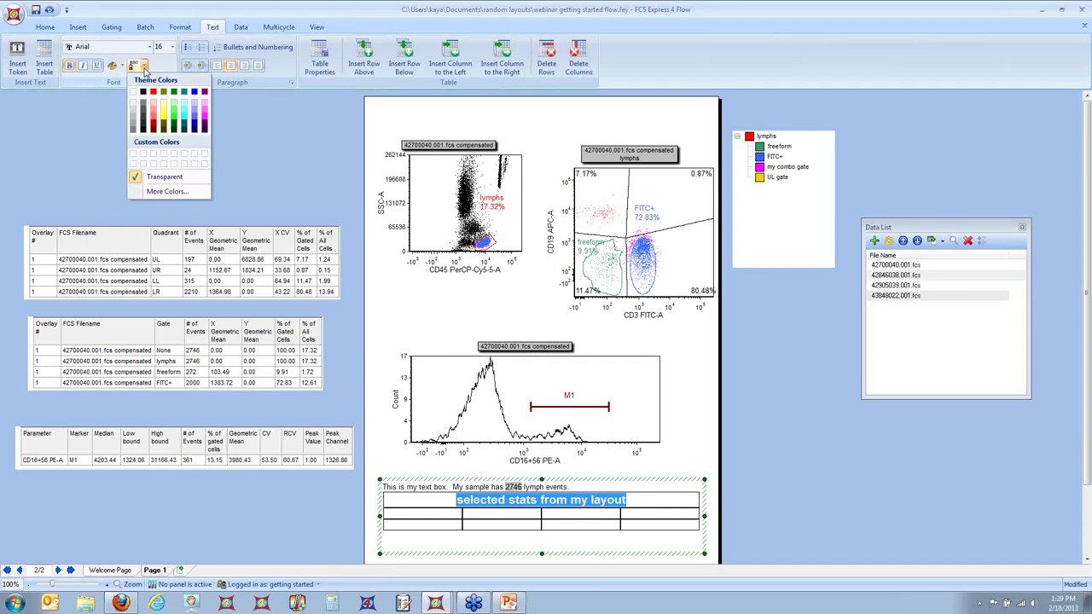
pyautogui.click(175, 109)
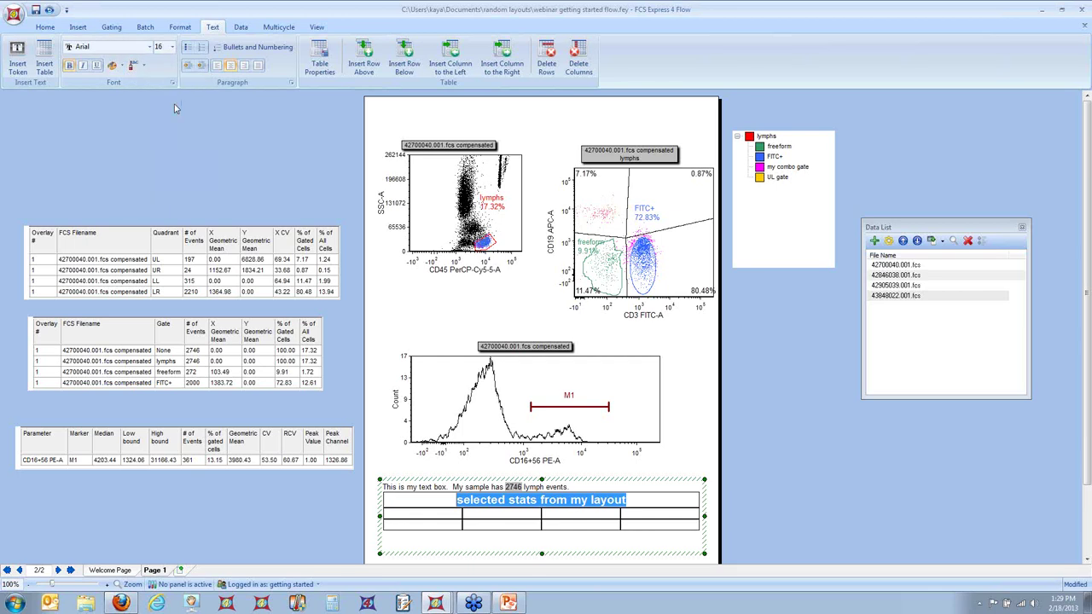
pyautogui.click(713, 418)
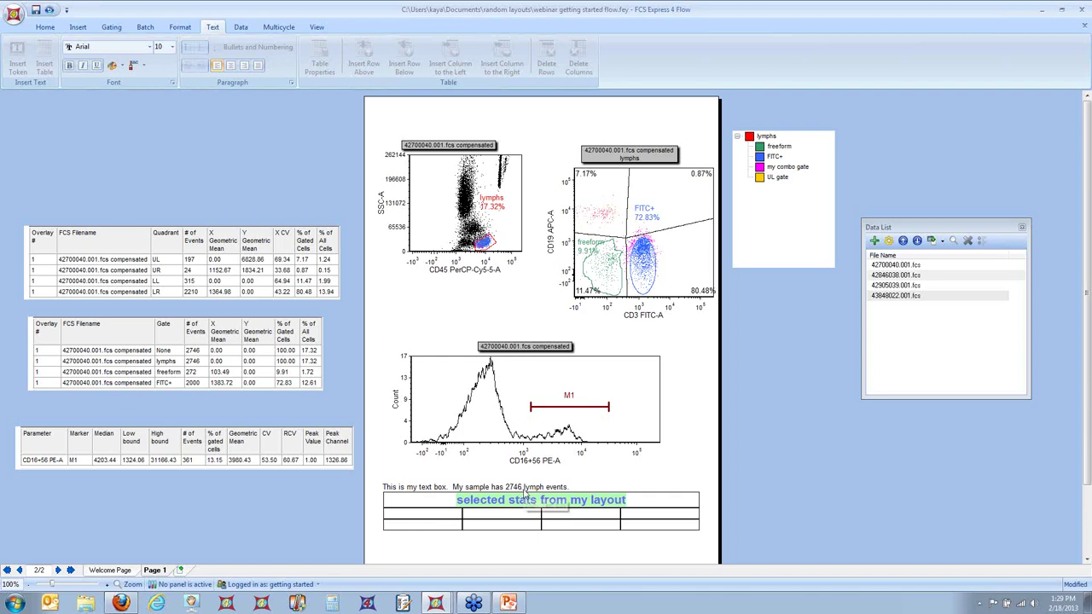
# Copy the lymph event count token from the sentence into the bottom row's first cell and enter "% lymphs" as its heading above.
pyautogui.click(520, 491)
pyautogui.doubleClick(515, 487)
pyautogui.hotkey('ctrl', 'c')
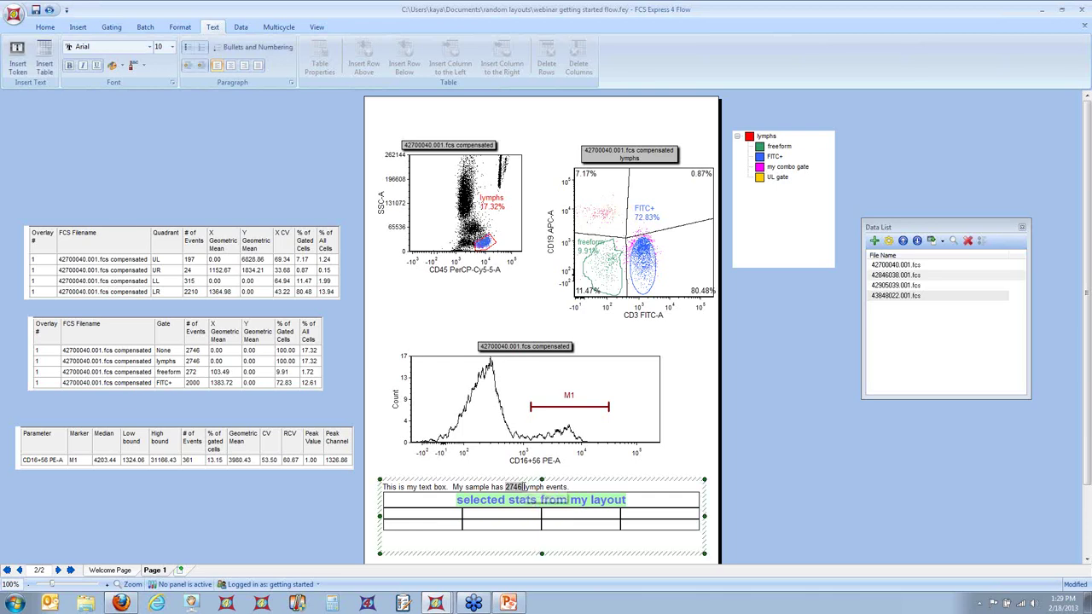
pyautogui.press('Delete')
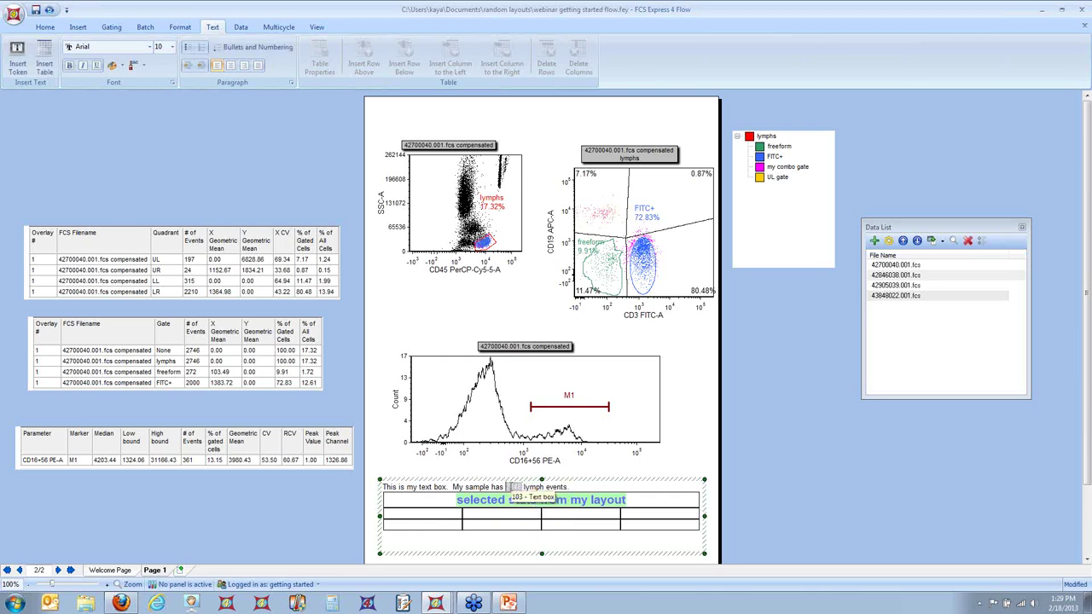
pyautogui.rightClick(511, 489)
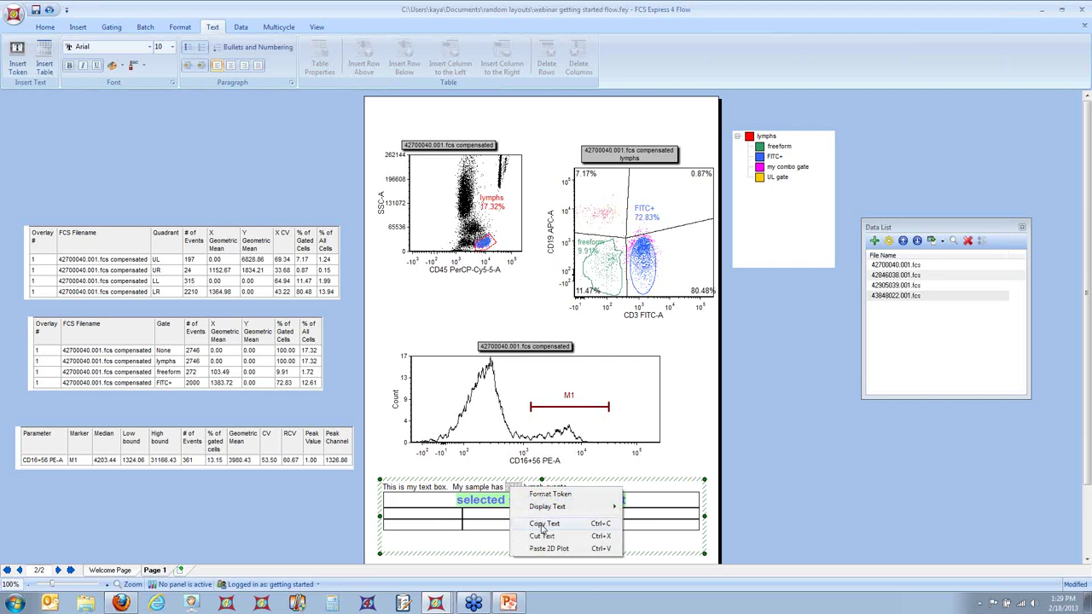
pyautogui.click(543, 529)
pyautogui.click(453, 524)
pyautogui.rightClick(456, 524)
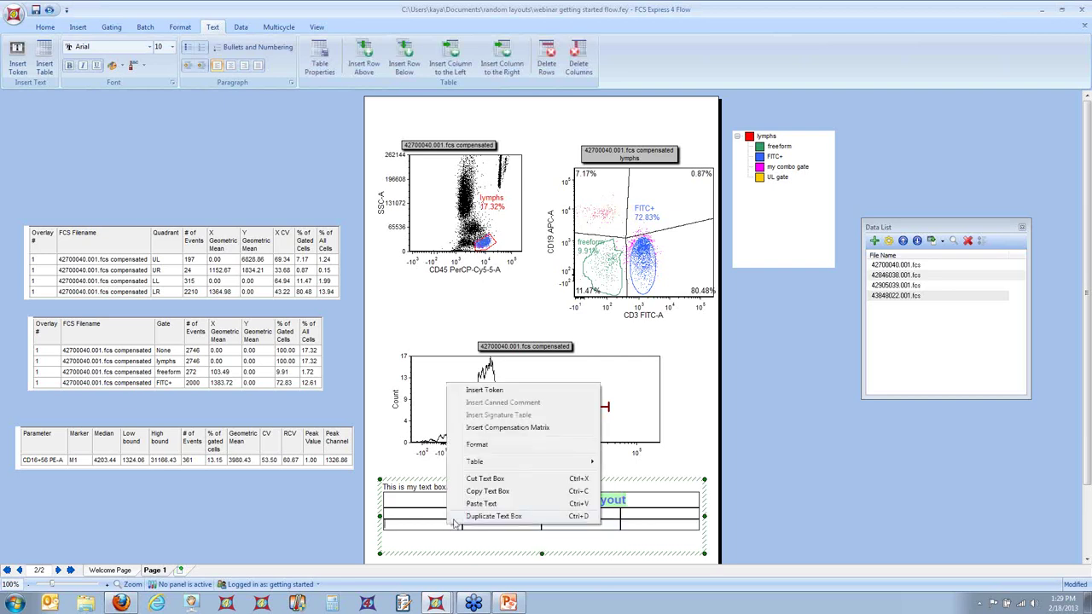
pyautogui.click(498, 505)
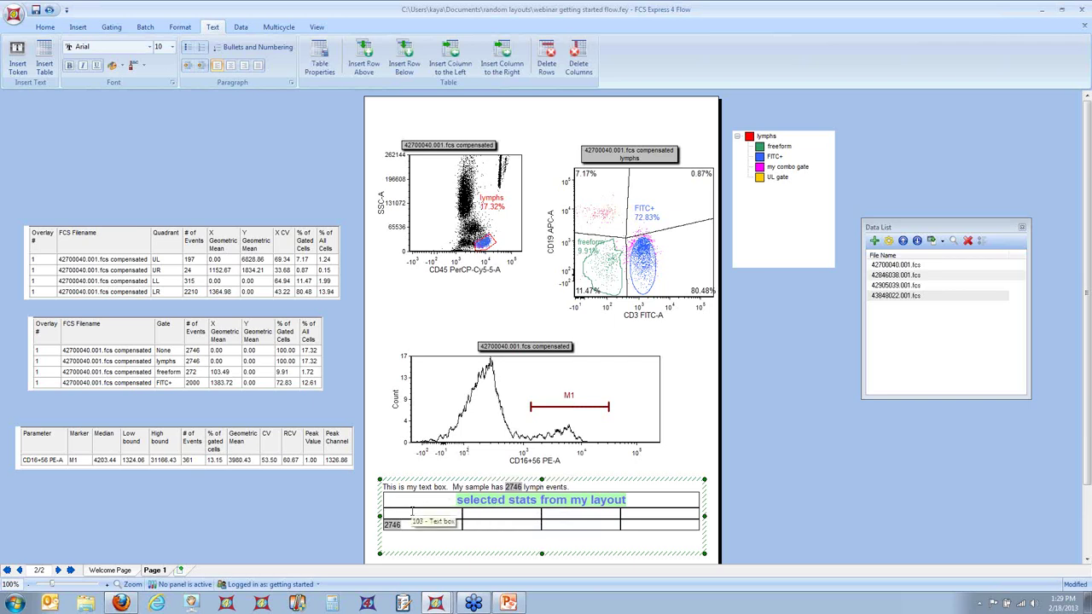
pyautogui.click(412, 512)
pyautogui.write('% lymphs:')
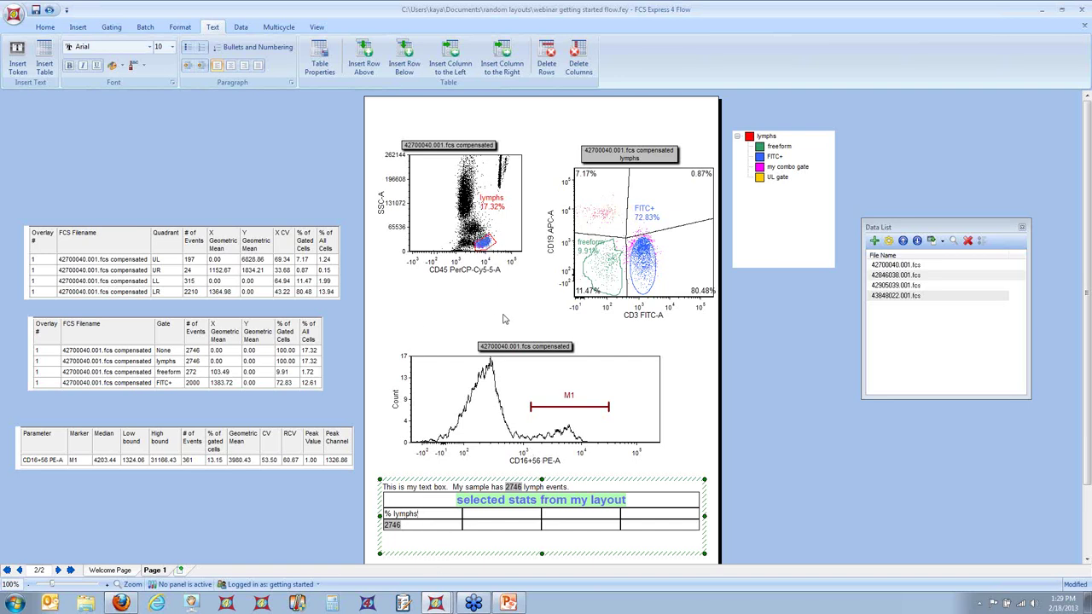
# Insert the M1 marker's Median statistic from the histogram into the bottom row's second cell and head it "MFI M1".
pyautogui.click(571, 407)
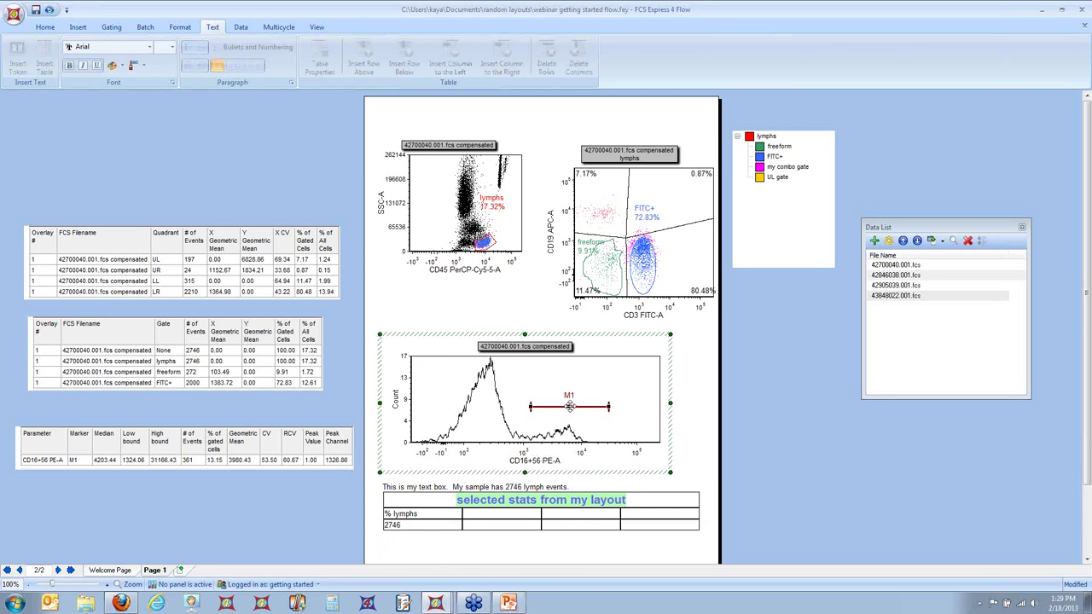
pyautogui.doubleClick(502, 531)
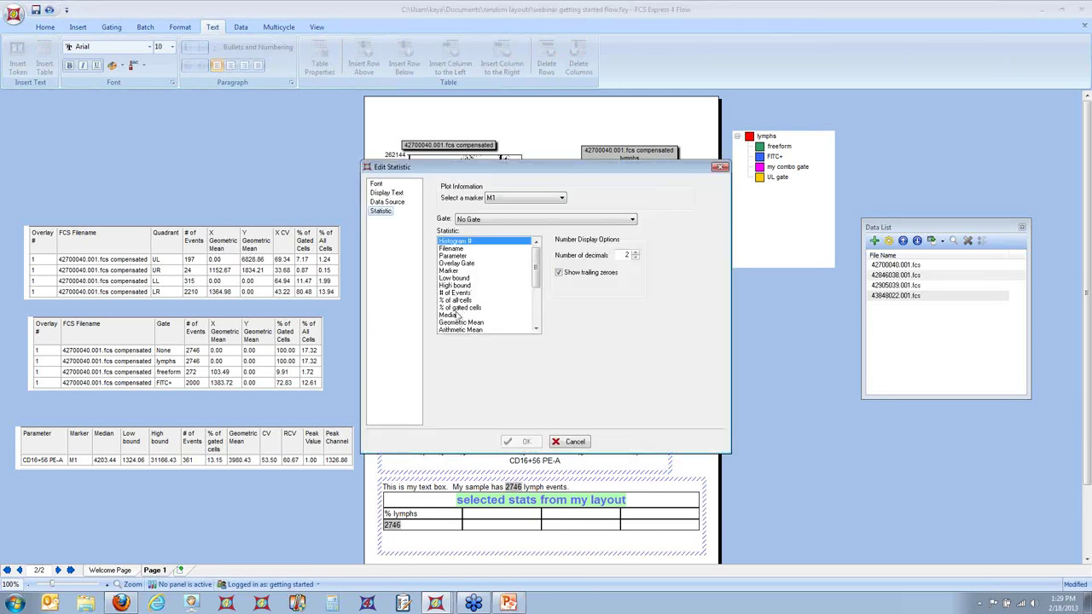
pyautogui.click(458, 316)
pyautogui.click(522, 441)
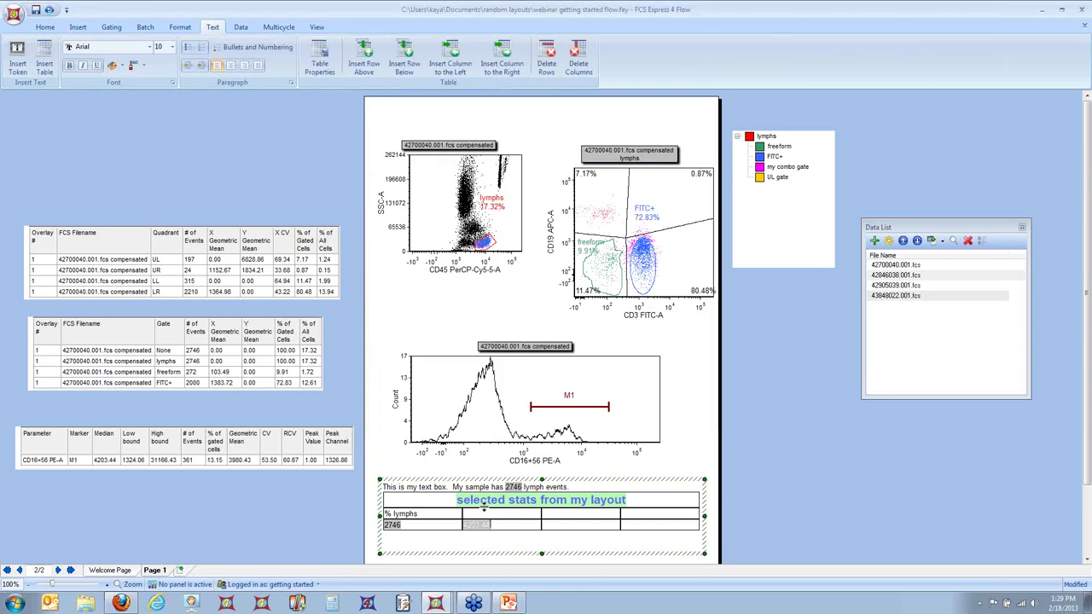
pyautogui.click(489, 513)
pyautogui.write('MFI M')
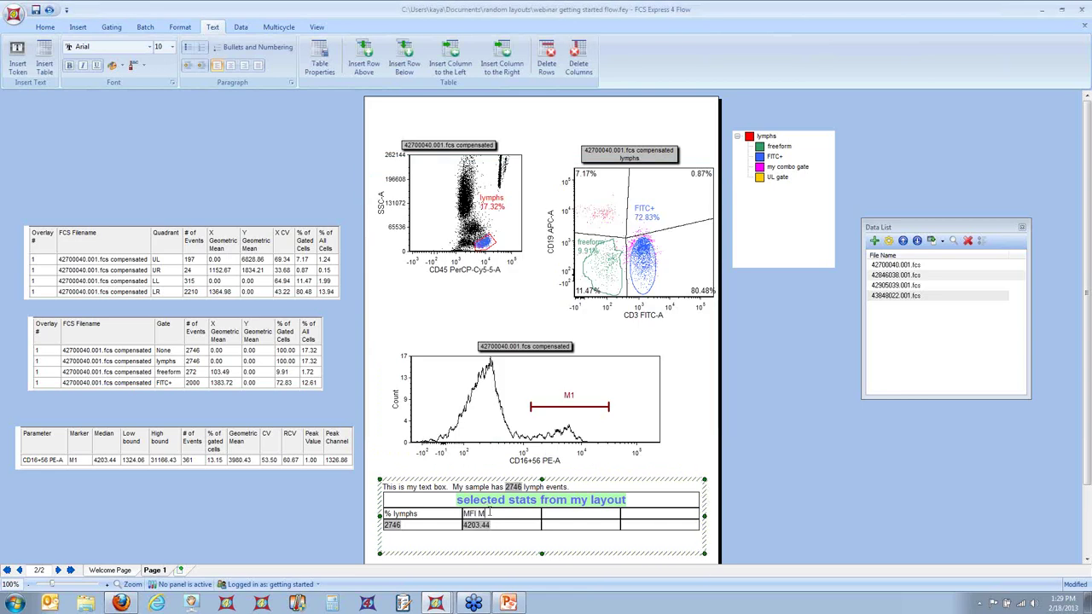
pyautogui.write('1')
pyautogui.click(482, 524)
# Add a keyword token from the SSC-A versus CD45 plot to the bottom row's third cell, choosing Keyword token as the paste format.
pyautogui.click(577, 524)
pyautogui.click(461, 177)
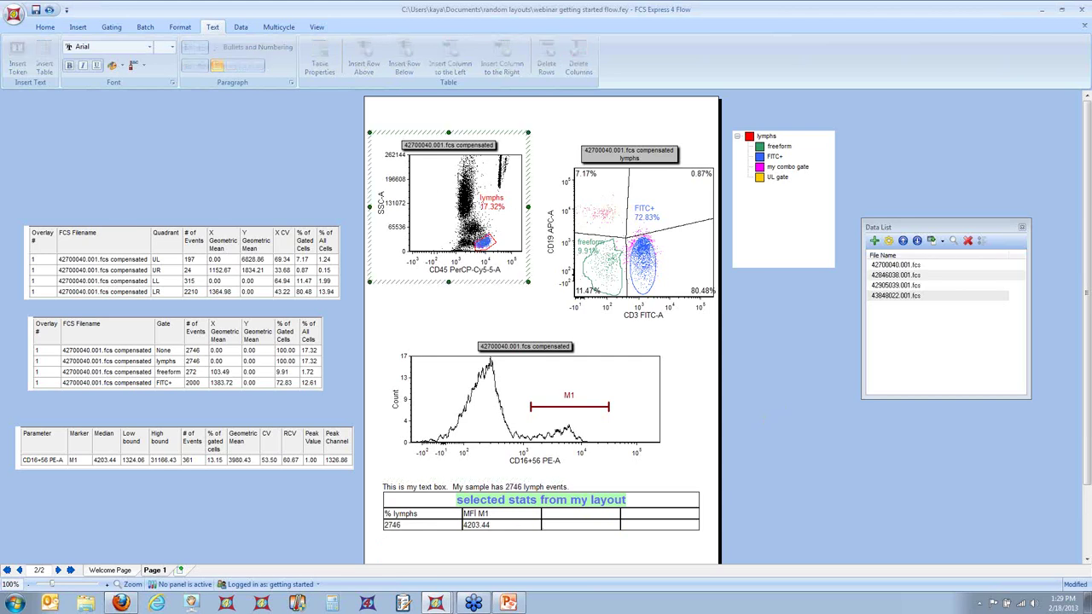
pyautogui.moveTo(488, 134); pyautogui.dragTo(597, 526)
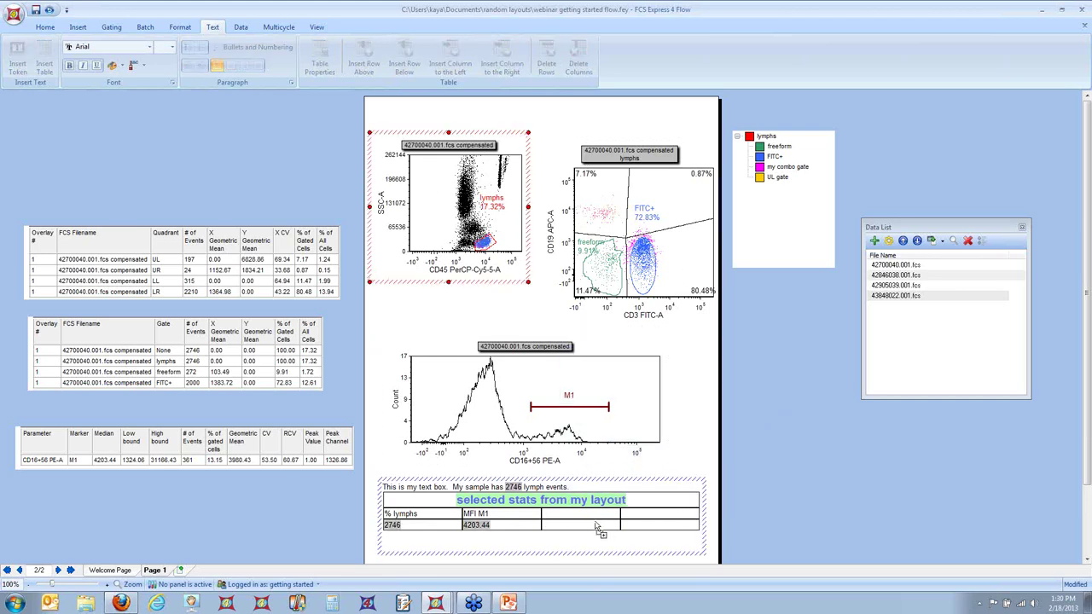
pyautogui.moveTo(516, 260); pyautogui.dragTo(772, 281)
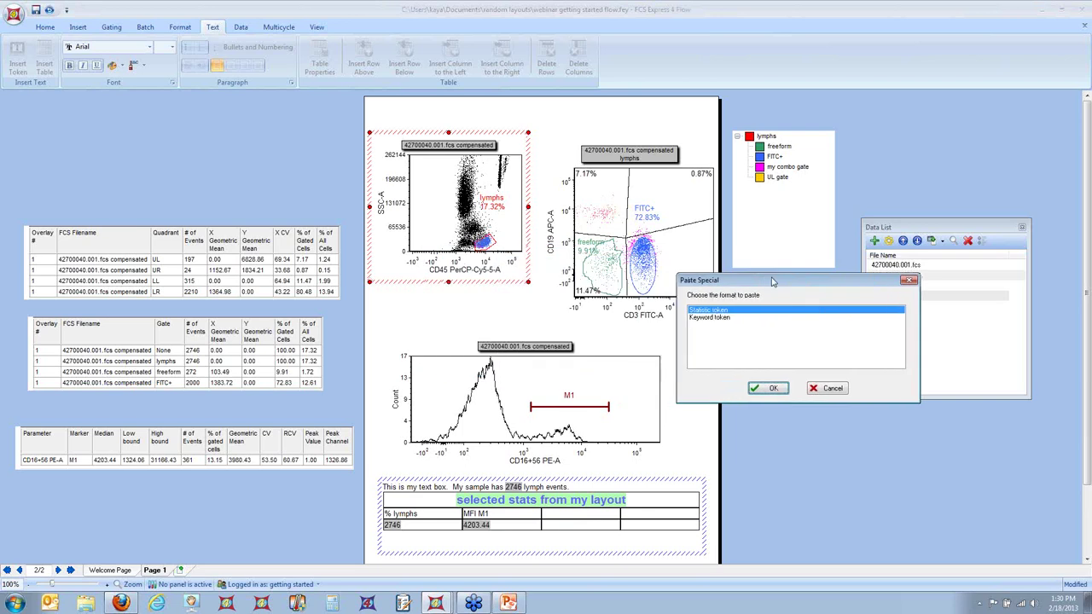
pyautogui.click(710, 317)
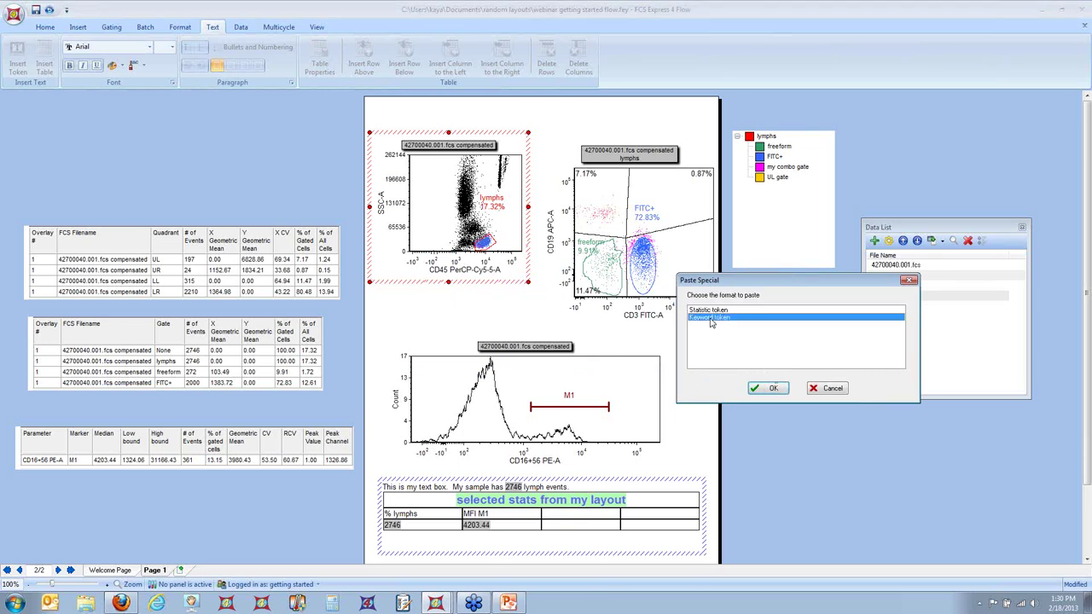
pyautogui.click(765, 388)
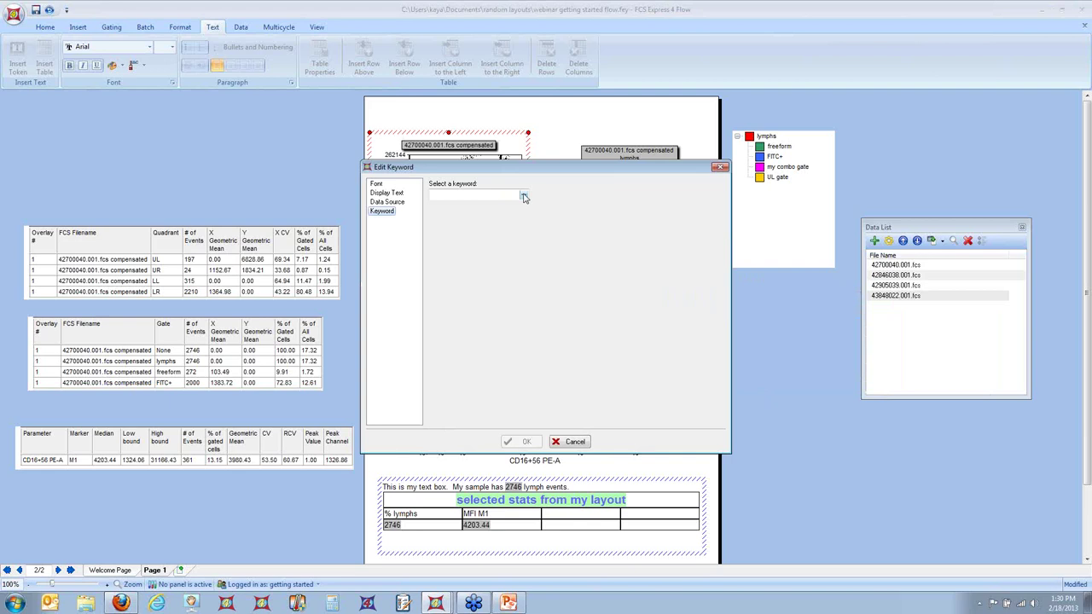
# Choose $SMNO as the token's keyword, accept it, and enter "Sample ID" as the third column's heading.
pyautogui.click(523, 195)
pyautogui.moveTo(665, 263); pyautogui.dragTo(672, 329)
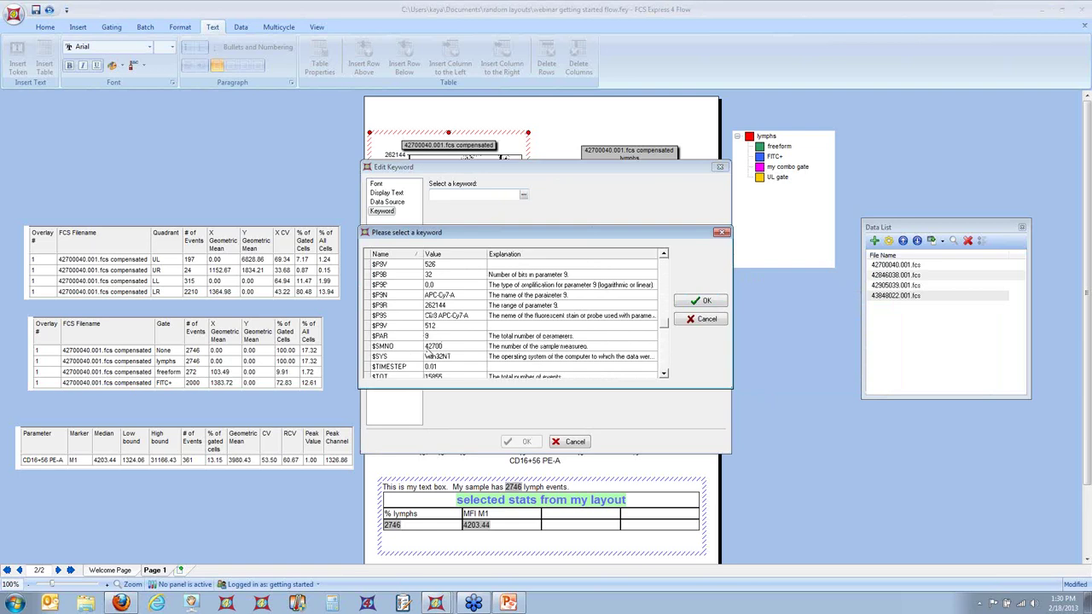
pyautogui.click(429, 348)
pyautogui.click(706, 302)
pyautogui.click(526, 441)
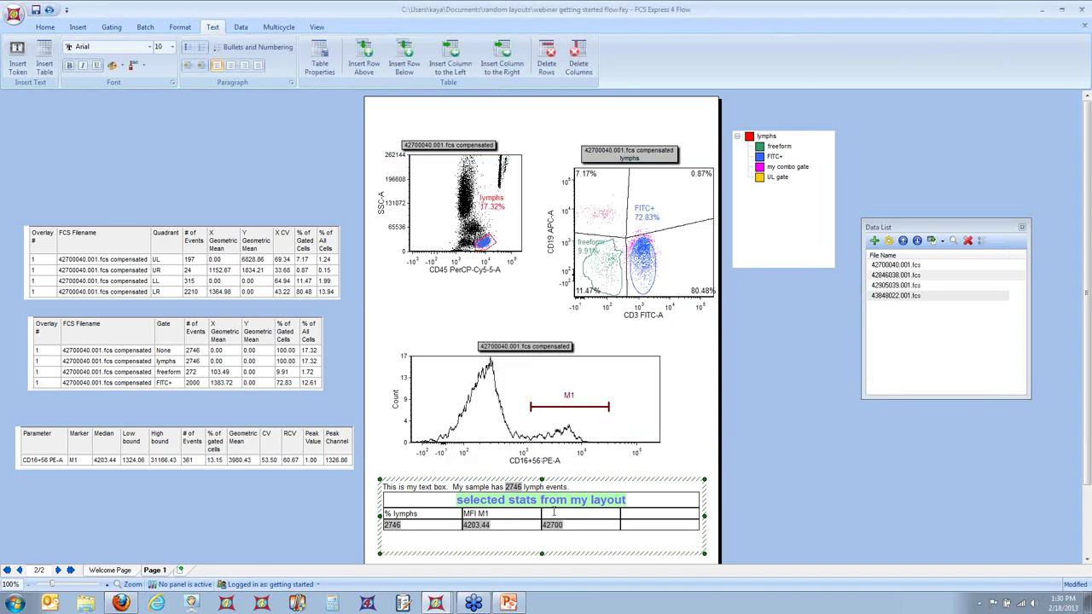
pyautogui.click(554, 511)
pyautogui.write('Sample ID')
# Examine the token types that can be inserted into the text box, and leave without inserting one.
pyautogui.rightClick(579, 525)
pyautogui.click(669, 391)
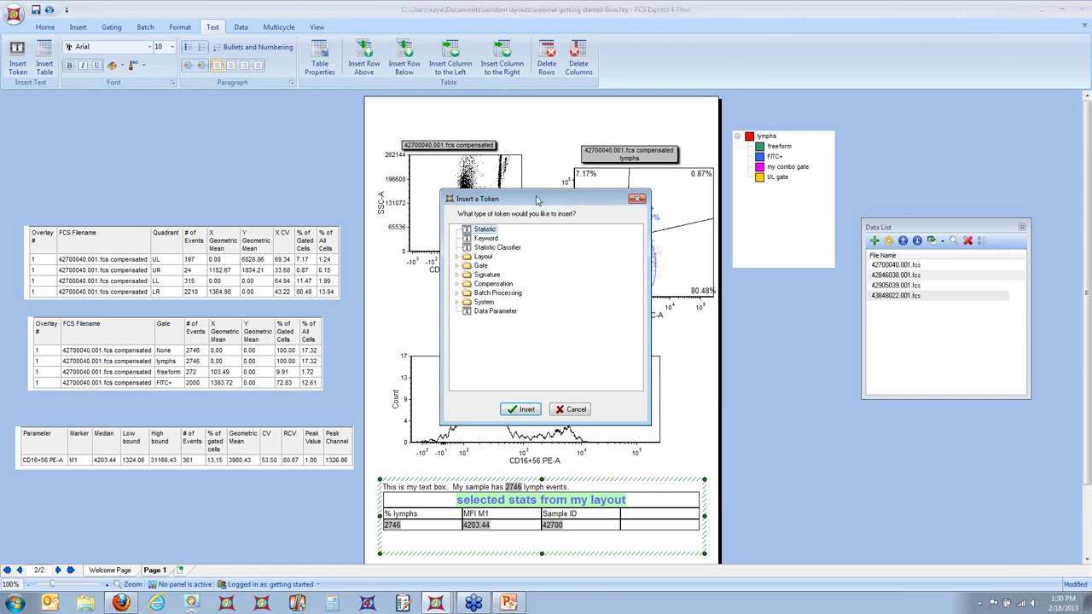
pyautogui.moveTo(536, 201); pyautogui.dragTo(740, 264)
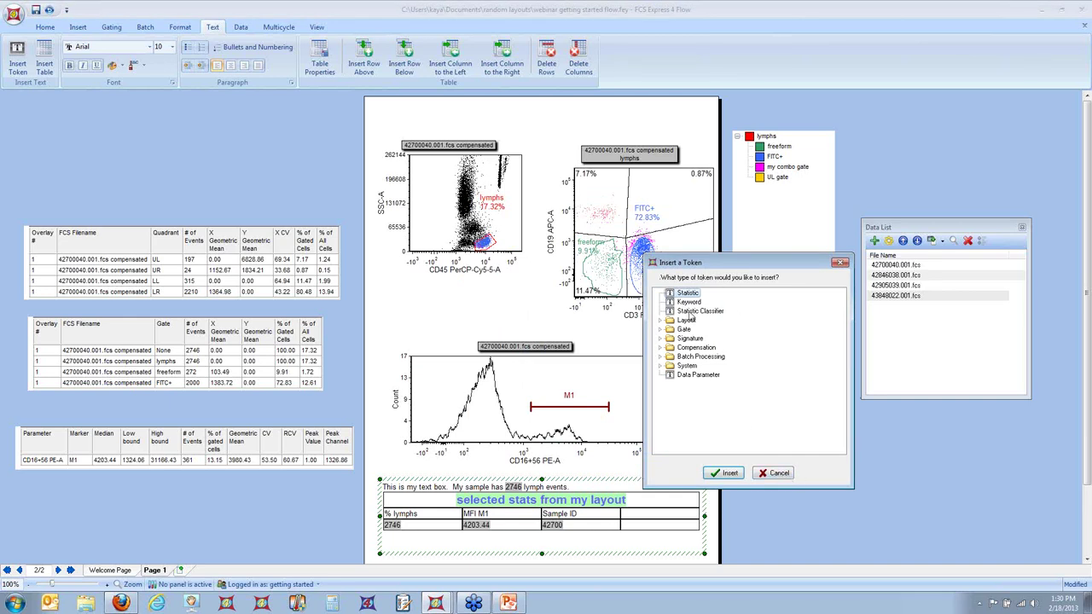
pyautogui.click(772, 475)
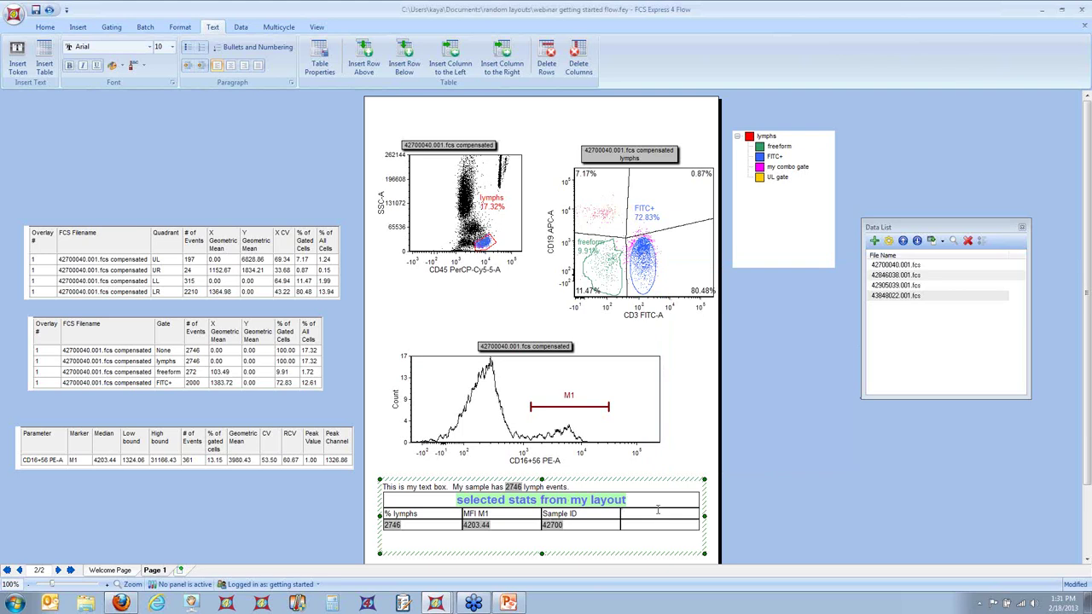
# Enter "my custom stat" as the heading of the table's fourth column.
pyautogui.click(657, 510)
pyautogui.write('my')
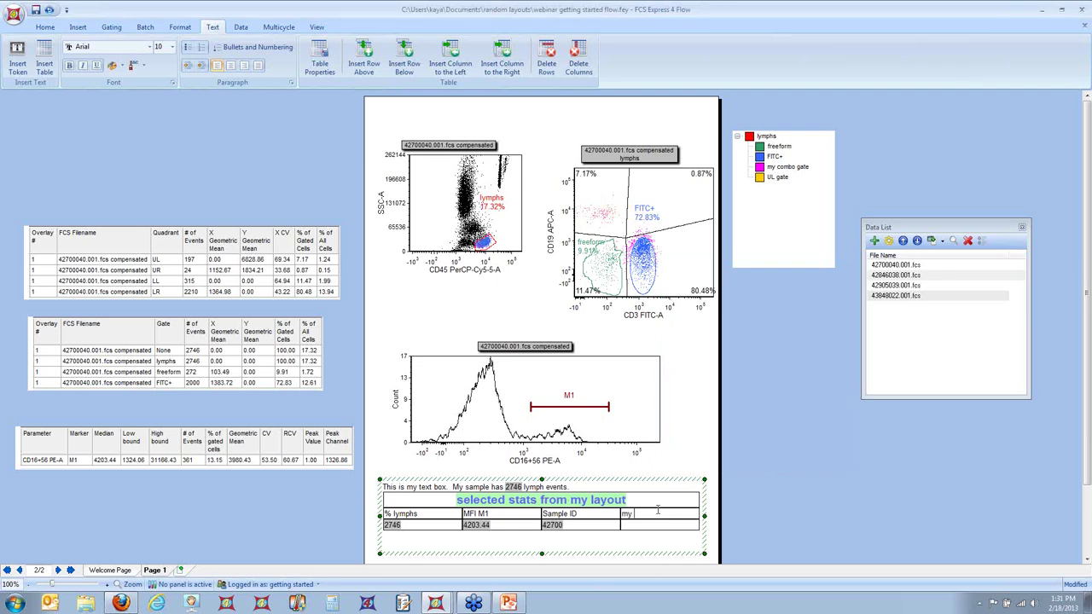
pyautogui.write(' custom stat')
# Create a custom token named "my custom stat" with the formula =2+2.
pyautogui.click(316, 27)
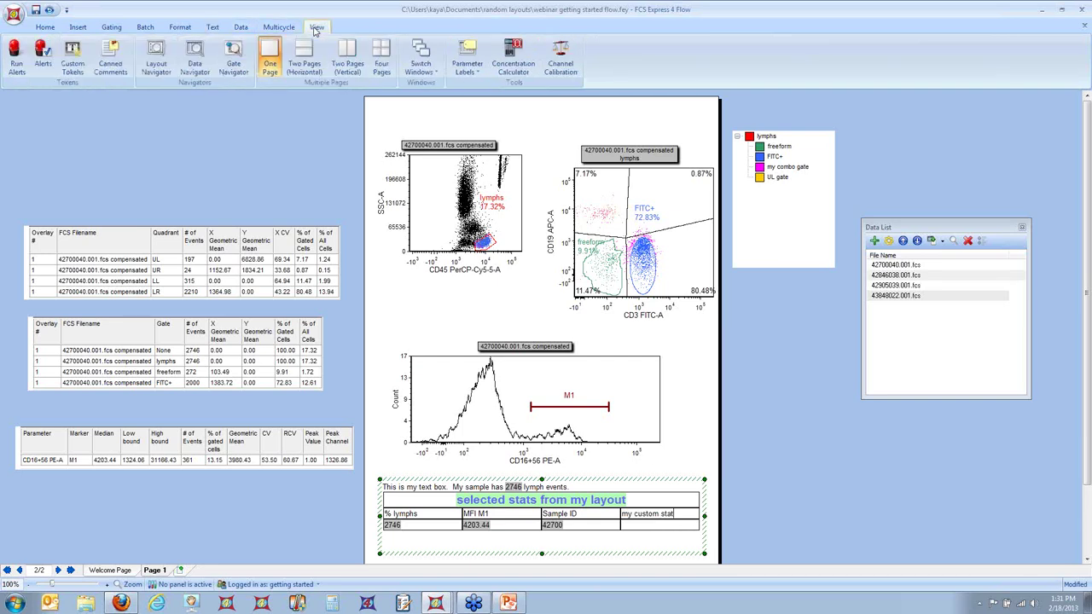
pyautogui.click(73, 59)
pyautogui.moveTo(536, 168); pyautogui.dragTo(205, 234)
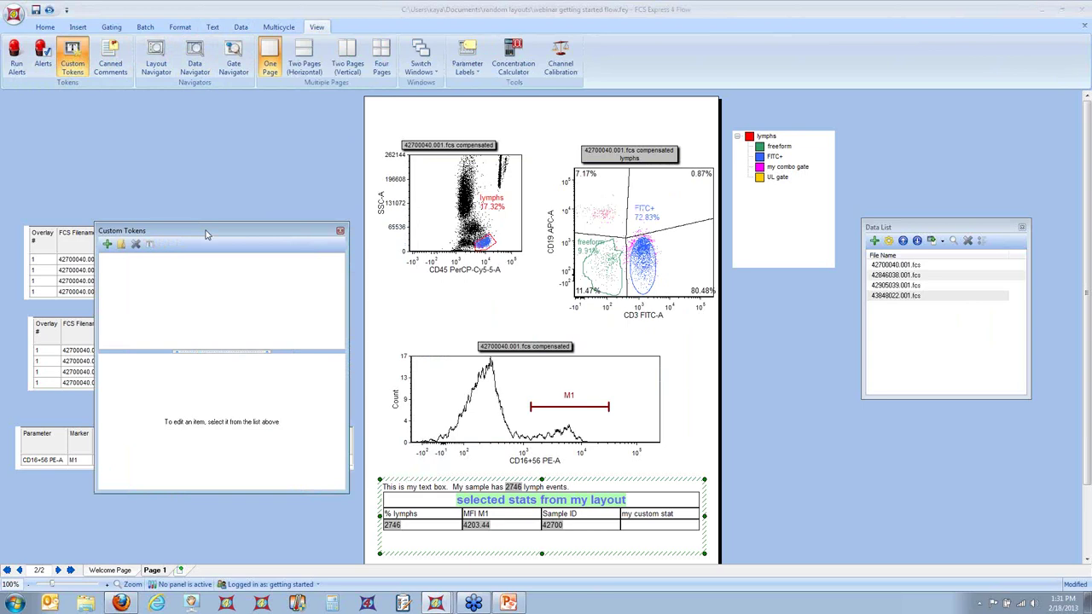
pyautogui.click(107, 245)
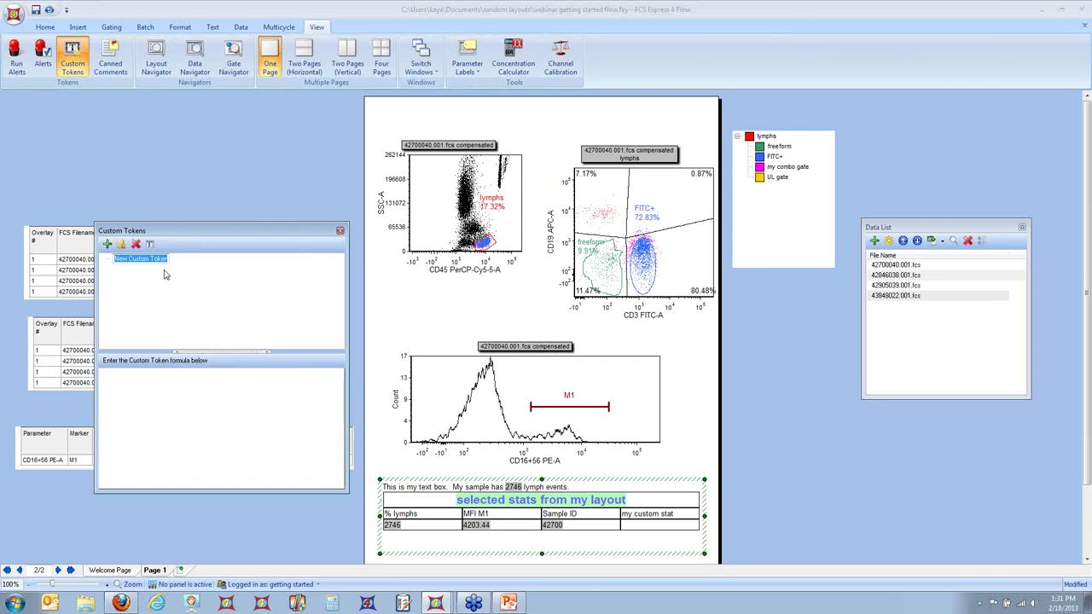
pyautogui.write('my custom stat')
pyautogui.click(198, 390)
pyautogui.write('2+2')
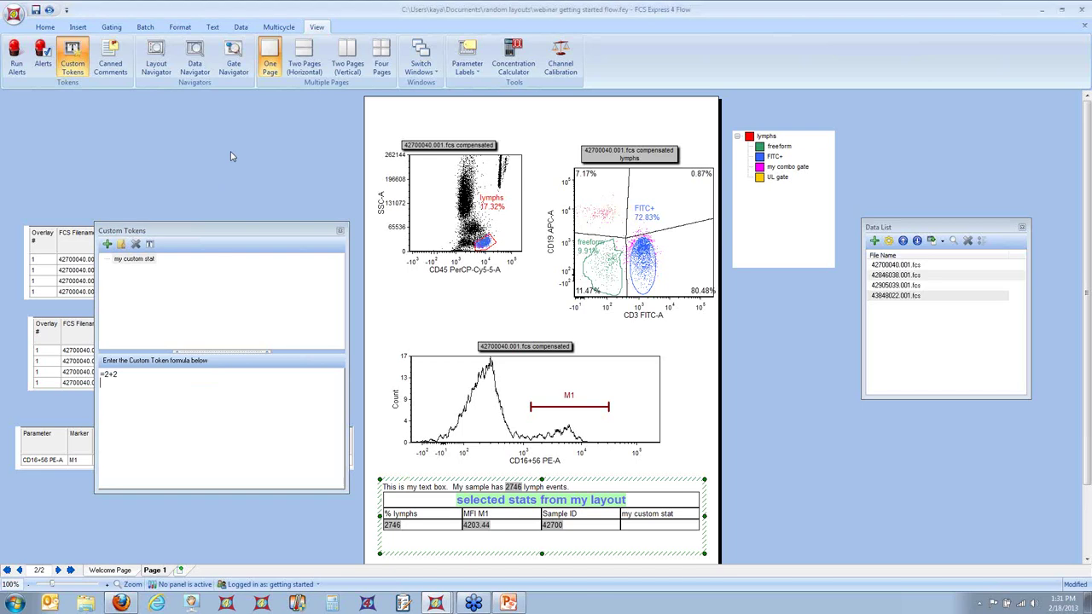
# Insert the "my custom stat" token into the bottom row's fourth cell and finish editing the text box.
pyautogui.click(132, 260)
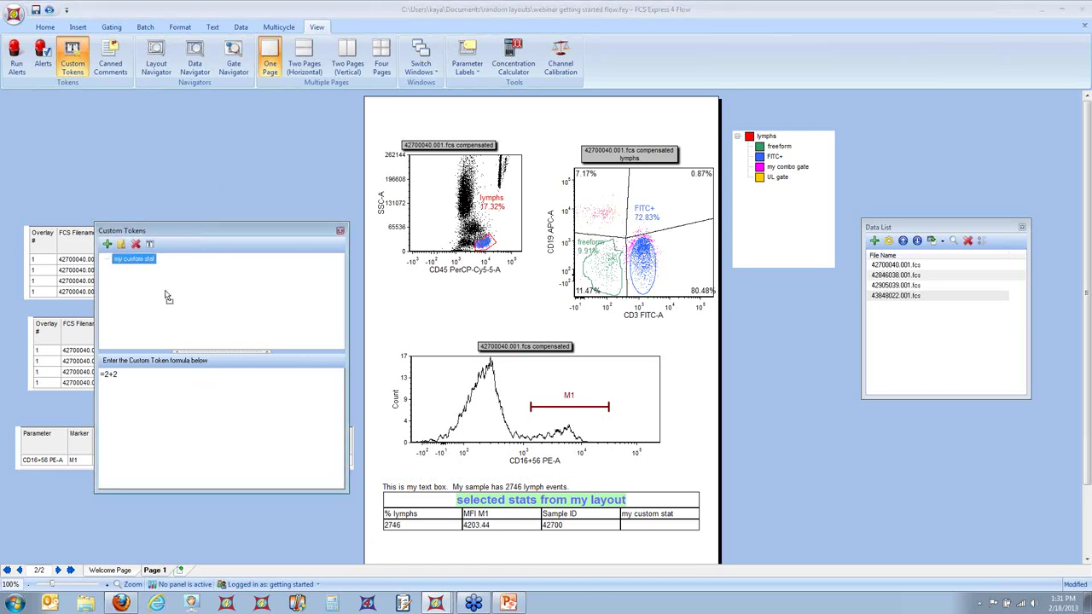
pyautogui.click(609, 548)
pyautogui.click(660, 525)
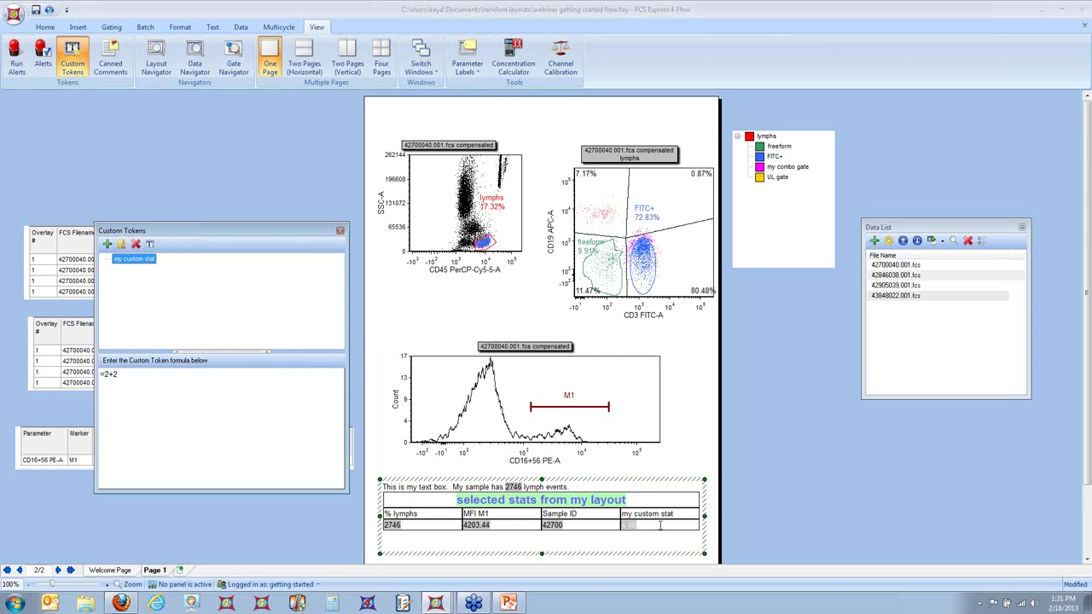
pyautogui.click(775, 509)
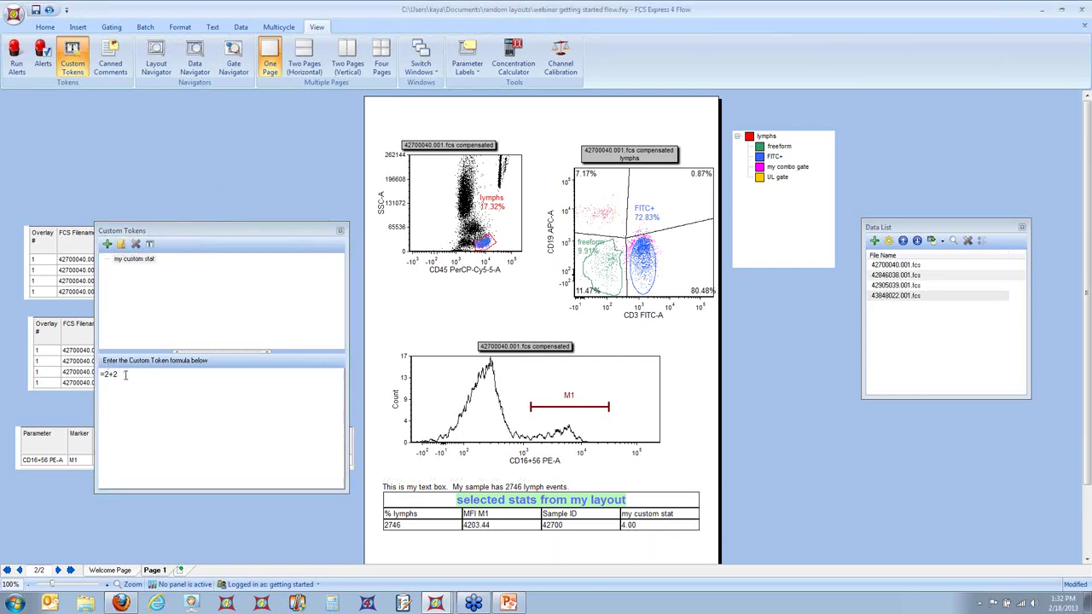
# Replace the custom token's formula with the FITC+ gate's # of Events statistic divided by 2.
pyautogui.moveTo(124, 375); pyautogui.dragTo(104, 375)
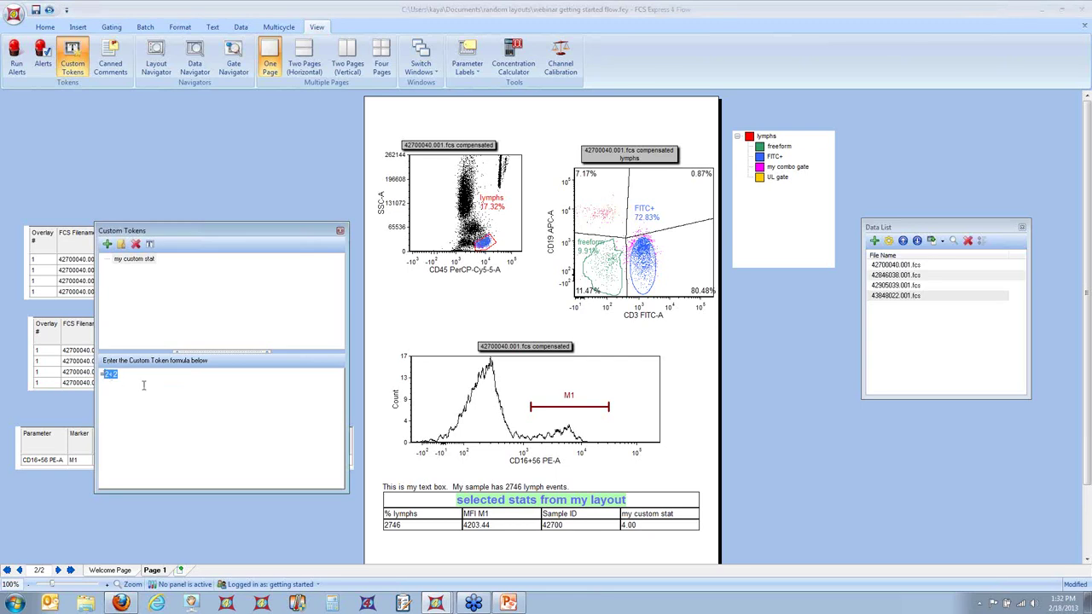
pyautogui.press('BackSpace')
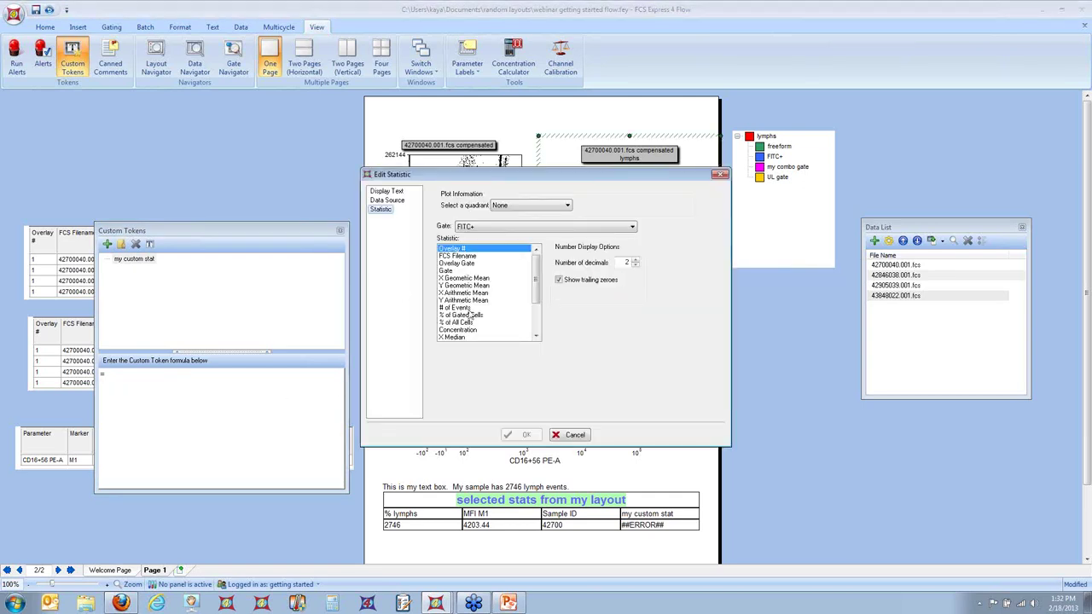
pyautogui.click(469, 307)
pyautogui.click(522, 435)
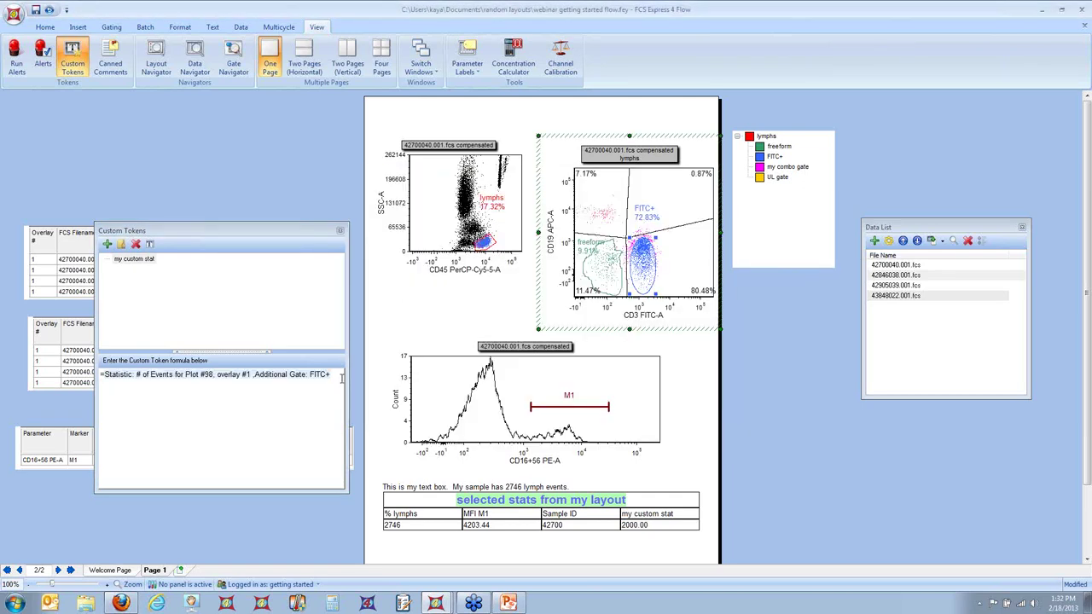
pyautogui.write('/2')
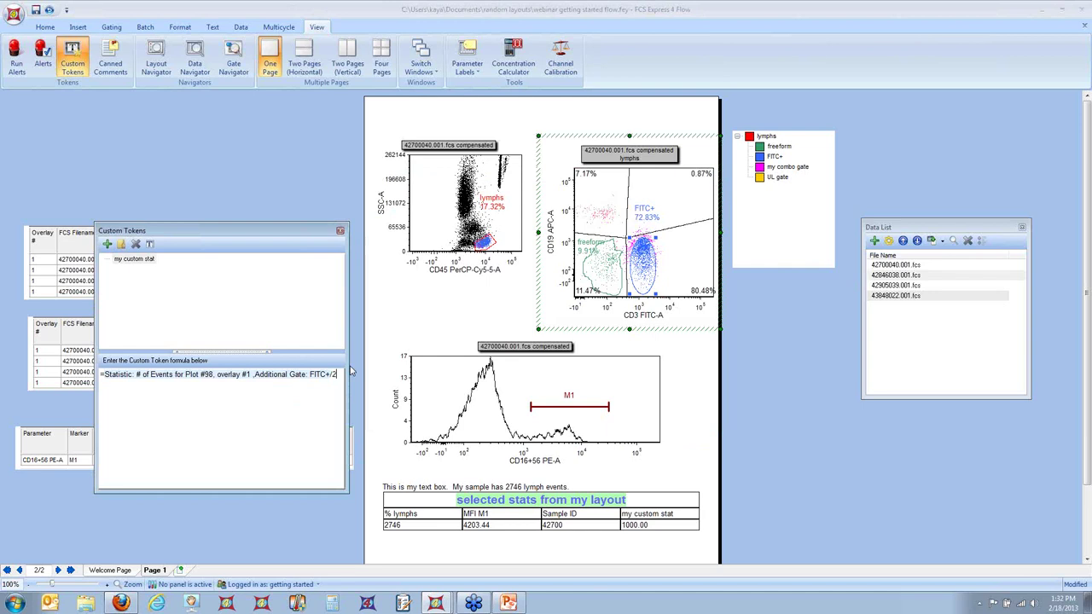
pyautogui.click(810, 455)
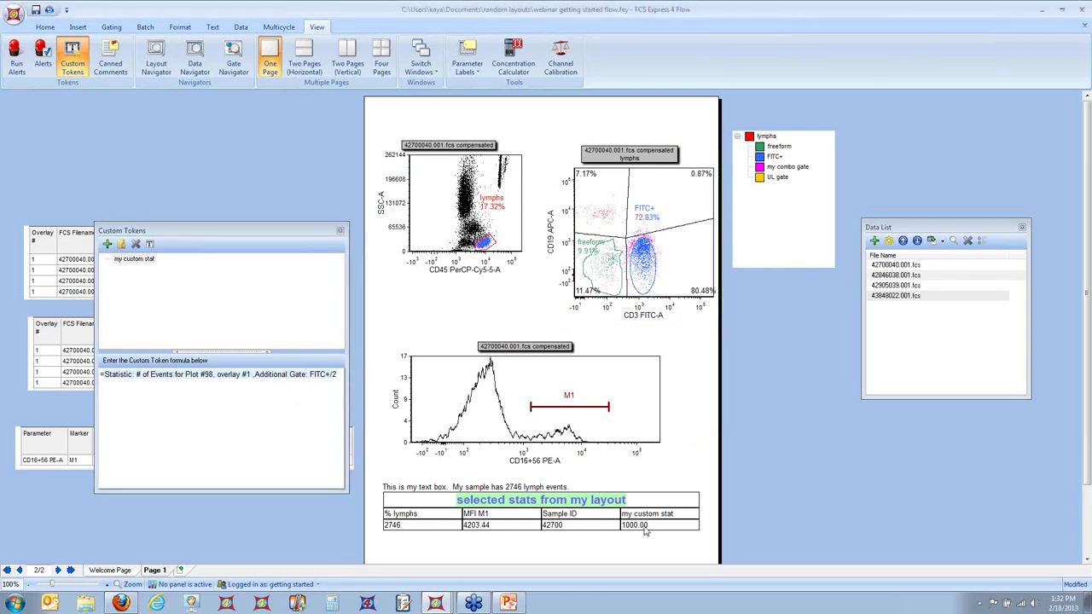
# Reshape the FITC+ gate on the CD19 APC-A versus CD3 FITC-A plot, first widening it, then making it narrower again.
pyautogui.click(641, 280)
pyautogui.moveTo(669, 235); pyautogui.dragTo(669, 236)
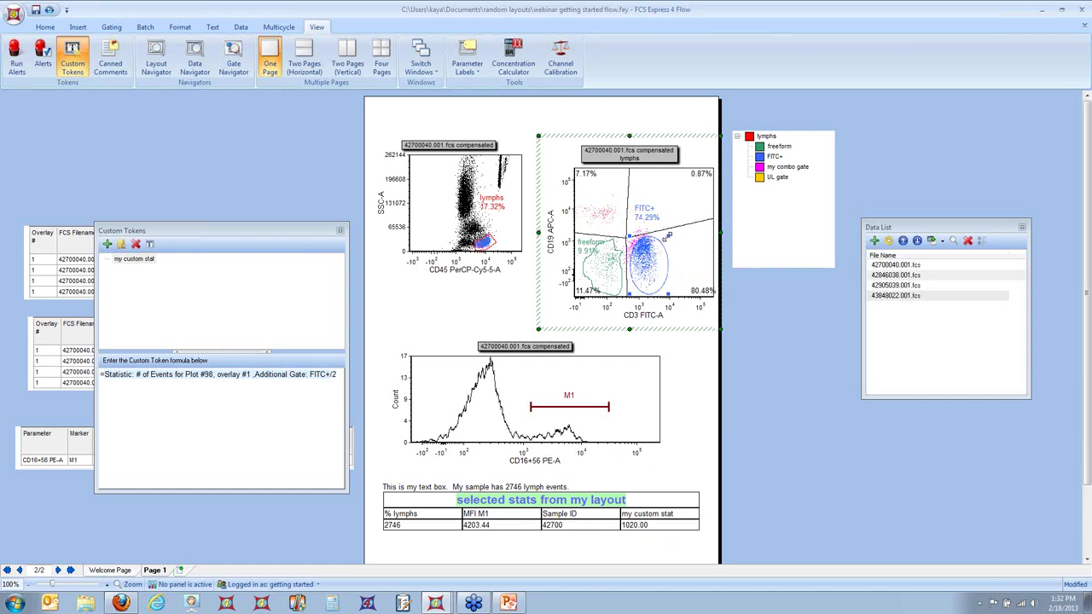
pyautogui.click(658, 233)
pyautogui.moveTo(658, 234); pyautogui.dragTo(655, 248)
# Replace the divisor 2 in the custom token's formula with the freeform gate's # of Events statistic.
pyautogui.doubleClick(334, 375)
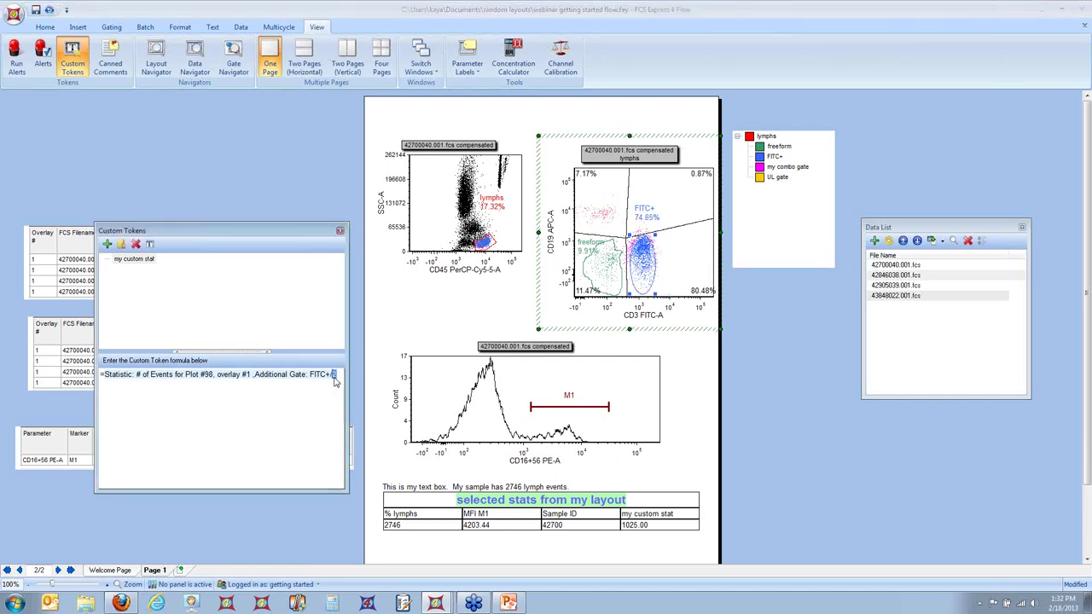
pyautogui.press('BackSpace')
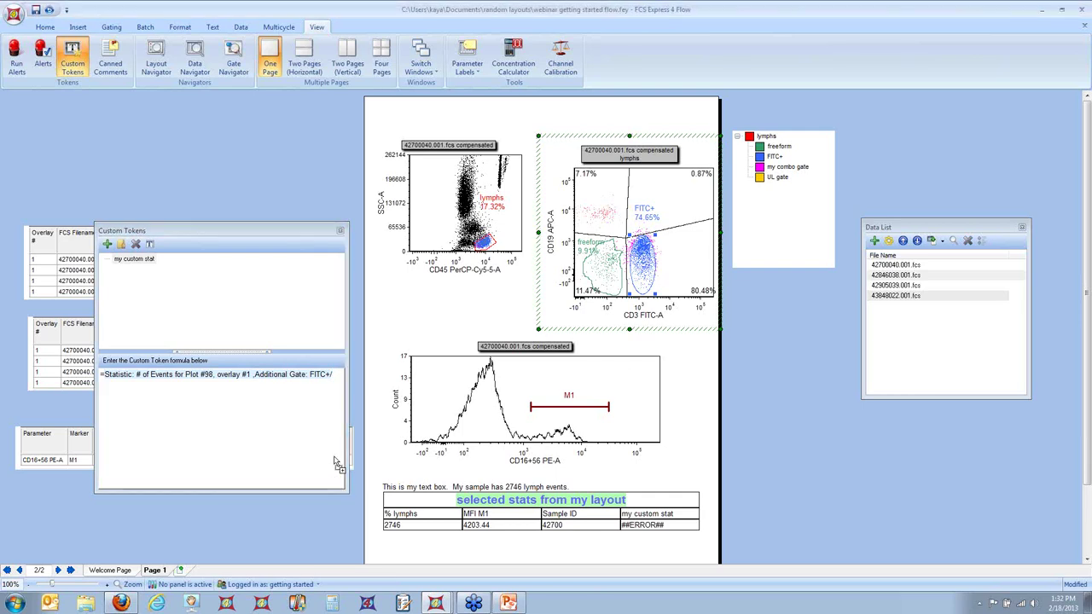
pyautogui.doubleClick(335, 383)
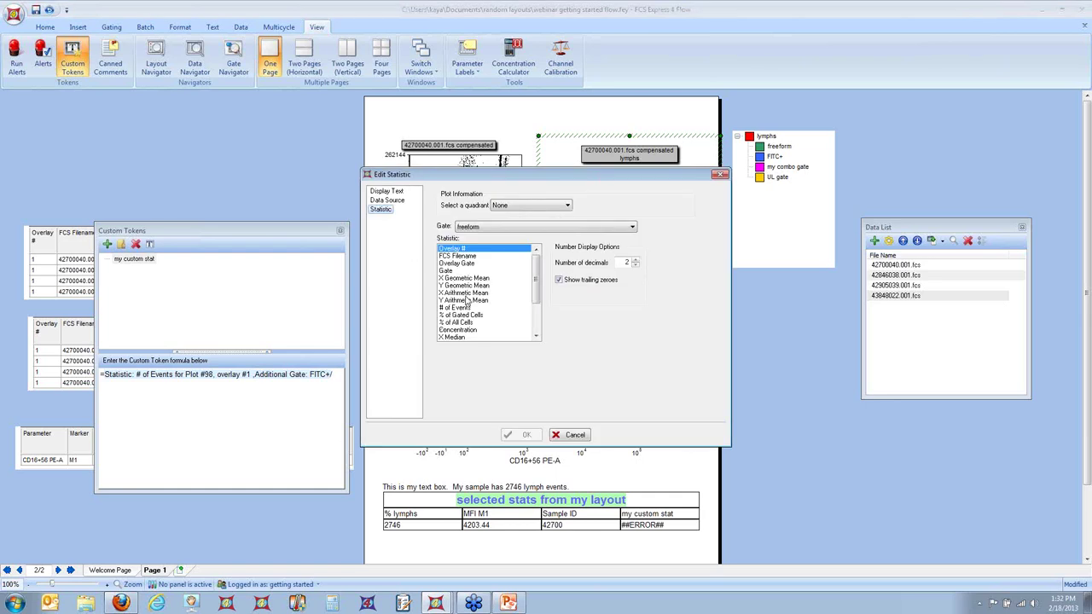
pyautogui.click(507, 436)
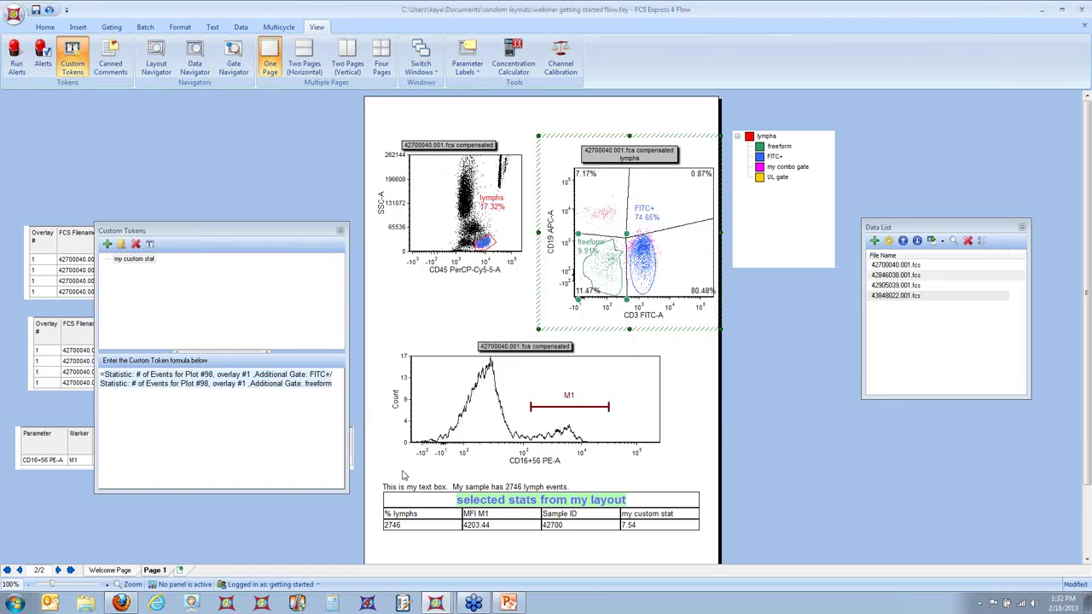
pyautogui.click(825, 421)
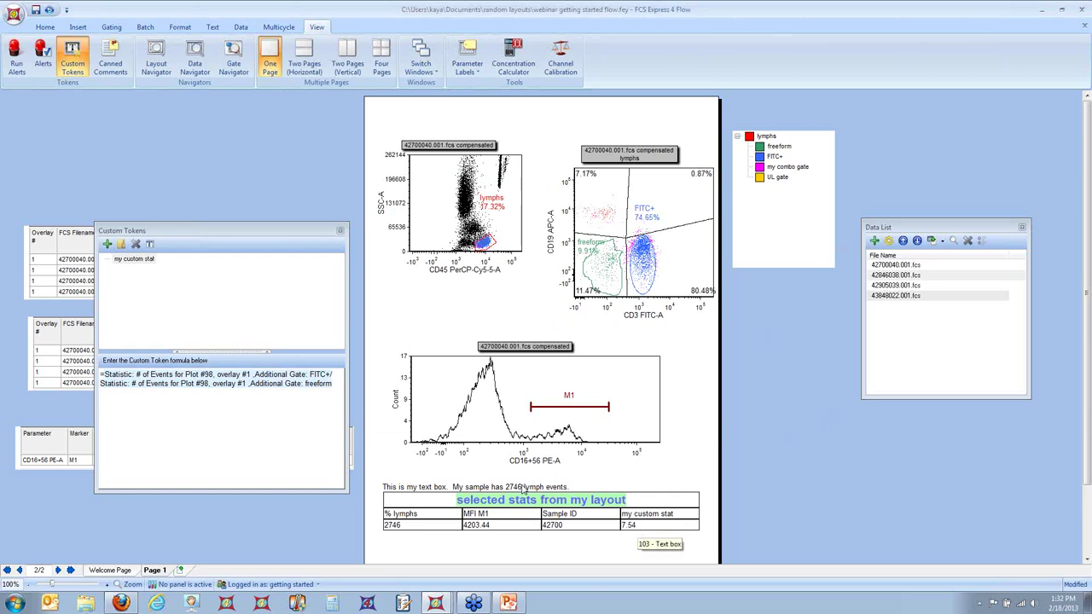
# Examine the functions available for the custom token formula without inserting one, and close the Custom Tokens window.
pyautogui.click(335, 386)
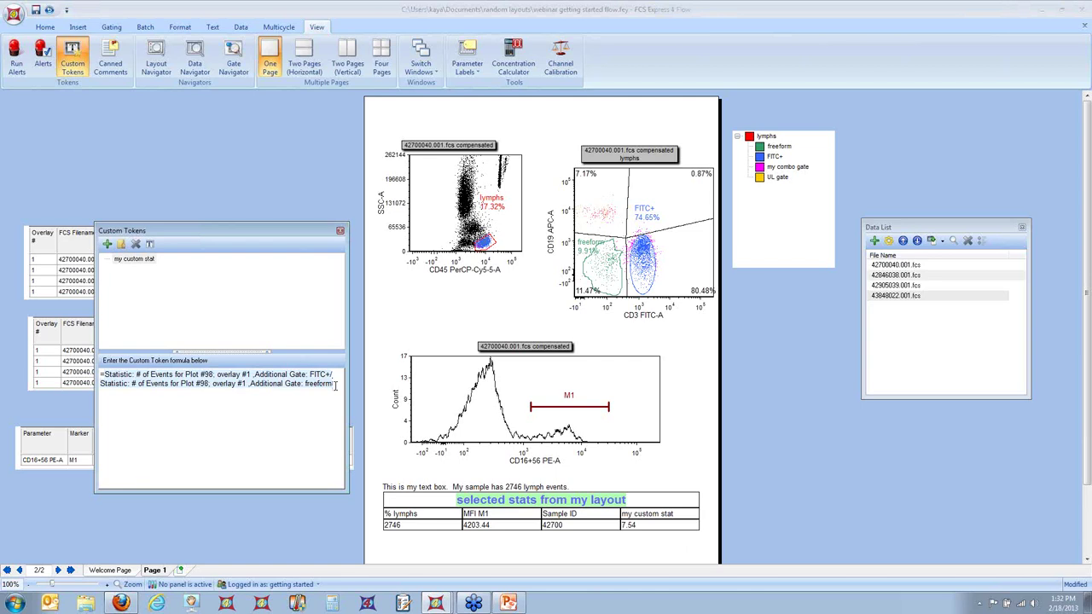
pyautogui.rightClick(335, 386)
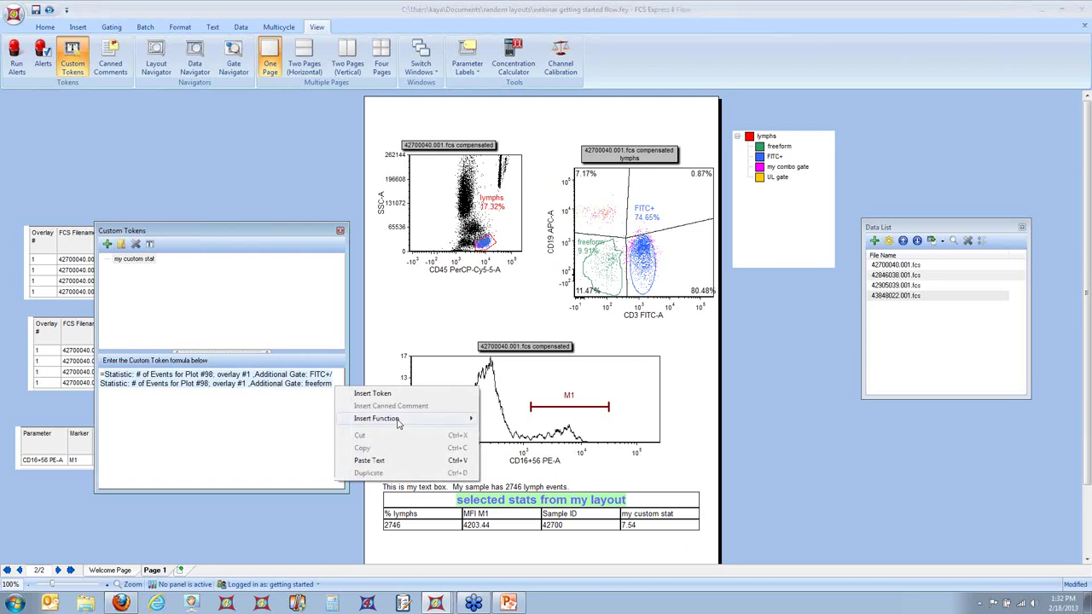
pyautogui.moveTo(397, 422)
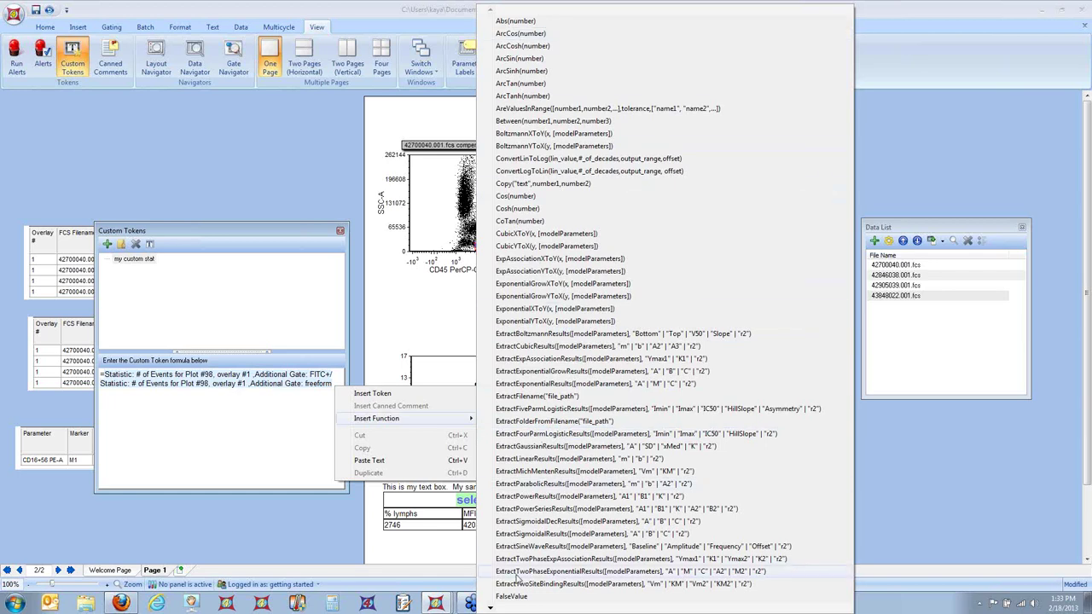
pyautogui.moveTo(491, 608)
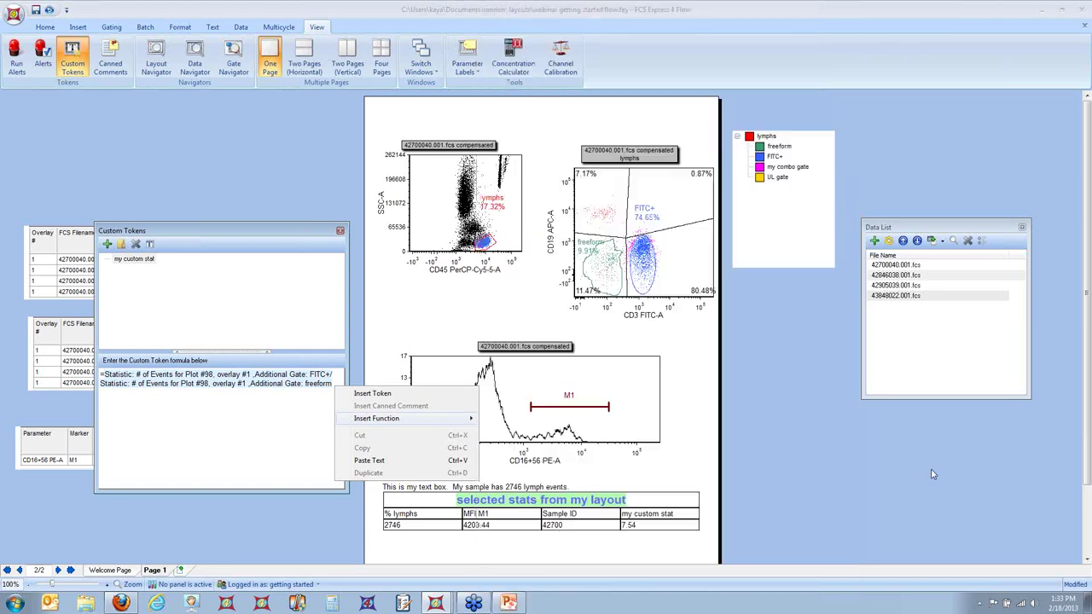
pyautogui.click(277, 241)
pyautogui.moveTo(277, 229); pyautogui.dragTo(273, 106)
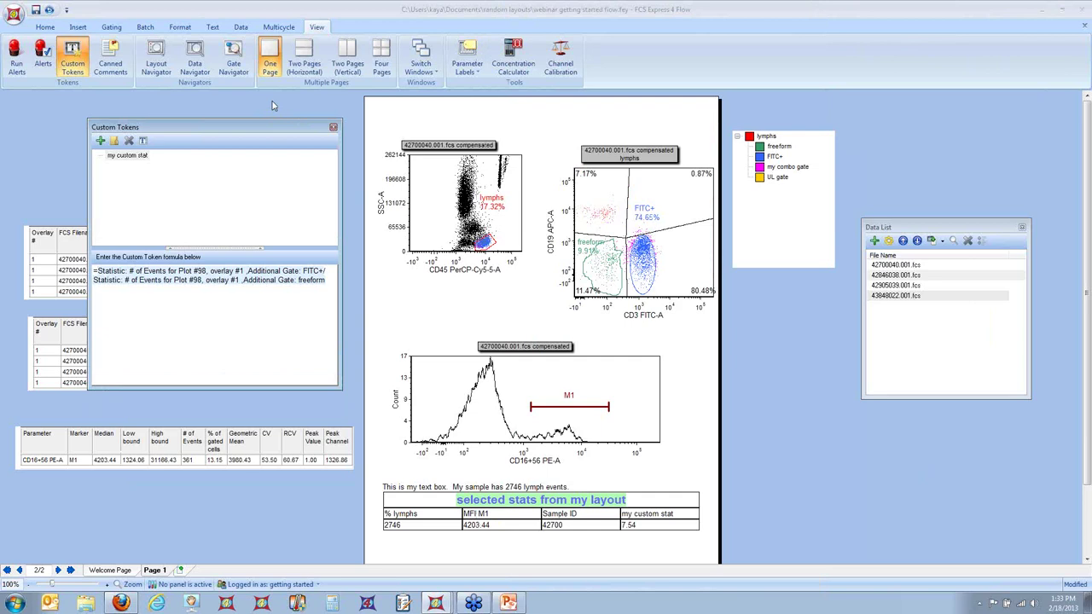
pyautogui.click(333, 129)
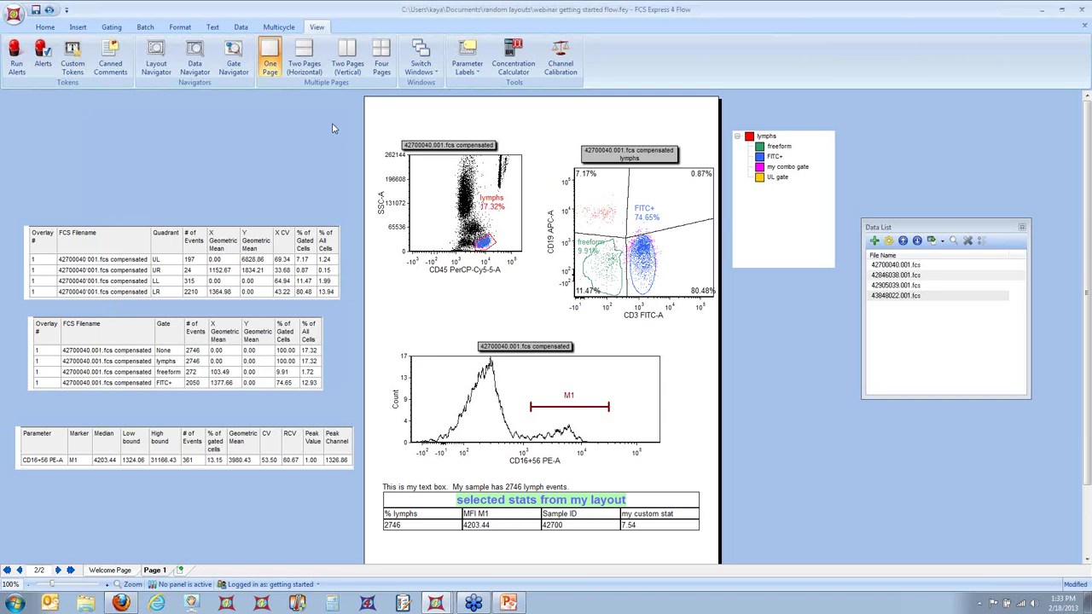
# Save the layout under a new name, "our webinar", on the Desktop.
pyautogui.click(15, 17)
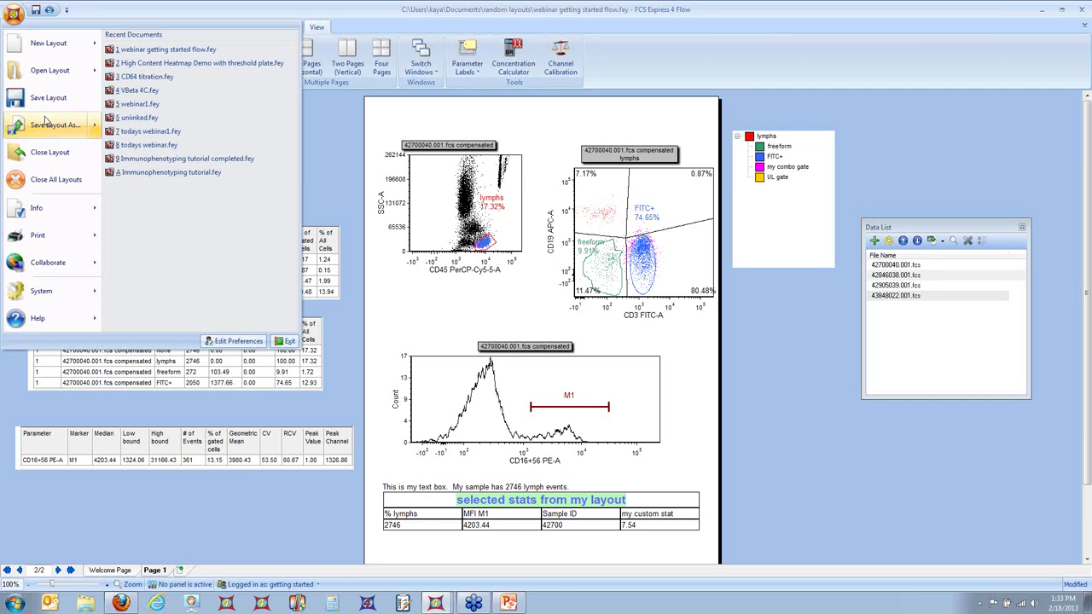
pyautogui.moveTo(48, 125)
pyautogui.click(157, 73)
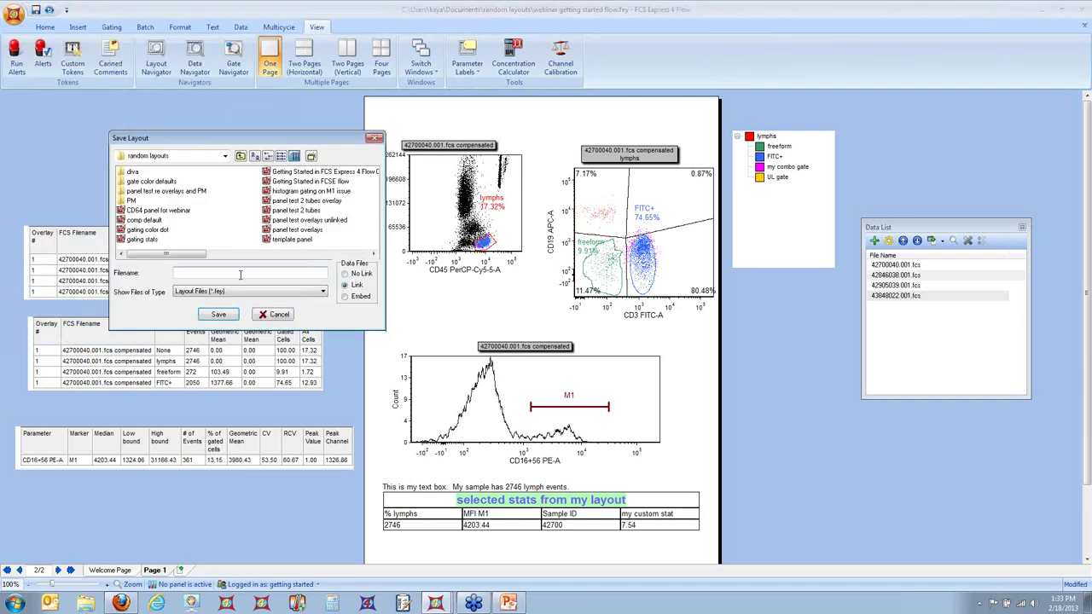
pyautogui.click(226, 156)
pyautogui.click(139, 168)
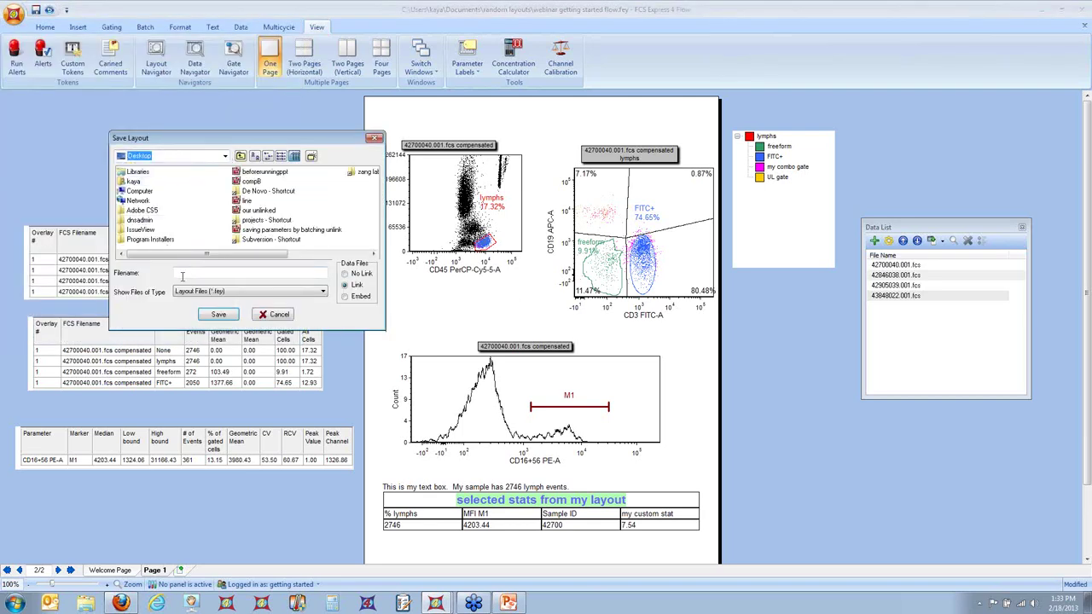
pyautogui.click(183, 274)
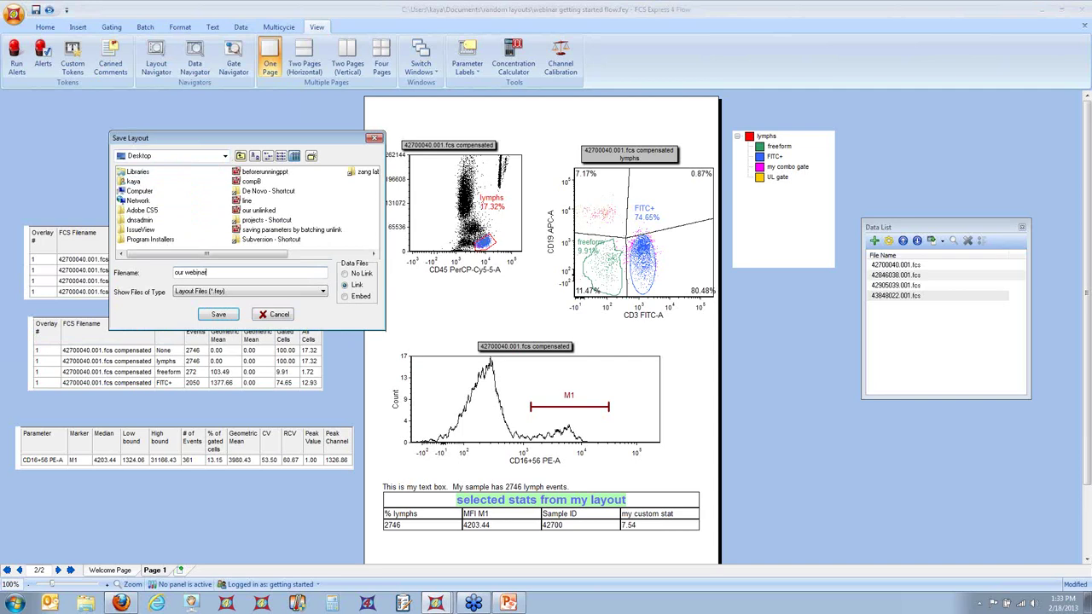
pyautogui.click(220, 314)
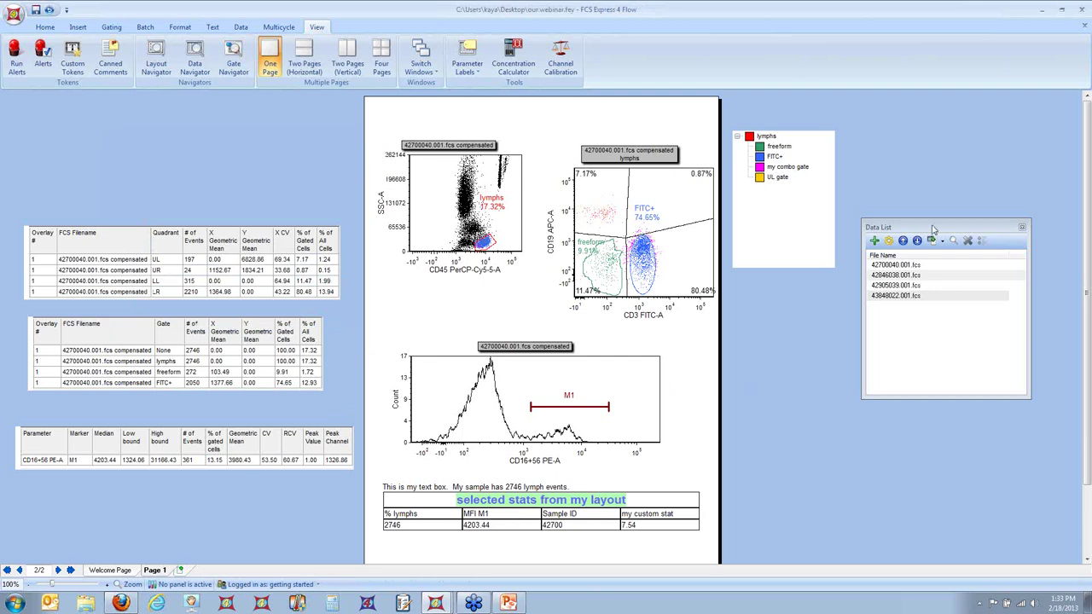
# Shrink the Data List and the gate hierarchy view and move both beside the page, above the statistics tables.
pyautogui.moveTo(934, 228); pyautogui.dragTo(898, 104)
pyautogui.click(210, 258)
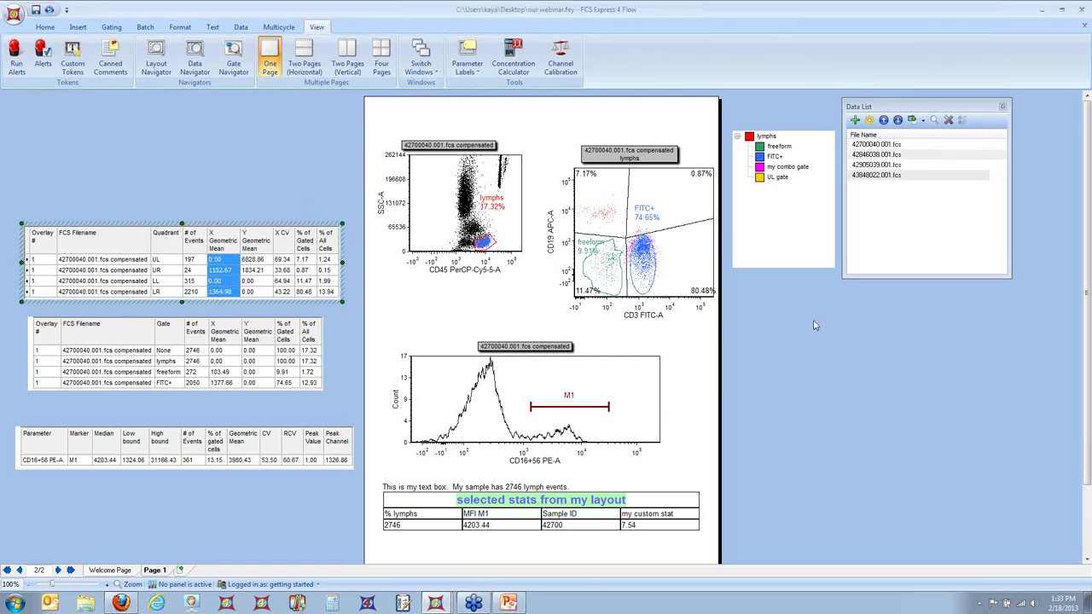
pyautogui.moveTo(1008, 276); pyautogui.dragTo(968, 241)
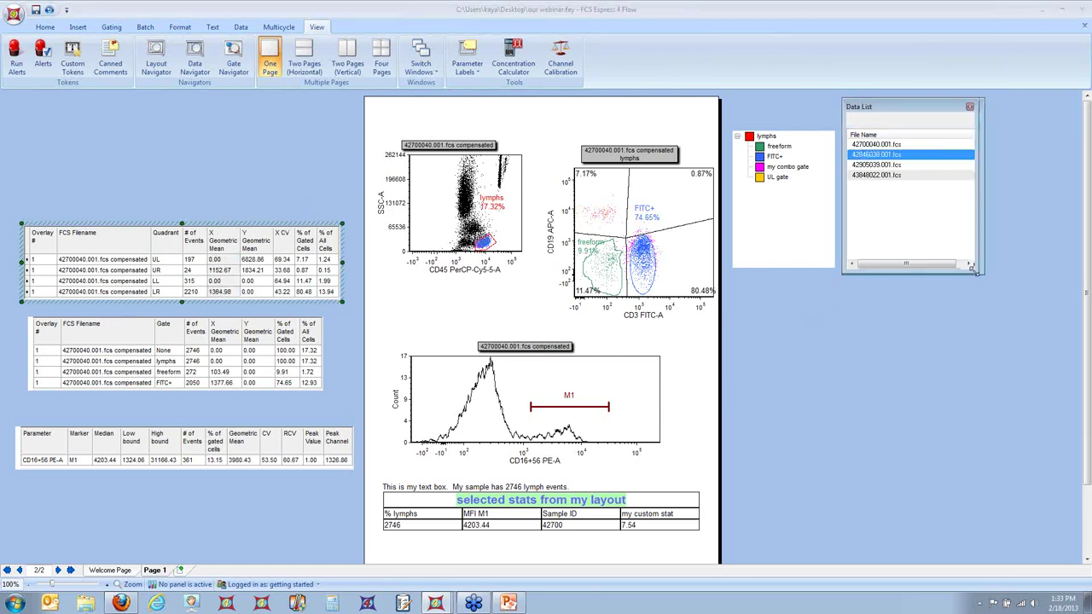
pyautogui.moveTo(901, 106); pyautogui.dragTo(114, 100)
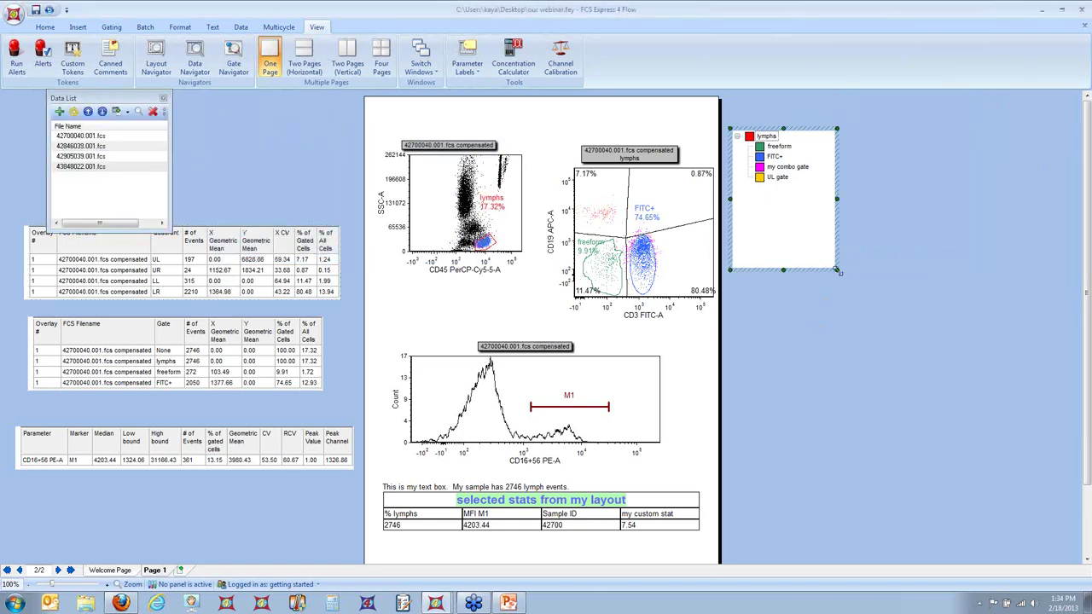
pyautogui.click(837, 270)
pyautogui.moveTo(838, 225); pyautogui.dragTo(835, 206)
pyautogui.moveTo(809, 131); pyautogui.dragTo(252, 126)
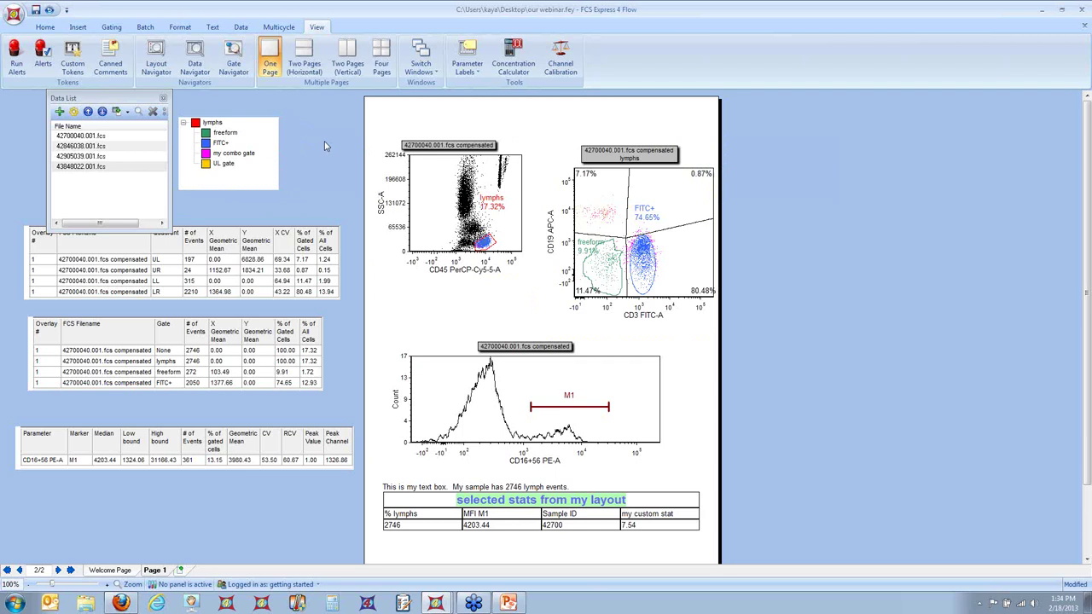
# Show the batch actions and dock their window beside the layout page.
pyautogui.click(144, 27)
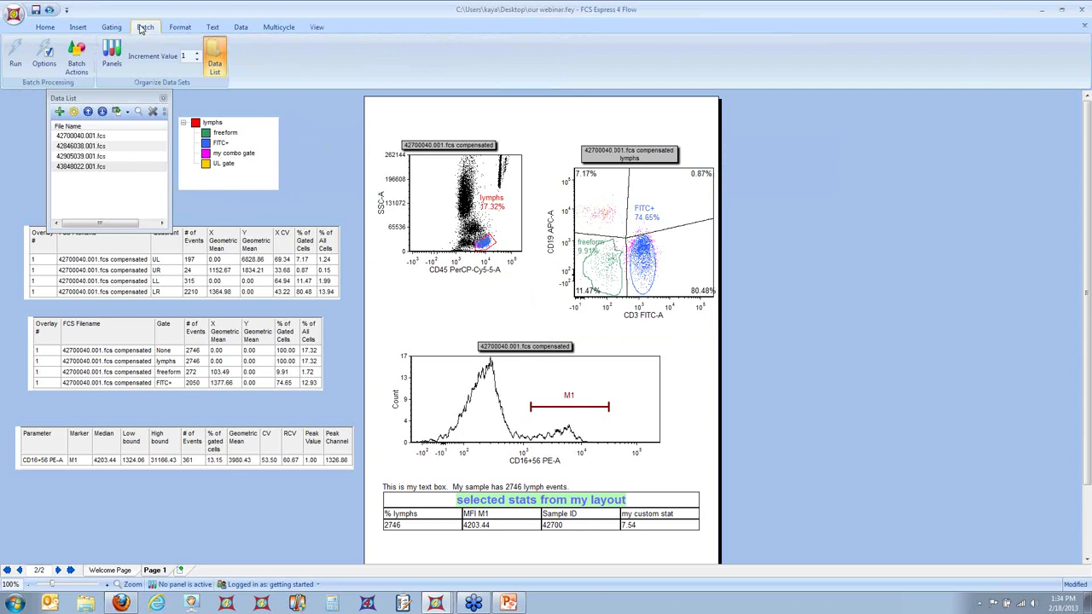
pyautogui.click(80, 58)
pyautogui.moveTo(567, 122); pyautogui.dragTo(890, 165)
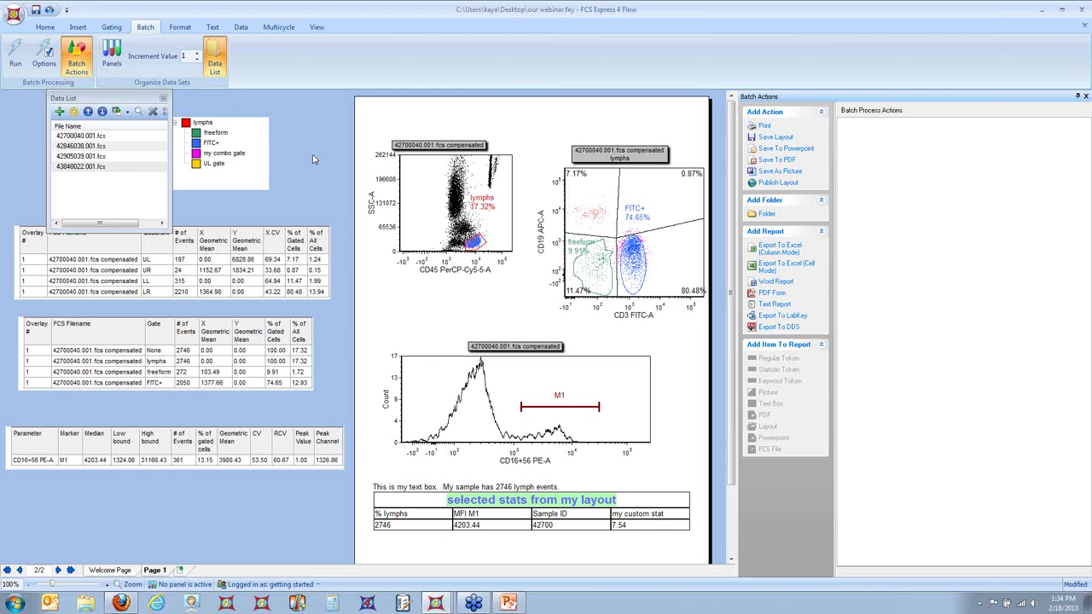
# Move the gate hierarchy view clear of the Data List, and make the Data List slightly wider and shorter.
pyautogui.click(245, 120)
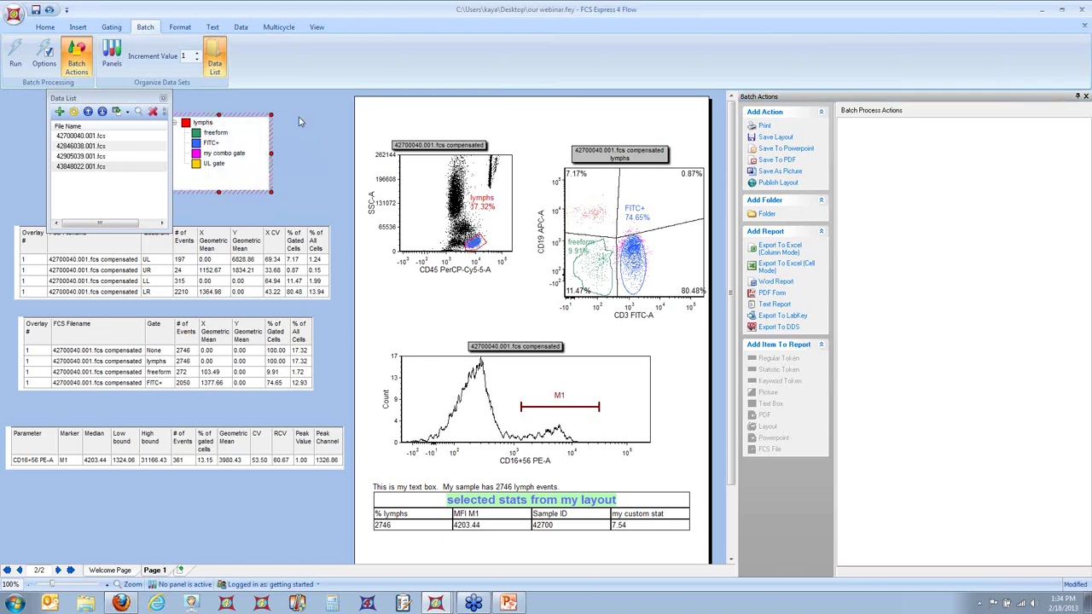
pyautogui.moveTo(246, 119); pyautogui.dragTo(299, 121)
pyautogui.moveTo(168, 231); pyautogui.dragTo(181, 205)
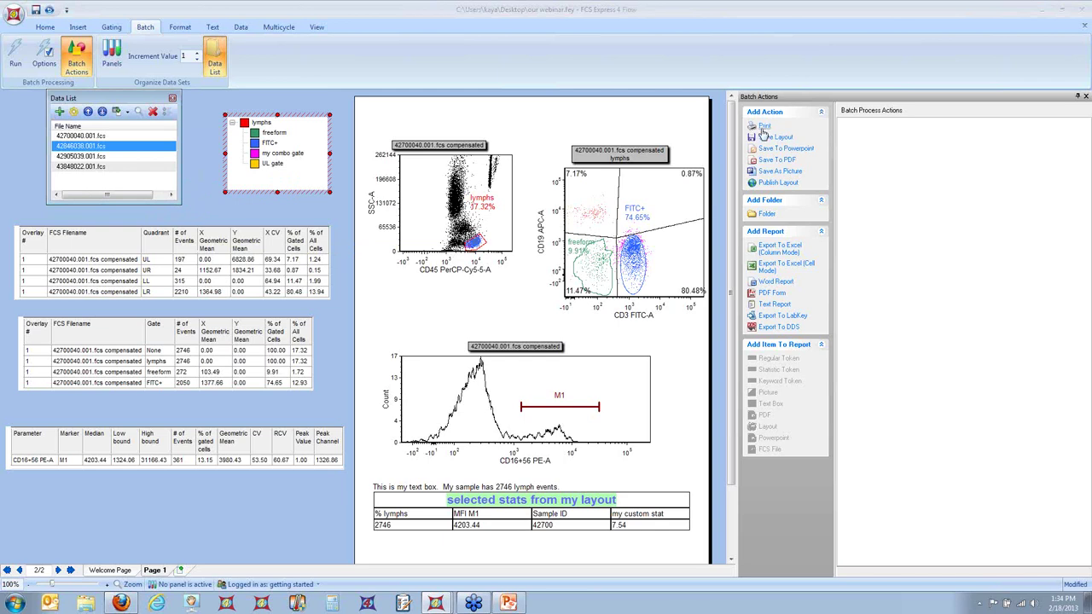
# Add a Print batch action for all pages with one copy.
pyautogui.click(765, 126)
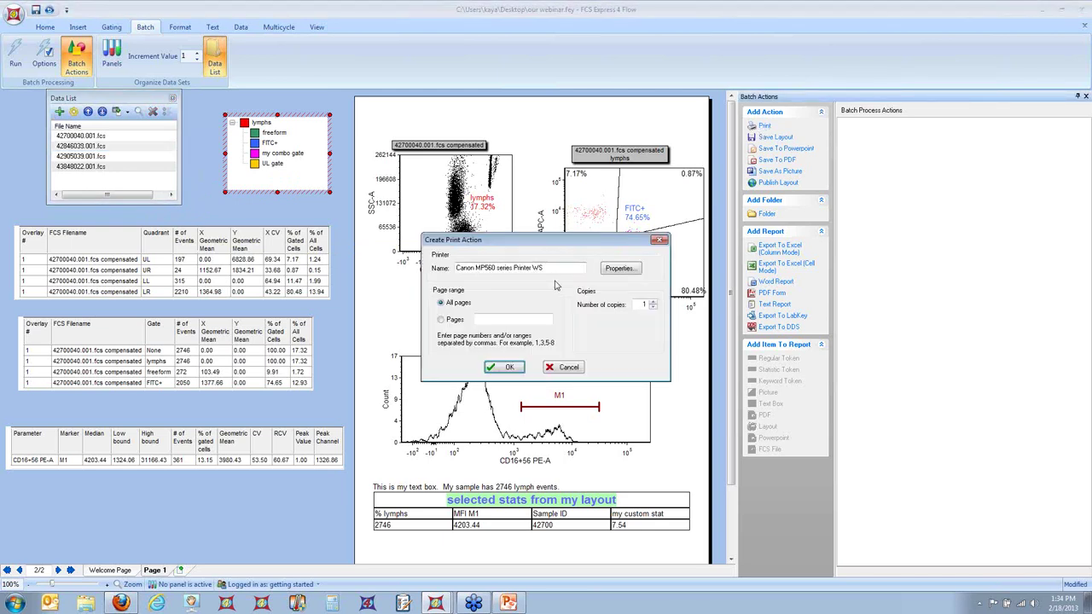
pyautogui.click(493, 368)
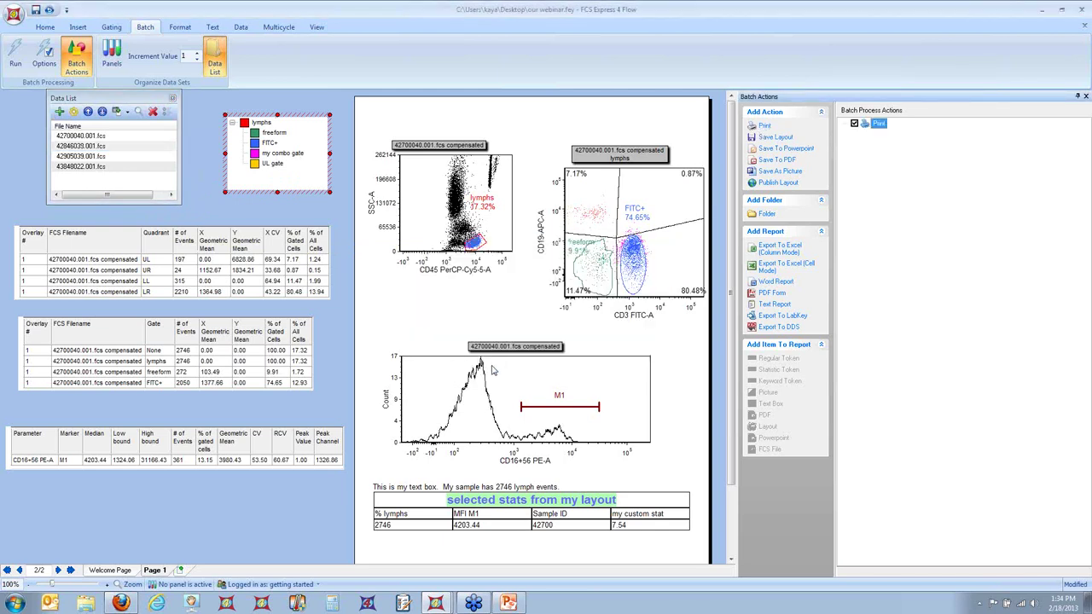
# Set up a PowerPoint export batch action for the current page that opens after saving, with output file "my ppt" on the Desktop.
pyautogui.click(788, 149)
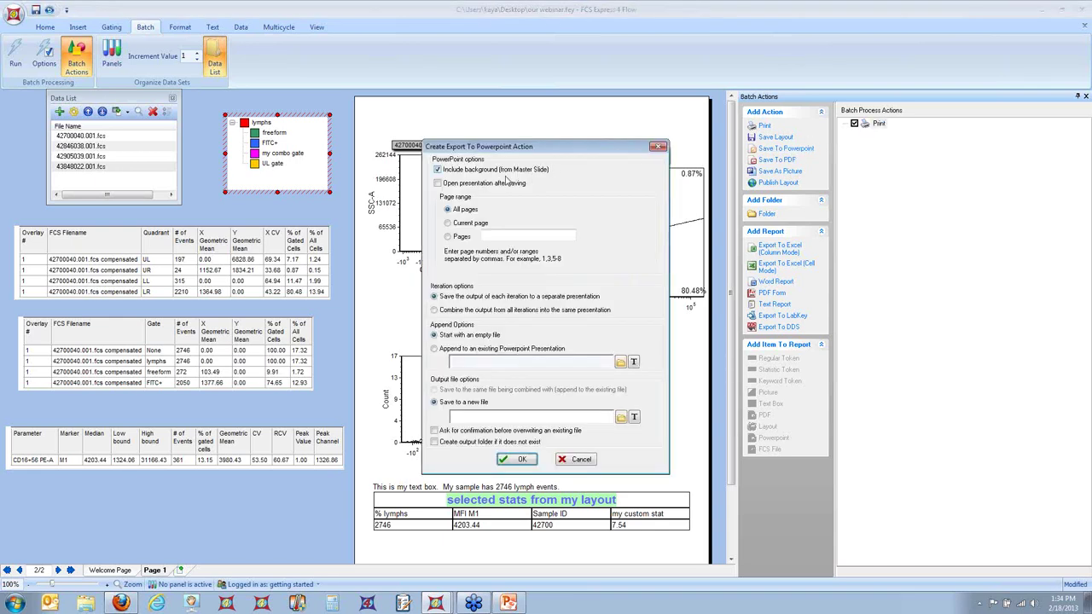
pyautogui.click(448, 223)
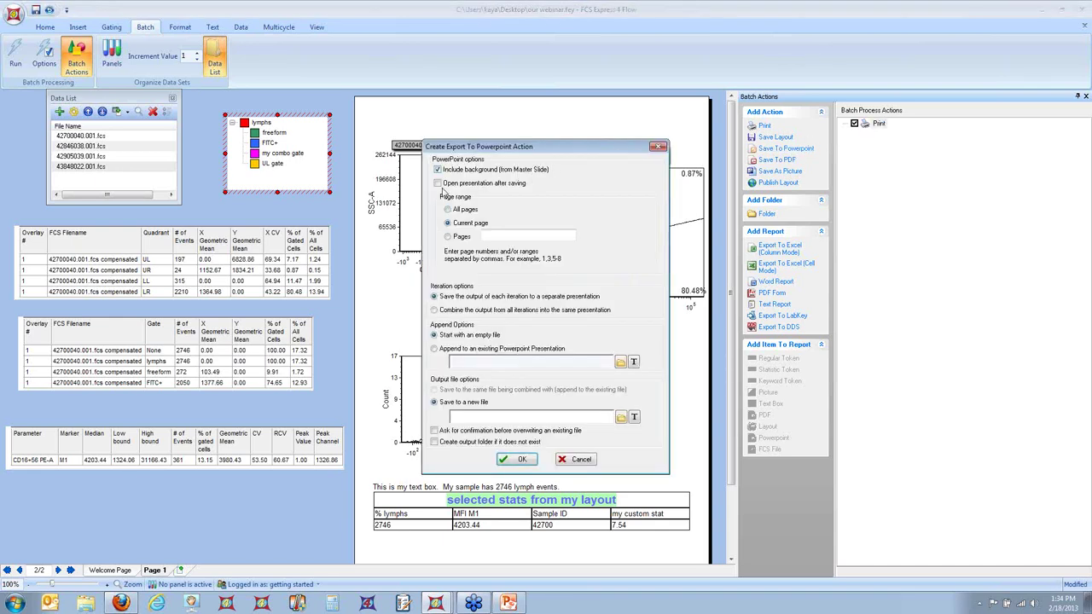
pyautogui.click(437, 183)
pyautogui.click(621, 417)
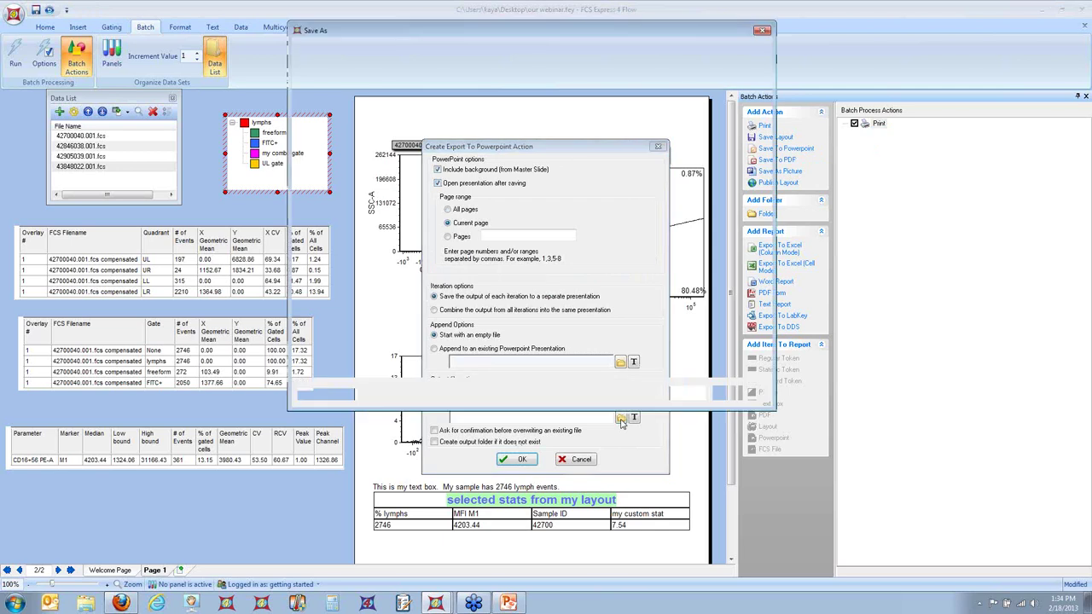
pyautogui.click(333, 97)
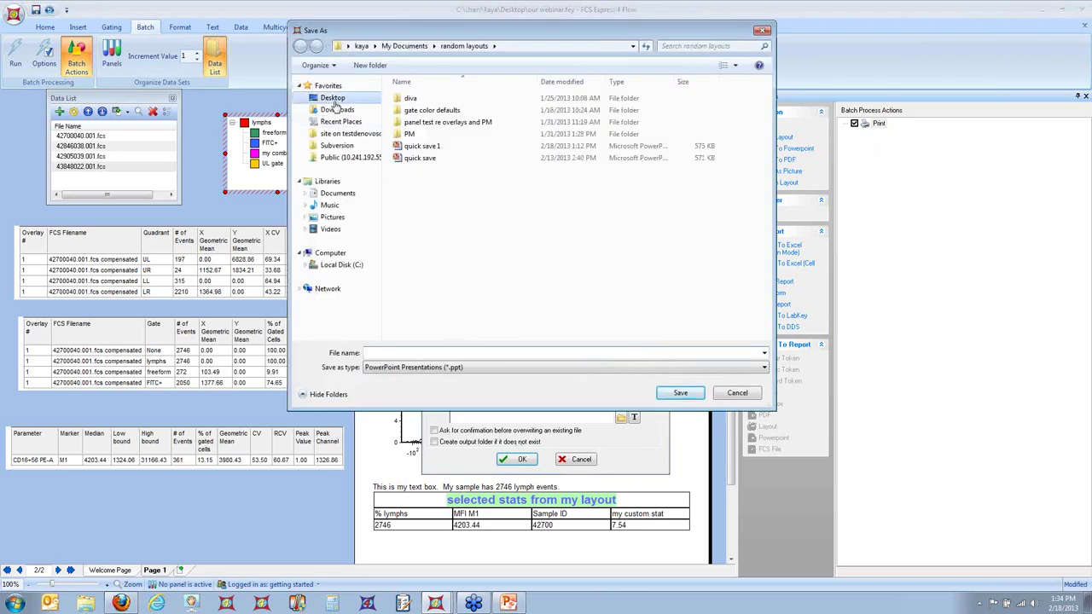
pyautogui.click(424, 352)
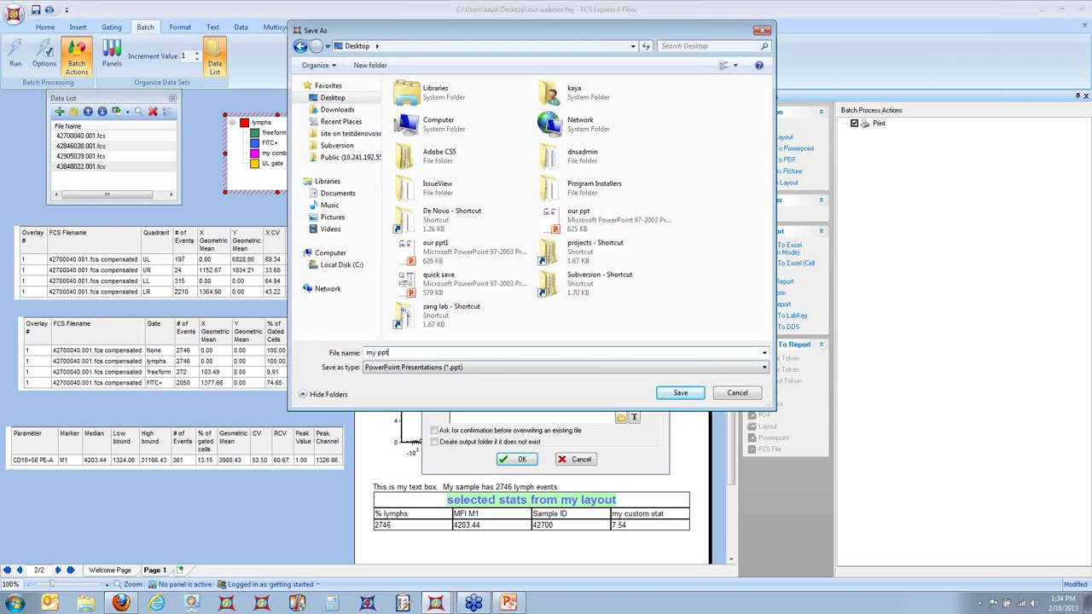
pyautogui.press('Return')
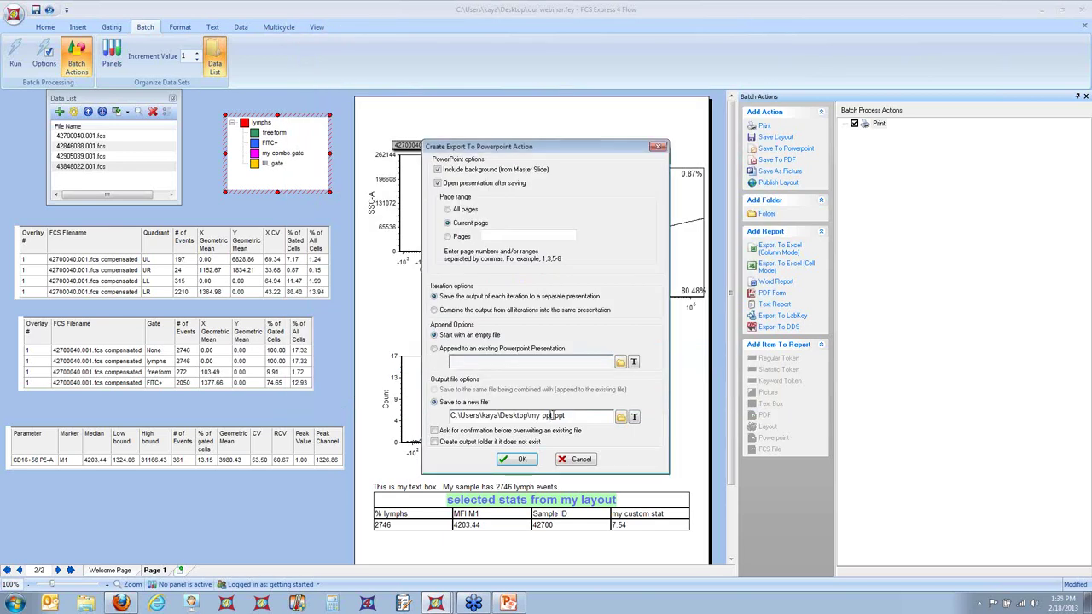
# Combine the output from all iterations into the same presentation and add the PowerPoint export action to the batch.
pyautogui.click(516, 460)
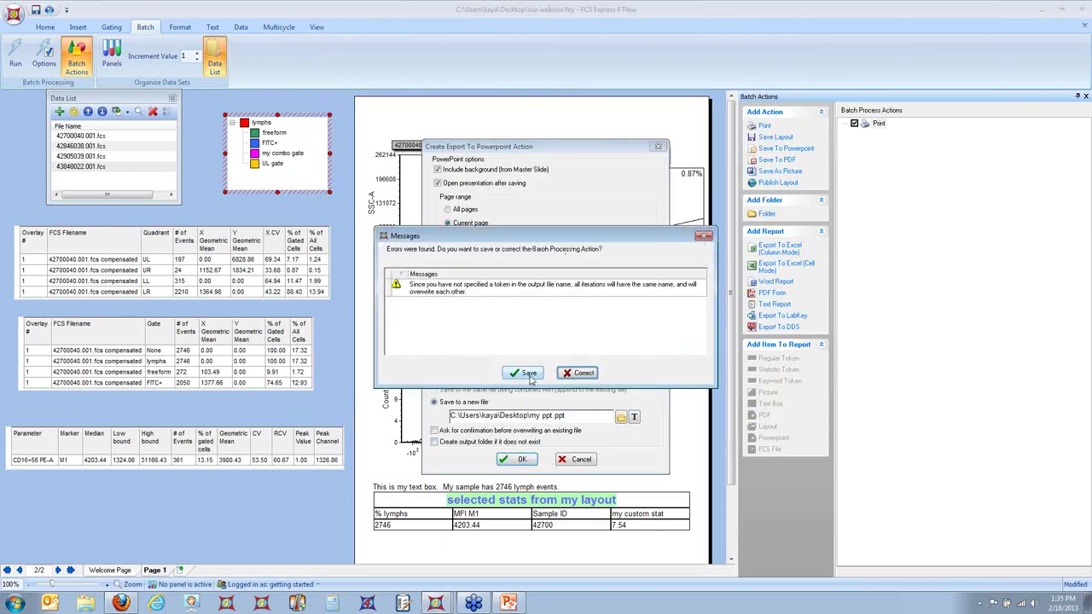
pyautogui.click(571, 372)
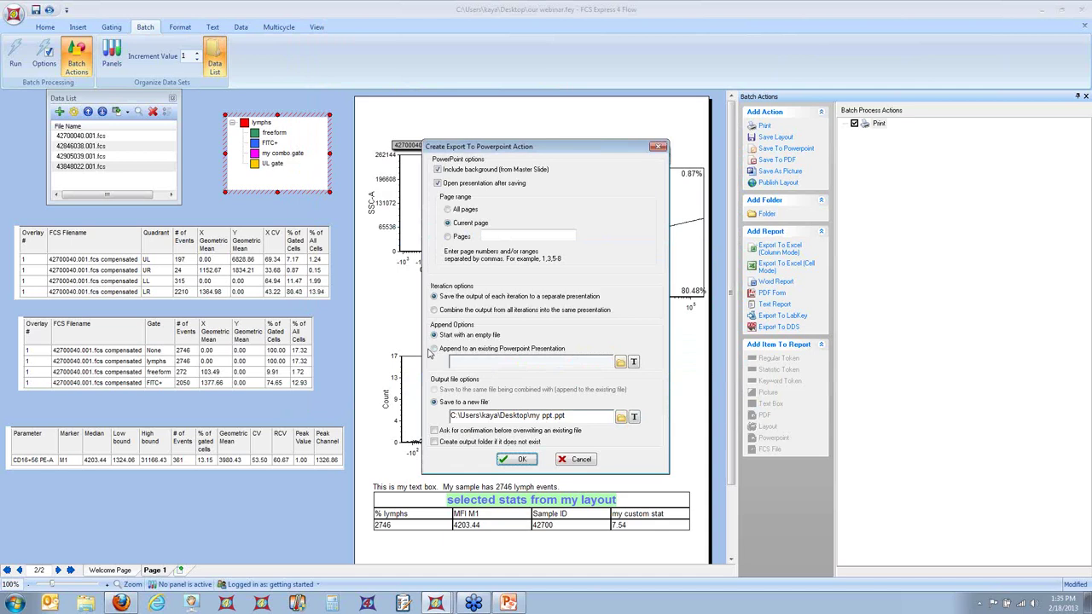
pyautogui.click(434, 311)
pyautogui.click(523, 459)
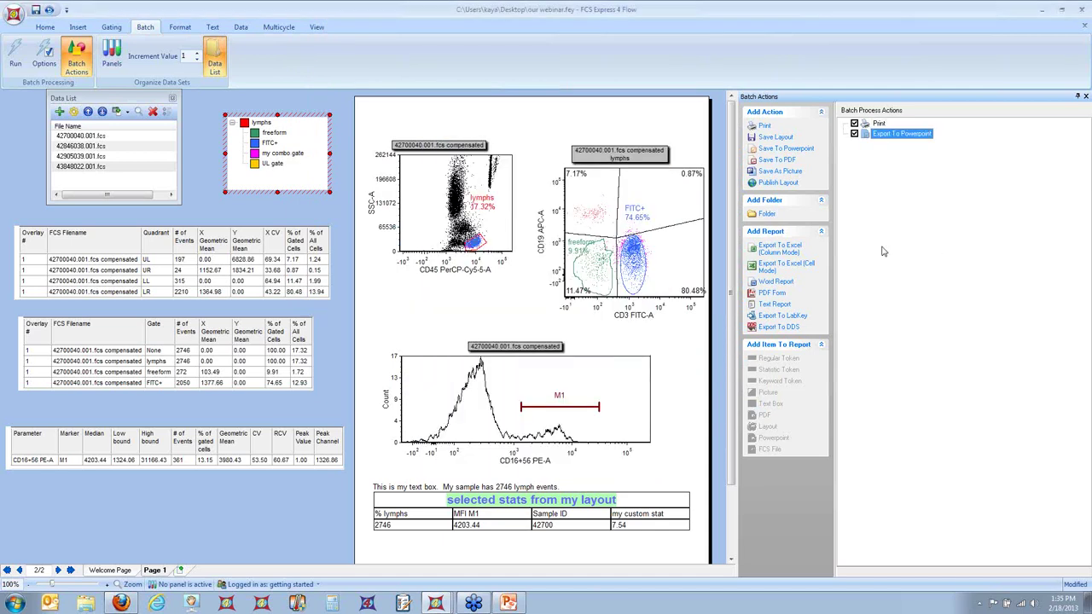
# Start a PDF export batch action with PDF quality Highest, limited to the current page.
pyautogui.click(776, 161)
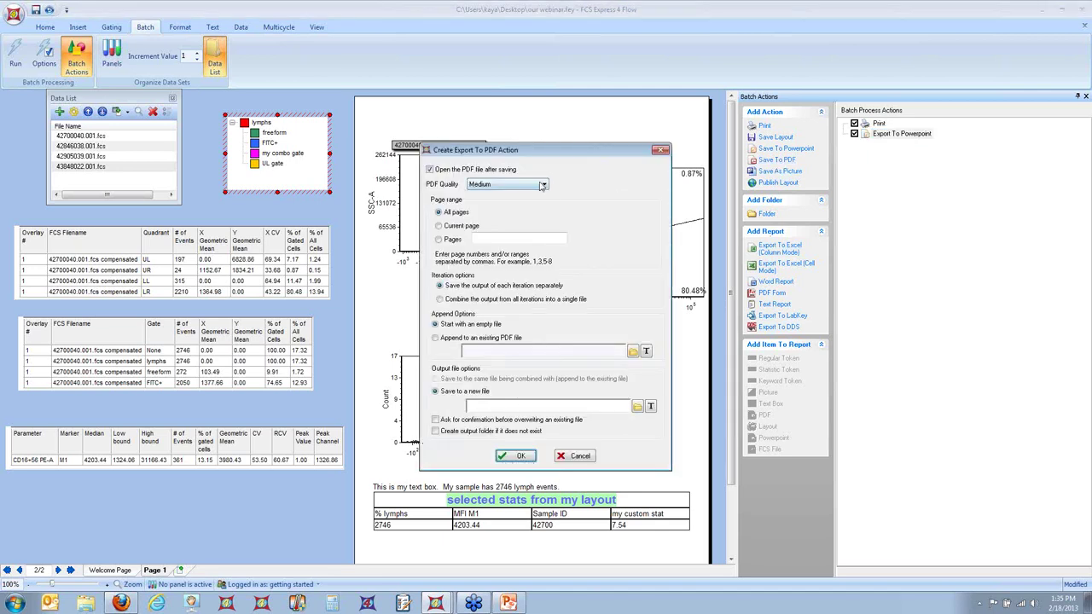
pyautogui.click(542, 185)
pyautogui.click(529, 195)
pyautogui.click(440, 227)
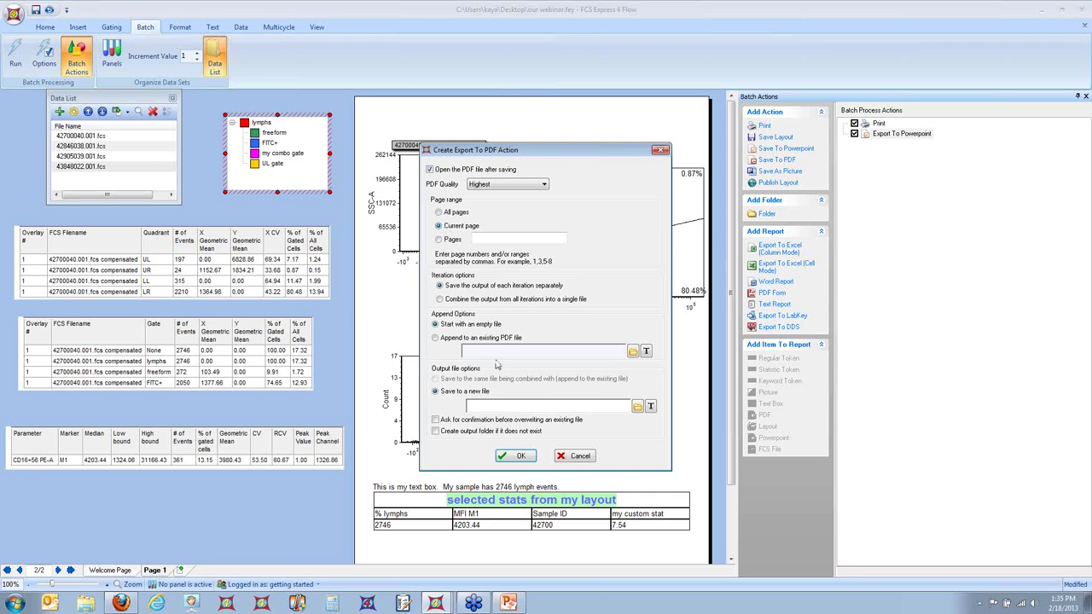
# Set the PDF export's output file to "our pdf" on the Desktop.
pyautogui.click(637, 408)
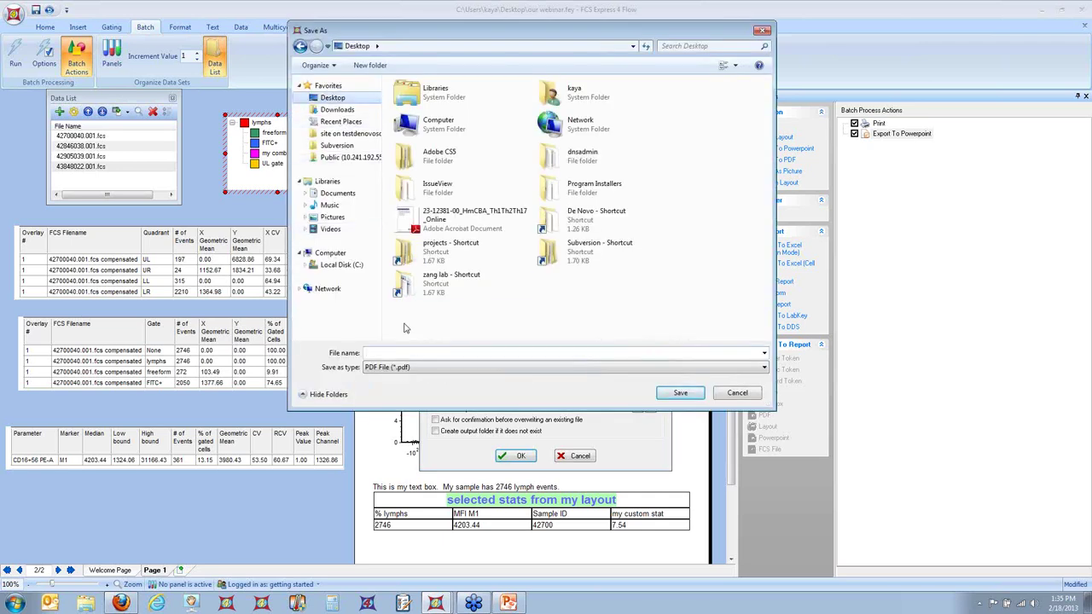
pyautogui.click(405, 350)
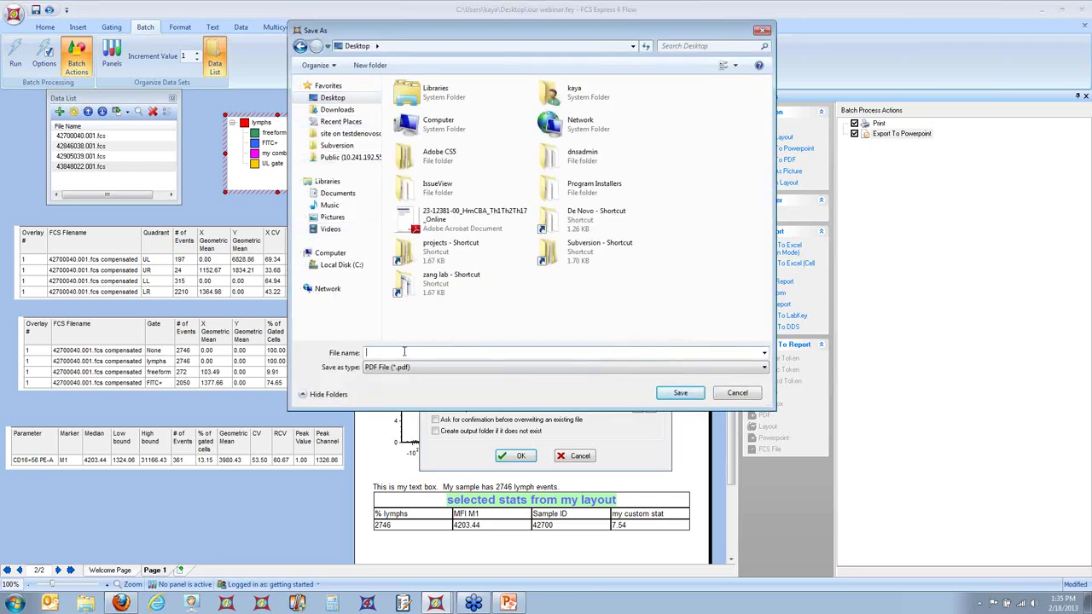
pyautogui.write('our pdf')
pyautogui.click(674, 395)
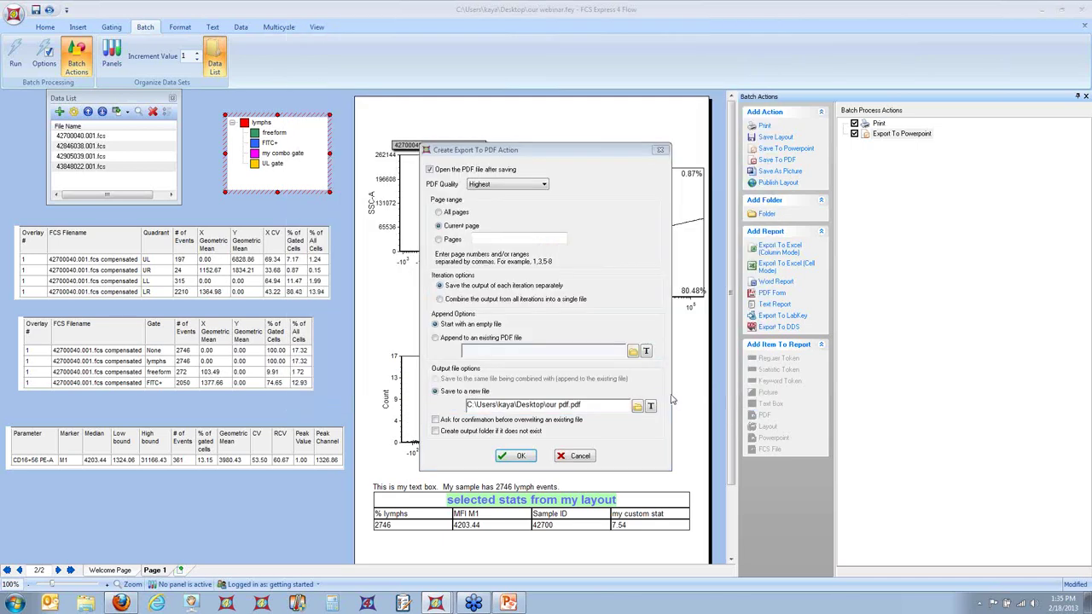
# Append a $SMNO keyword token to the PDF output file name and add the PDF export action to the batch.
pyautogui.rightClick(568, 405)
pyautogui.click(620, 416)
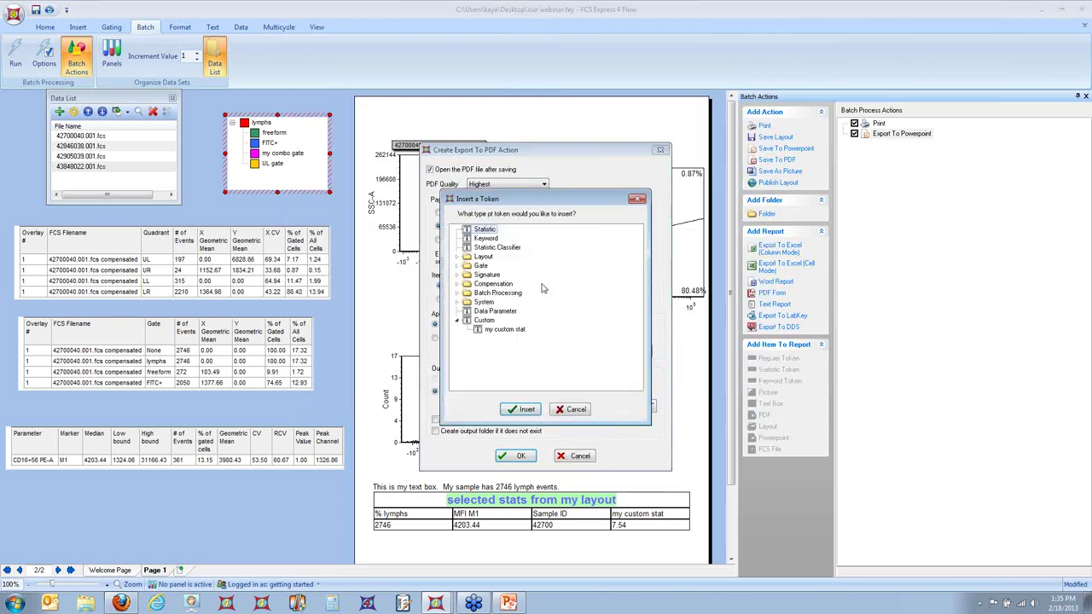
pyautogui.moveTo(512, 202); pyautogui.dragTo(261, 224)
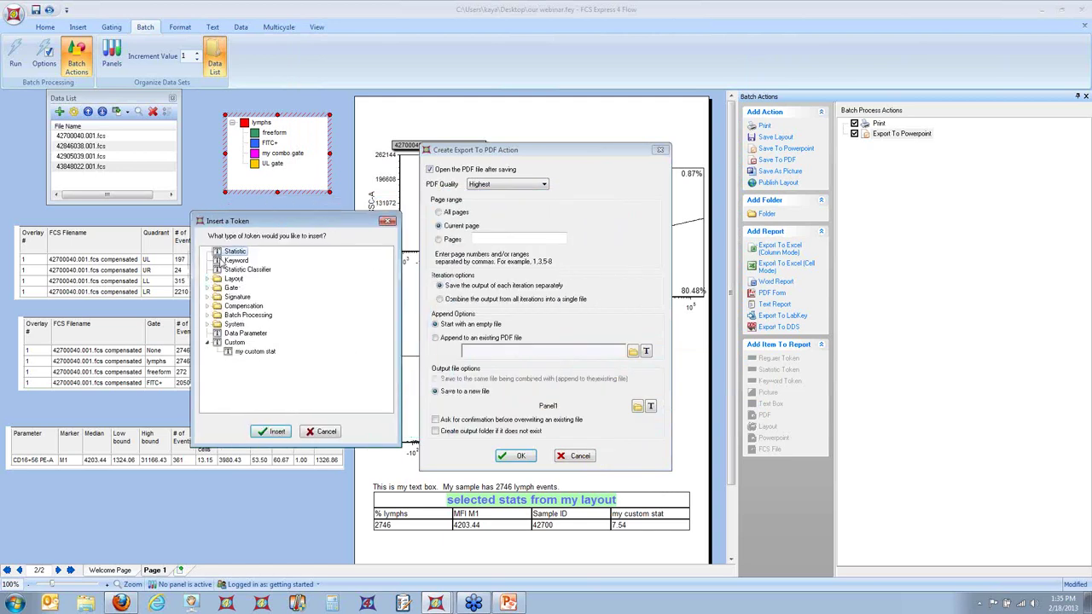
pyautogui.doubleClick(224, 261)
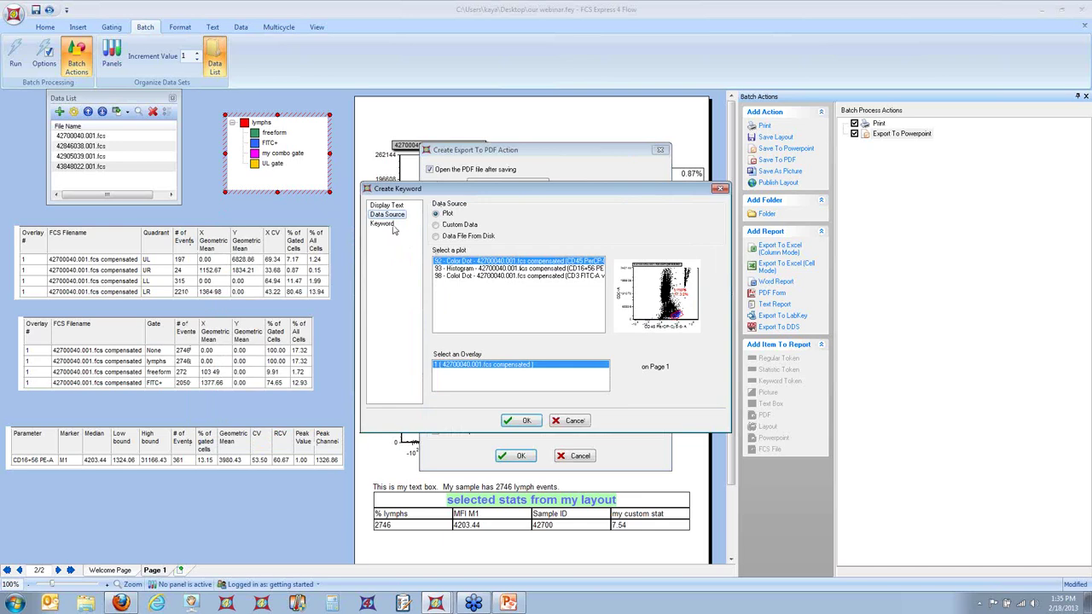
pyautogui.click(388, 225)
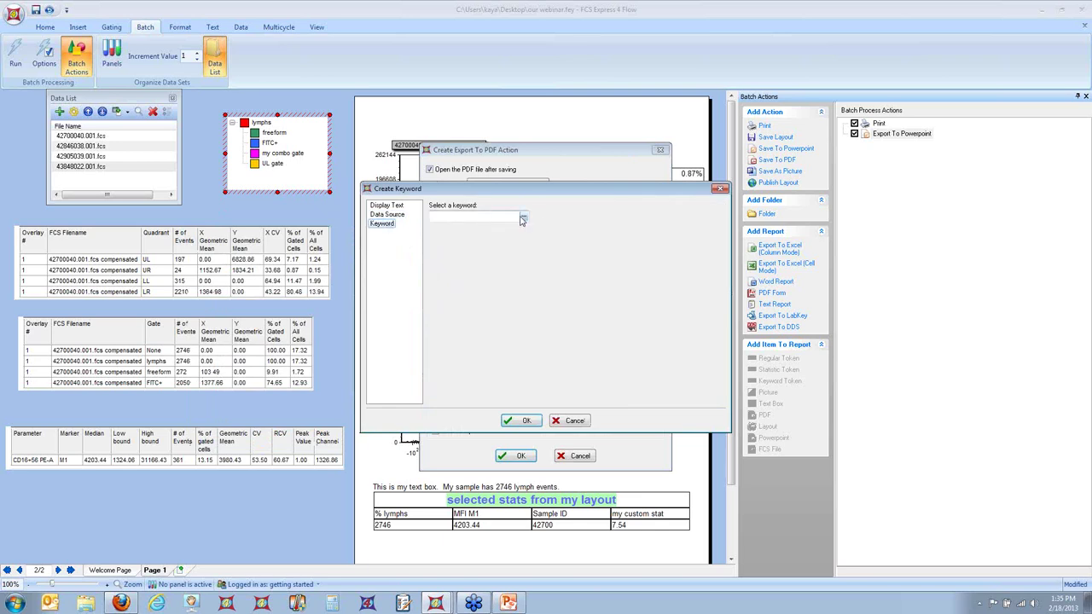
pyautogui.click(522, 219)
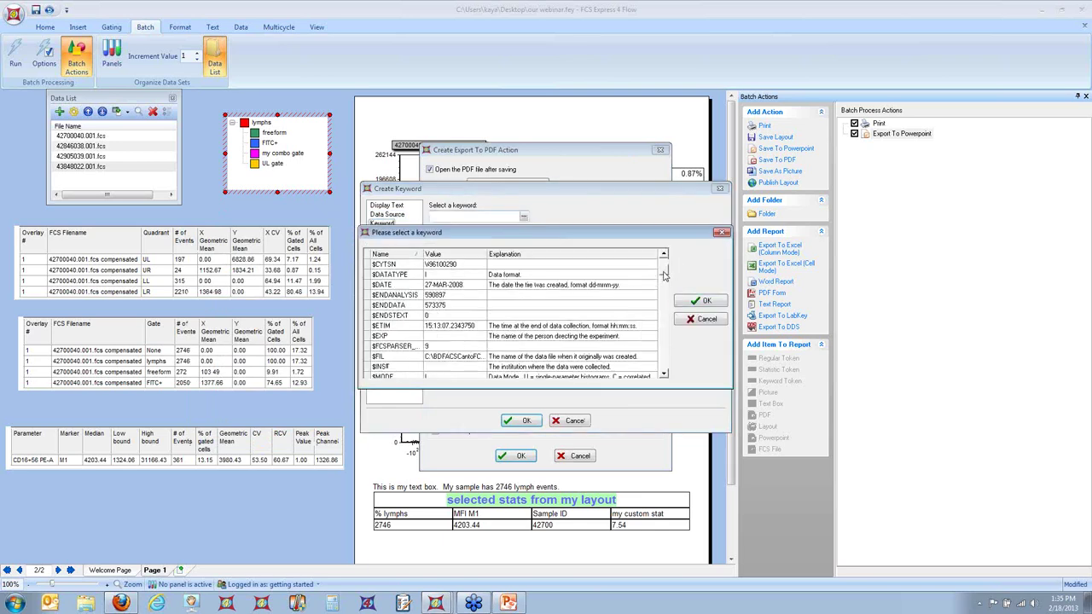
pyautogui.scroll(-20, 665, 273)
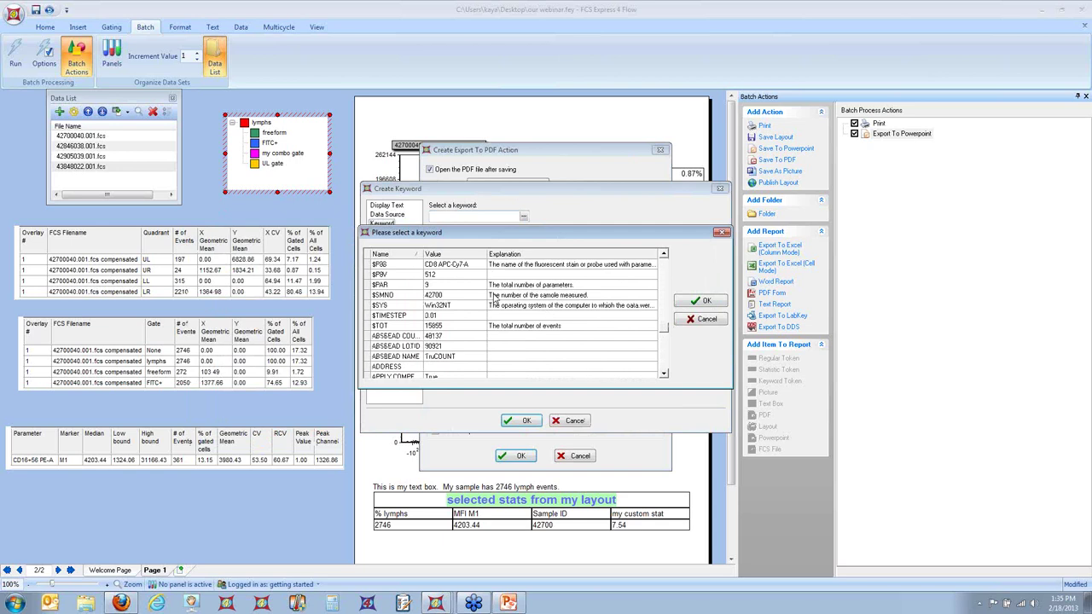
pyautogui.click(458, 296)
pyautogui.click(522, 420)
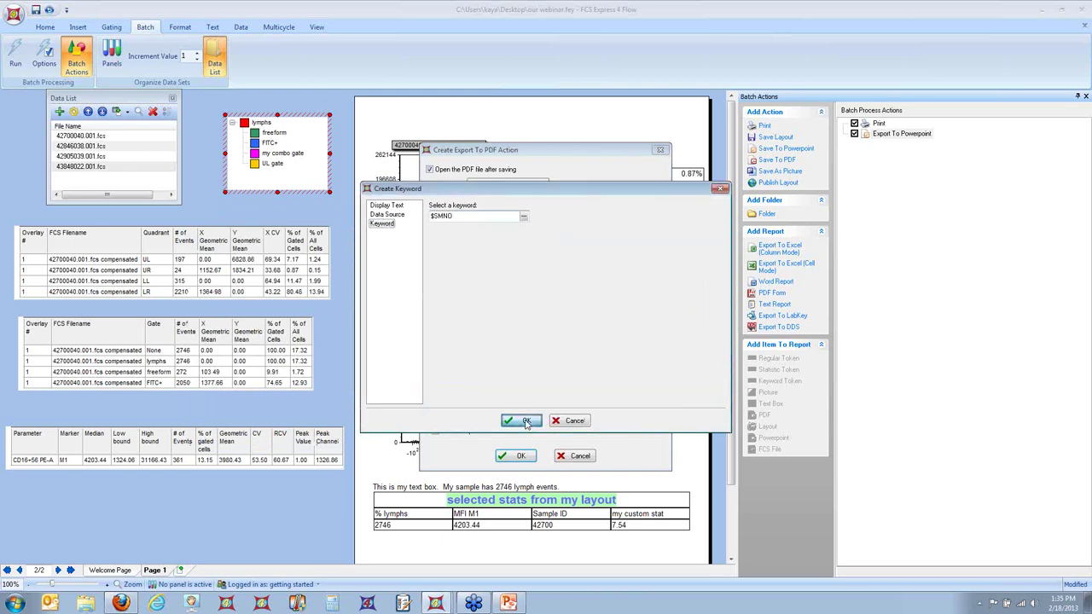
pyautogui.click(522, 457)
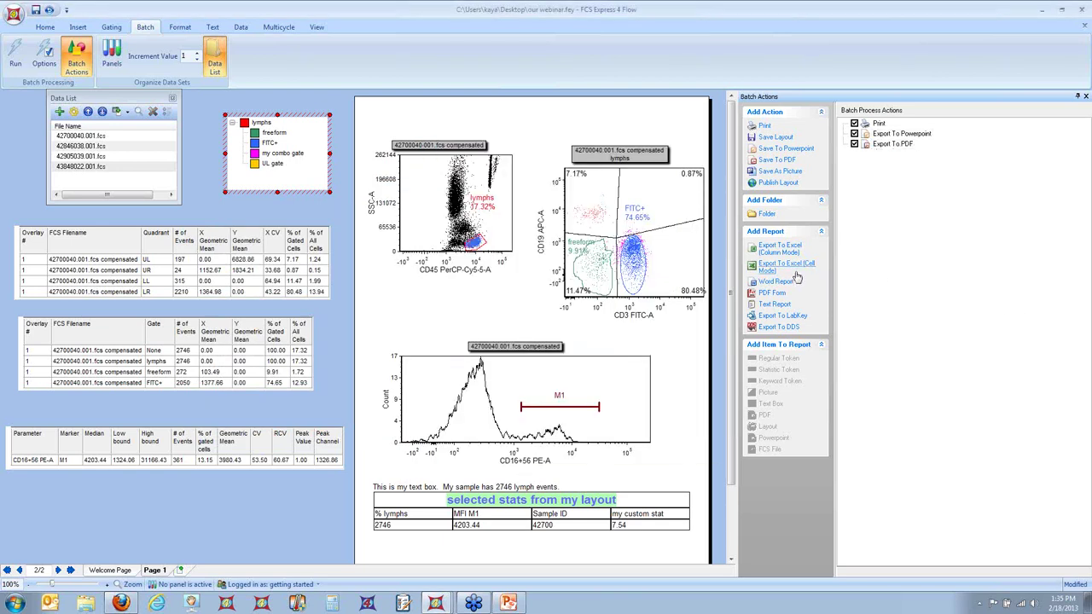
# Add an Excel column mode export to the batch, saving to a new file named "my stats" on the Desktop.
pyautogui.click(777, 272)
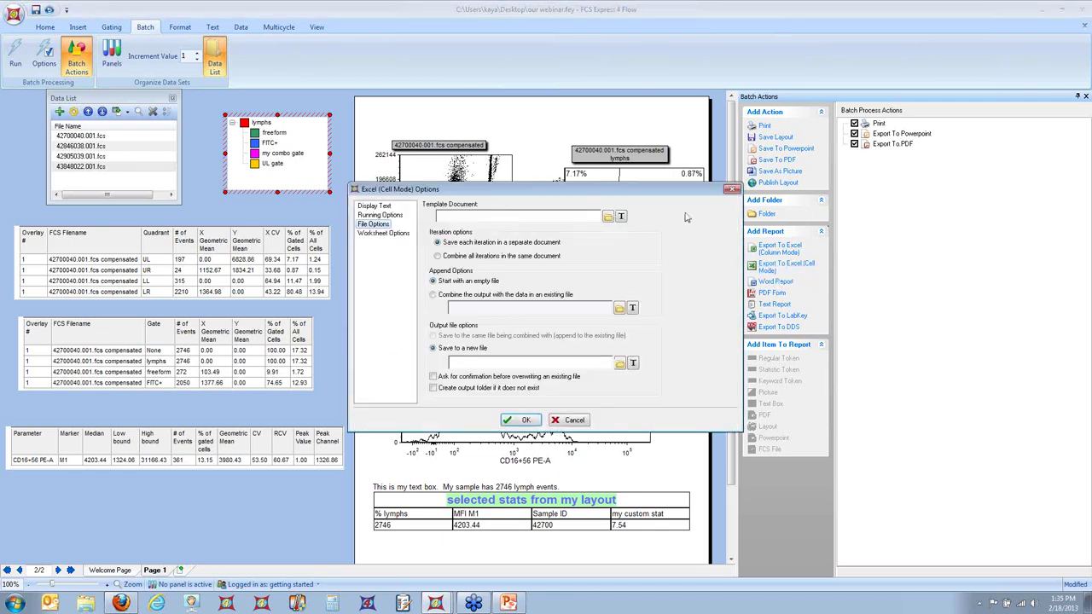
pyautogui.click(737, 184)
pyautogui.click(780, 248)
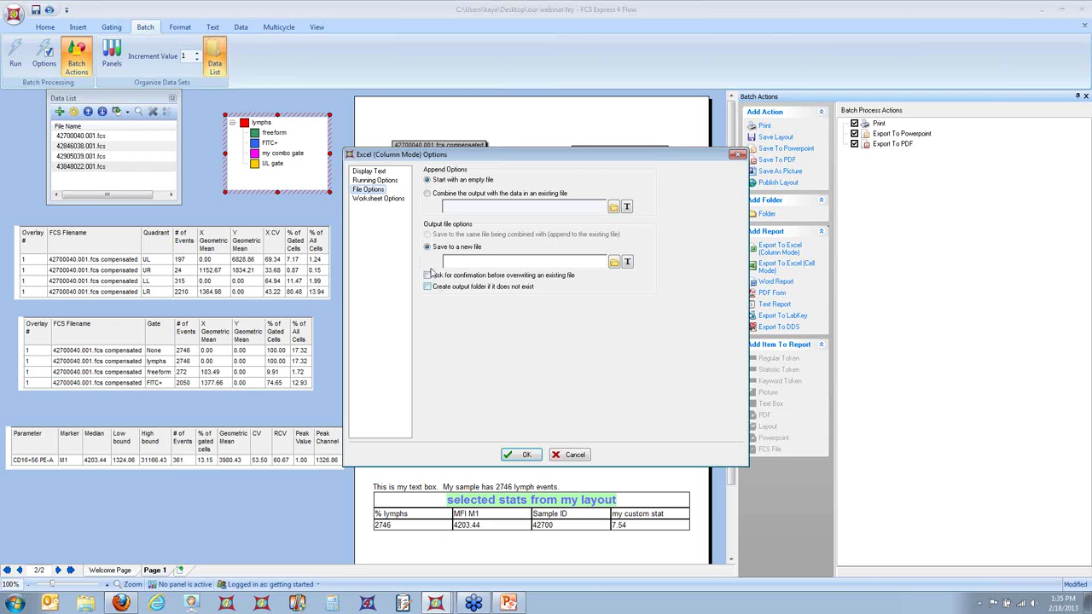
pyautogui.click(612, 263)
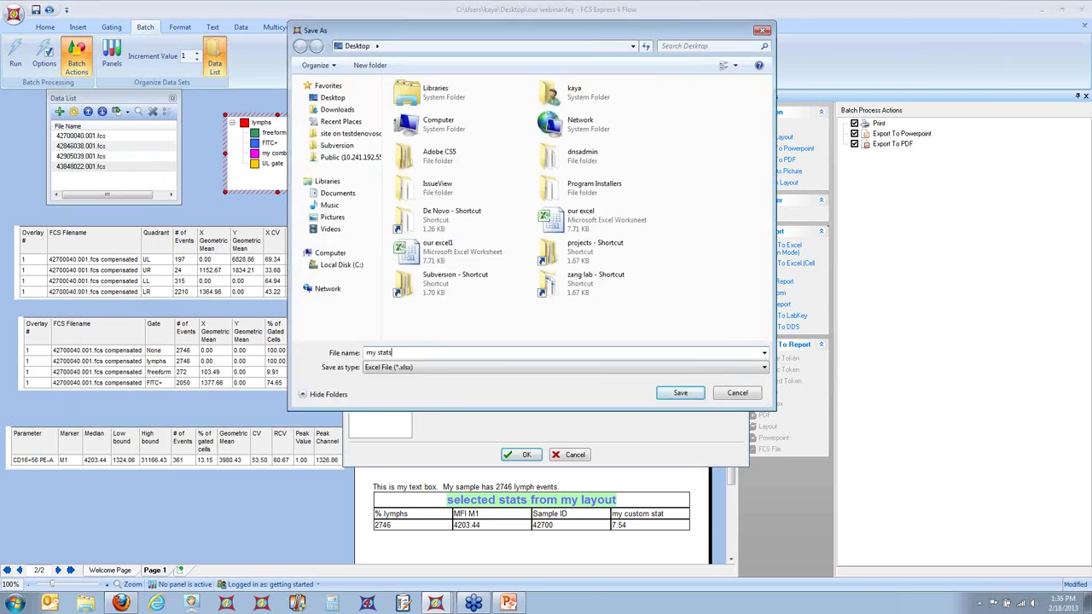
pyautogui.click(680, 393)
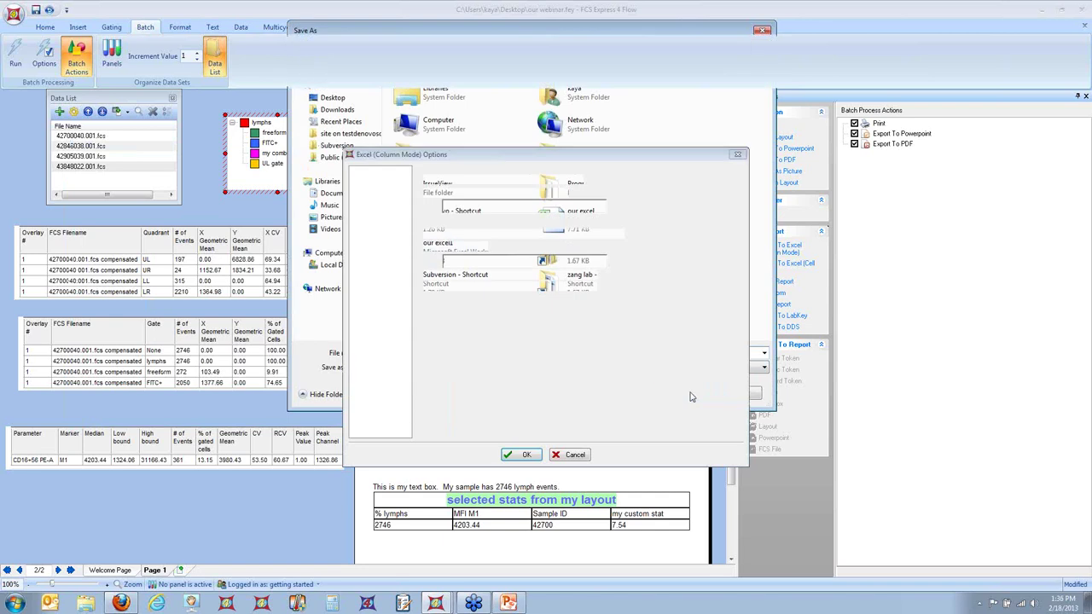
pyautogui.click(528, 454)
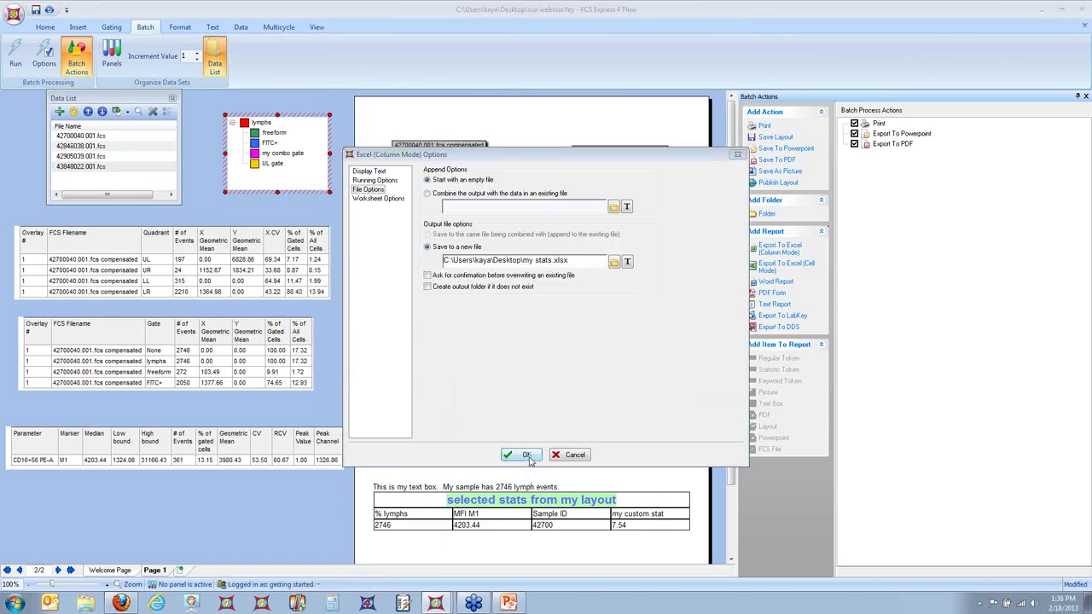
# Edit the PDF export action so the PDF file does not open after saving.
pyautogui.doubleClick(892, 144)
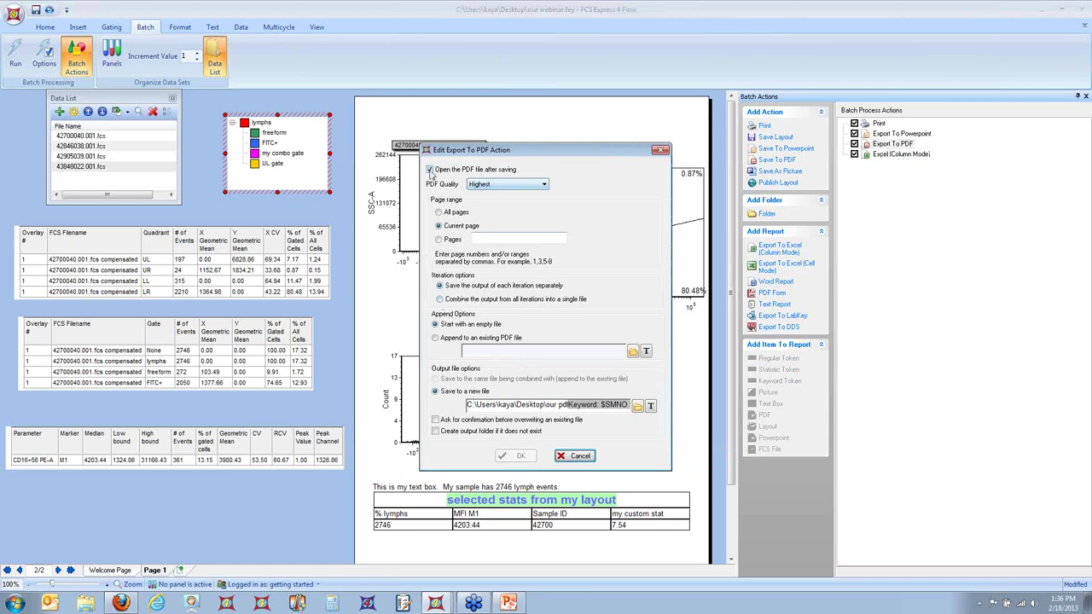
pyautogui.click(430, 168)
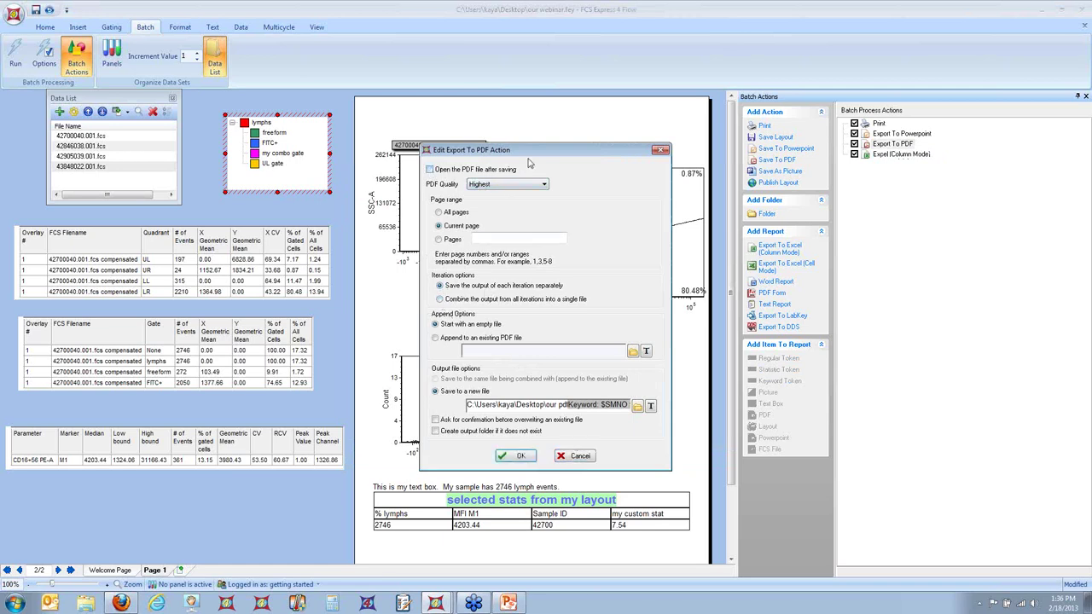
pyautogui.click(523, 456)
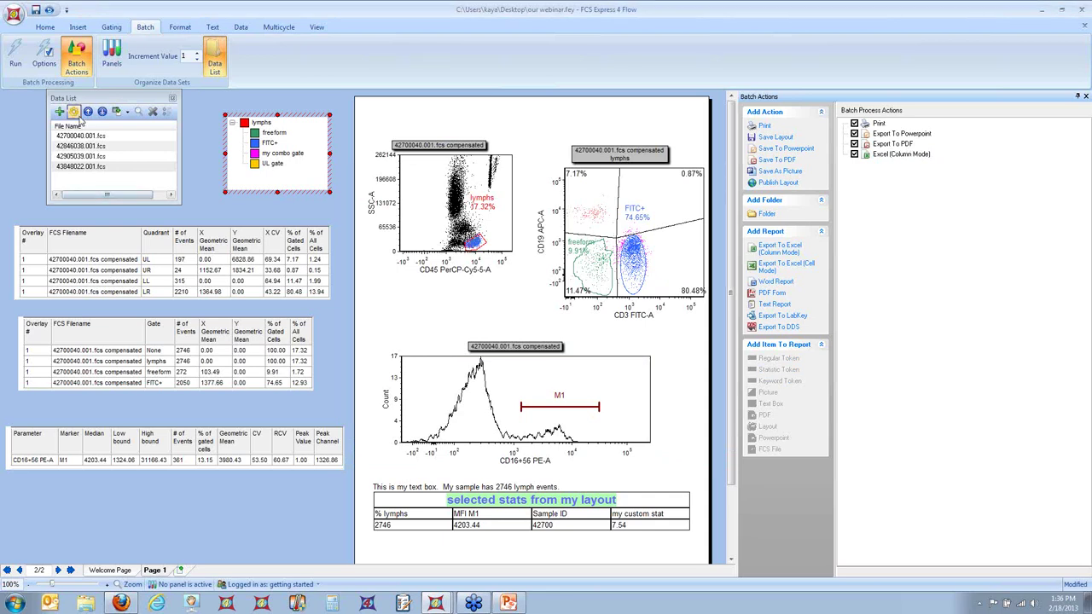
# Reposition the Data List slightly on the layout and select the file 42700040.001.fcs in it.
pyautogui.click(109, 104)
pyautogui.moveTo(109, 102); pyautogui.dragTo(122, 114)
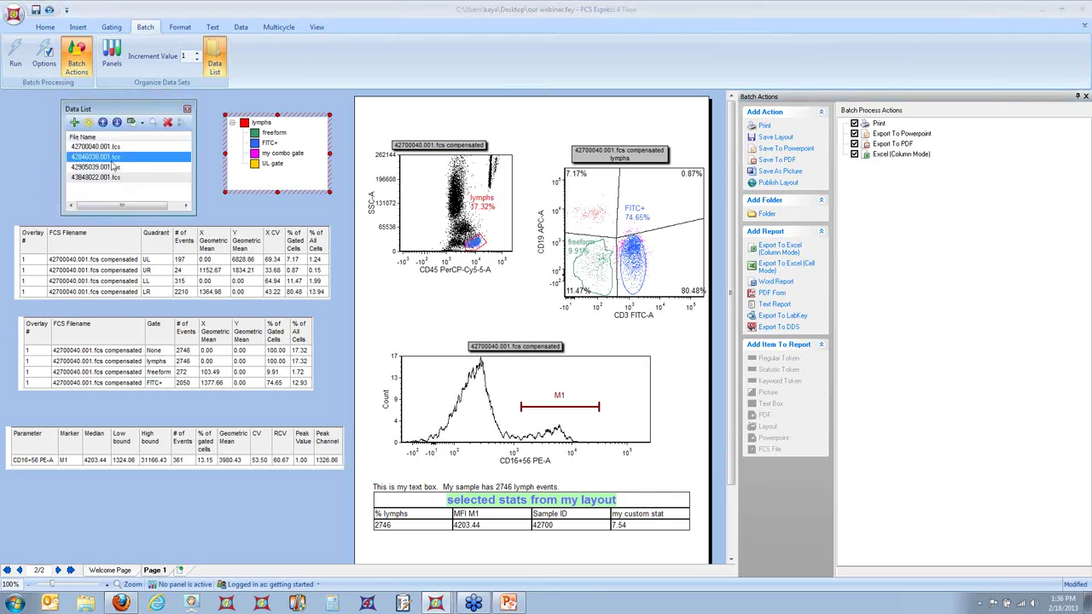
pyautogui.click(95, 147)
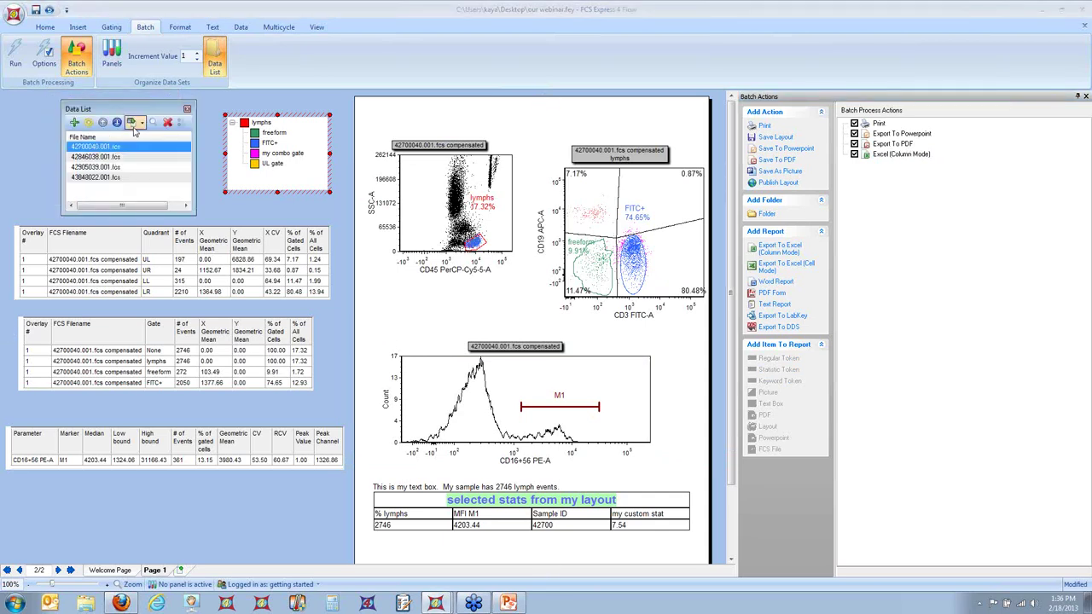
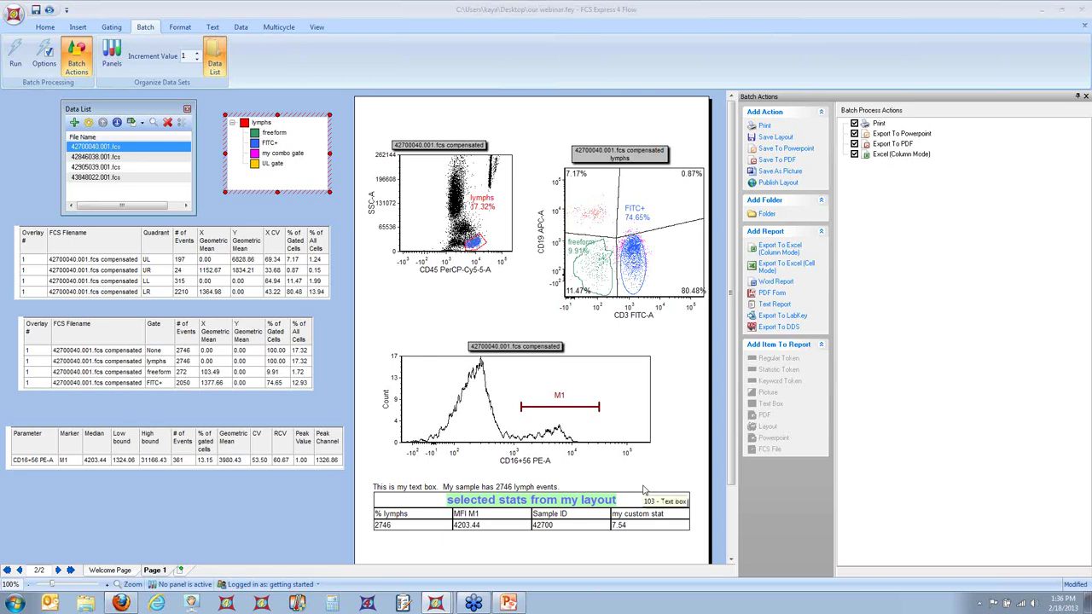
# Add the text box's tokens to the Excel column mode report and delete the duplicate lymphs # of Events statistic.
pyautogui.click(562, 548)
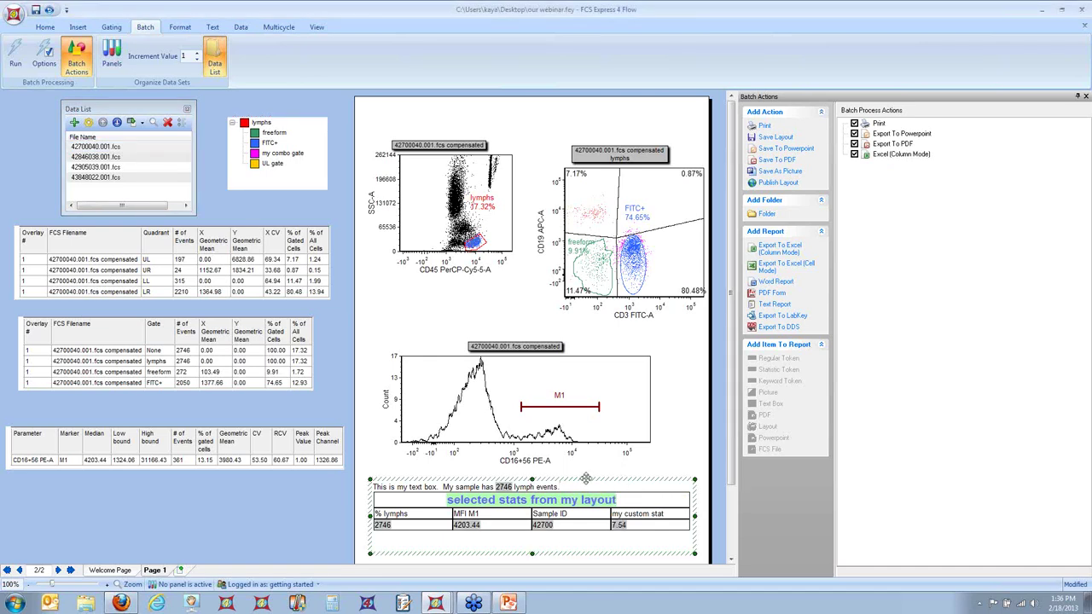
pyautogui.moveTo(586, 478); pyautogui.dragTo(913, 163)
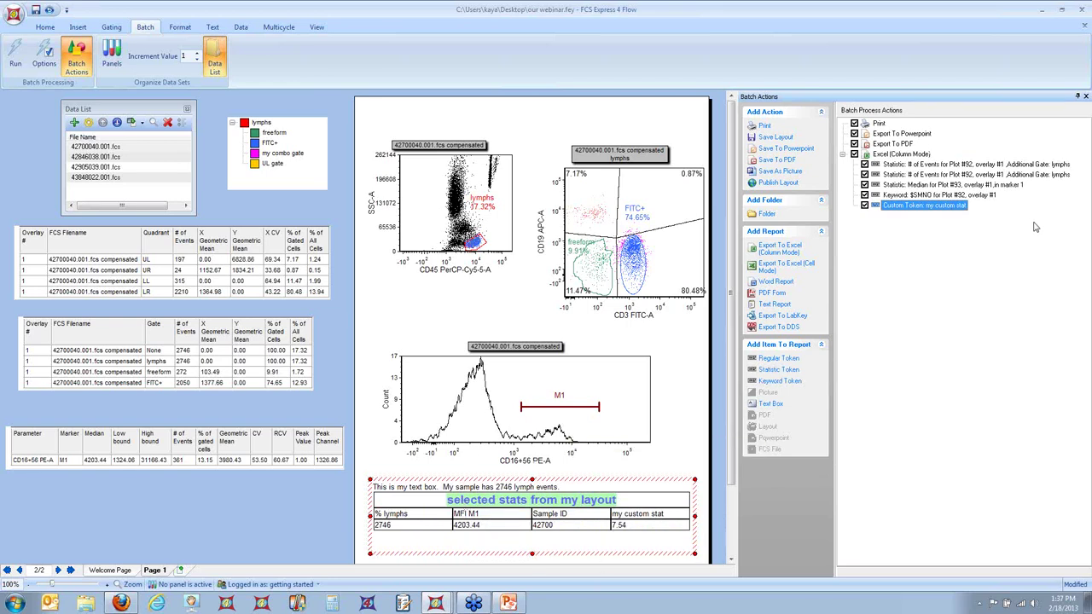
pyautogui.click(954, 164)
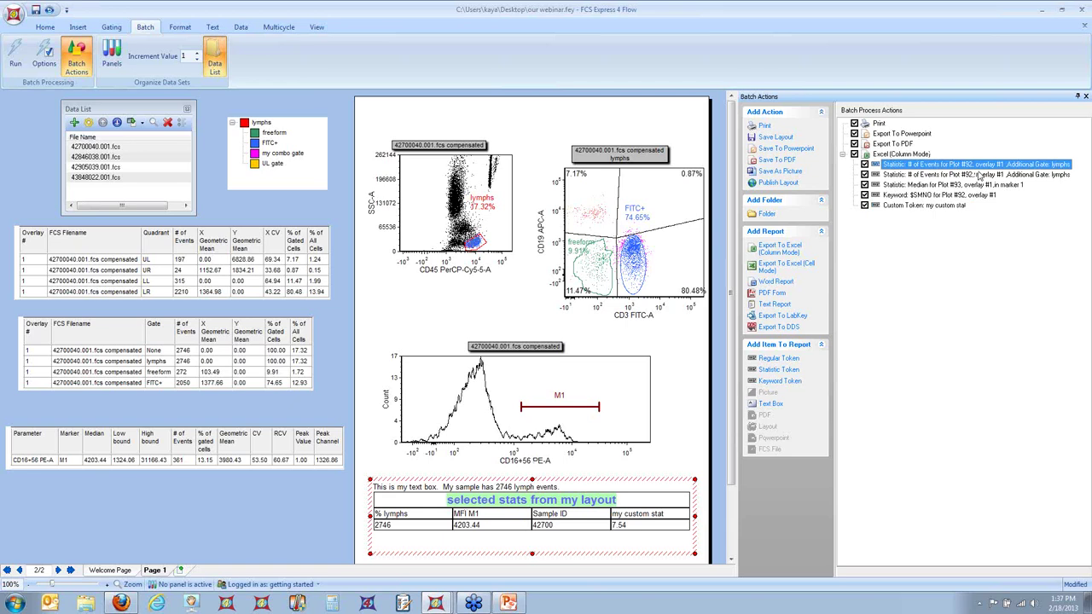
pyautogui.press('Delete')
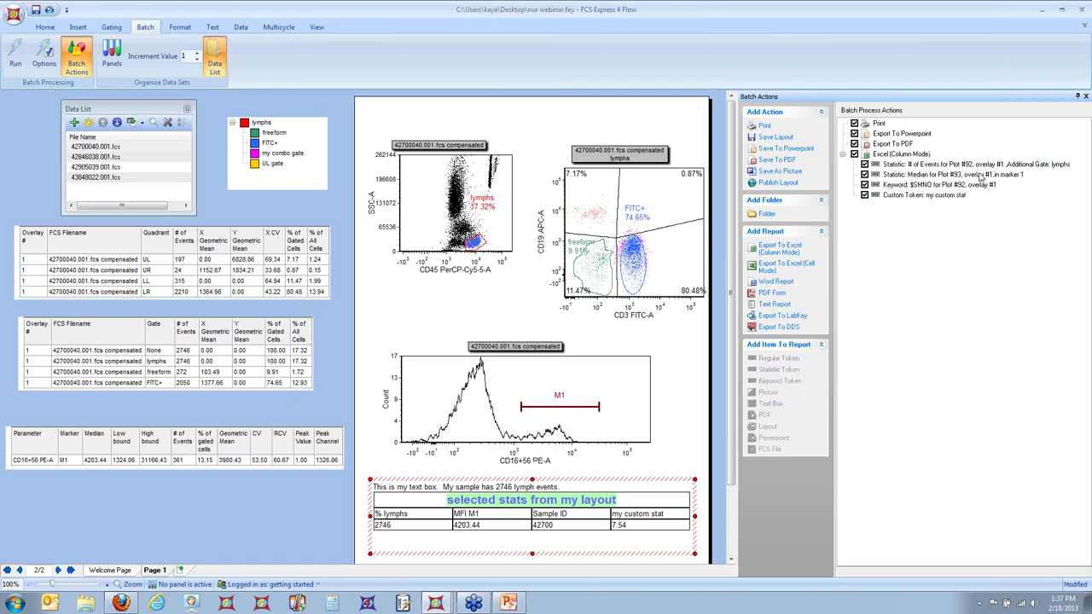
# Move the $SMNO keyword to the first place in the Excel column mode report and widen the layout area.
pyautogui.click(995, 188)
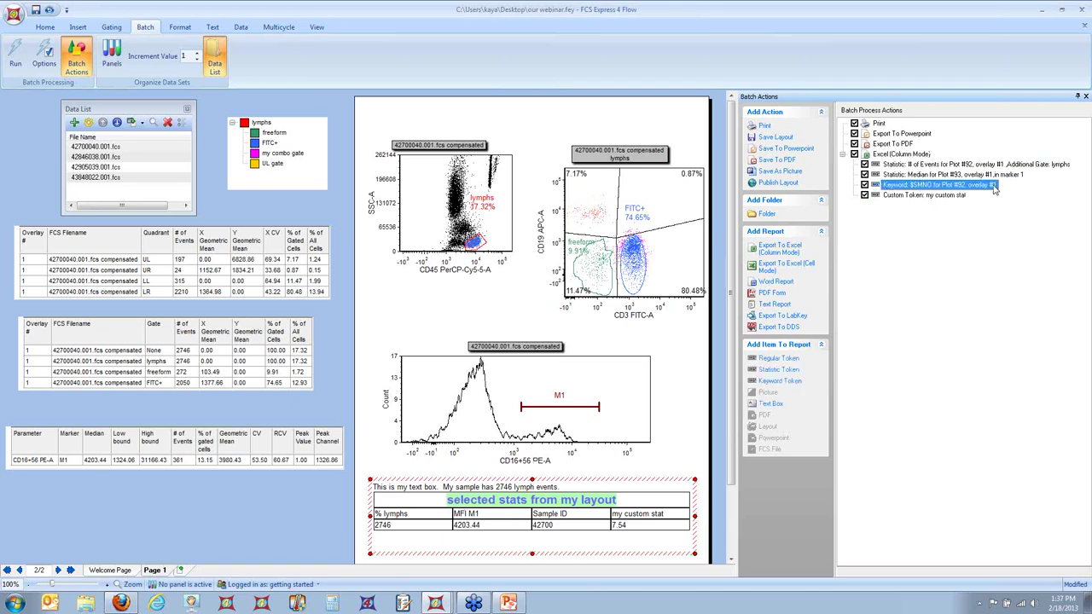
pyautogui.moveTo(994, 189); pyautogui.dragTo(1085, 158)
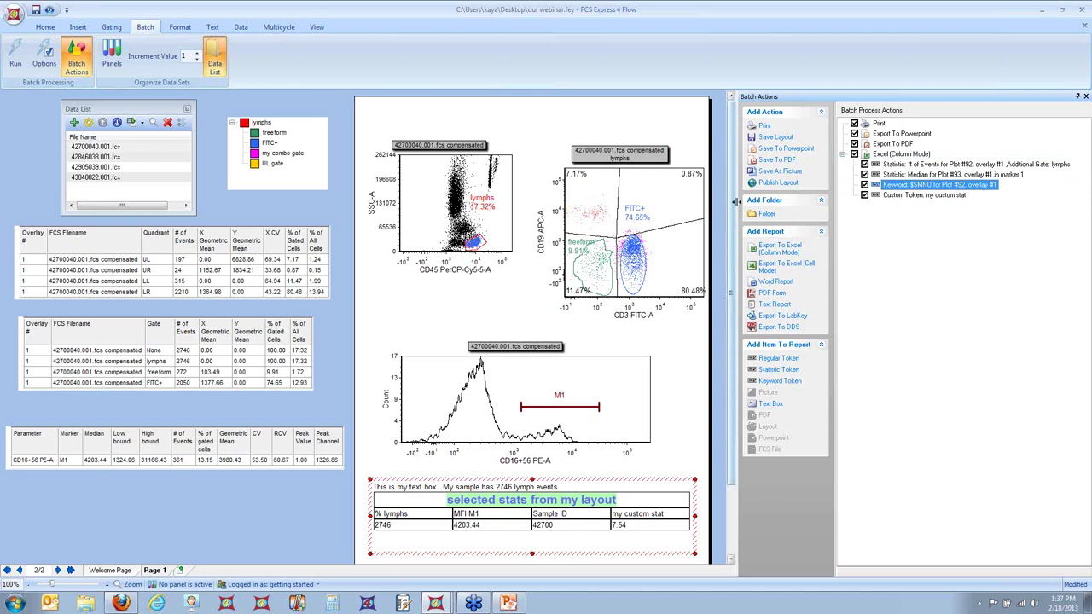
pyautogui.moveTo(733, 205); pyautogui.dragTo(707, 212)
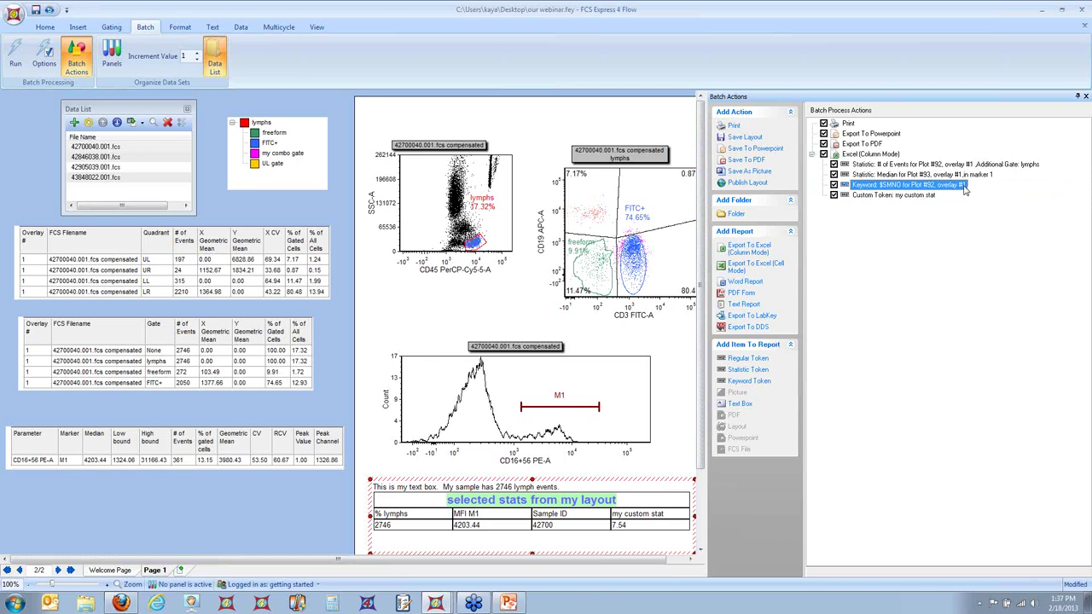
pyautogui.doubleClick(1034, 187)
pyautogui.click(734, 187)
pyautogui.moveTo(961, 187); pyautogui.dragTo(955, 164)
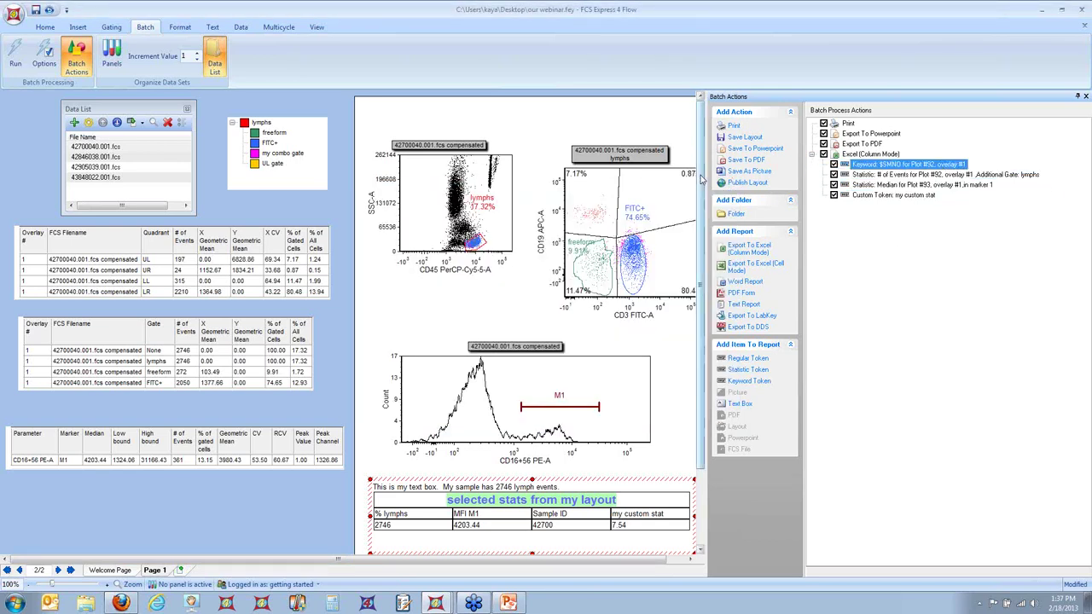
pyautogui.moveTo(707, 177); pyautogui.dragTo(768, 175)
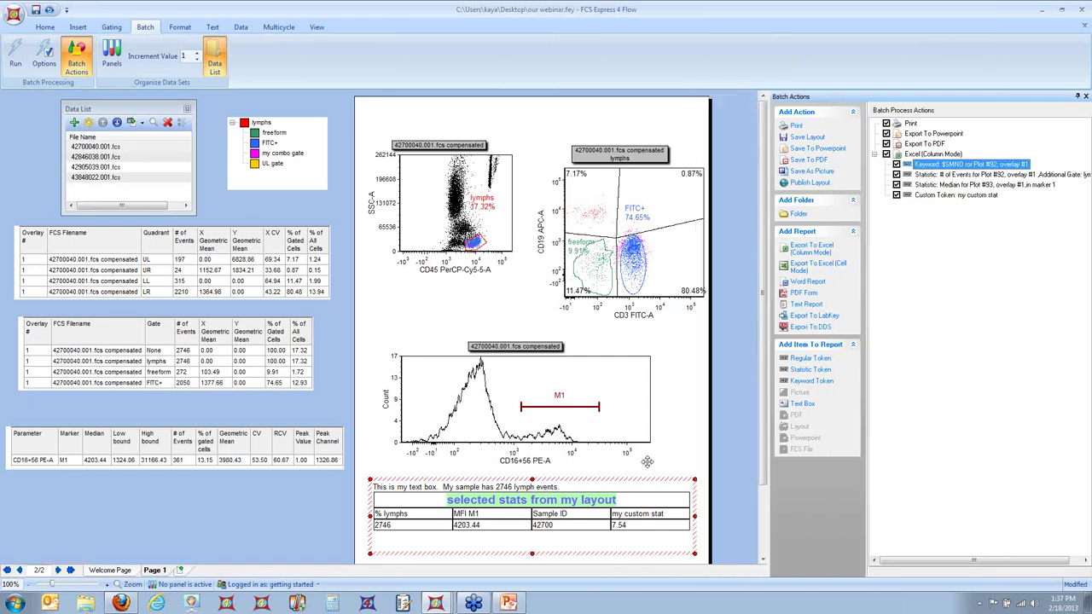
pyautogui.click(968, 275)
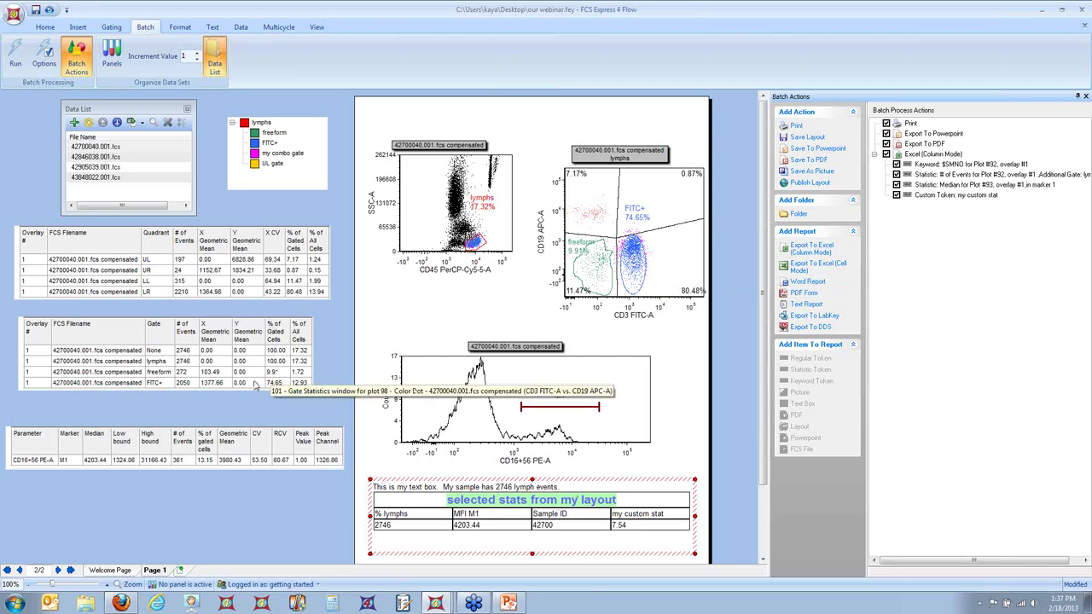
# Add the FITC+ gate's # of Events from the gate statistics table to the Excel column mode report.
pyautogui.click(184, 385)
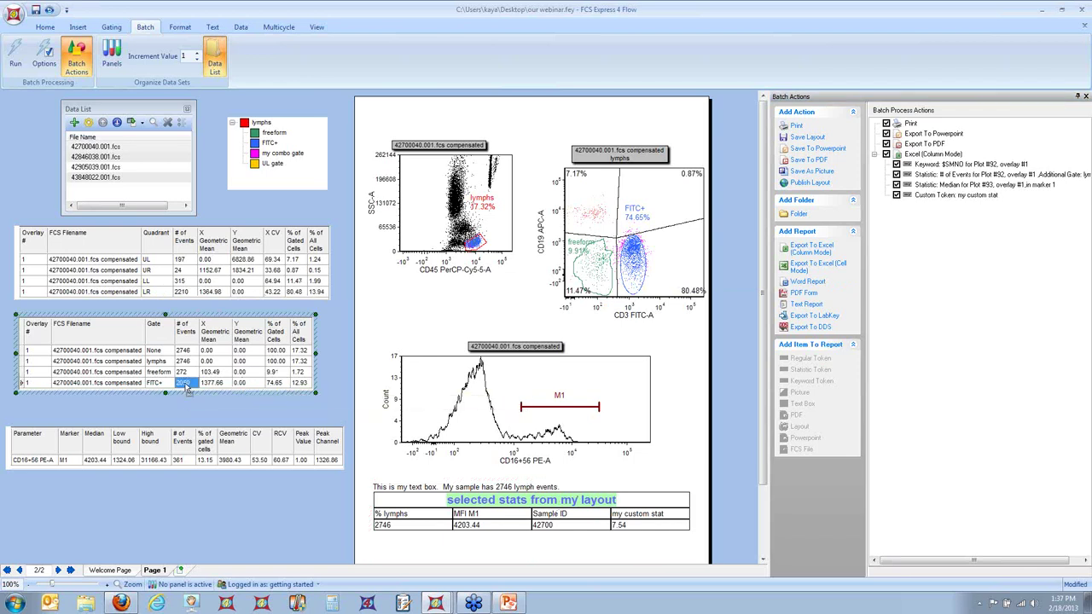
pyautogui.click(926, 155)
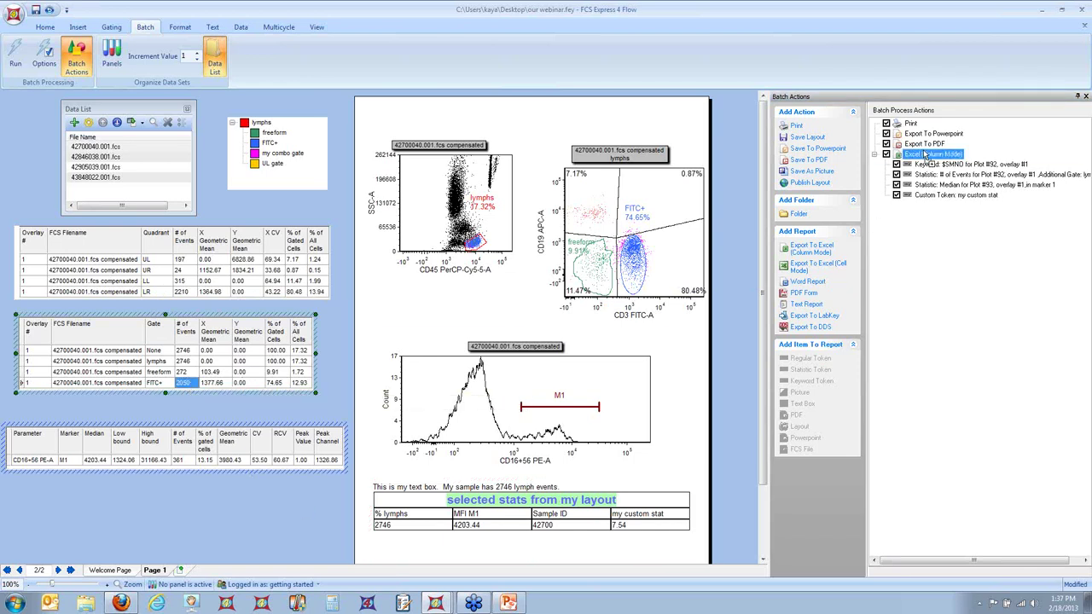
pyautogui.moveTo(925, 154); pyautogui.dragTo(926, 156)
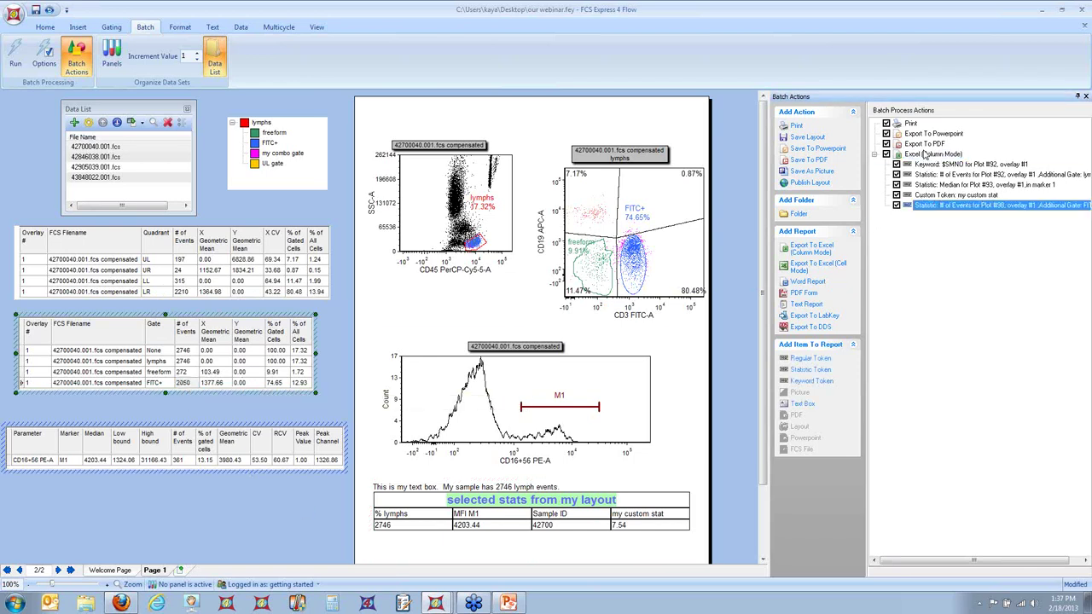
# Set the Excel column name of the FITC+ # of Events statistic to "FITC+".
pyautogui.doubleClick(938, 208)
pyautogui.click(367, 236)
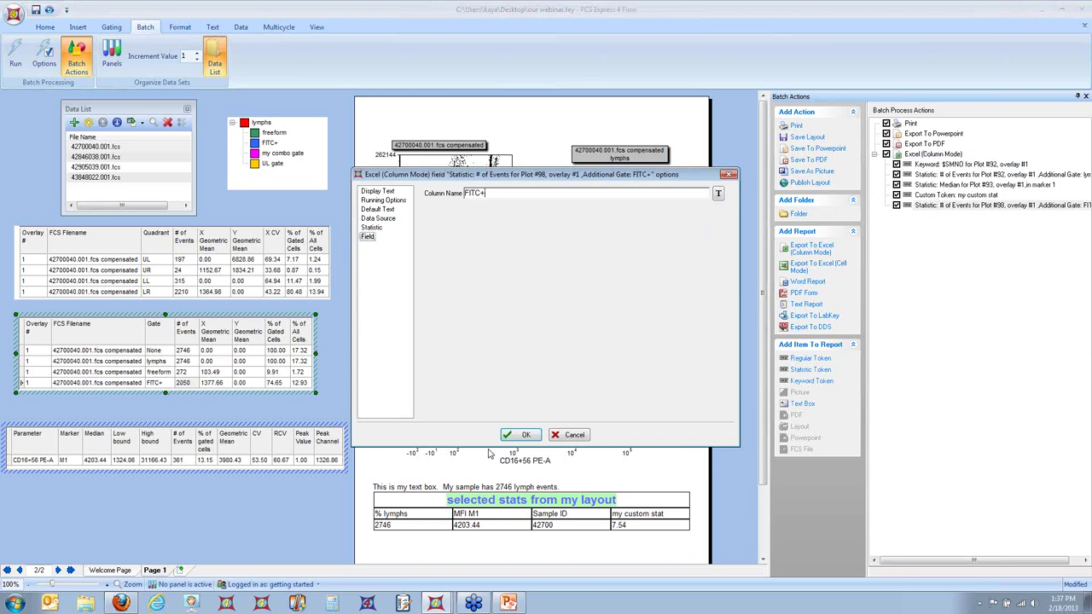
pyautogui.click(516, 437)
# Set the custom token's Excel column name to "our custom ratio" and disable the Print batch action.
pyautogui.doubleClick(963, 196)
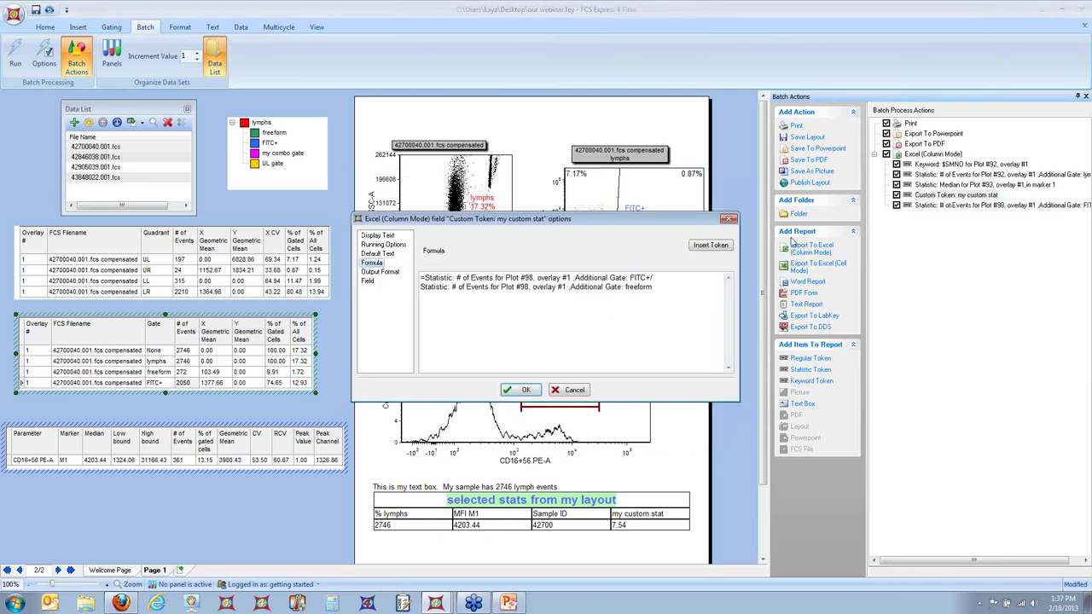
pyautogui.click(367, 282)
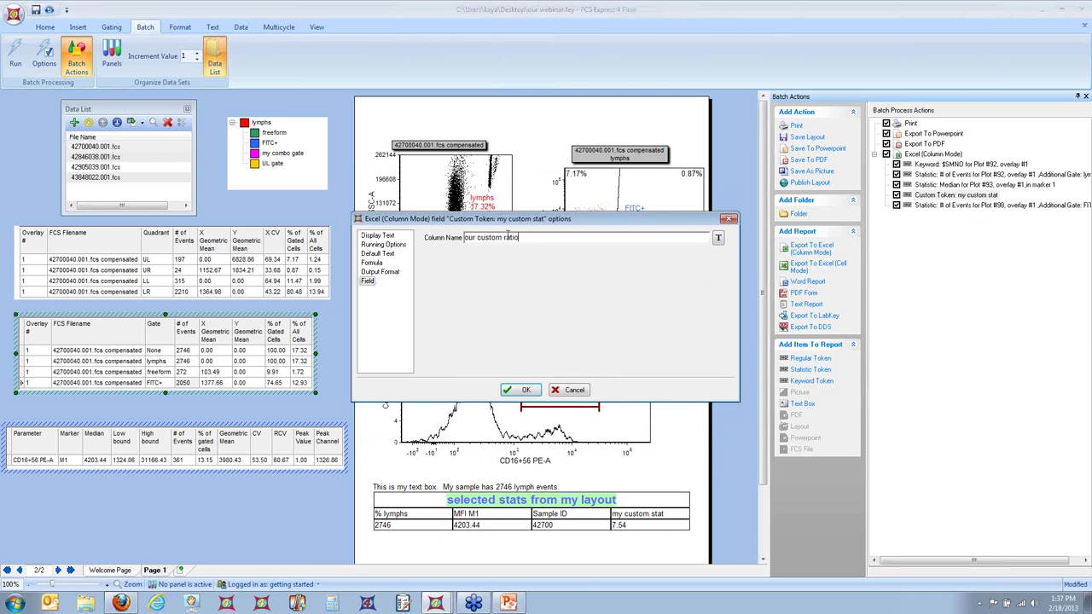
pyautogui.click(522, 390)
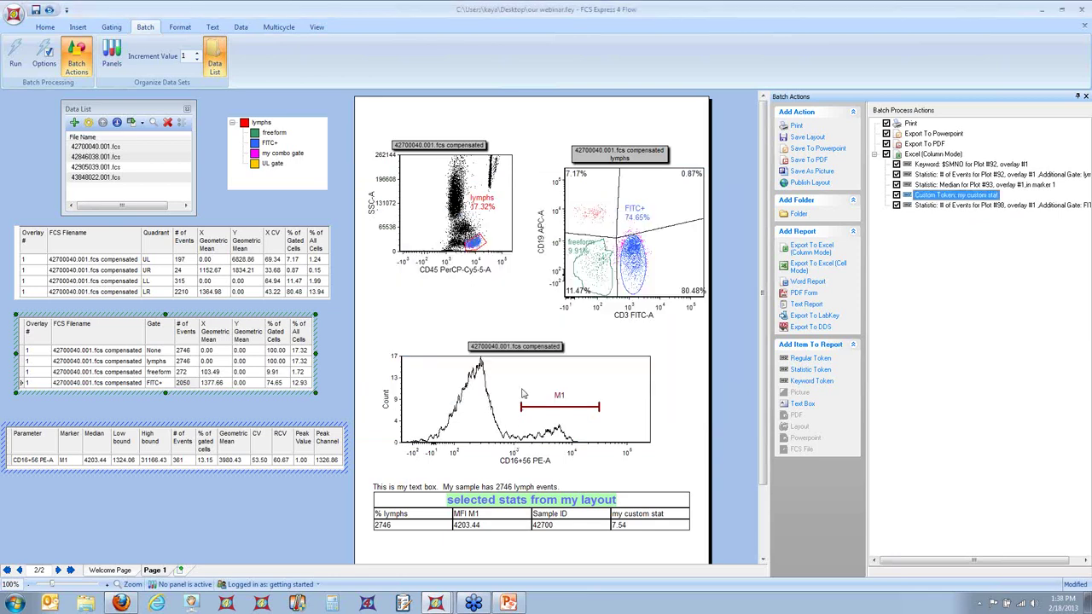
pyautogui.click(929, 341)
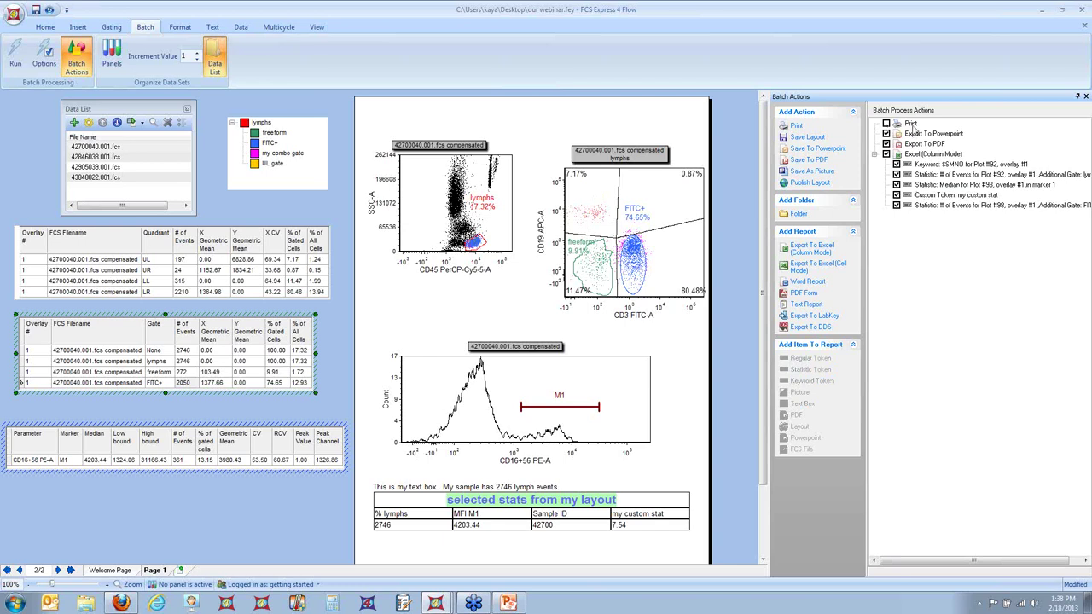
pyautogui.click(886, 143)
# Advance all layout objects through the data list to the last file, and return them to the first file.
pyautogui.click(241, 28)
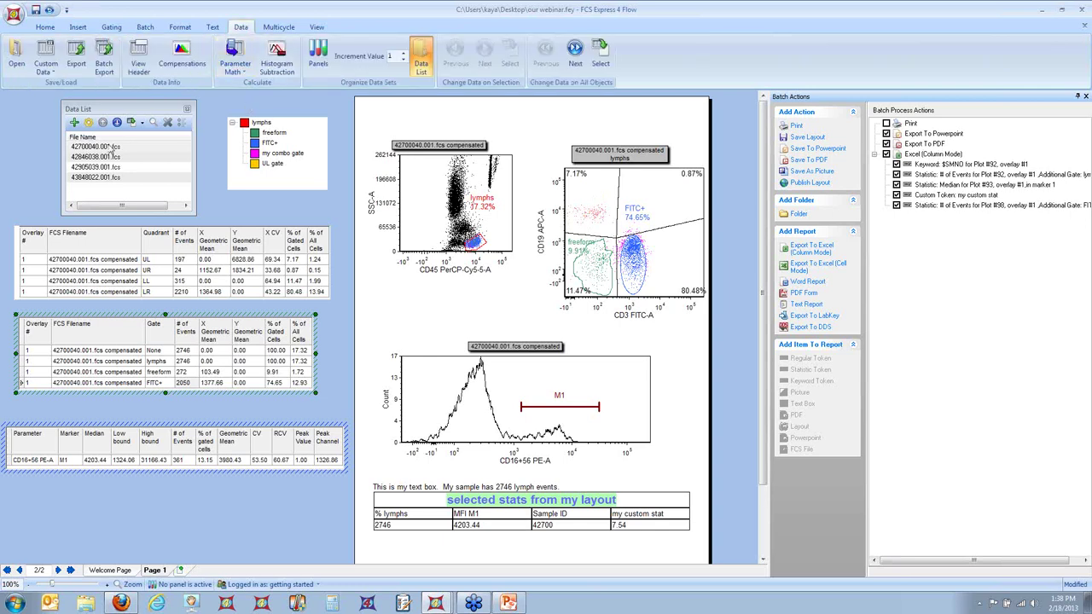
pyautogui.moveTo(111, 148); pyautogui.dragTo(168, 156)
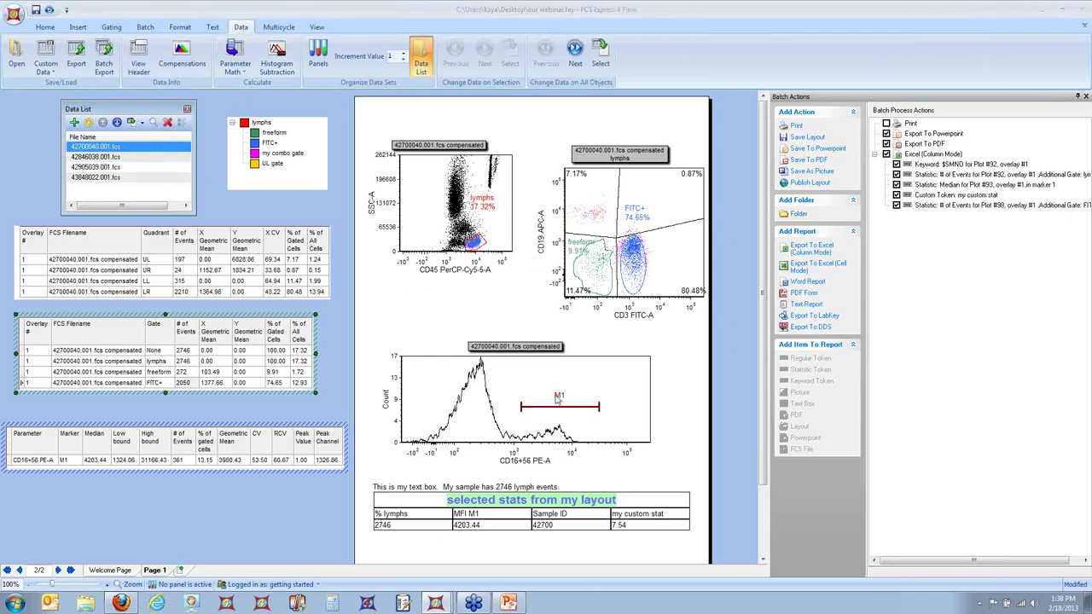
pyautogui.click(581, 67)
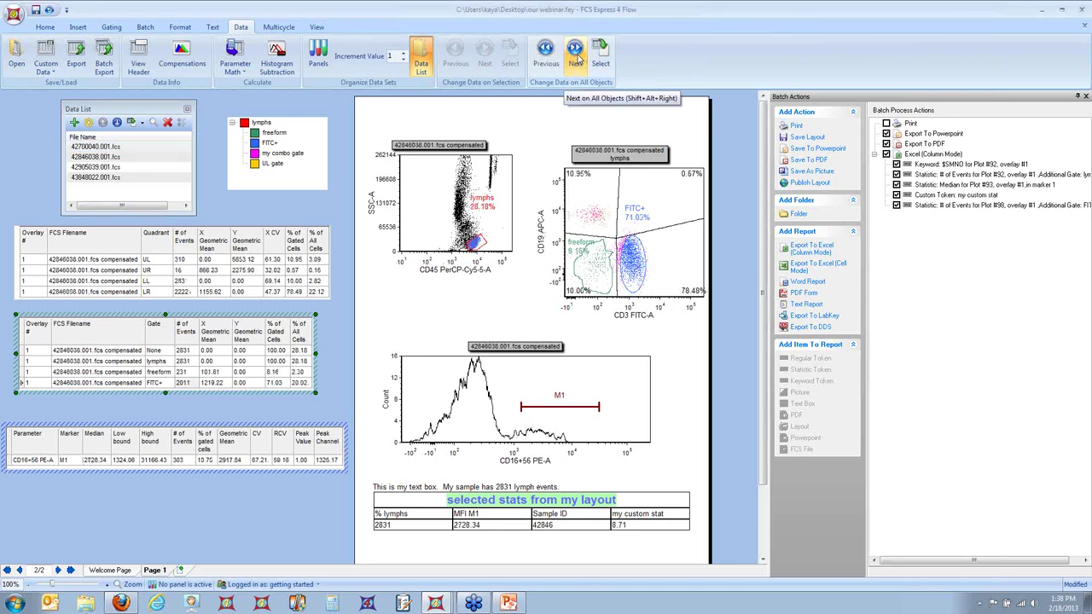
pyautogui.click(577, 59)
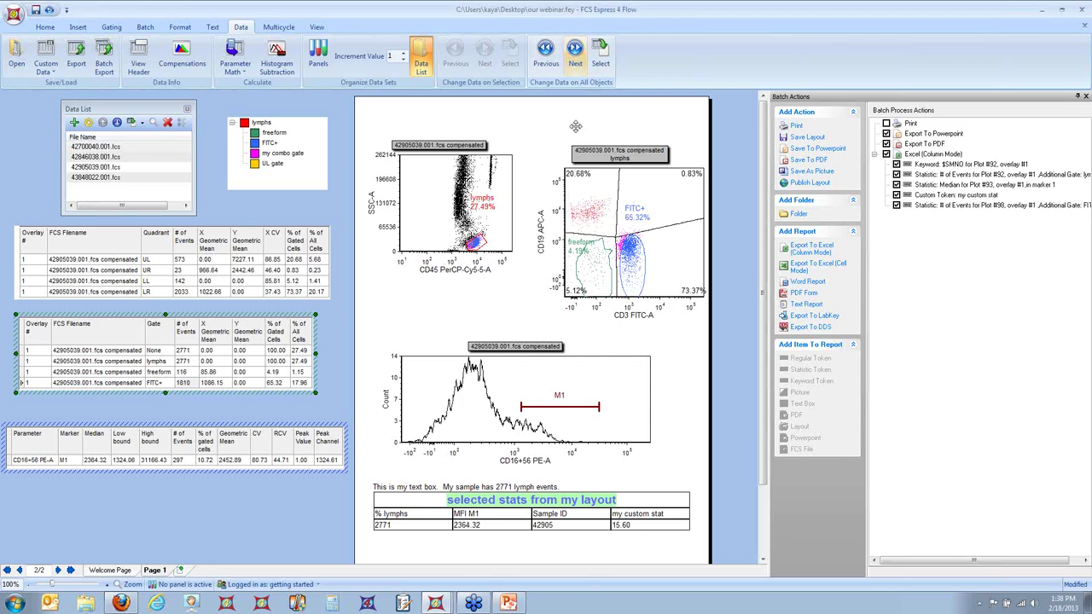
pyautogui.click(577, 60)
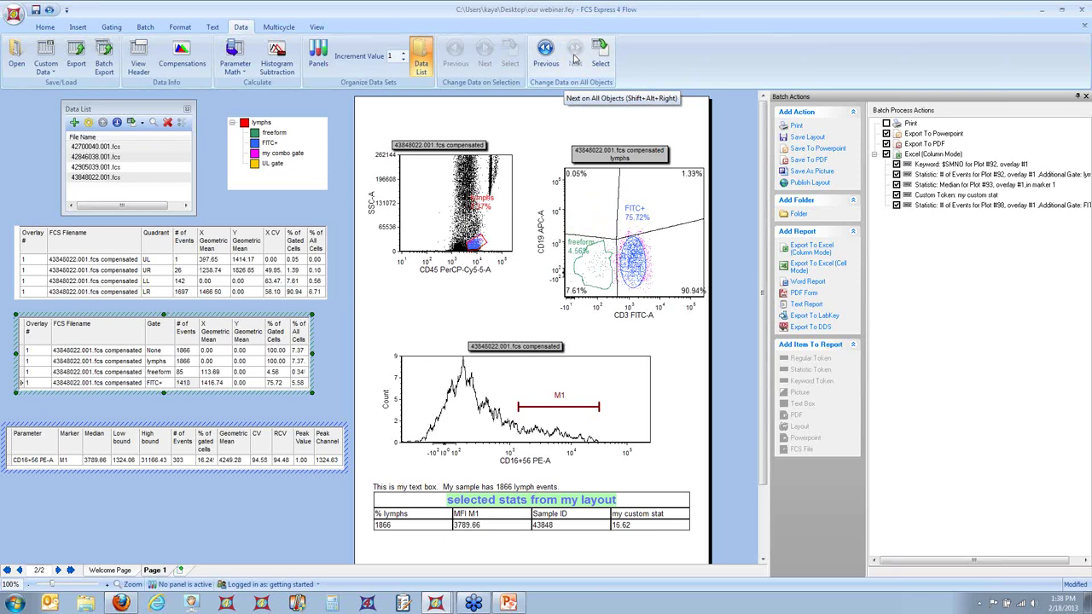
pyautogui.click(546, 58)
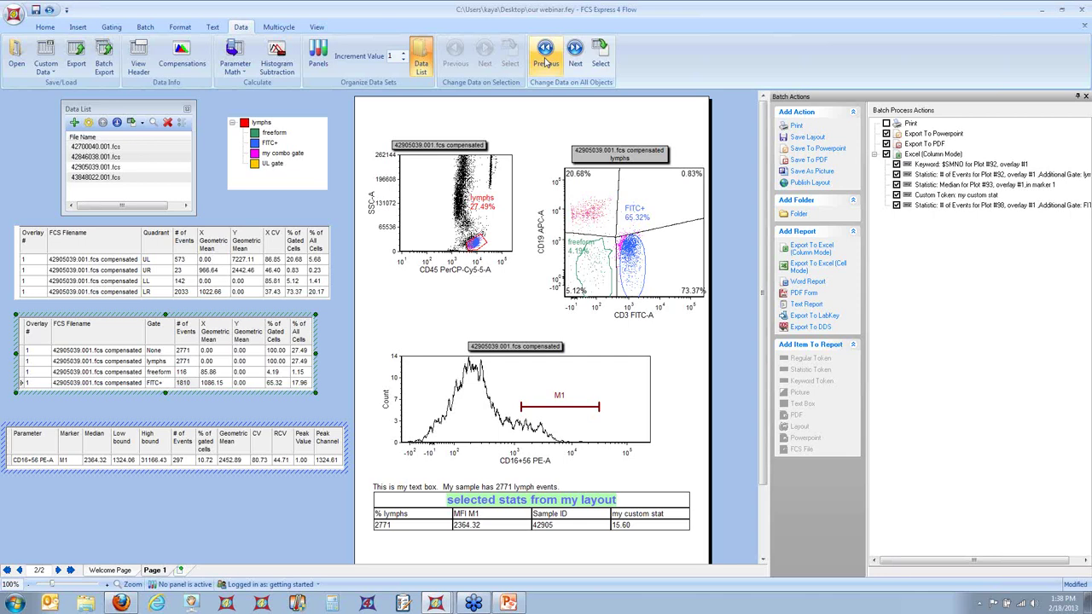
pyautogui.click(547, 60)
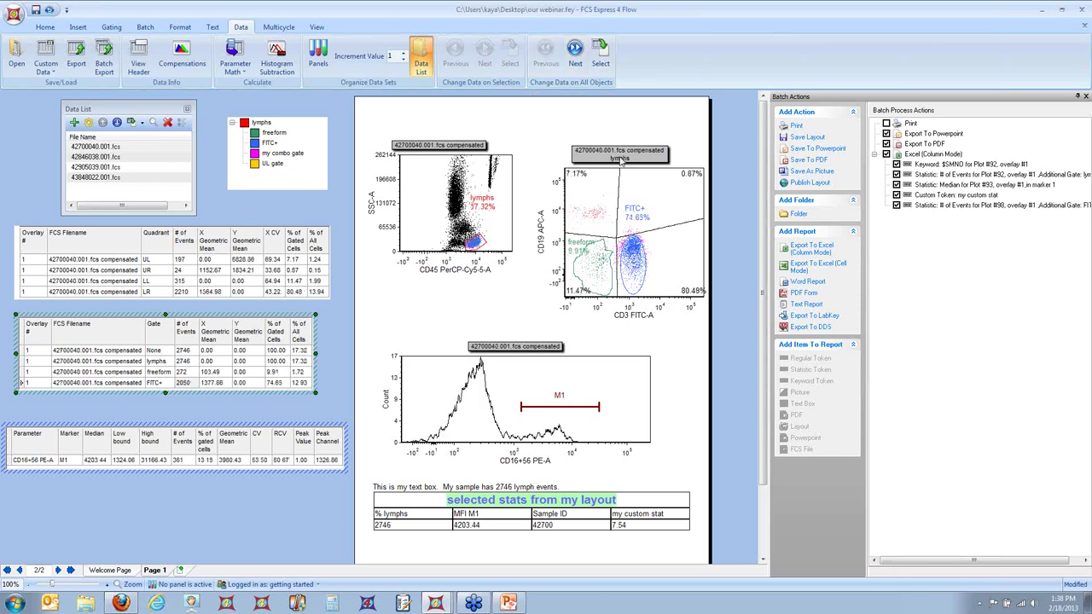
# Set batch processing to pause between iterations and restore the state of the layout after each one.
pyautogui.click(146, 26)
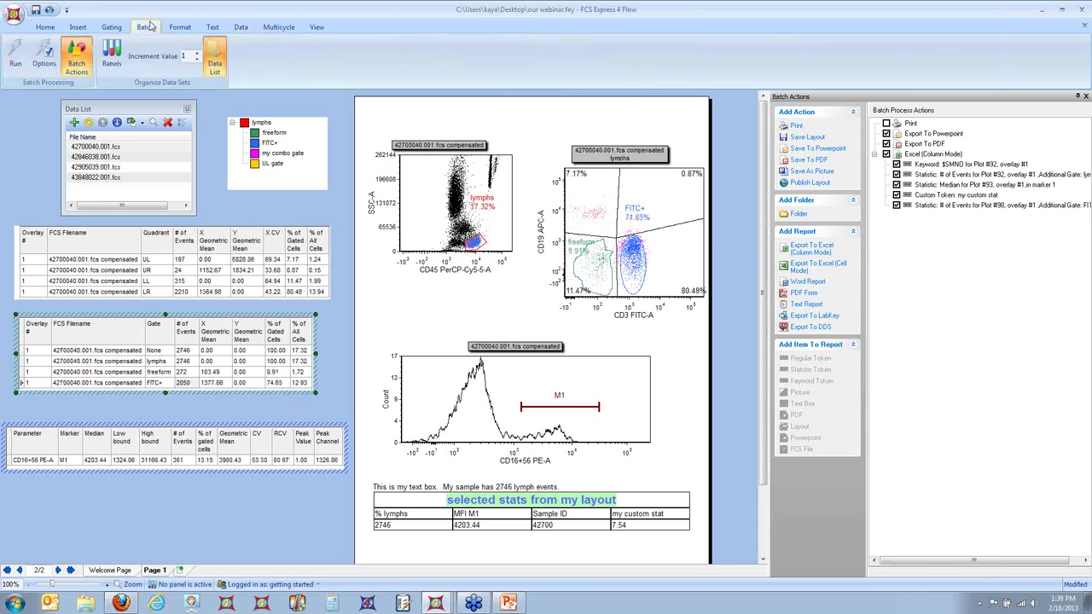
pyautogui.click(44, 60)
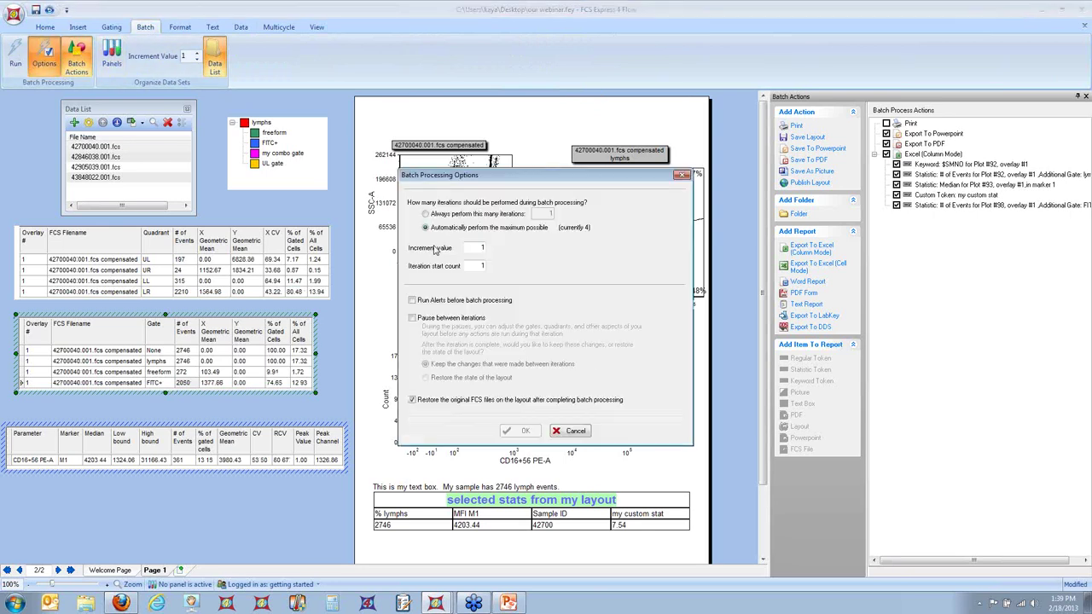
pyautogui.moveTo(529, 178); pyautogui.dragTo(563, 247)
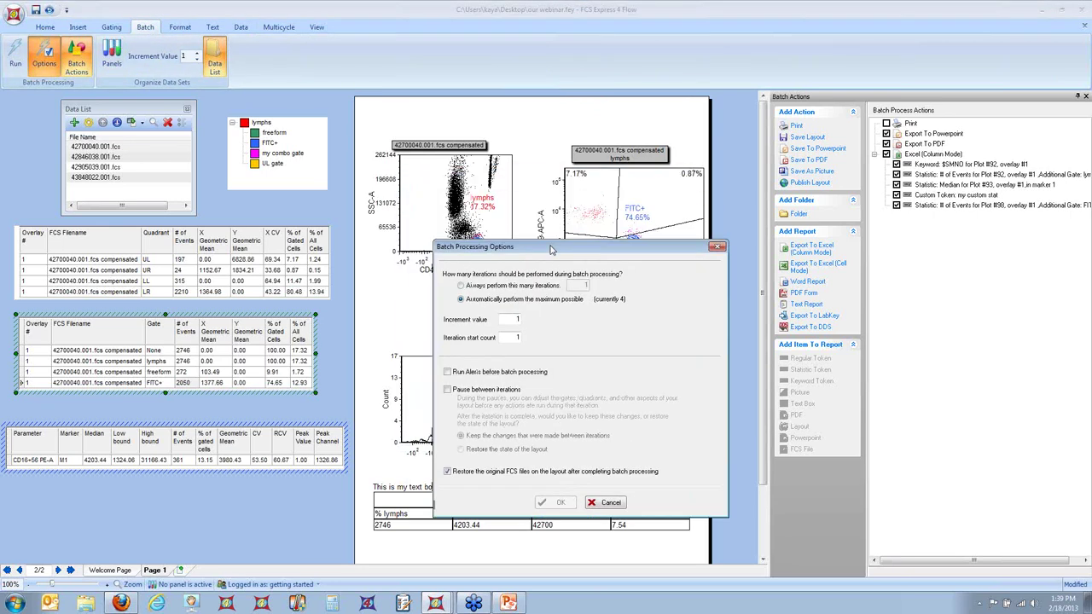
pyautogui.click(448, 389)
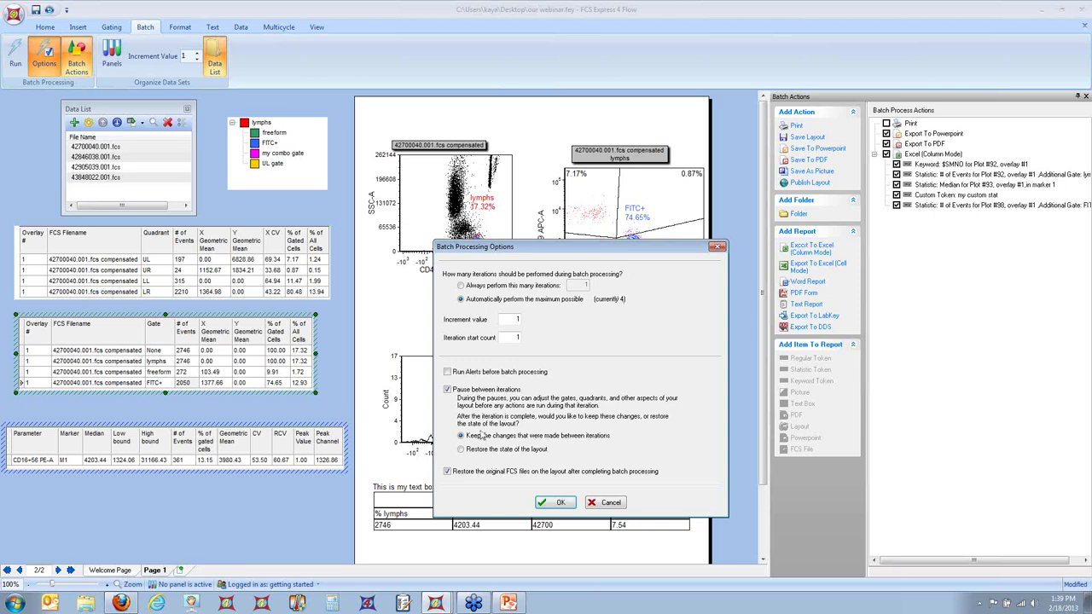
pyautogui.click(462, 450)
pyautogui.moveTo(580, 247); pyautogui.dragTo(282, 241)
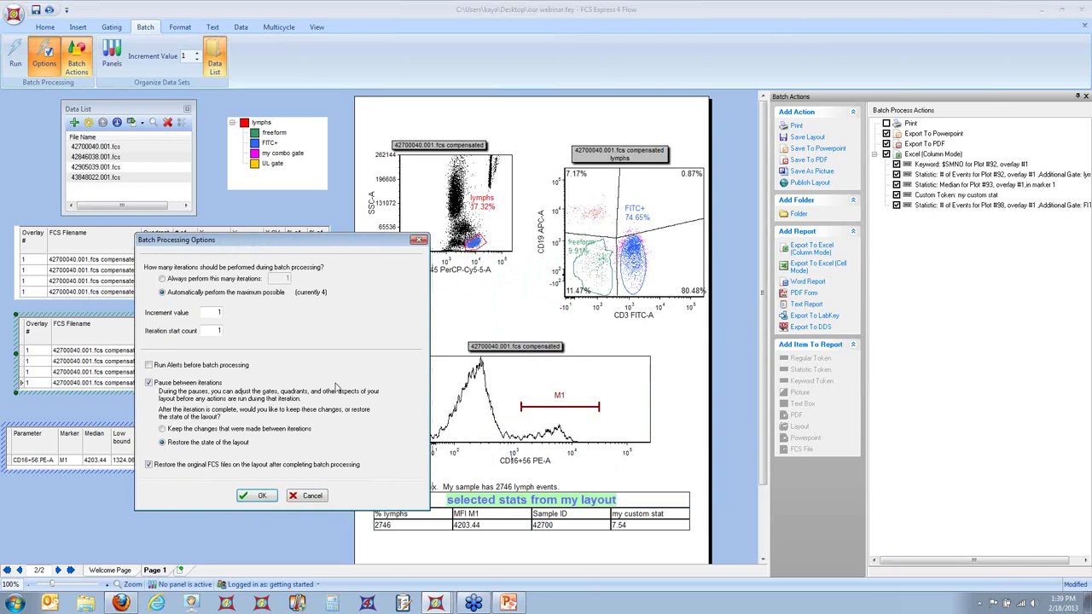
pyautogui.click(249, 501)
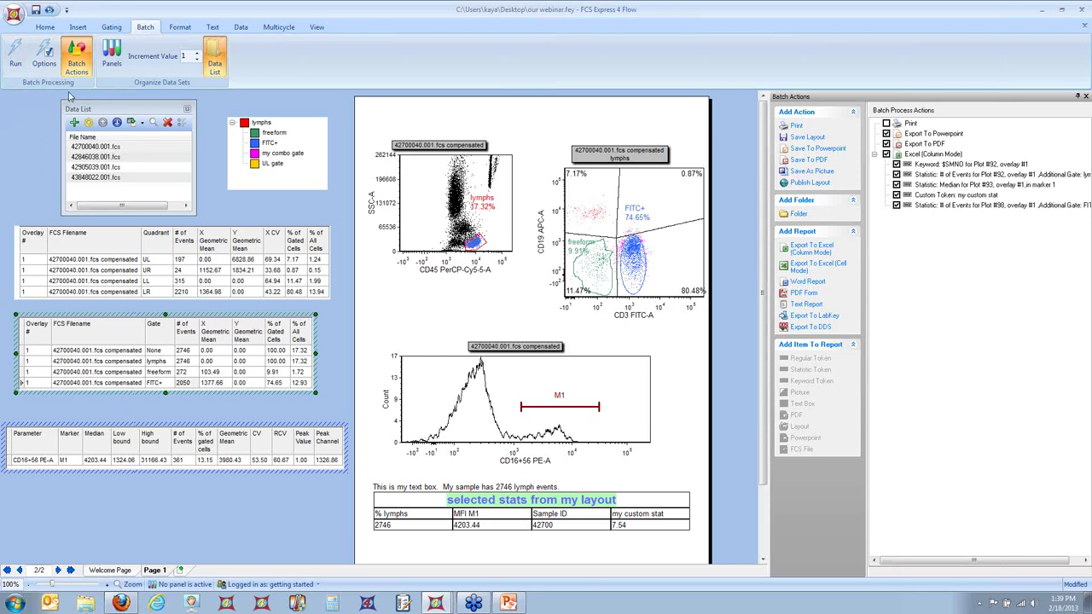
# Run the batch processing and move its progress dialog clear of the plots.
pyautogui.click(14, 64)
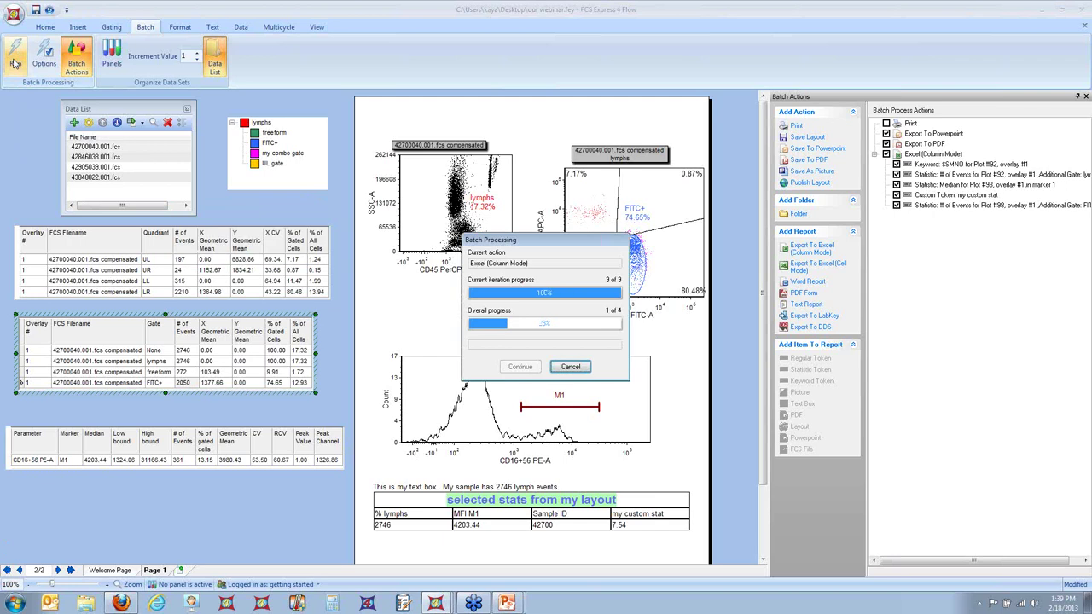
pyautogui.click(14, 63)
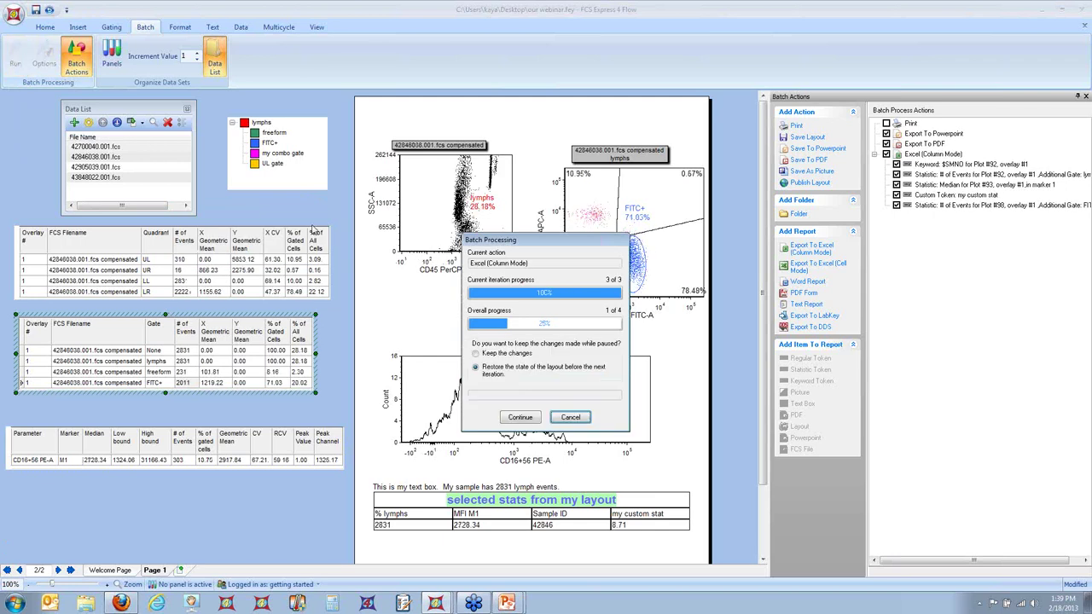
pyautogui.moveTo(587, 246); pyautogui.dragTo(270, 287)
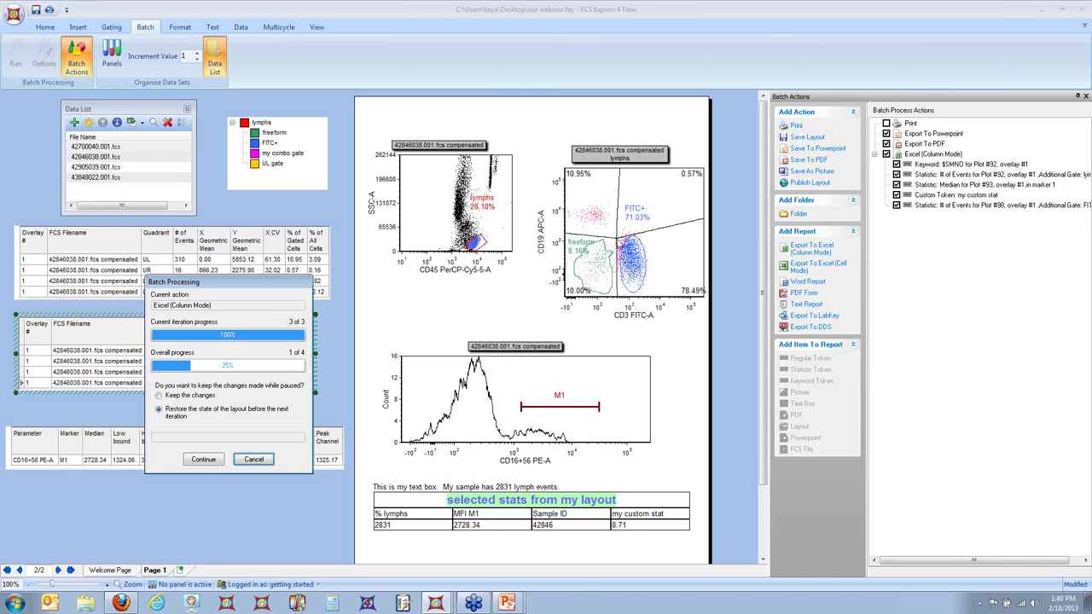
# Adjust the quadrants, the FITC+ gate and the M1 marker's upper end for the second sample, and continue the batch.
pyautogui.click(617, 239)
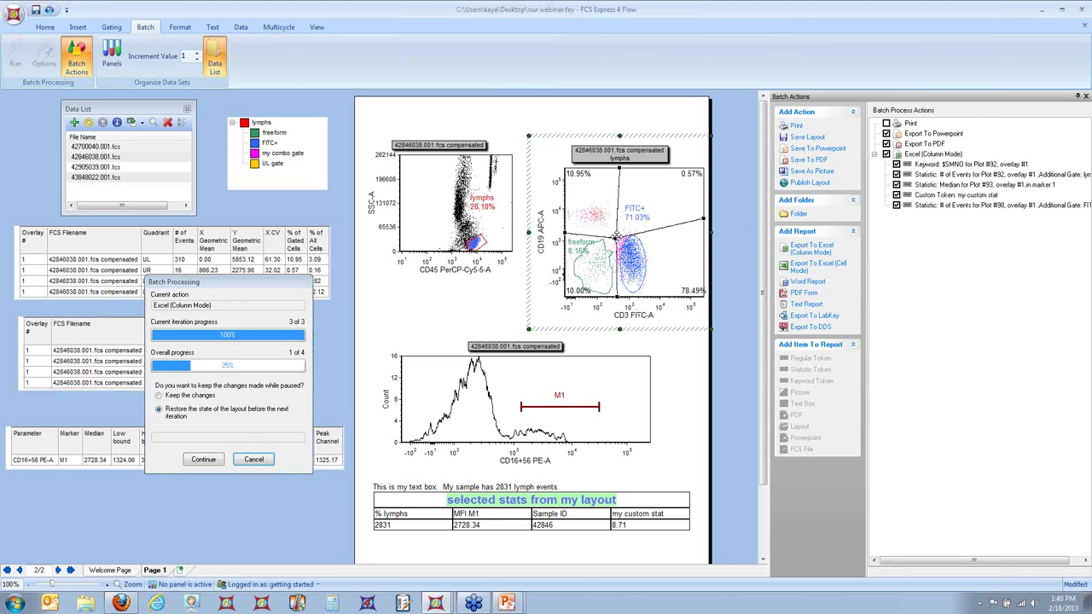
pyautogui.moveTo(618, 239)
pyautogui.mouseDown()
pyautogui.moveTo(633, 260)
pyautogui.moveTo(640, 246)
pyautogui.moveTo(617, 236)
pyautogui.mouseUp()
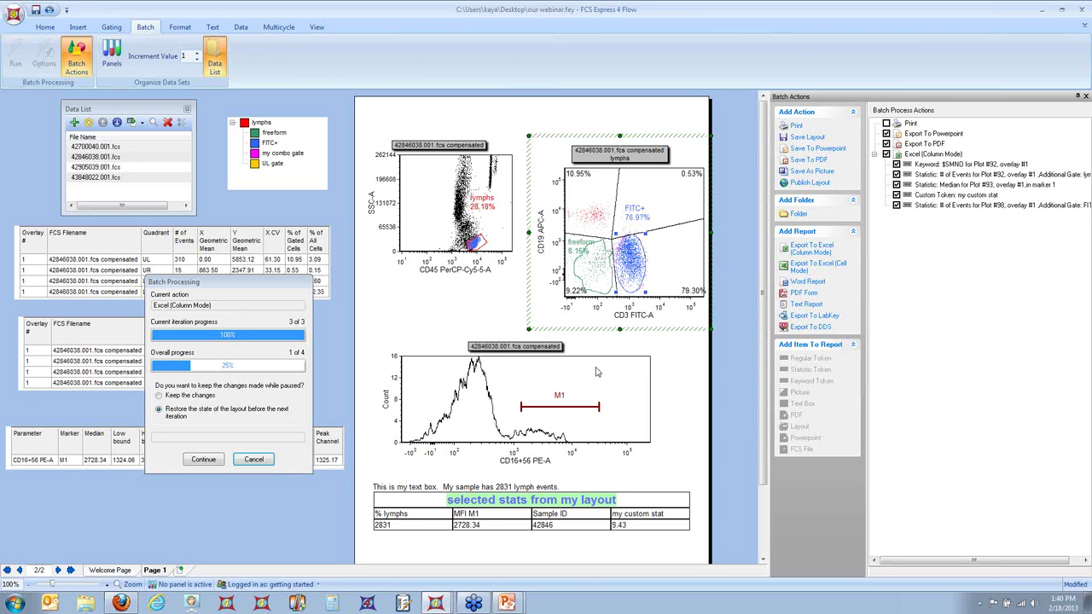
pyautogui.click(589, 408)
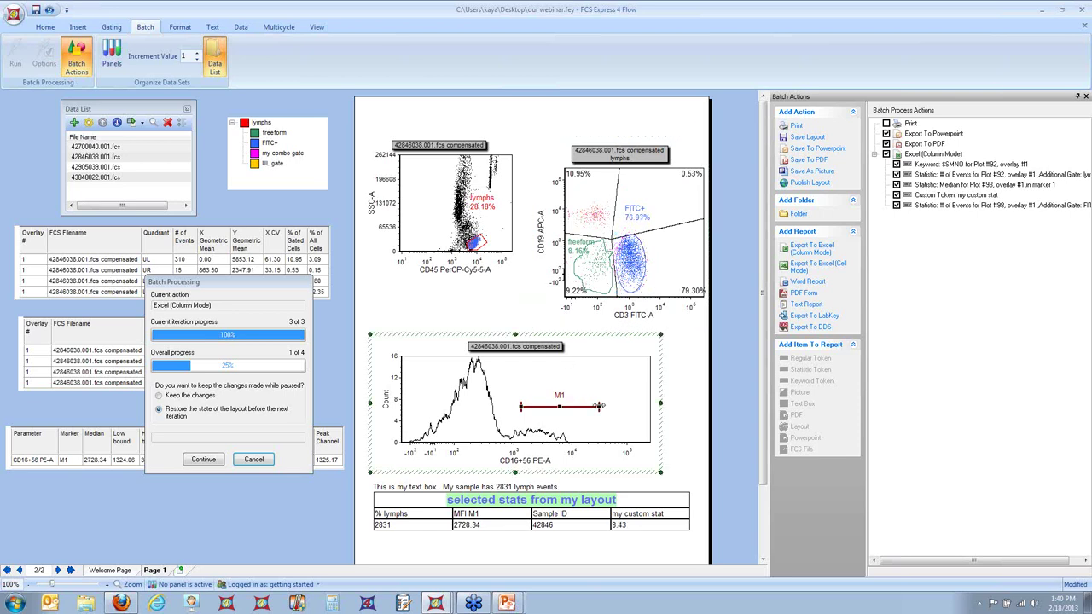
pyautogui.moveTo(600, 407); pyautogui.dragTo(587, 407)
pyautogui.click(213, 463)
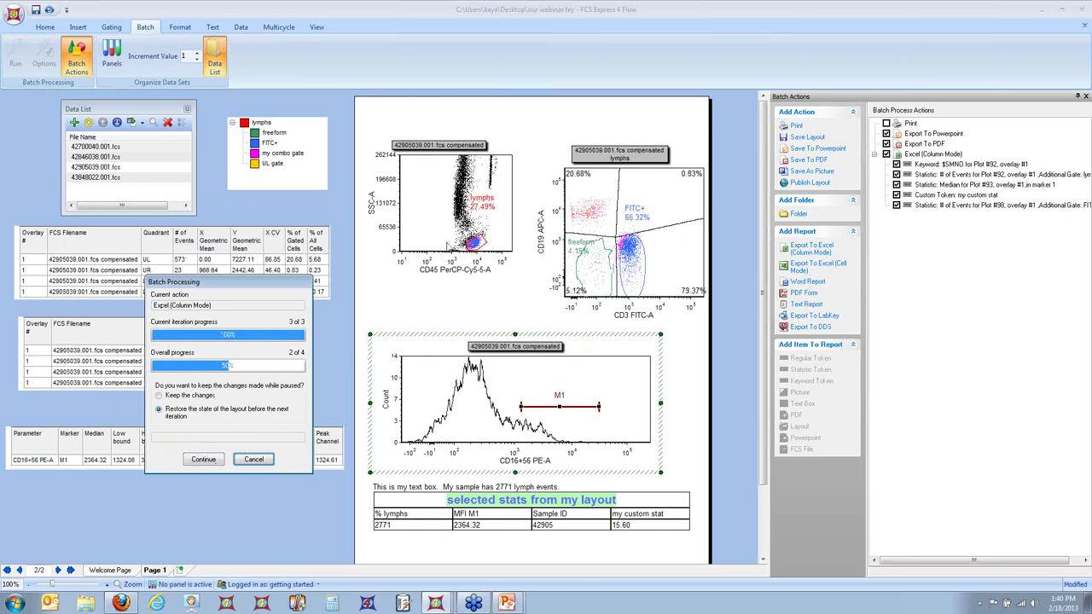
# Add the line "check sample" to the header of the third sample's CD45 versus SSC plot and continue the batch.
pyautogui.rightClick(431, 197)
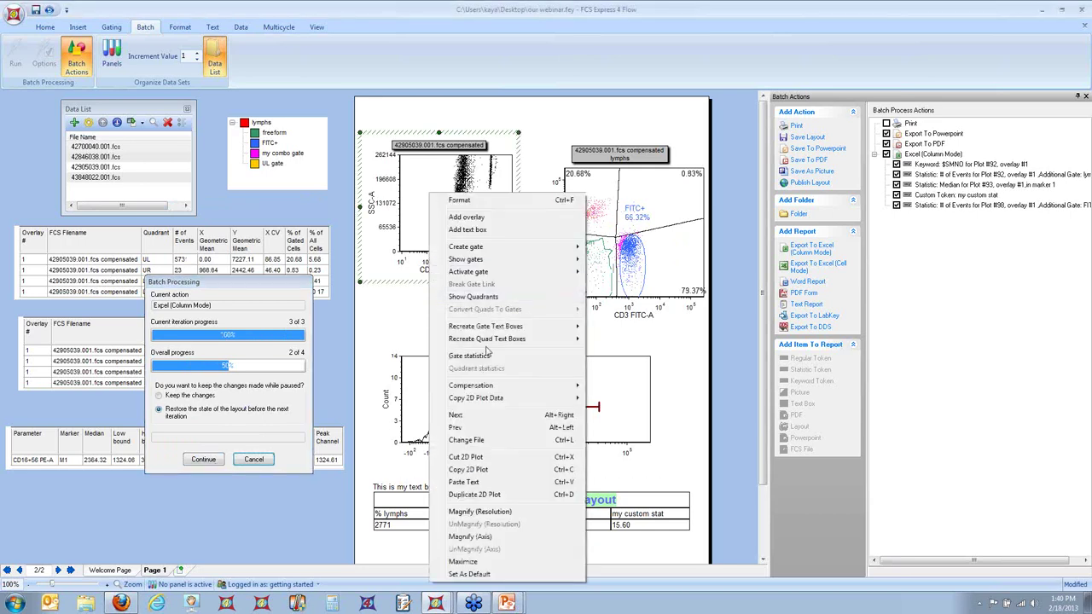
pyautogui.click(482, 201)
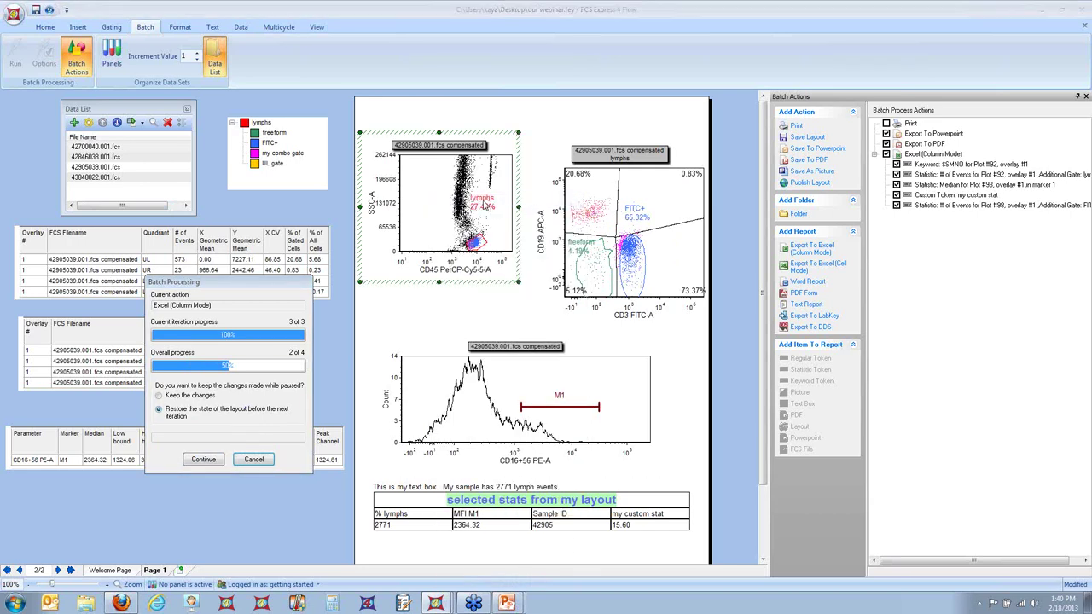
pyautogui.click(323, 214)
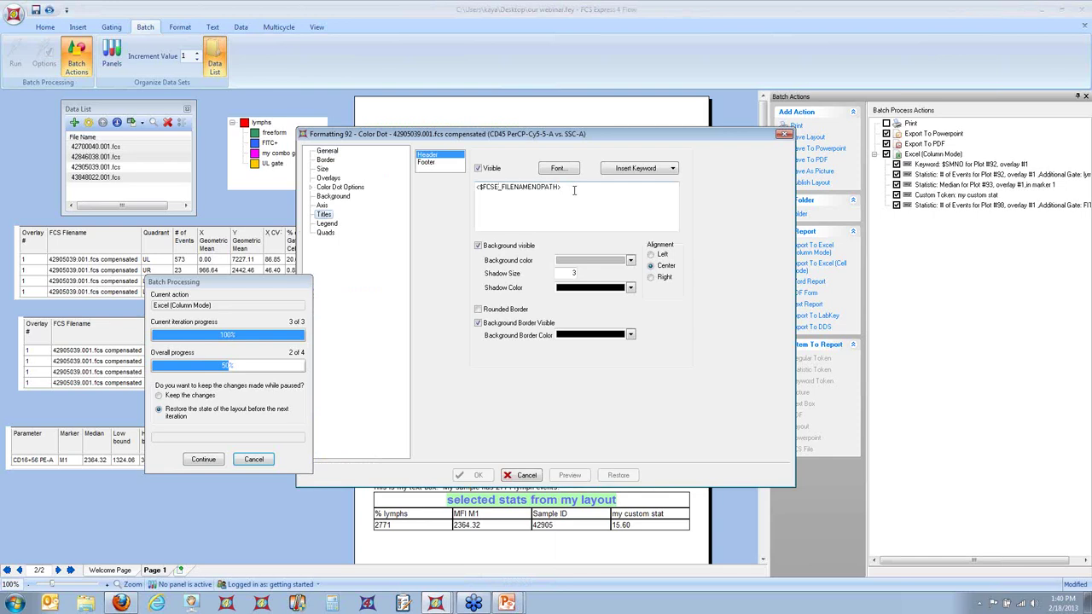
pyautogui.press('Return')
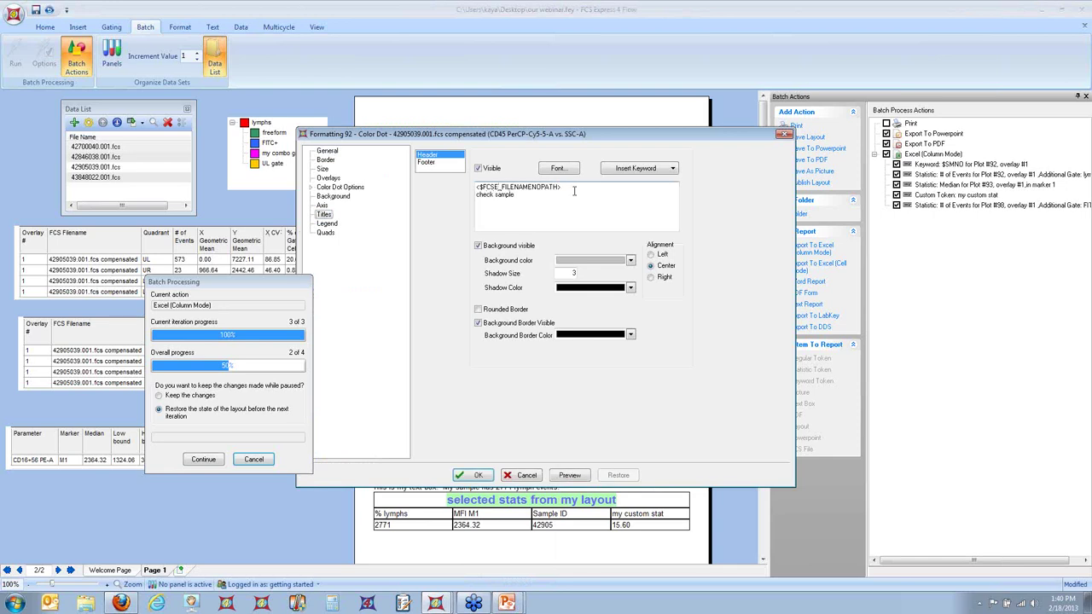
pyautogui.click(472, 476)
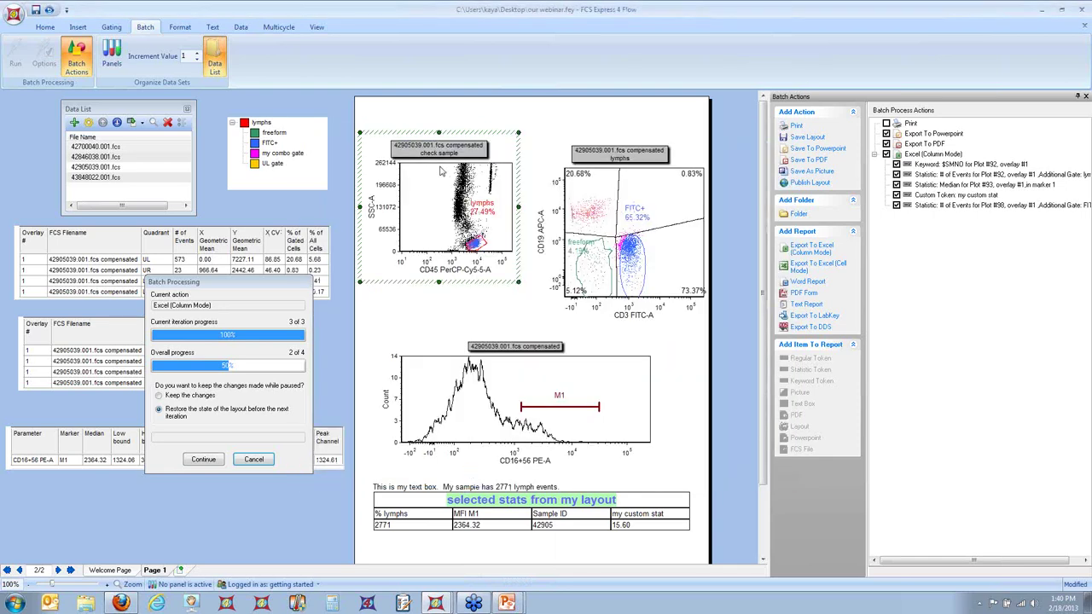
pyautogui.click(212, 462)
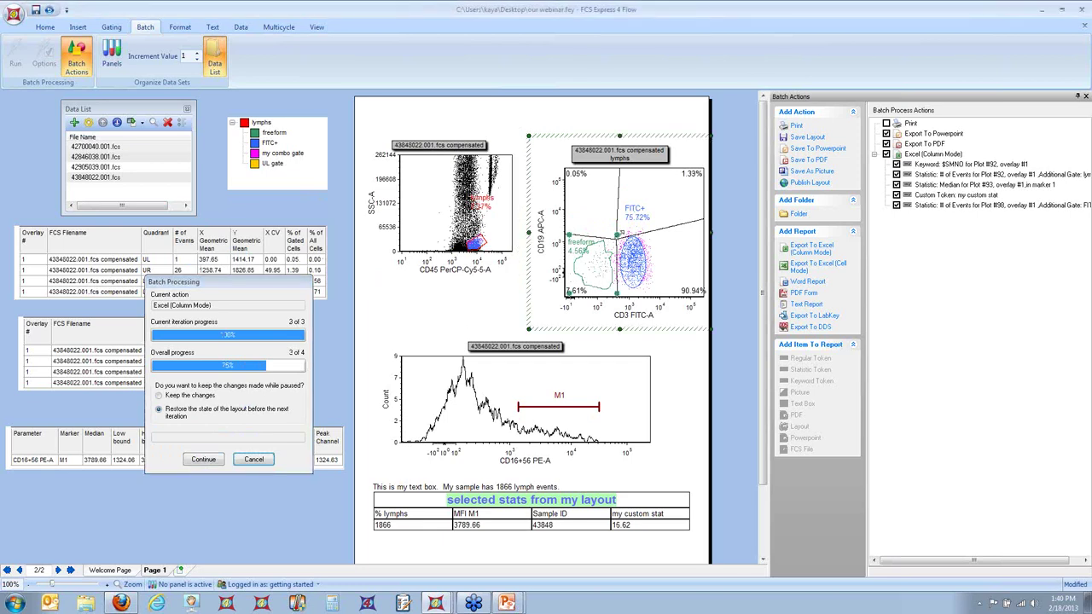
# Enlarge the freeform gate on the fourth sample's CD3 versus CD19 plot and continue the batch to its end.
pyautogui.click(640, 215)
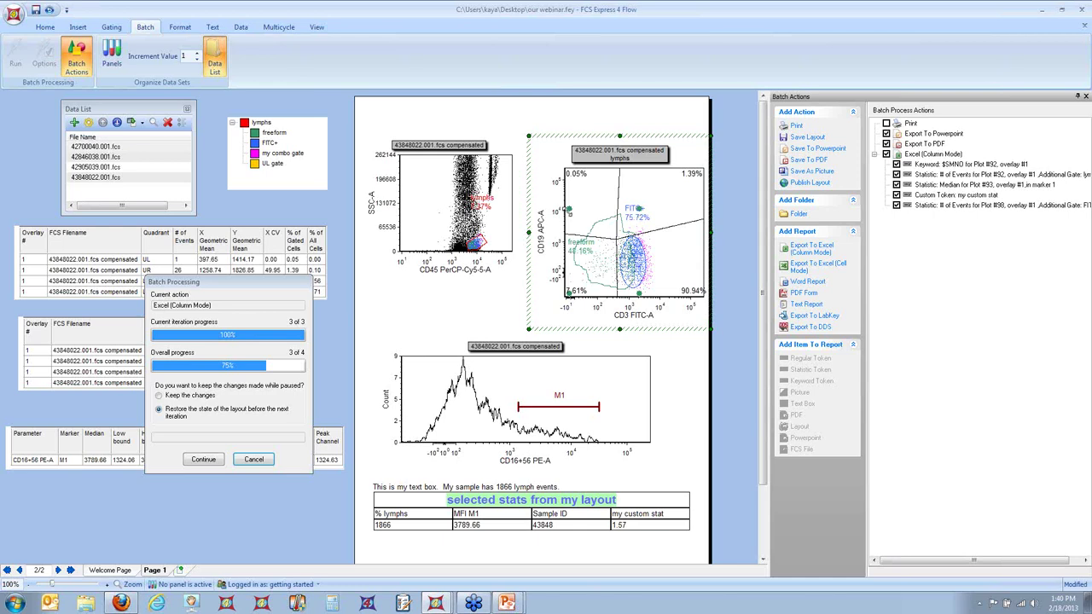
pyautogui.moveTo(565, 201)
pyautogui.mouseDown()
pyautogui.moveTo(614, 203)
pyautogui.moveTo(606, 213)
pyautogui.moveTo(634, 197)
pyautogui.mouseUp()
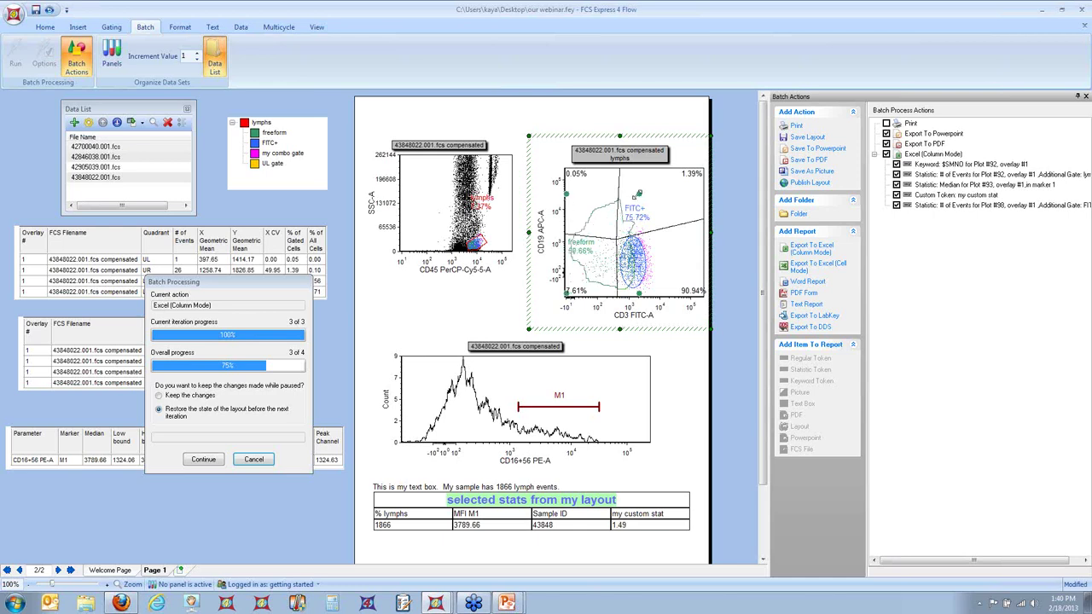
pyautogui.click(213, 465)
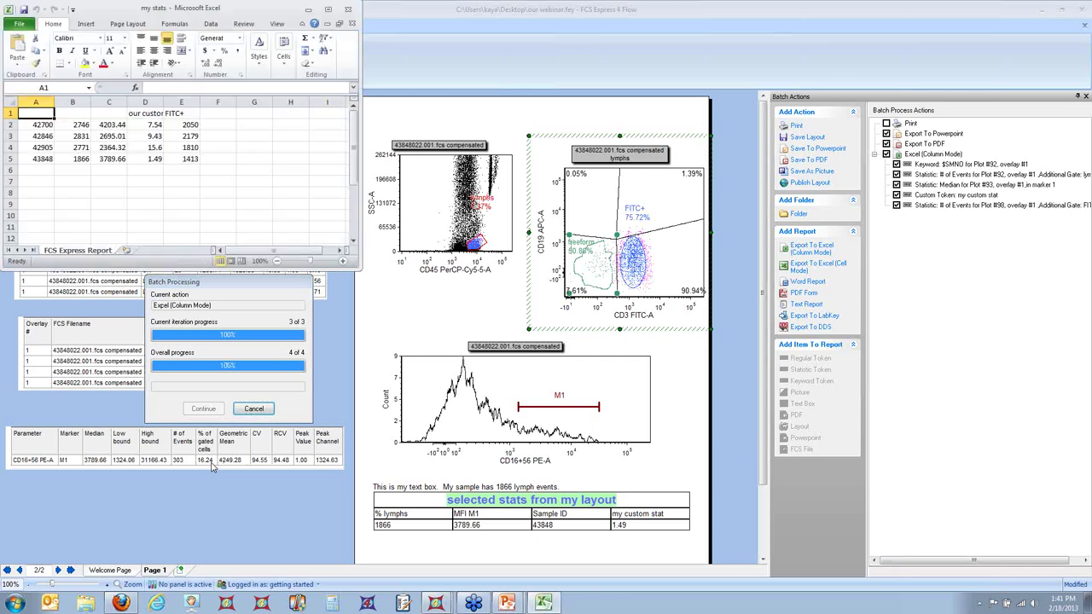
# Examine the exported my stats workbook in Excel and minimize its window.
pyautogui.moveTo(253, 12); pyautogui.dragTo(254, 17)
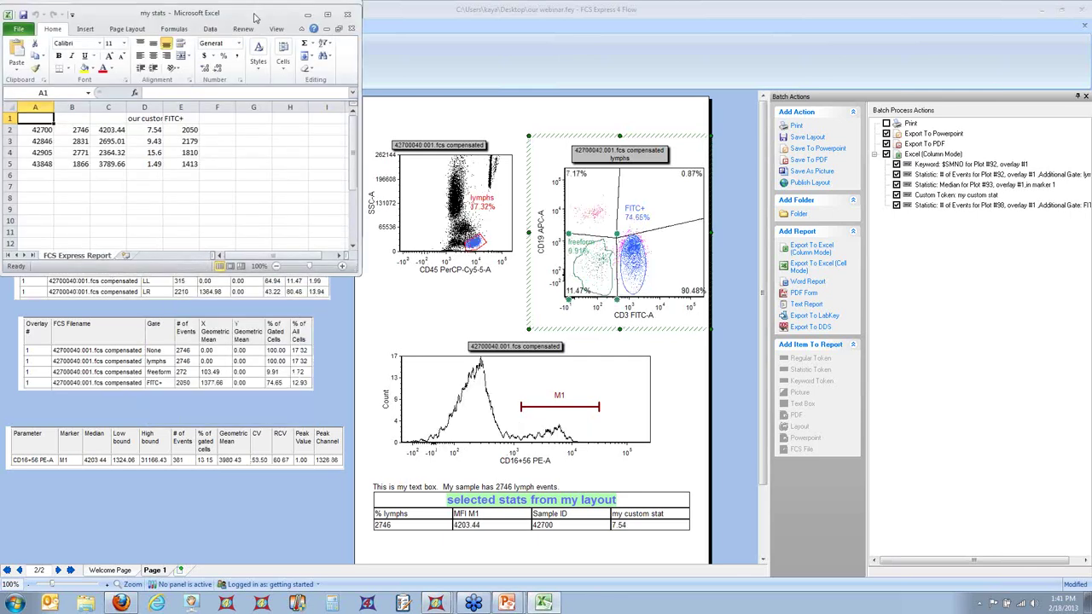
pyautogui.click(307, 14)
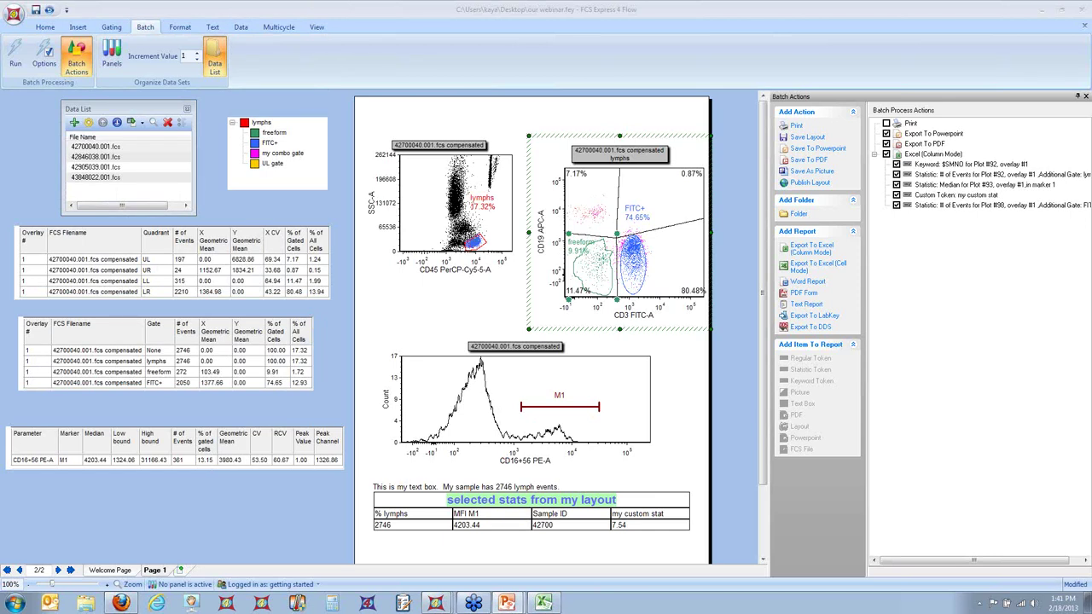
# Switch to the exported my ppt presentation in PowerPoint, maximize it, and move the first slide's CD3 versus CD19 plot slightly up.
pyautogui.click(506, 603)
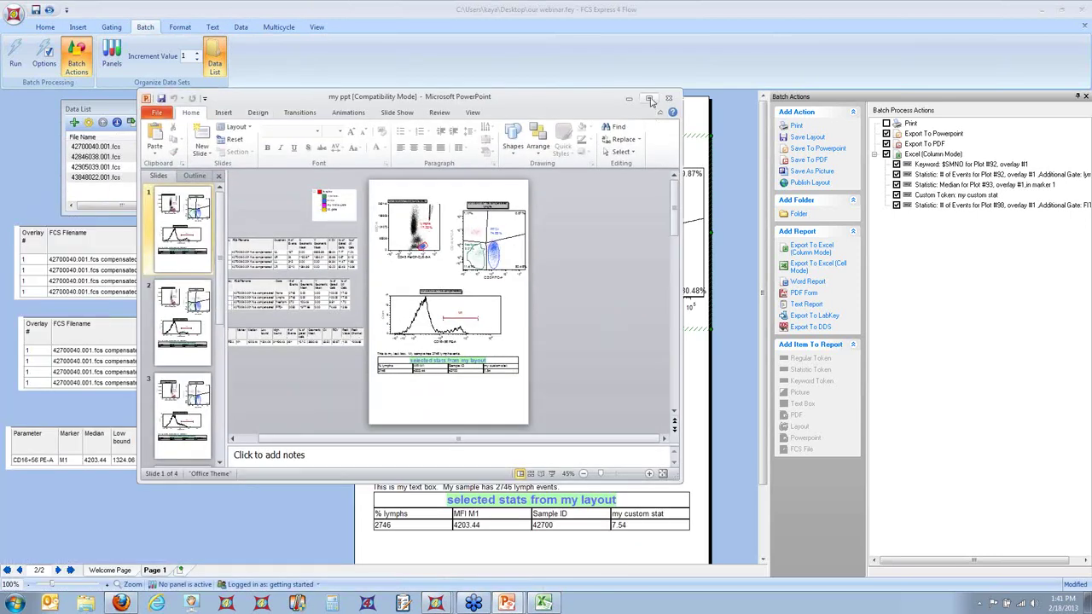
pyautogui.click(649, 99)
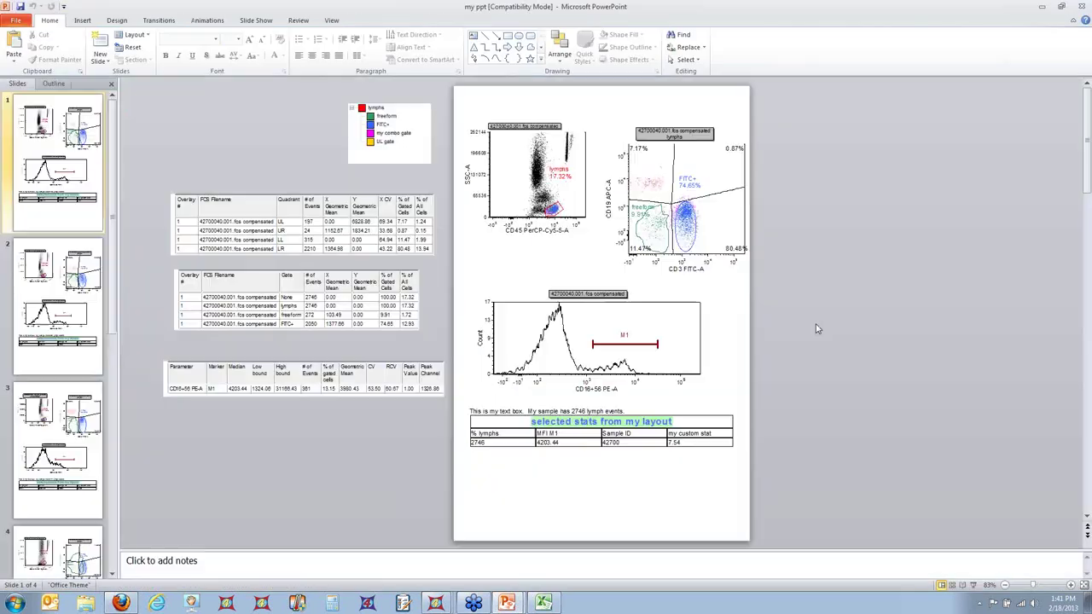
pyautogui.click(707, 188)
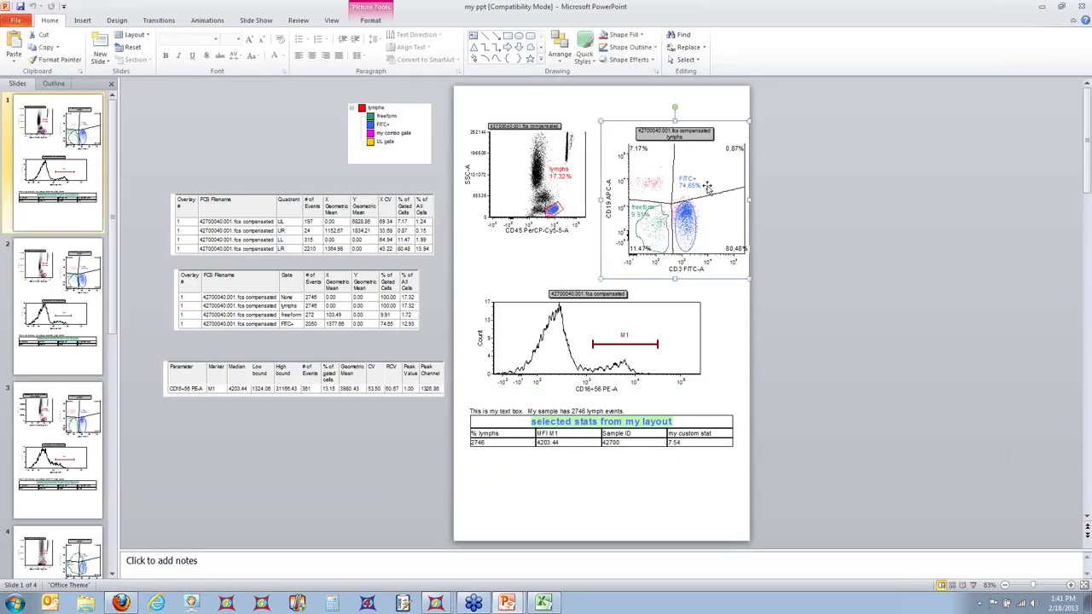
pyautogui.moveTo(707, 188); pyautogui.dragTo(707, 162)
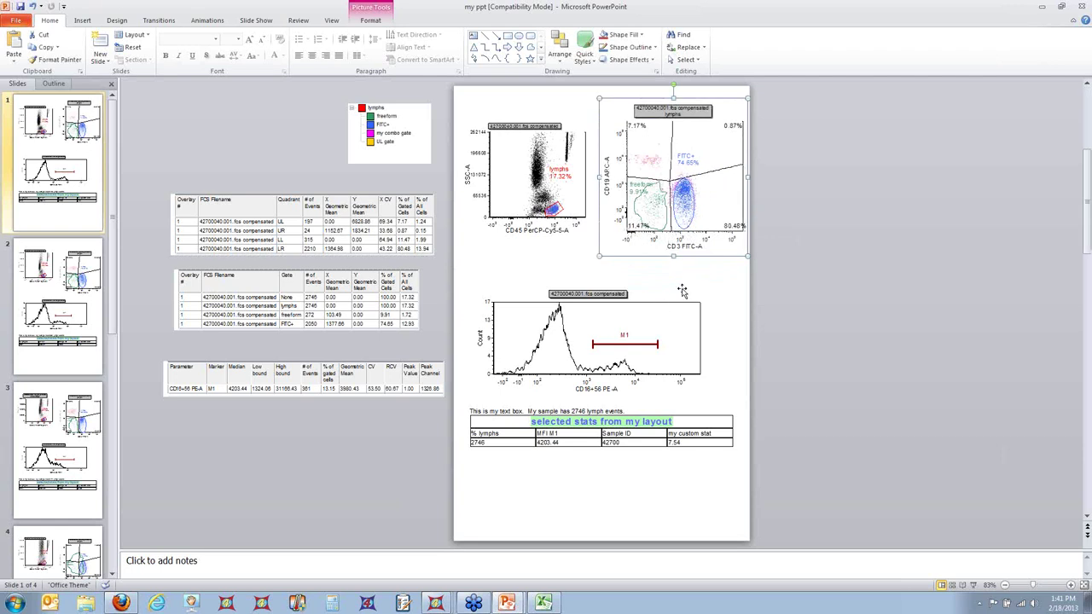
# Enlarge the CD16+56 histogram picture on the first slide and select the CD3 versus CD19 plot again.
pyautogui.click(687, 335)
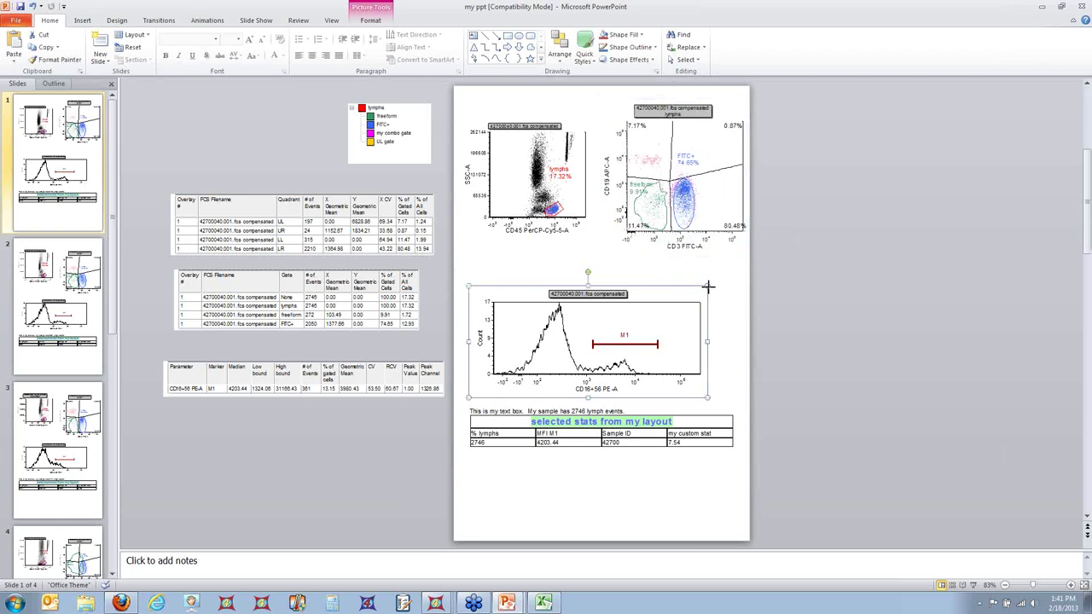
pyautogui.moveTo(707, 286); pyautogui.dragTo(787, 201)
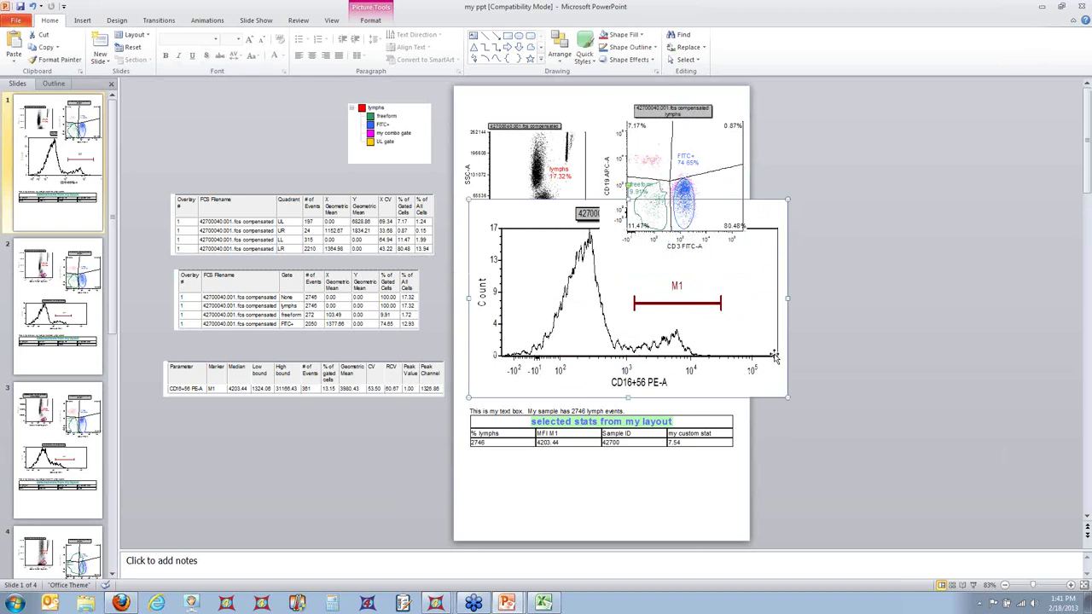
pyautogui.click(722, 174)
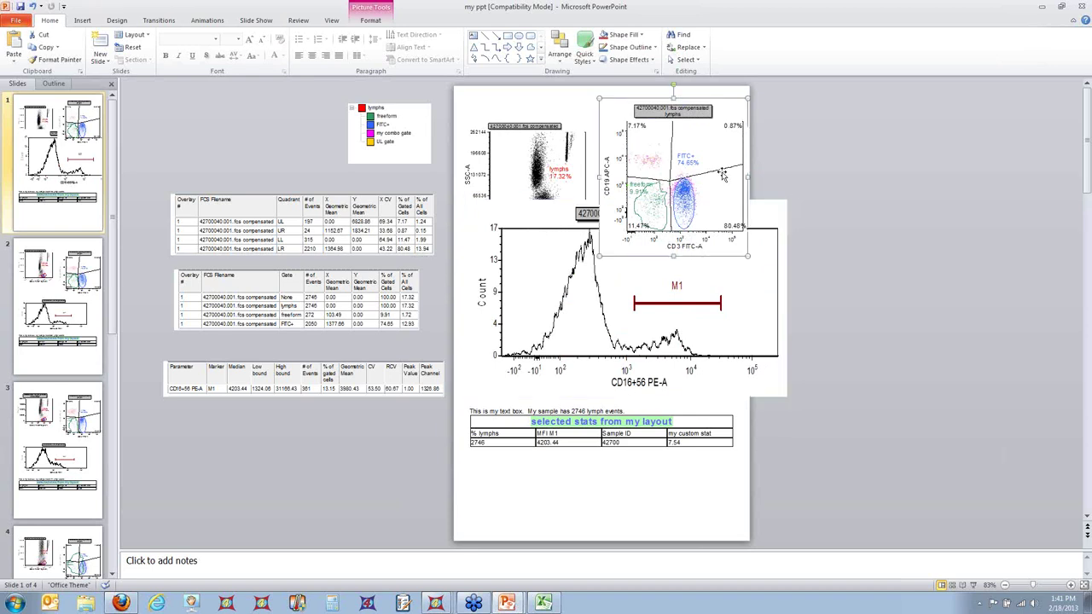
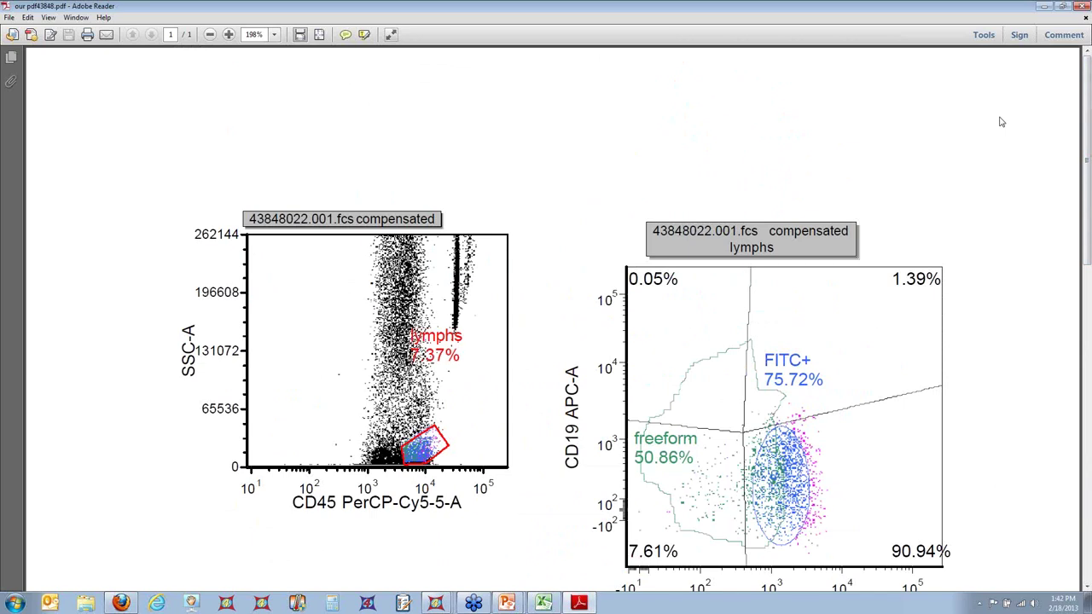
# Switch to the my stats workbook in Excel, enlarge its window, autofit all column widths and check the two column headings.
pyautogui.click(543, 603)
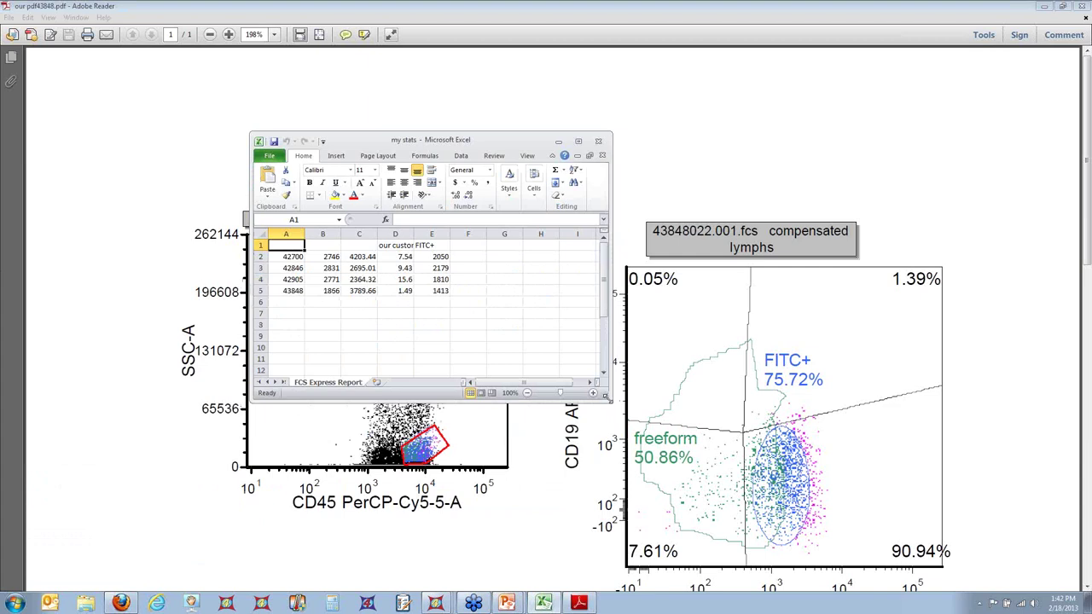
pyautogui.moveTo(607, 397); pyautogui.dragTo(855, 449)
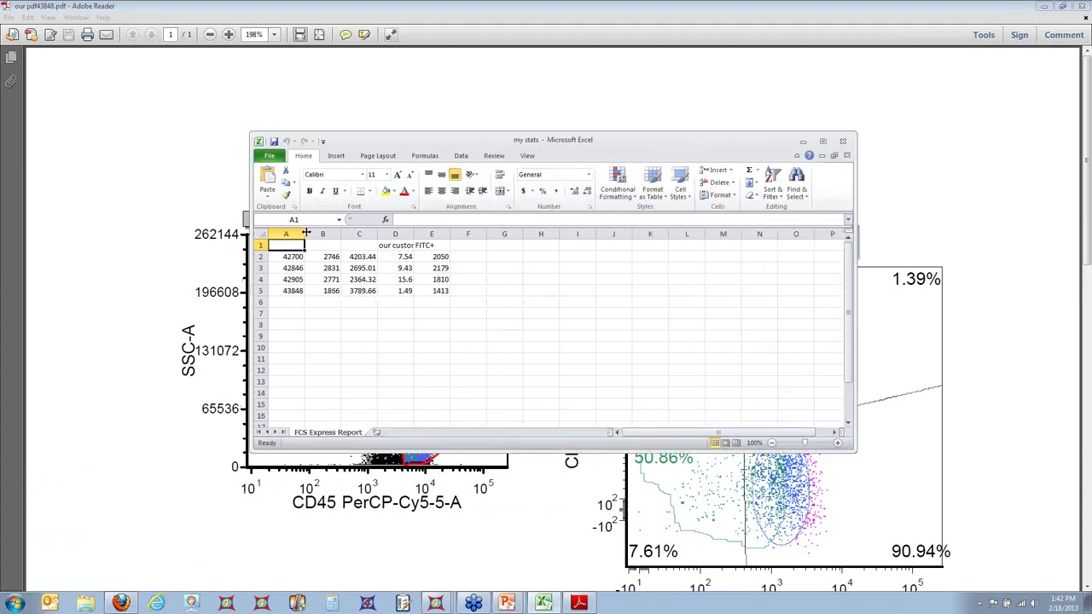
pyautogui.moveTo(305, 233); pyautogui.dragTo(346, 234)
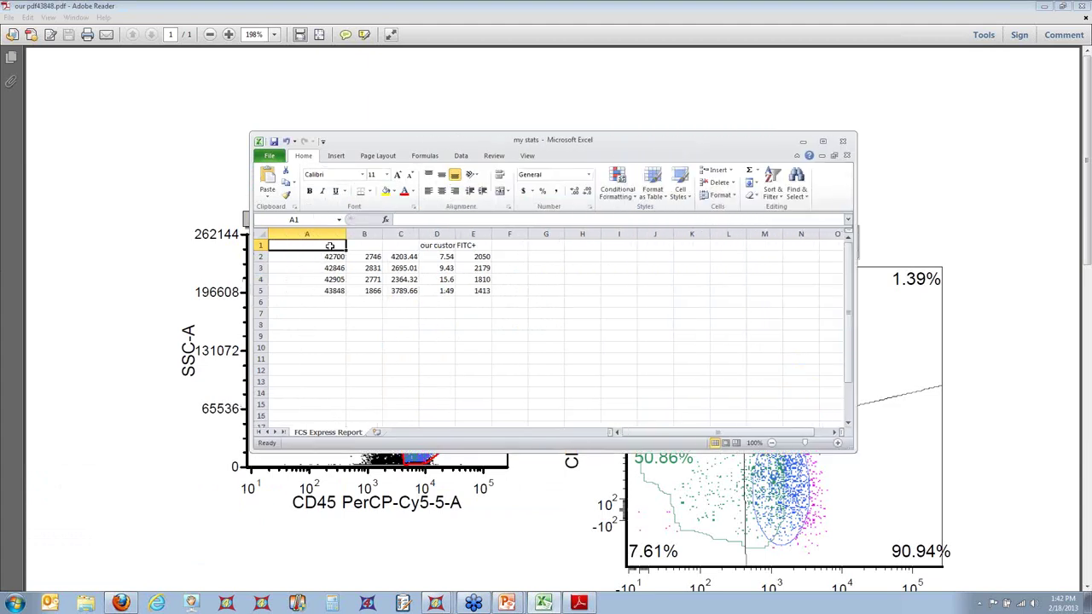
pyautogui.click(261, 234)
pyautogui.click(729, 195)
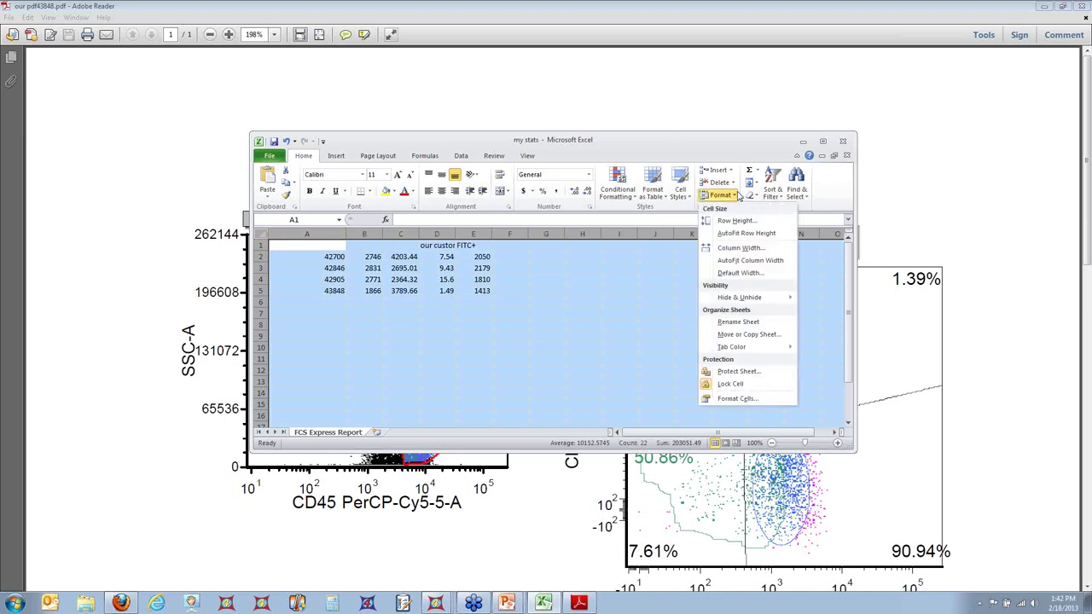
pyautogui.click(743, 260)
pyautogui.click(592, 279)
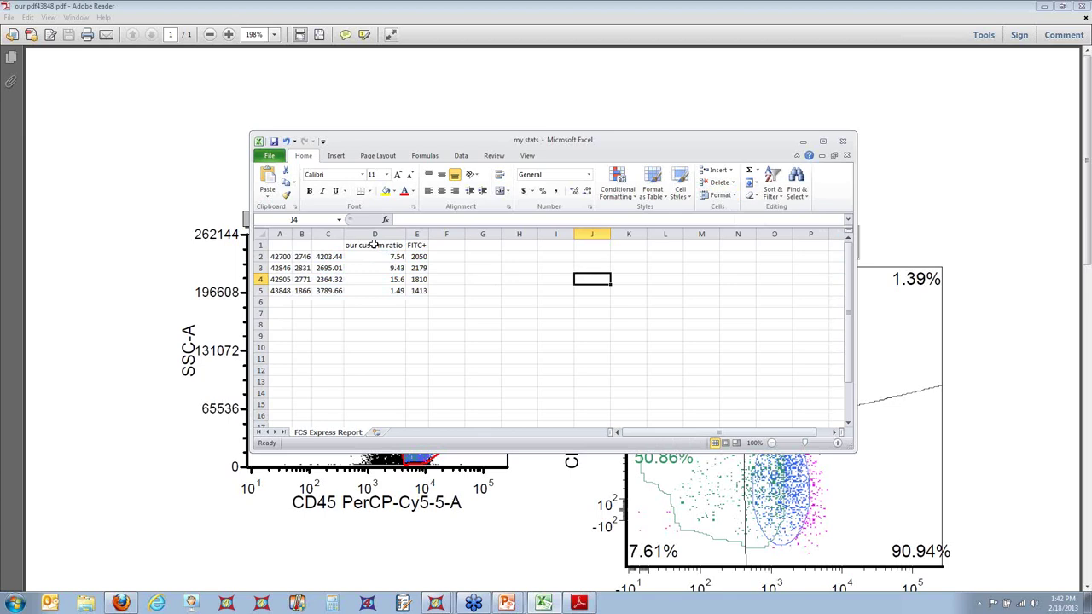
pyautogui.click(373, 245)
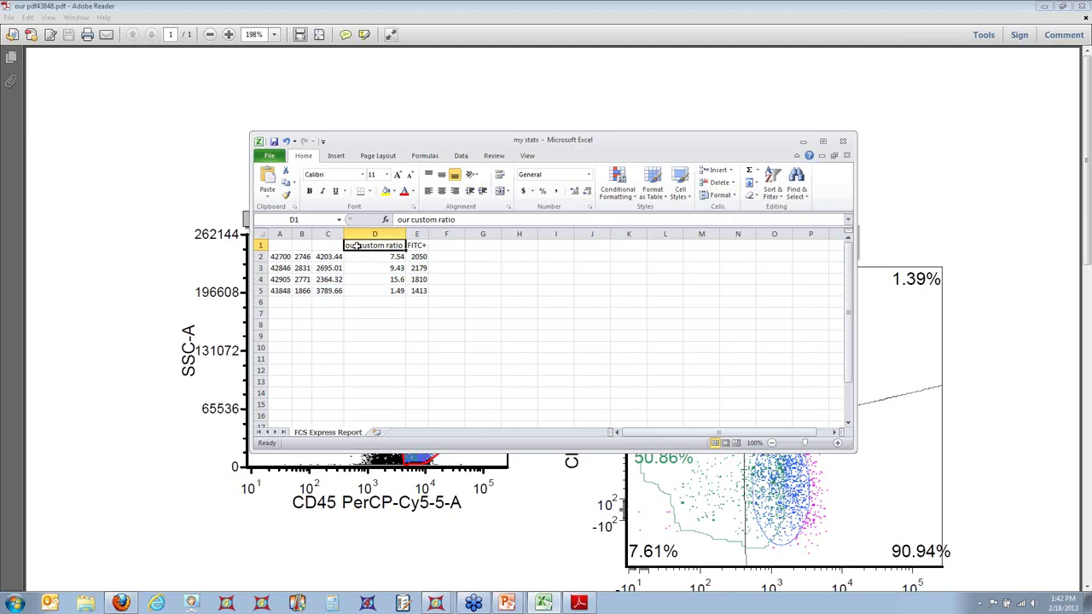
pyautogui.click(419, 246)
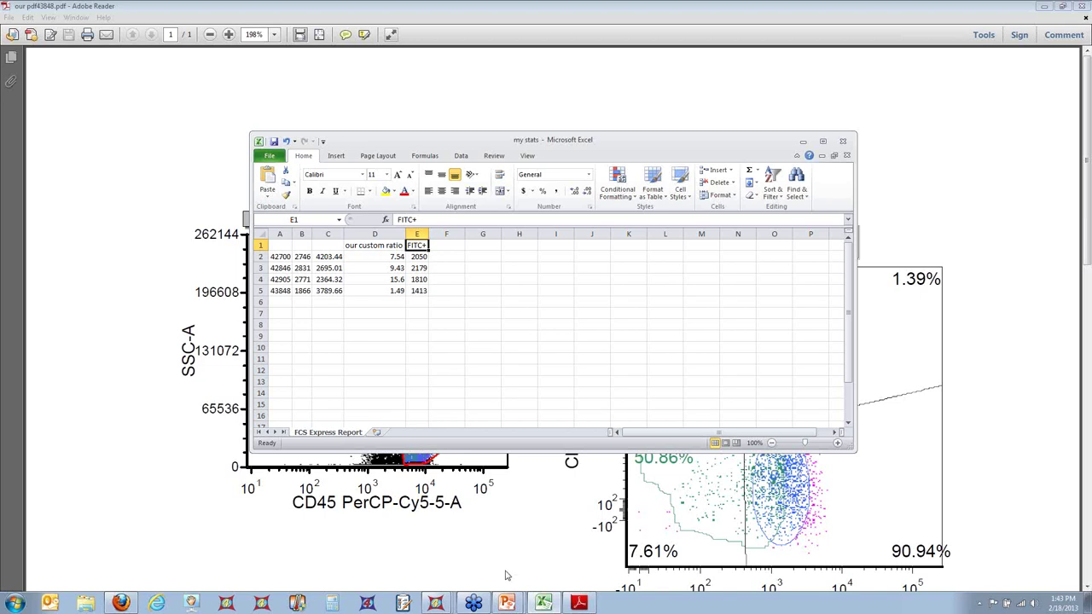
# Switch back to the FCS Express layout and save it to the Desktop as "our webinar unlinked" with data files set to No Link.
pyautogui.click(436, 602)
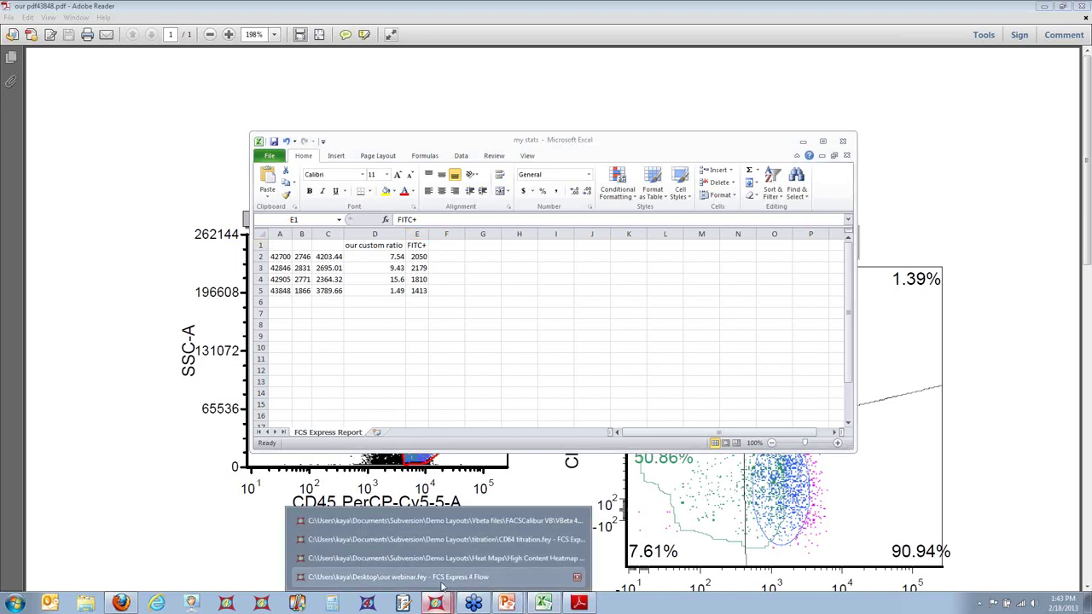
pyautogui.click(441, 579)
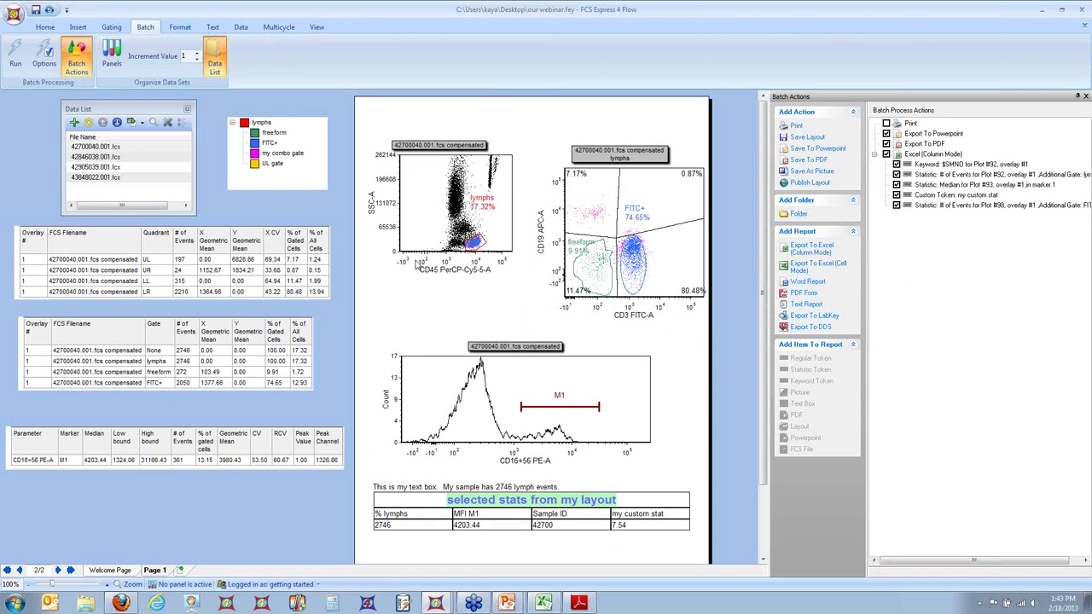
pyautogui.click(19, 17)
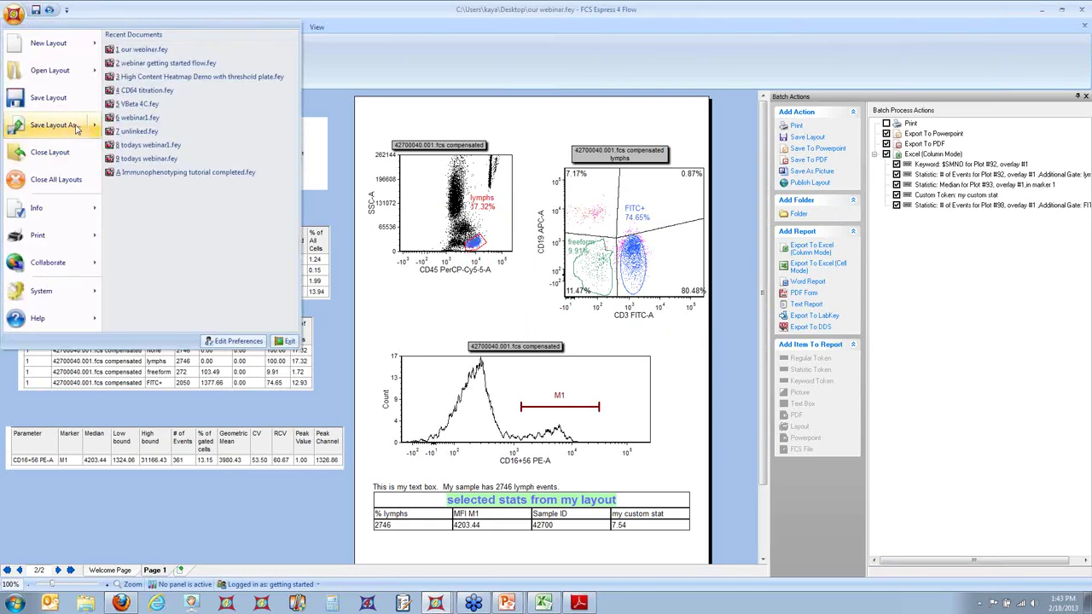
pyautogui.moveTo(64, 125)
pyautogui.click(168, 74)
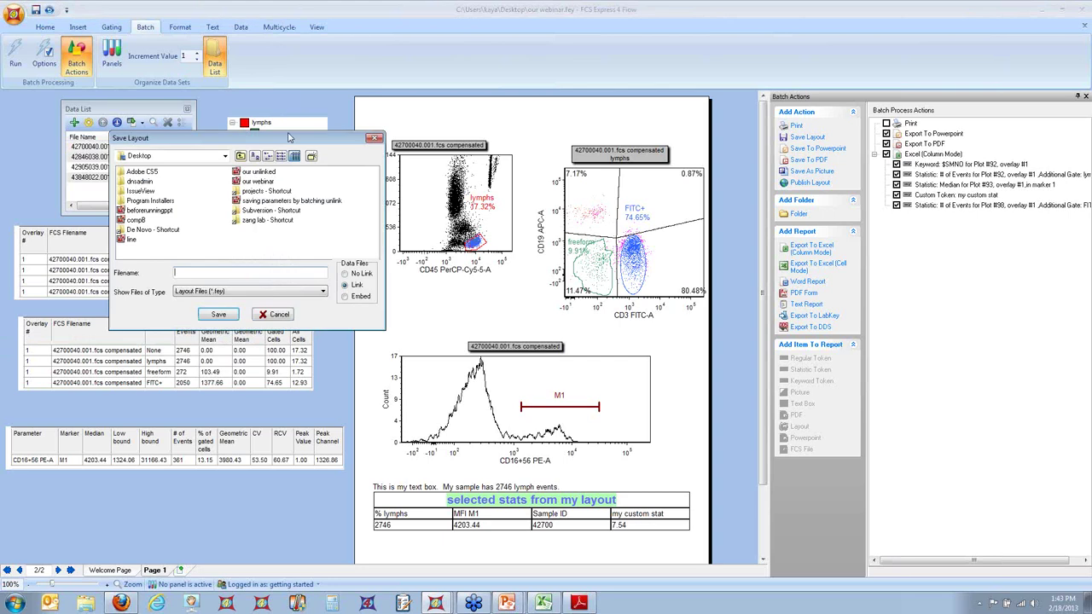
pyautogui.moveTo(295, 138); pyautogui.dragTo(636, 259)
pyautogui.click(686, 390)
pyautogui.click(648, 390)
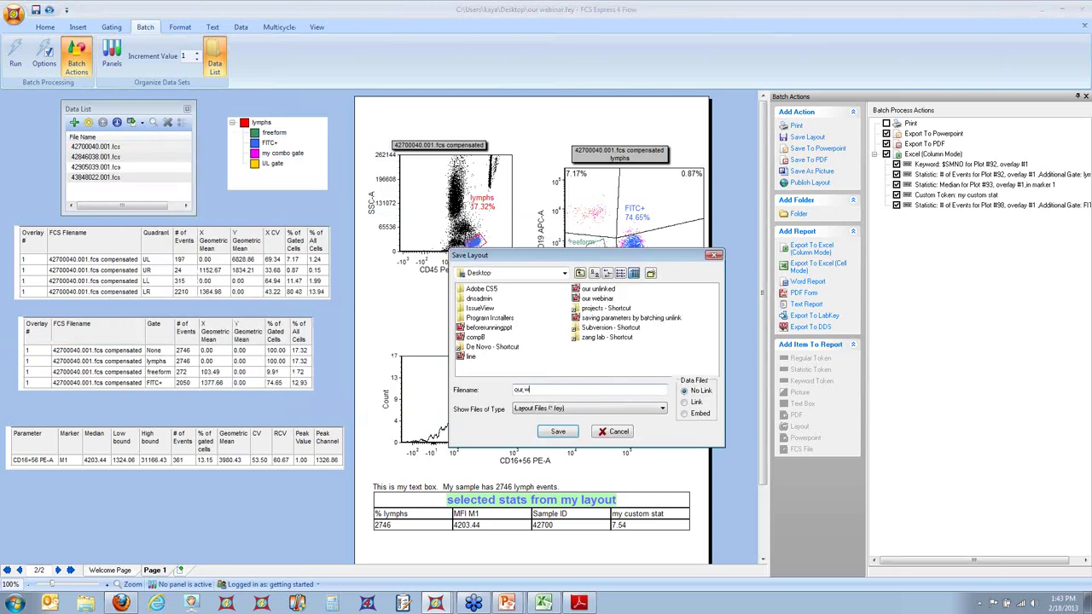
pyautogui.write('our webinar.unlinked')
pyautogui.click(557, 432)
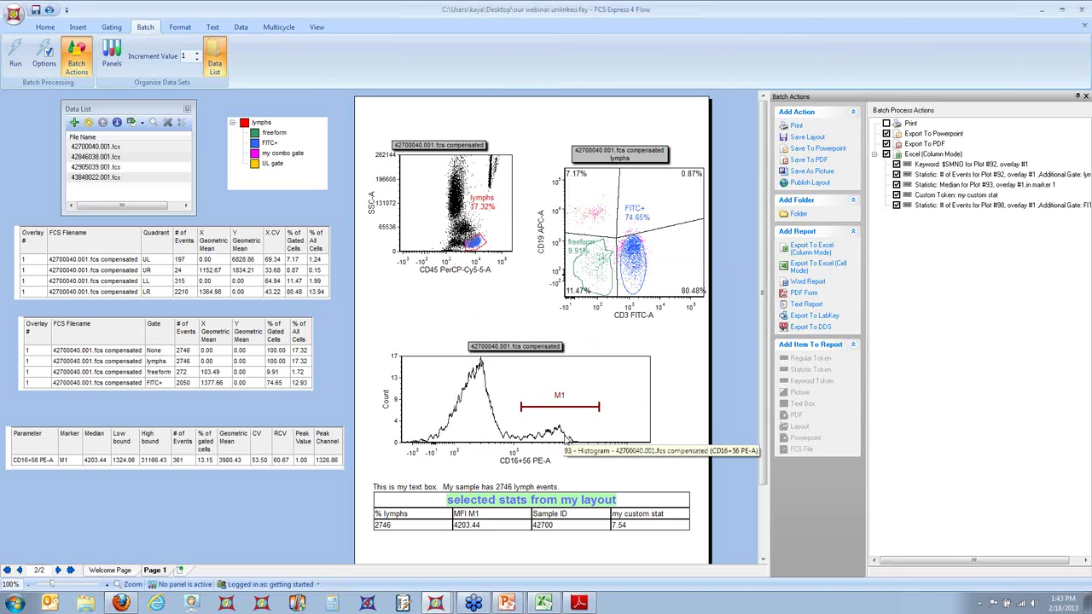
pyautogui.click(14, 15)
pyautogui.click(156, 51)
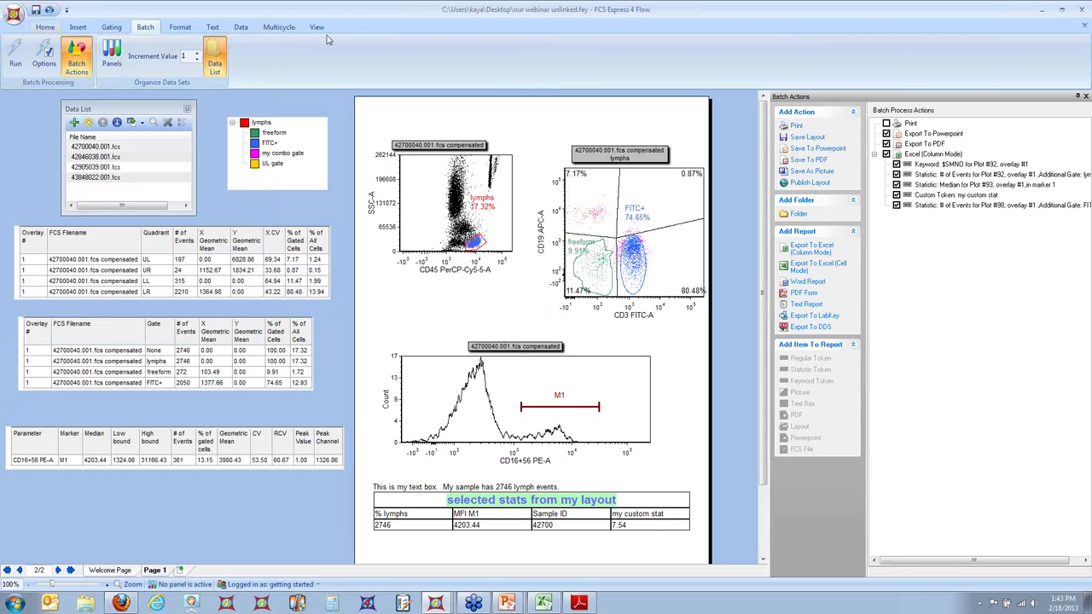
# Reopen the Data List window and remove all four FCS files from it.
pyautogui.click(209, 58)
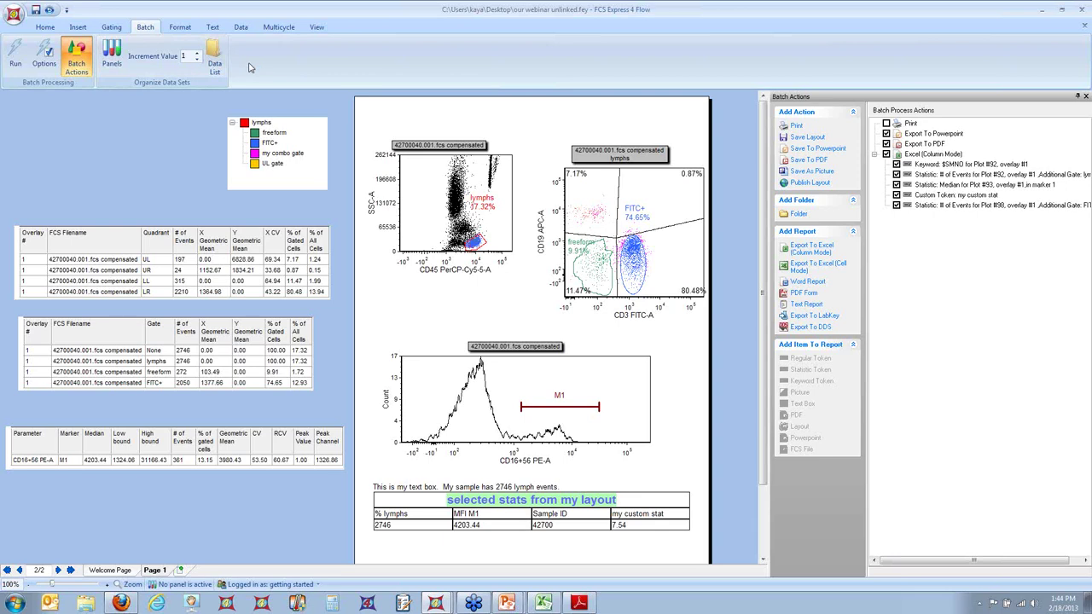
pyautogui.click(214, 58)
pyautogui.click(511, 252)
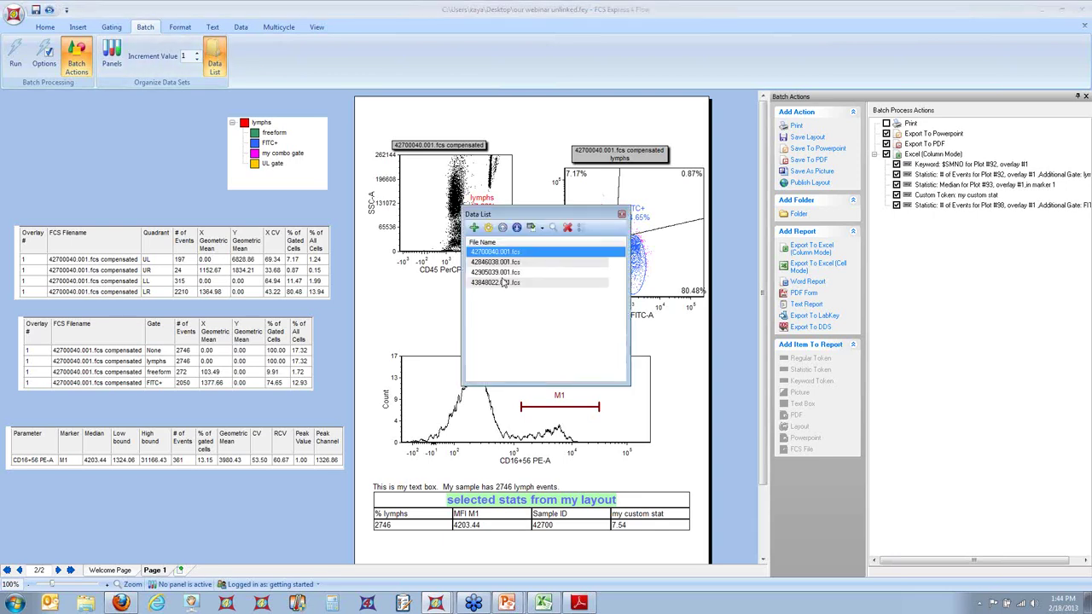
pyautogui.keyDown('shift'); pyautogui.click(507, 282); pyautogui.keyUp('shift')
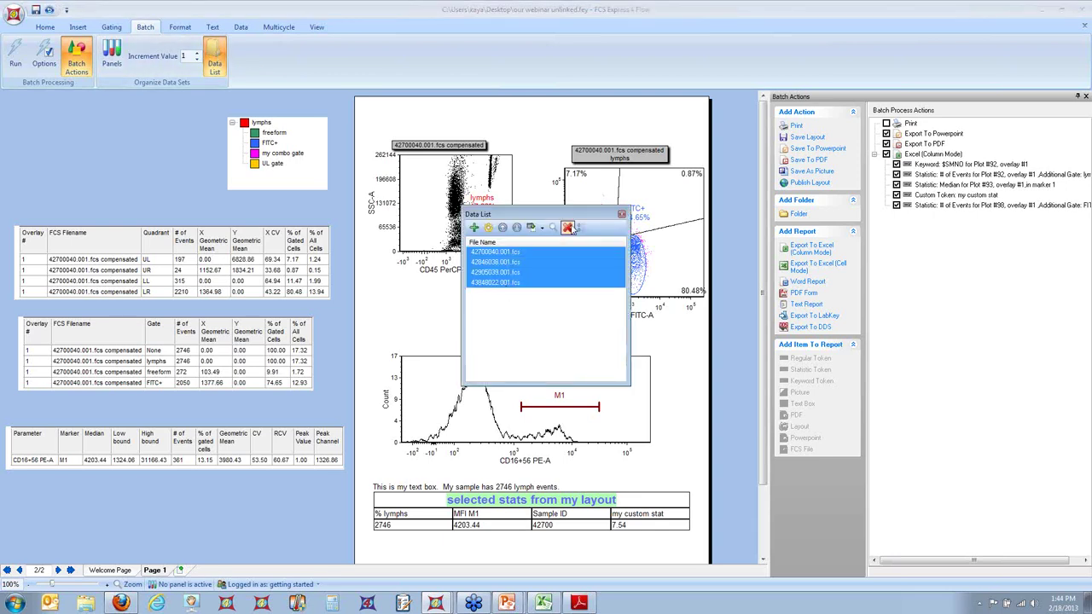
pyautogui.click(568, 227)
# Add the files 44693017.001.fcs, 44713018.001.fcs, 44724015.001.fcs and 44948035.001.fcs from the Demo data folder to the data list.
pyautogui.click(539, 228)
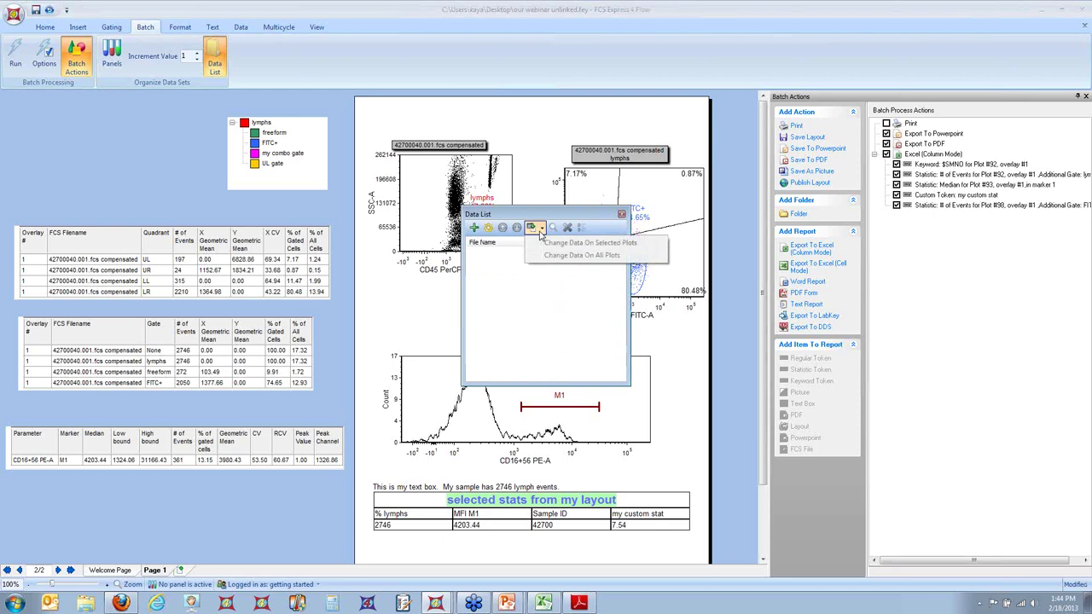
pyautogui.click(474, 228)
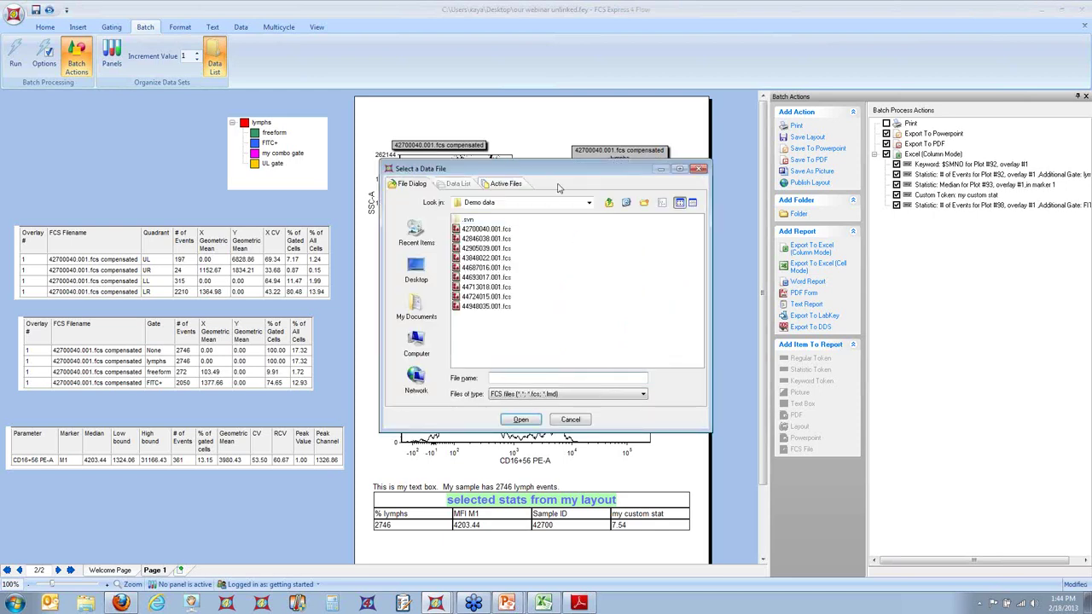
pyautogui.click(491, 278)
pyautogui.keyDown('shift'); pyautogui.click(491, 306); pyautogui.keyUp('shift')
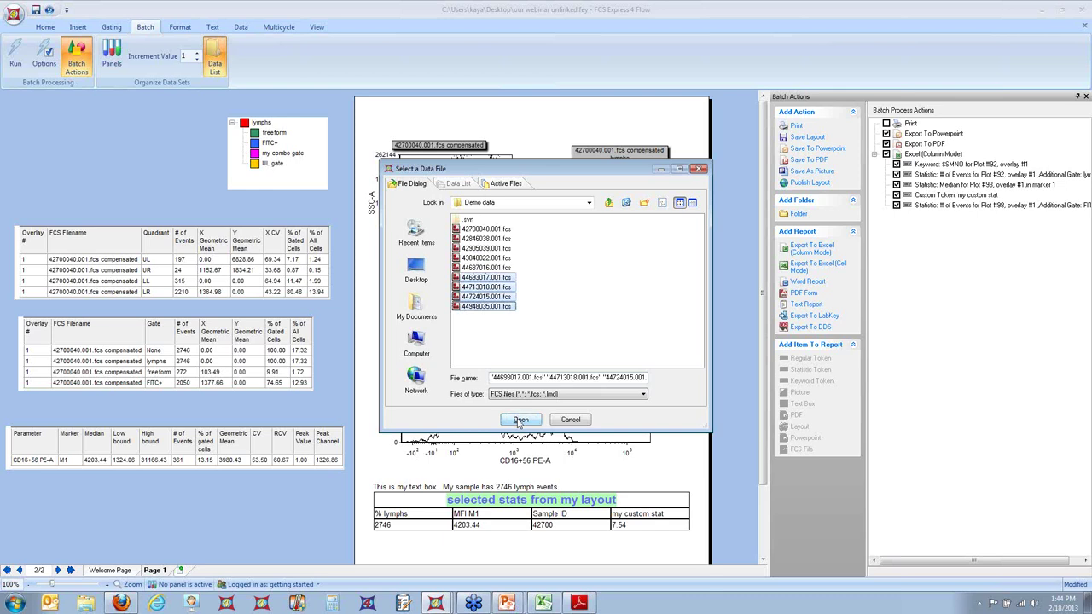
pyautogui.click(521, 420)
# Change the data on all plots to 44693017.001.fcs and move the Data List window off the plots.
pyautogui.click(540, 229)
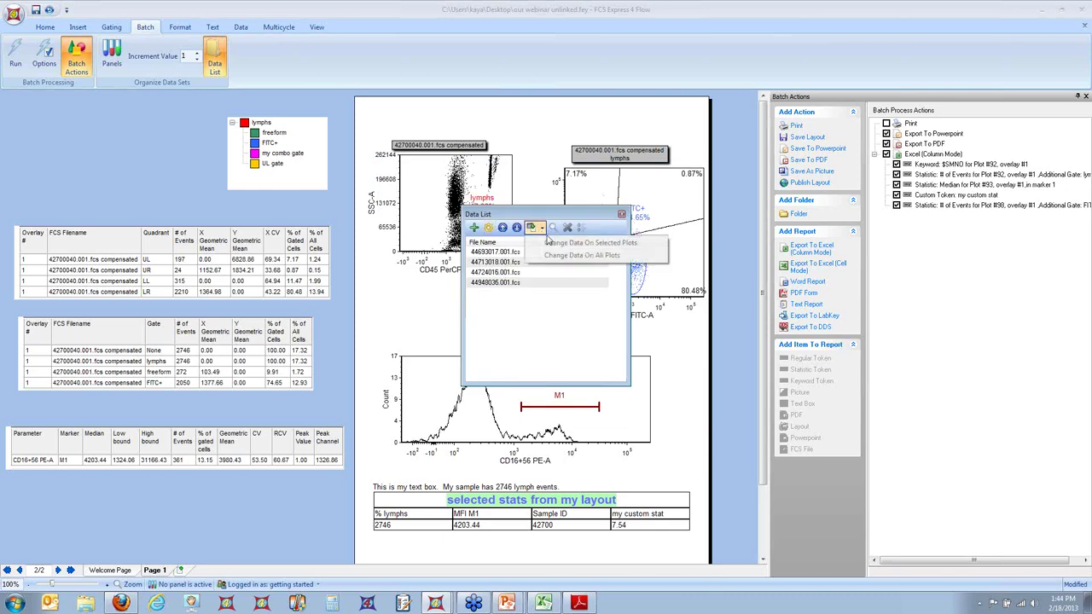
pyautogui.click(497, 253)
pyautogui.click(541, 228)
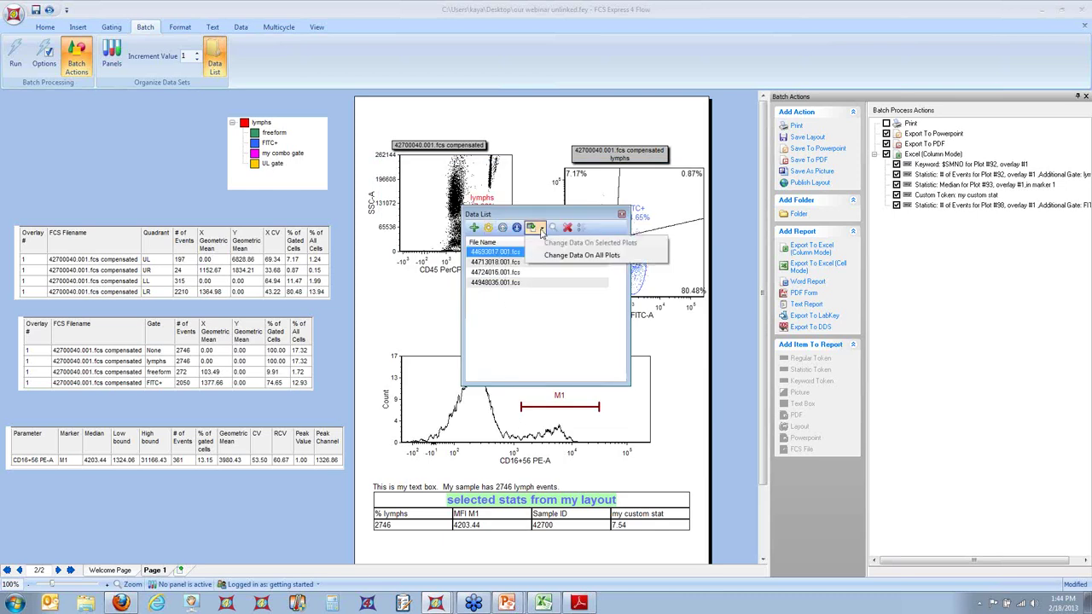
pyautogui.click(582, 255)
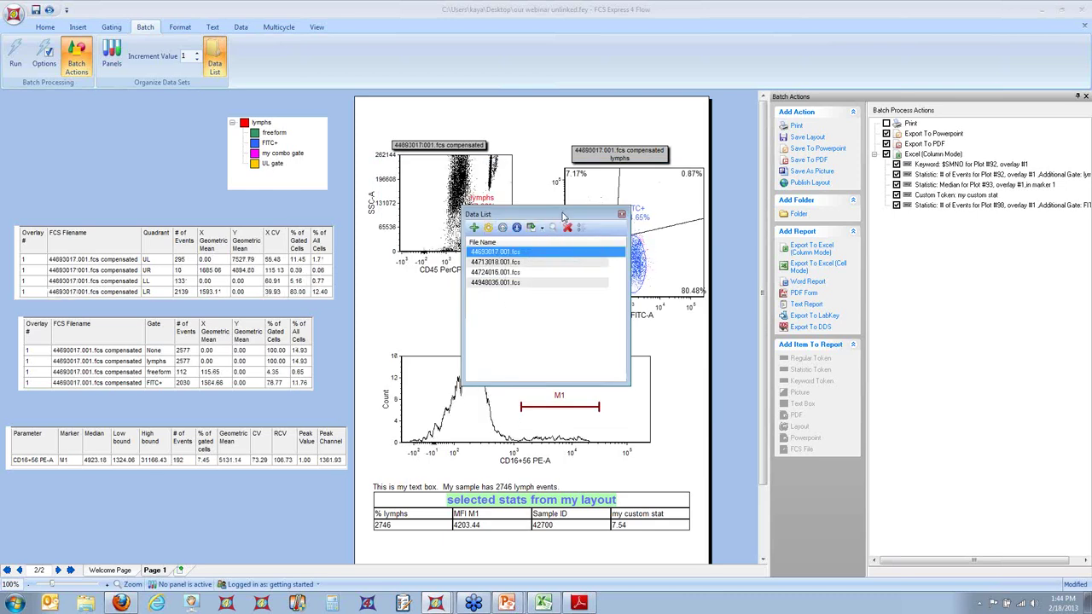
pyautogui.moveTo(562, 216); pyautogui.dragTo(145, 200)
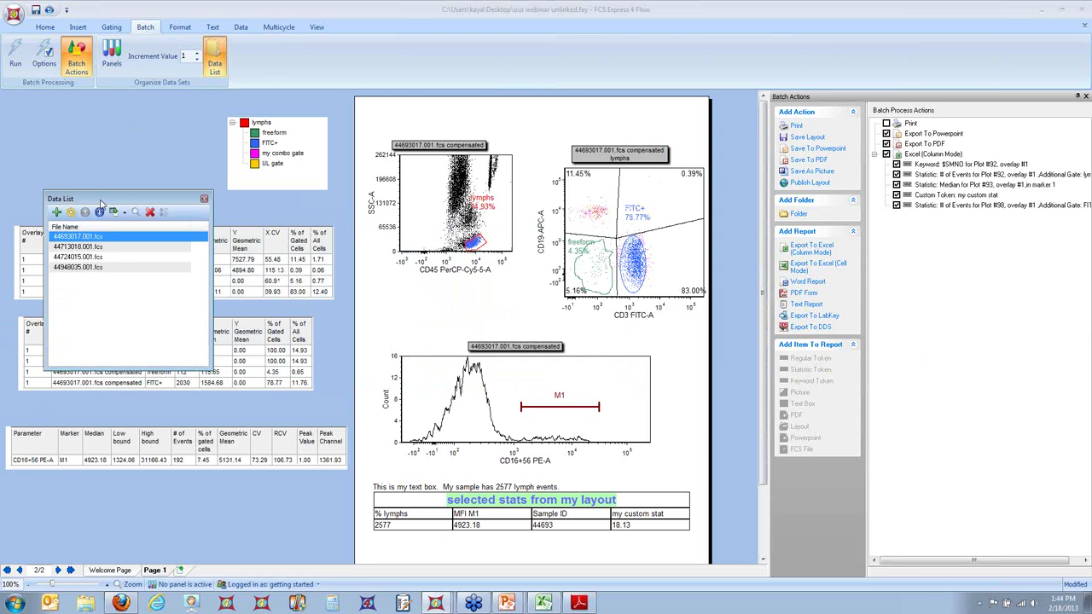
pyautogui.moveTo(106, 193); pyautogui.dragTo(121, 142)
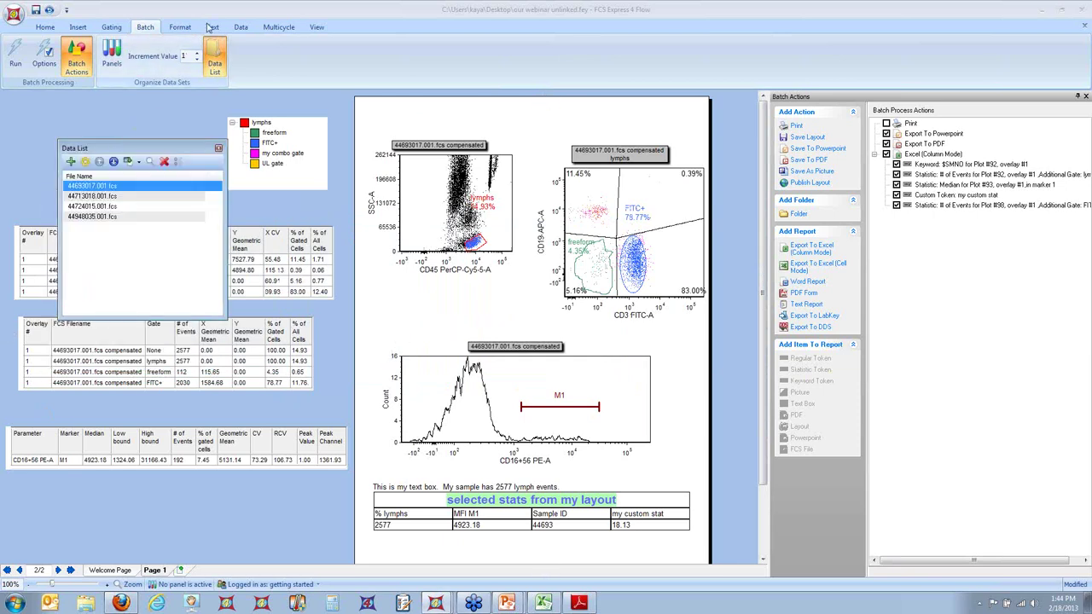
# Advance the data on all objects by two files to 44724015.001.fcs.
pyautogui.click(240, 26)
pyautogui.click(574, 67)
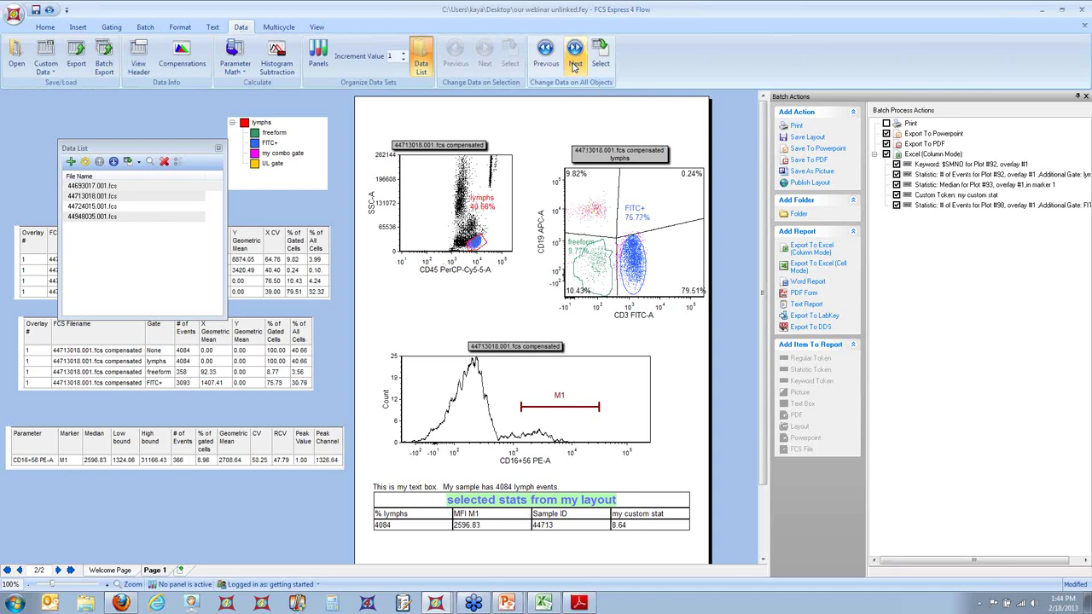
pyautogui.click(574, 68)
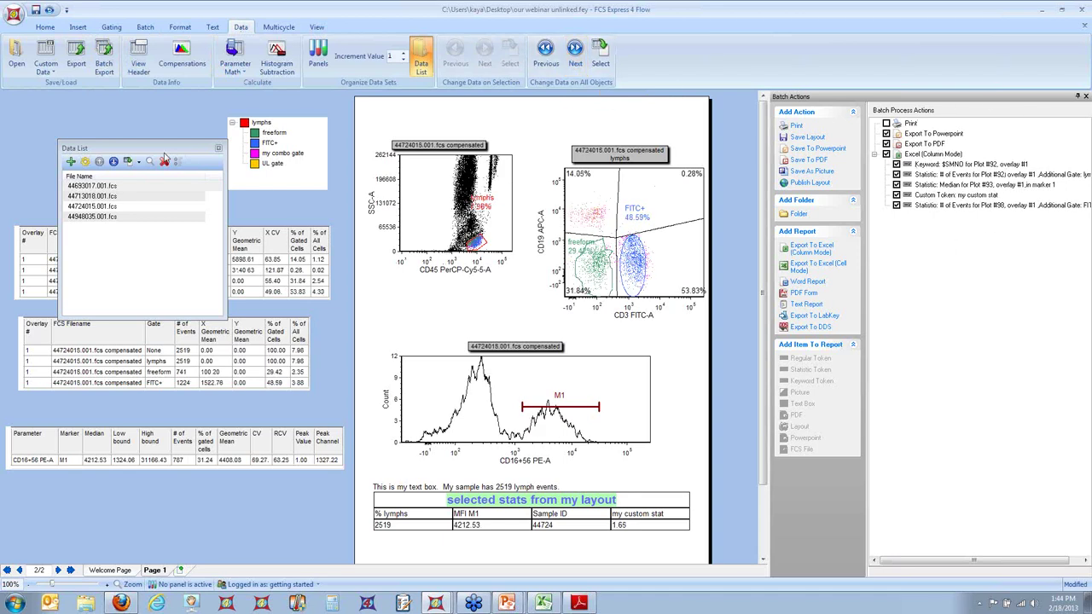
# Move the Data List window up and shrink it so that it no longer covers the statistics tables.
pyautogui.click(195, 201)
pyautogui.moveTo(170, 153); pyautogui.dragTo(146, 96)
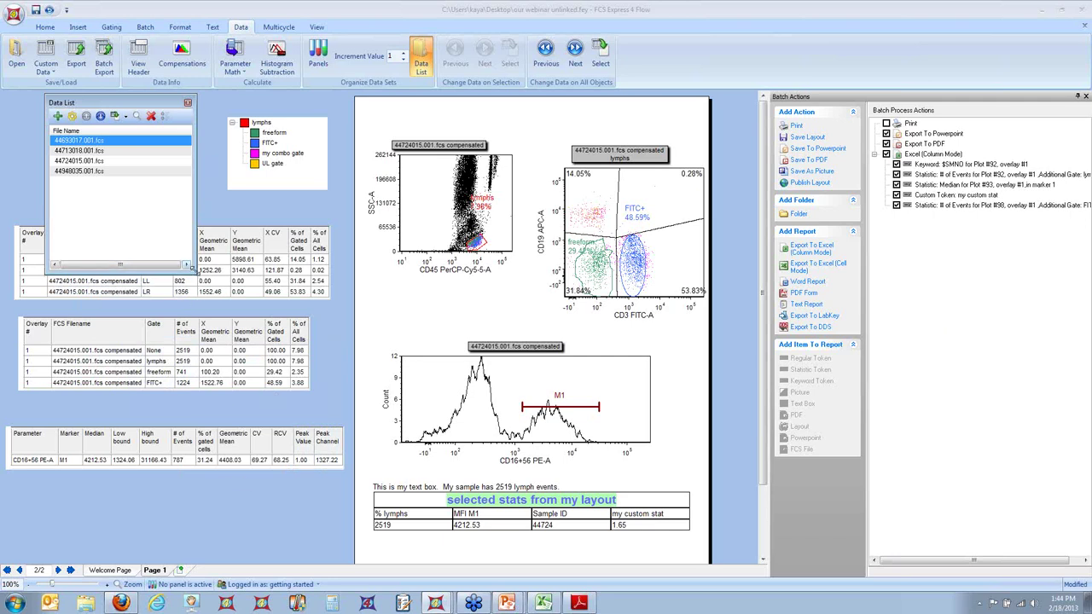
pyautogui.moveTo(191, 269); pyautogui.dragTo(208, 213)
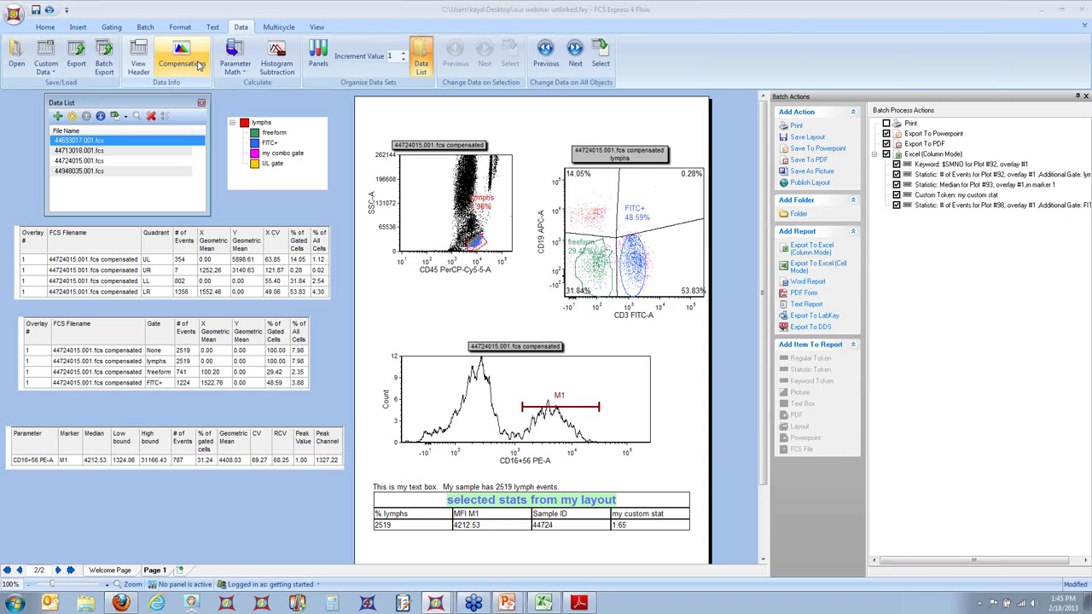
pyautogui.click(439, 308)
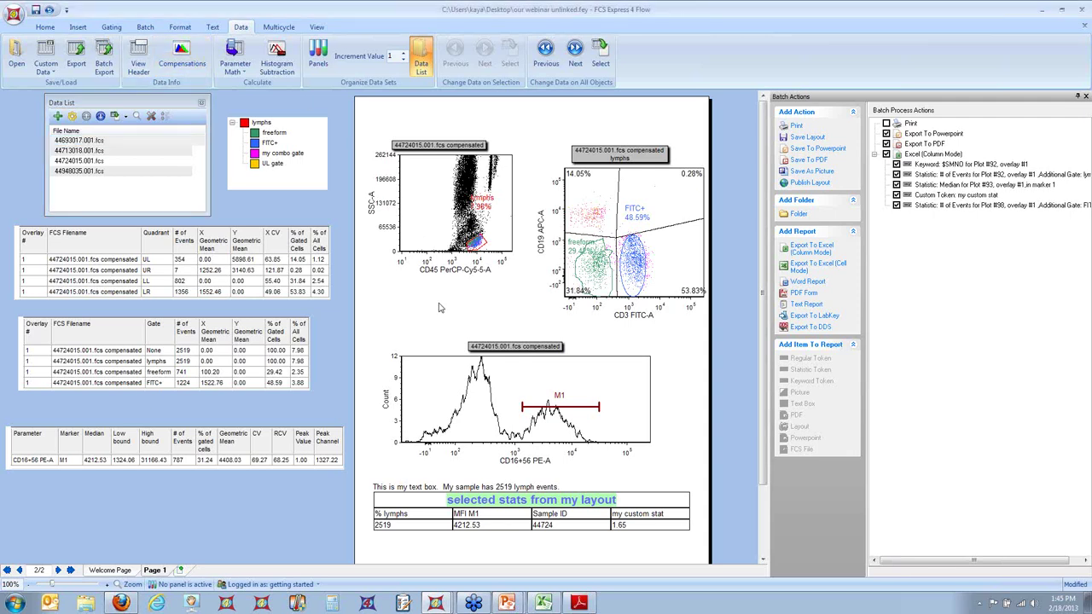
# Inspect the 44724015.001.fcs compensation of the CD3 FITC-A versus CD19 APC-A plot without changing it.
pyautogui.rightClick(587, 197)
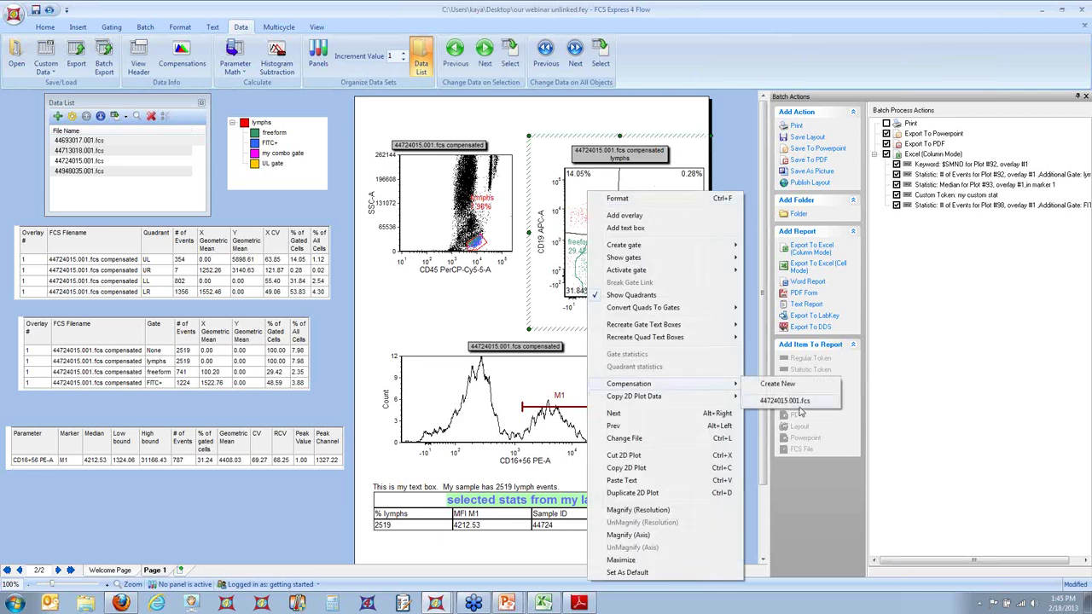
pyautogui.click(800, 409)
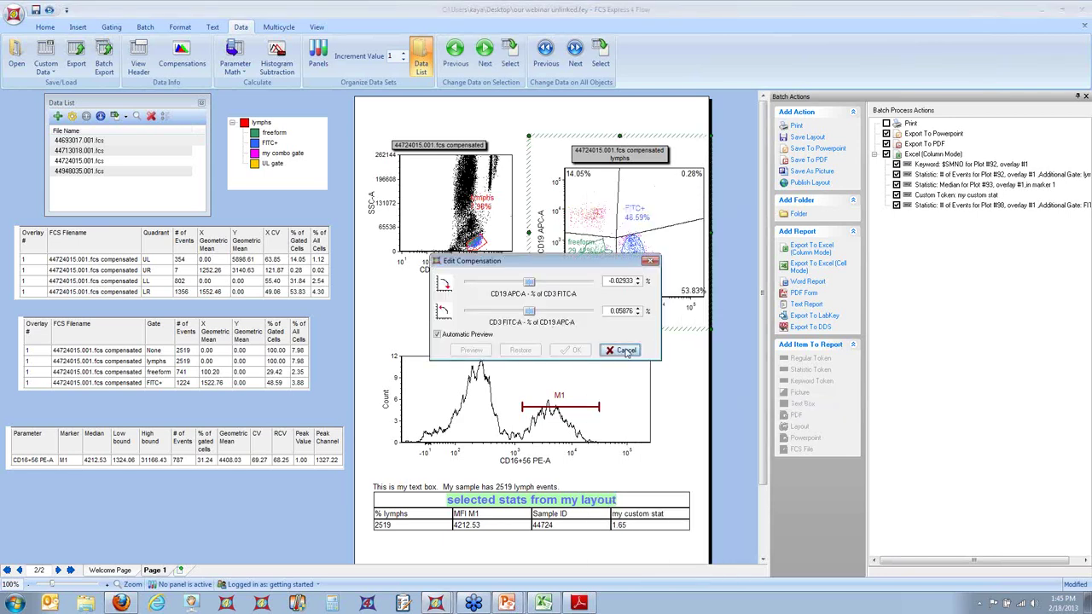
pyautogui.click(625, 351)
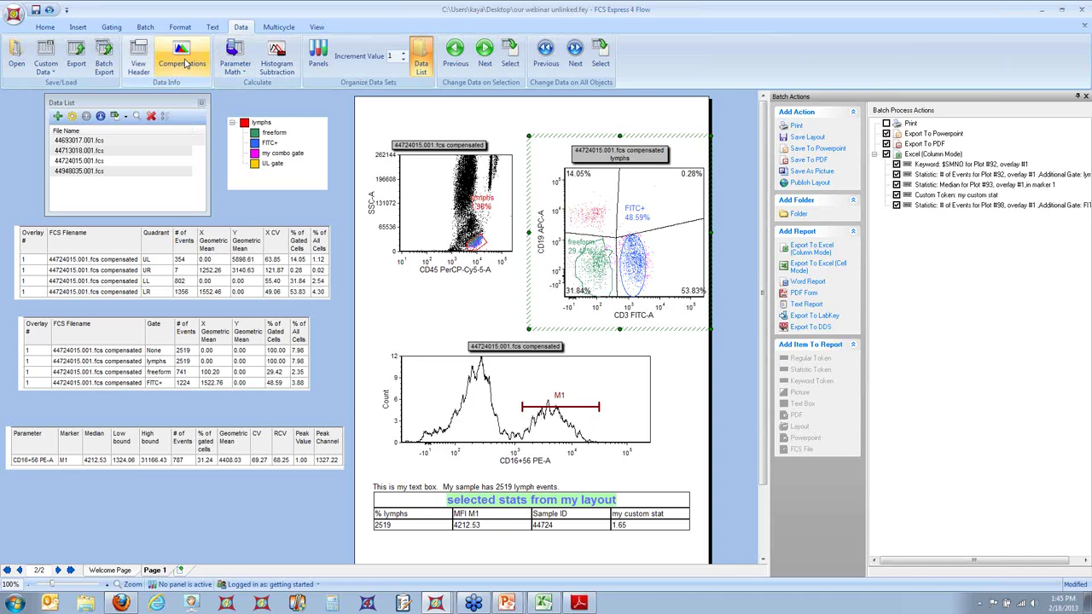
# View the options for opening existing layouts and importing BD FACSDiva or BD Accuri C6 files.
pyautogui.click(13, 17)
pyautogui.moveTo(51, 72)
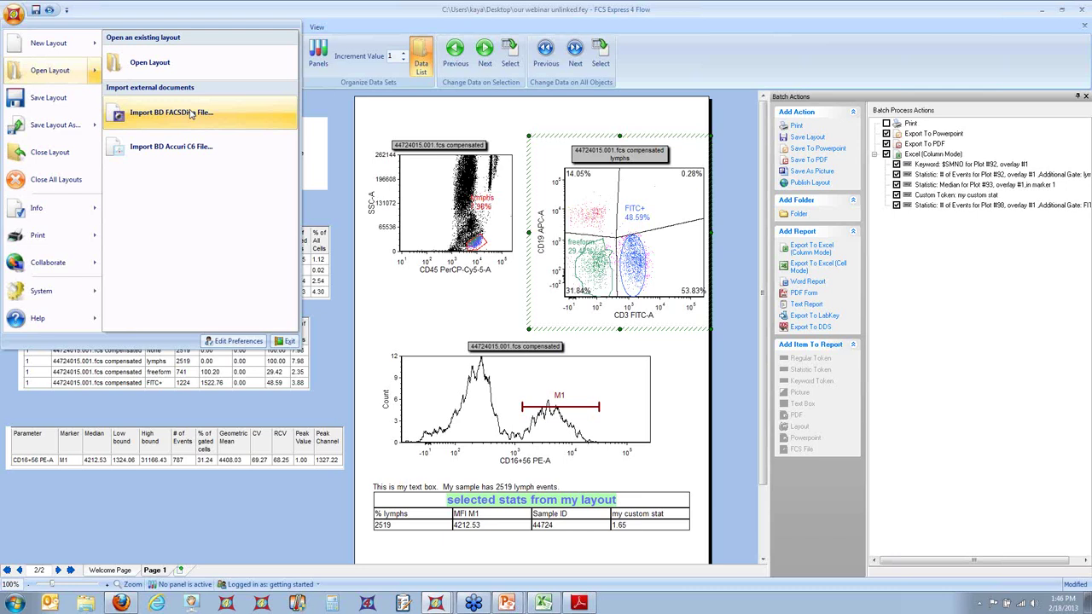
pyautogui.click(335, 112)
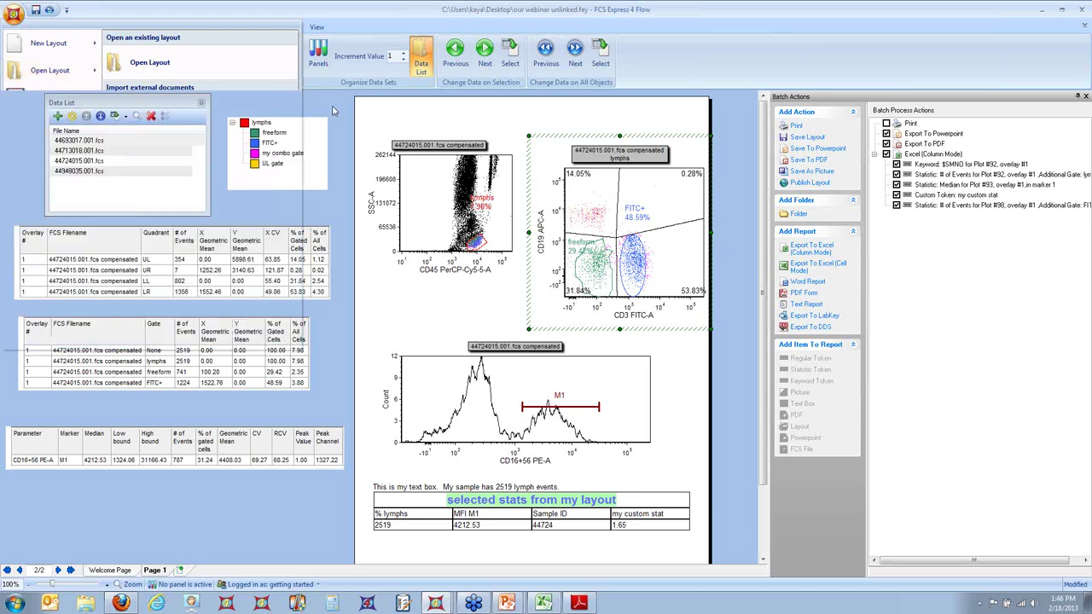
# Widen the FITC+ gate on the CD3 FITC-A versus CD19 APC-A plot.
pyautogui.click(641, 266)
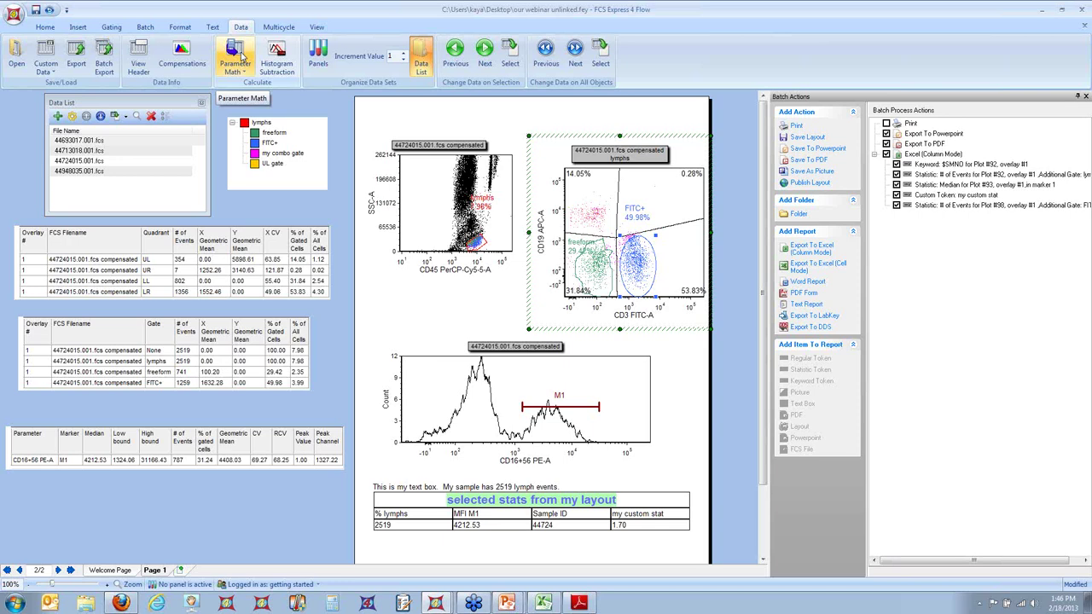
# Look over the insertable plot types and the collaboration options for publishing and sharing the layout.
pyautogui.click(77, 27)
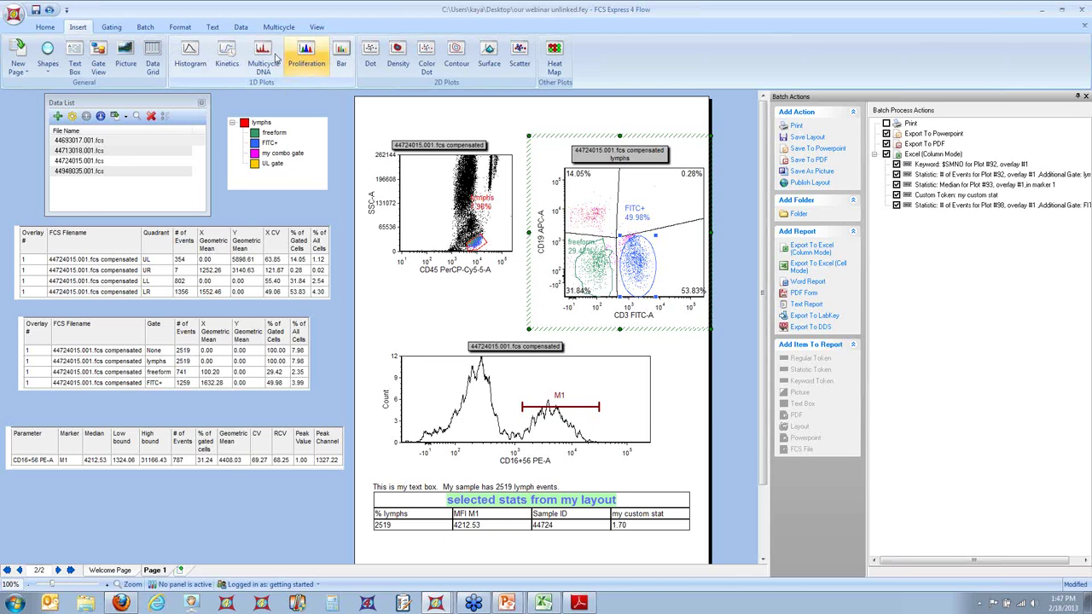
pyautogui.click(13, 13)
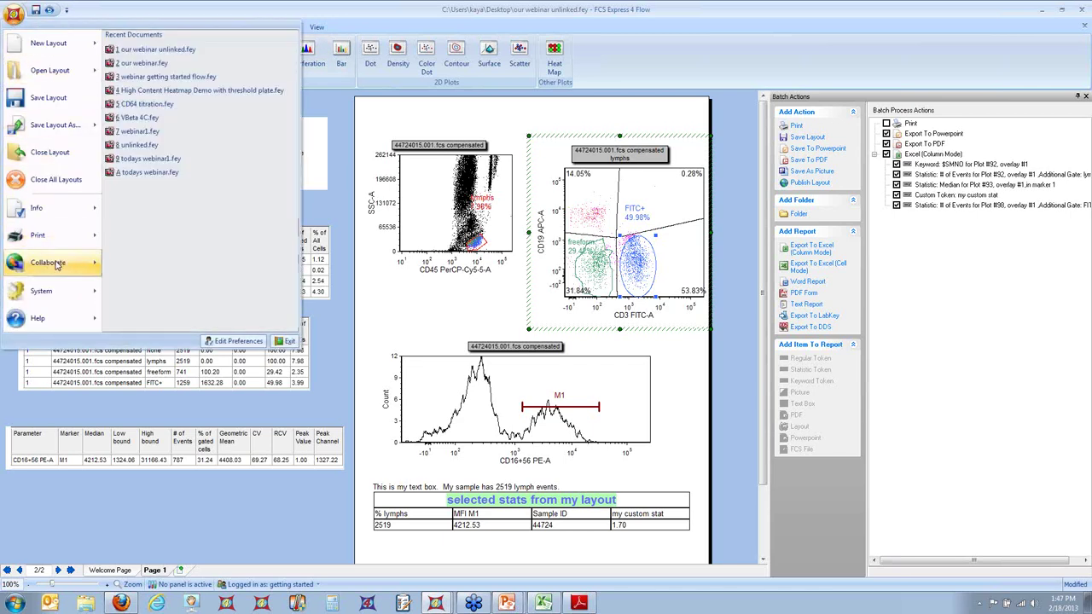
pyautogui.moveTo(58, 262)
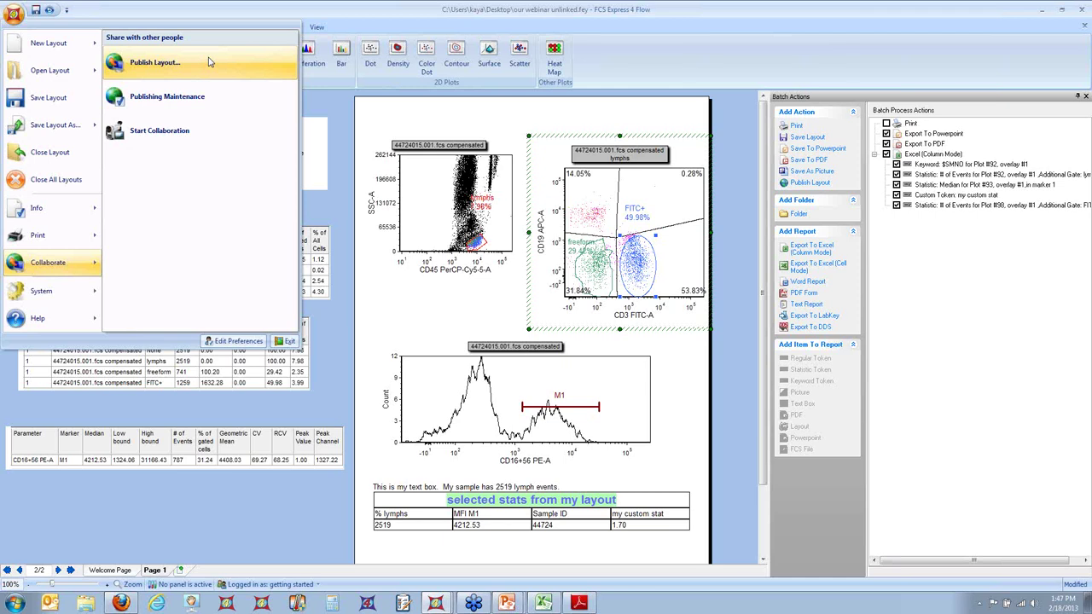
pyautogui.click(338, 100)
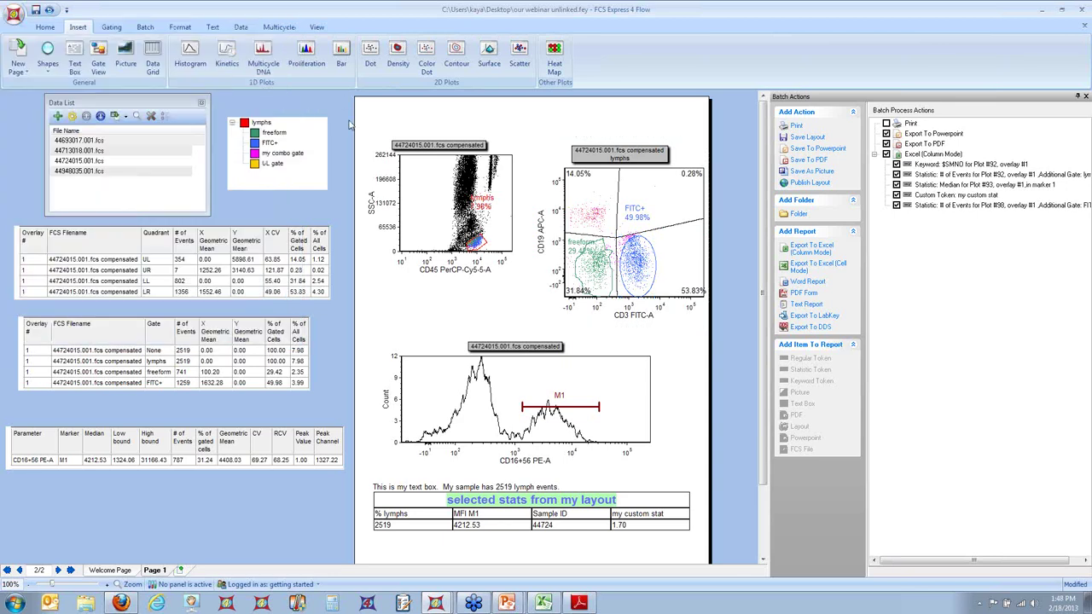
# Show the layout's hidden pages and open the Summary page.
pyautogui.click(48, 30)
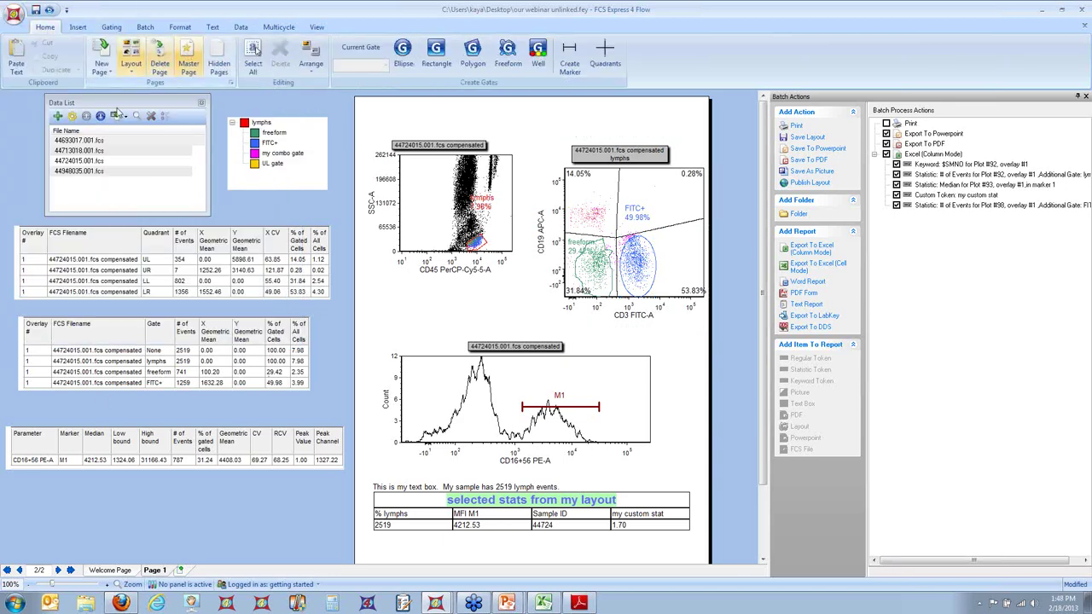
pyautogui.click(218, 60)
pyautogui.click(227, 570)
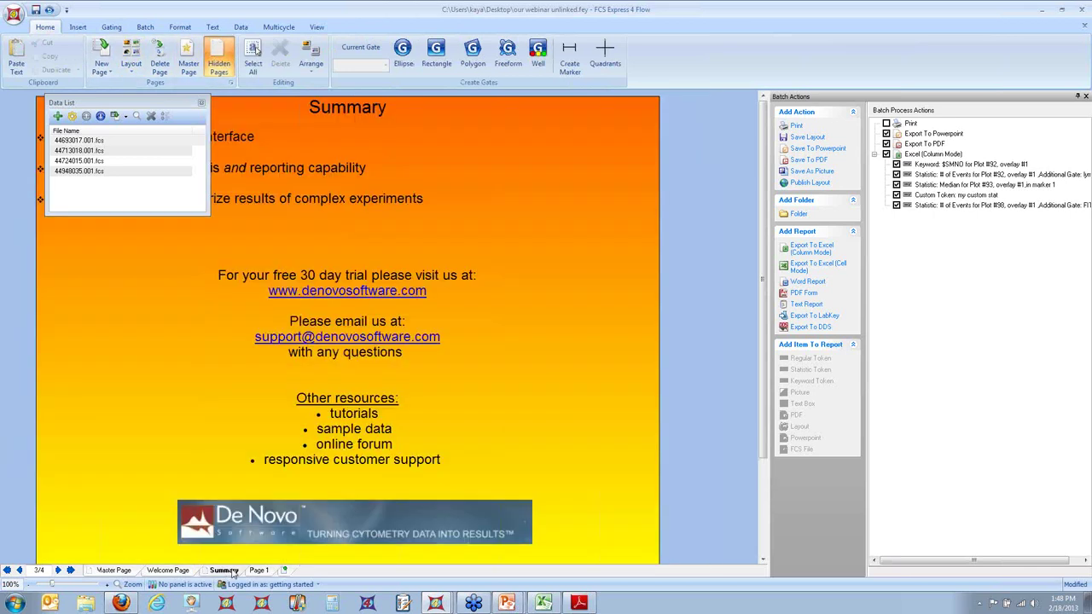
# Close the Data List window so that the Summary page's text is uncovered.
pyautogui.click(201, 102)
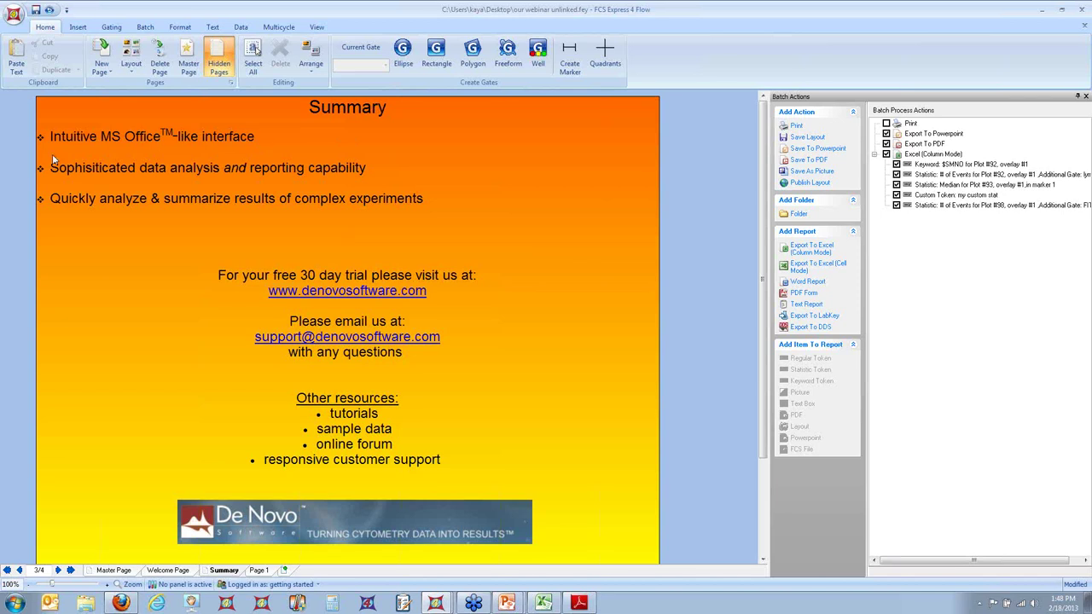
pyautogui.click(56, 175)
pyautogui.click(714, 191)
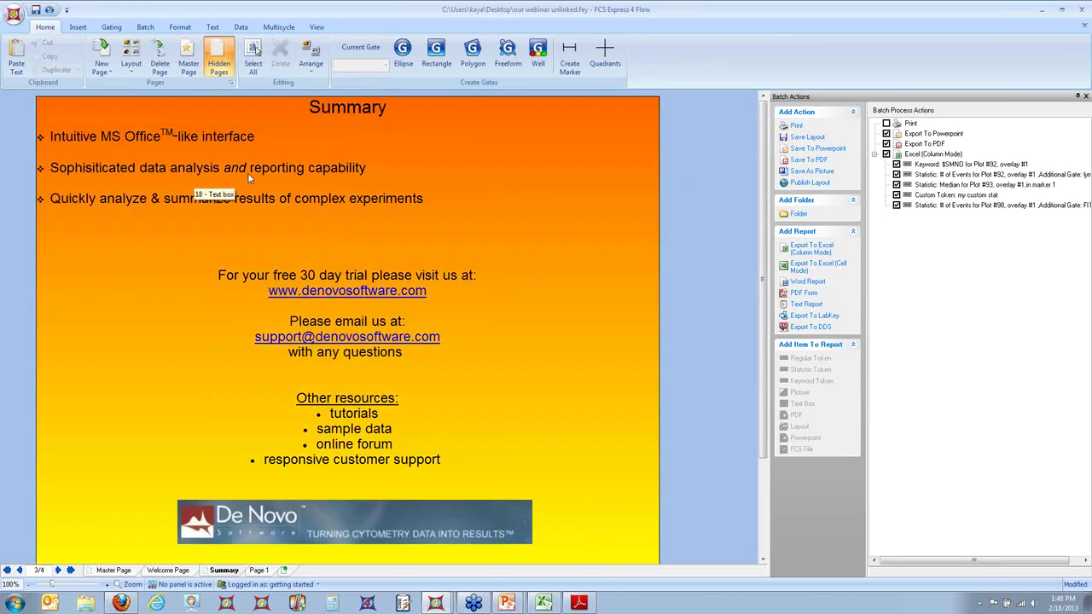